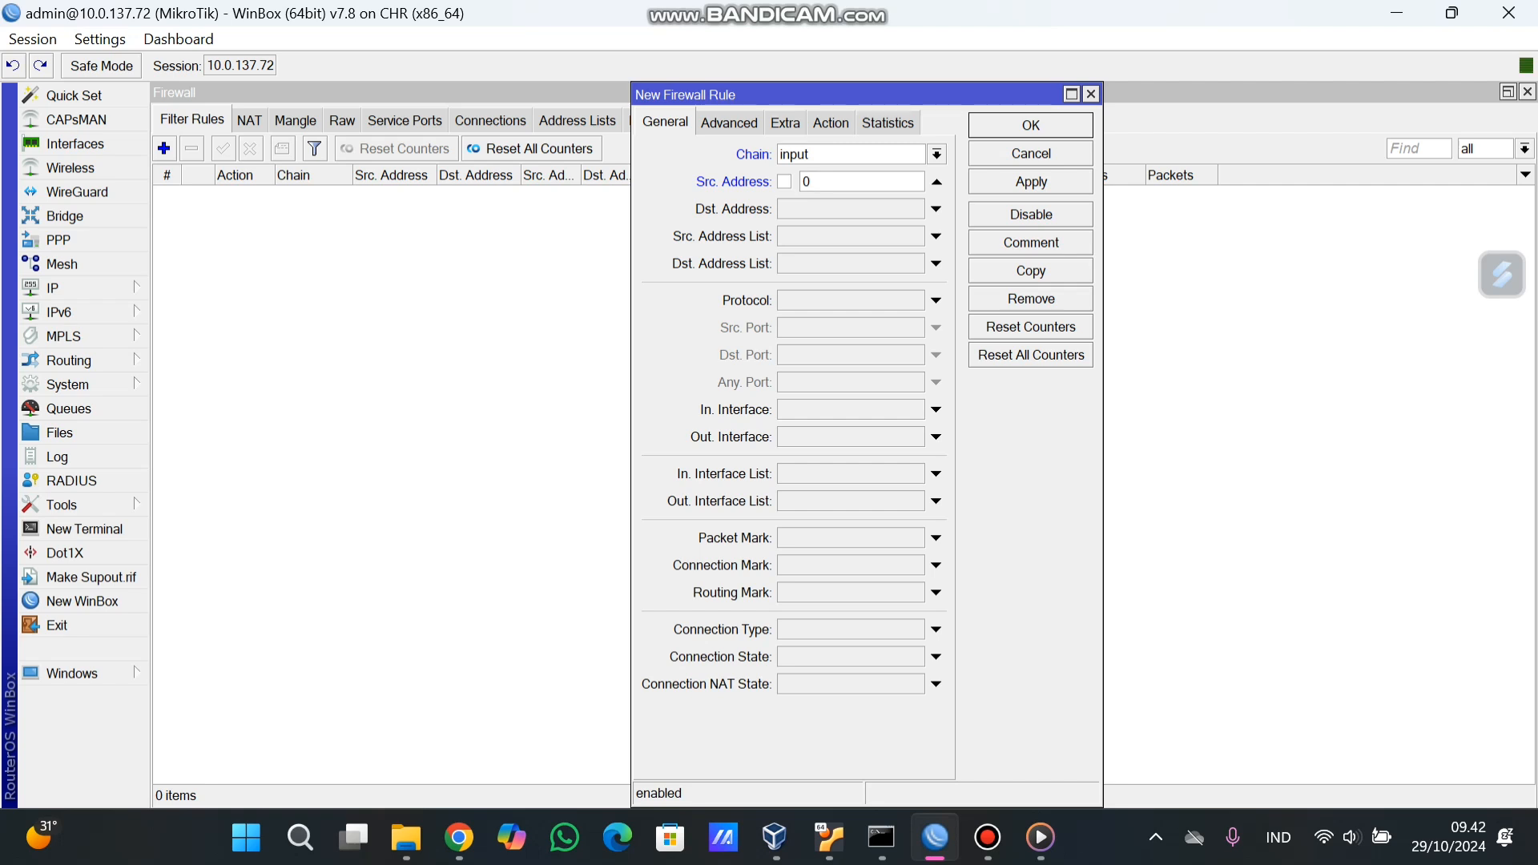
# Set the new input-chain firewall rule's source address to 10.10.10.254 and its protocol to icmp.
pyautogui.press('BackSpace')
pyautogui.click(936, 300)
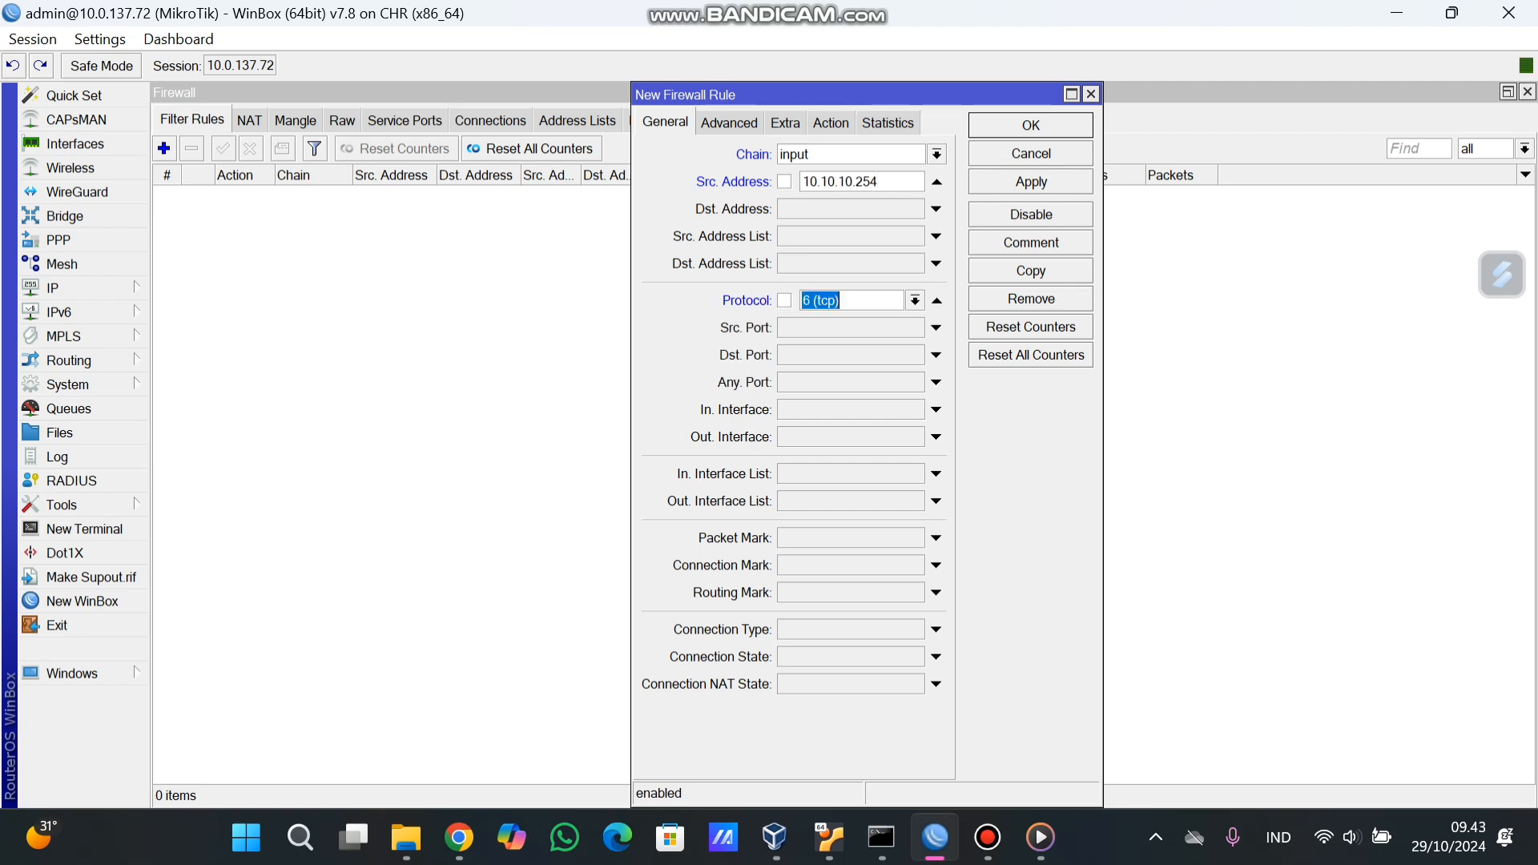
pyautogui.click(914, 300)
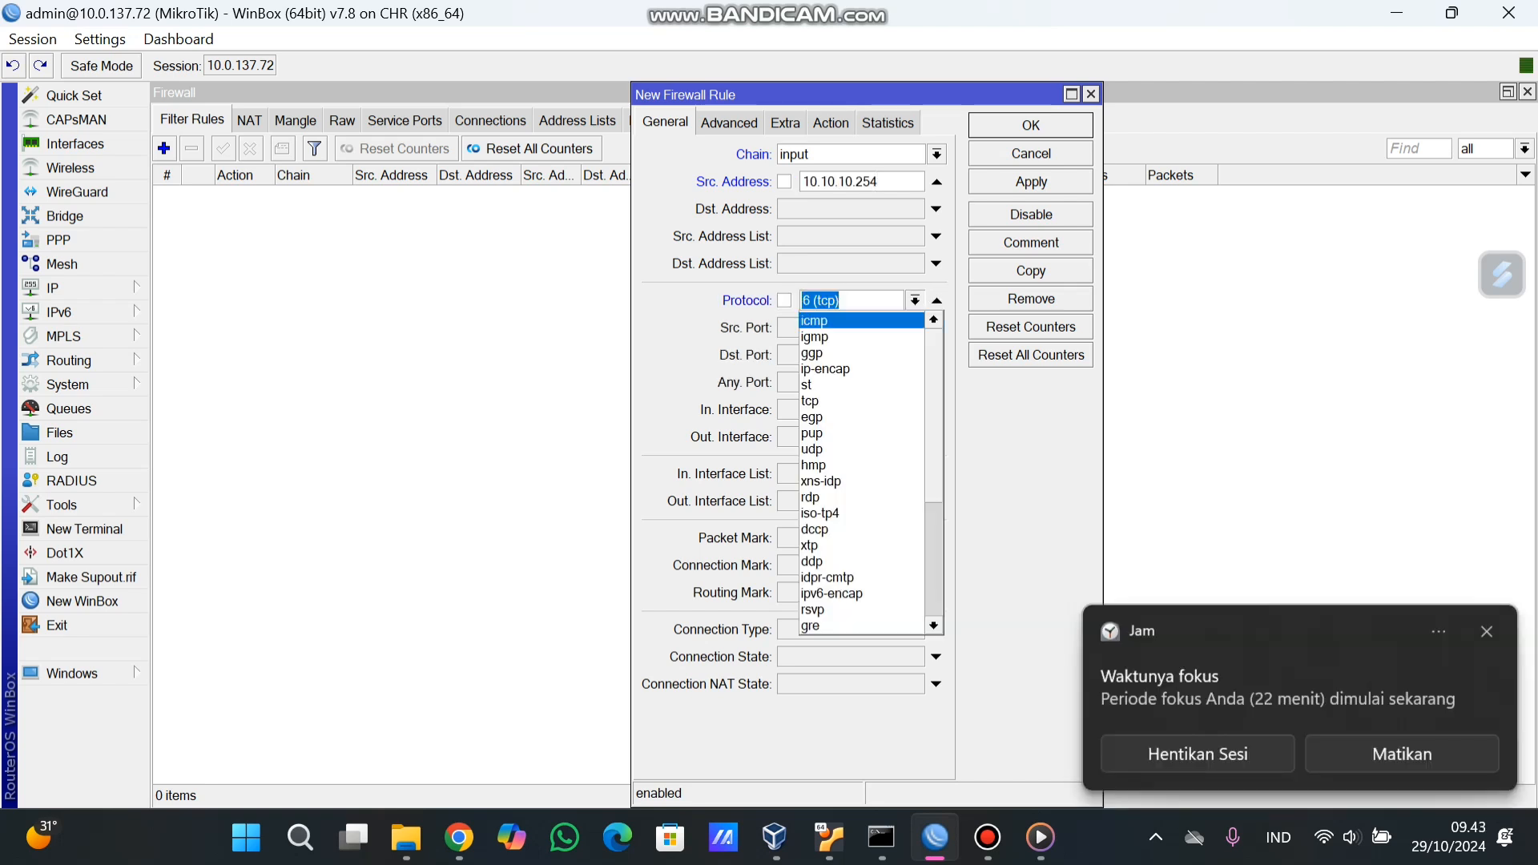
pyautogui.click(851, 320)
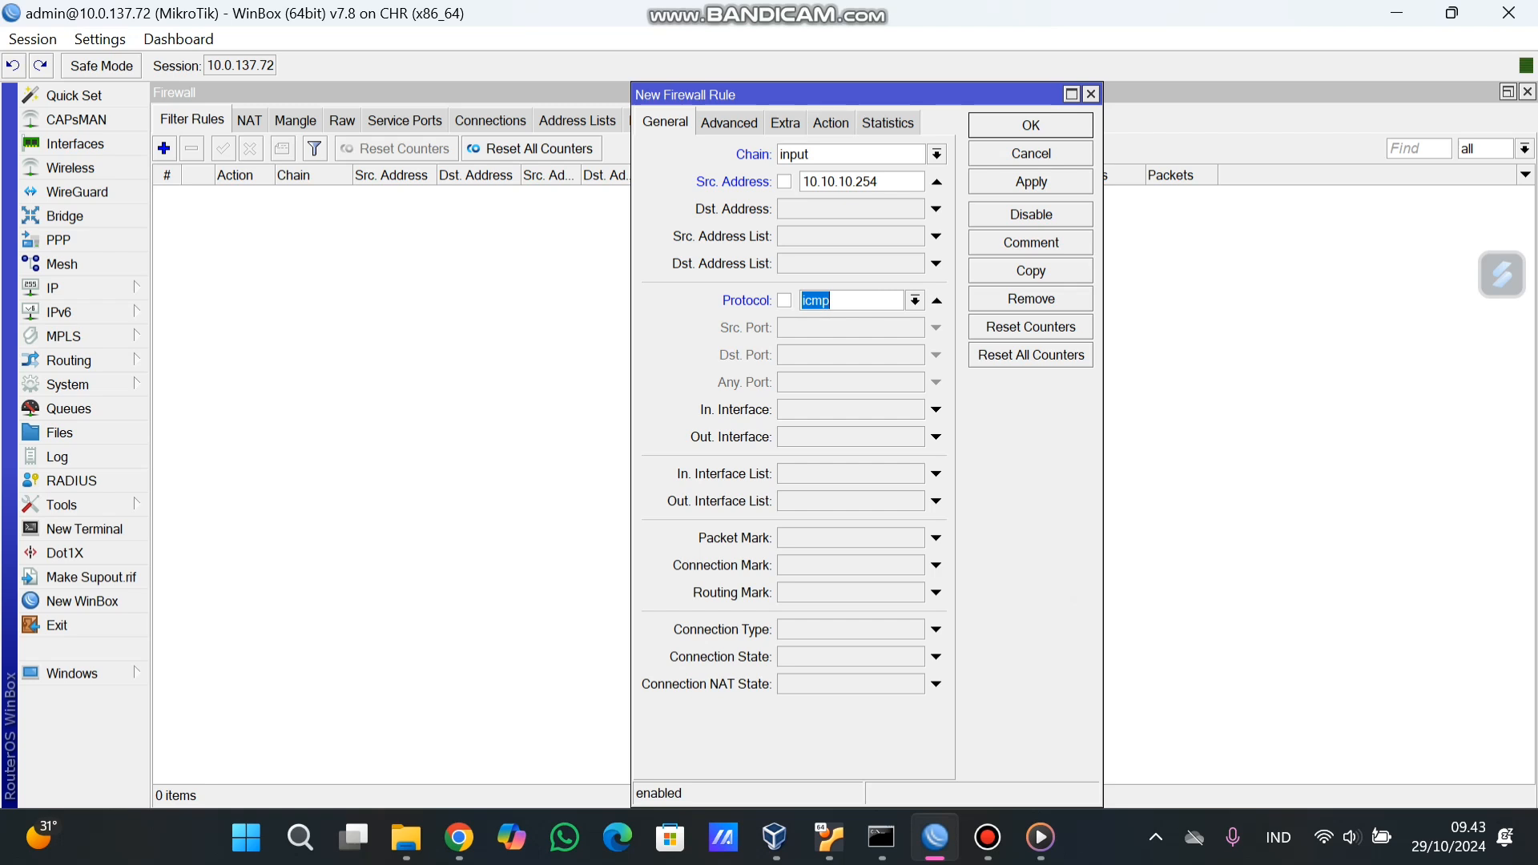
# Set the rule's action to accept, then apply and save the rule.
pyautogui.click(831, 123)
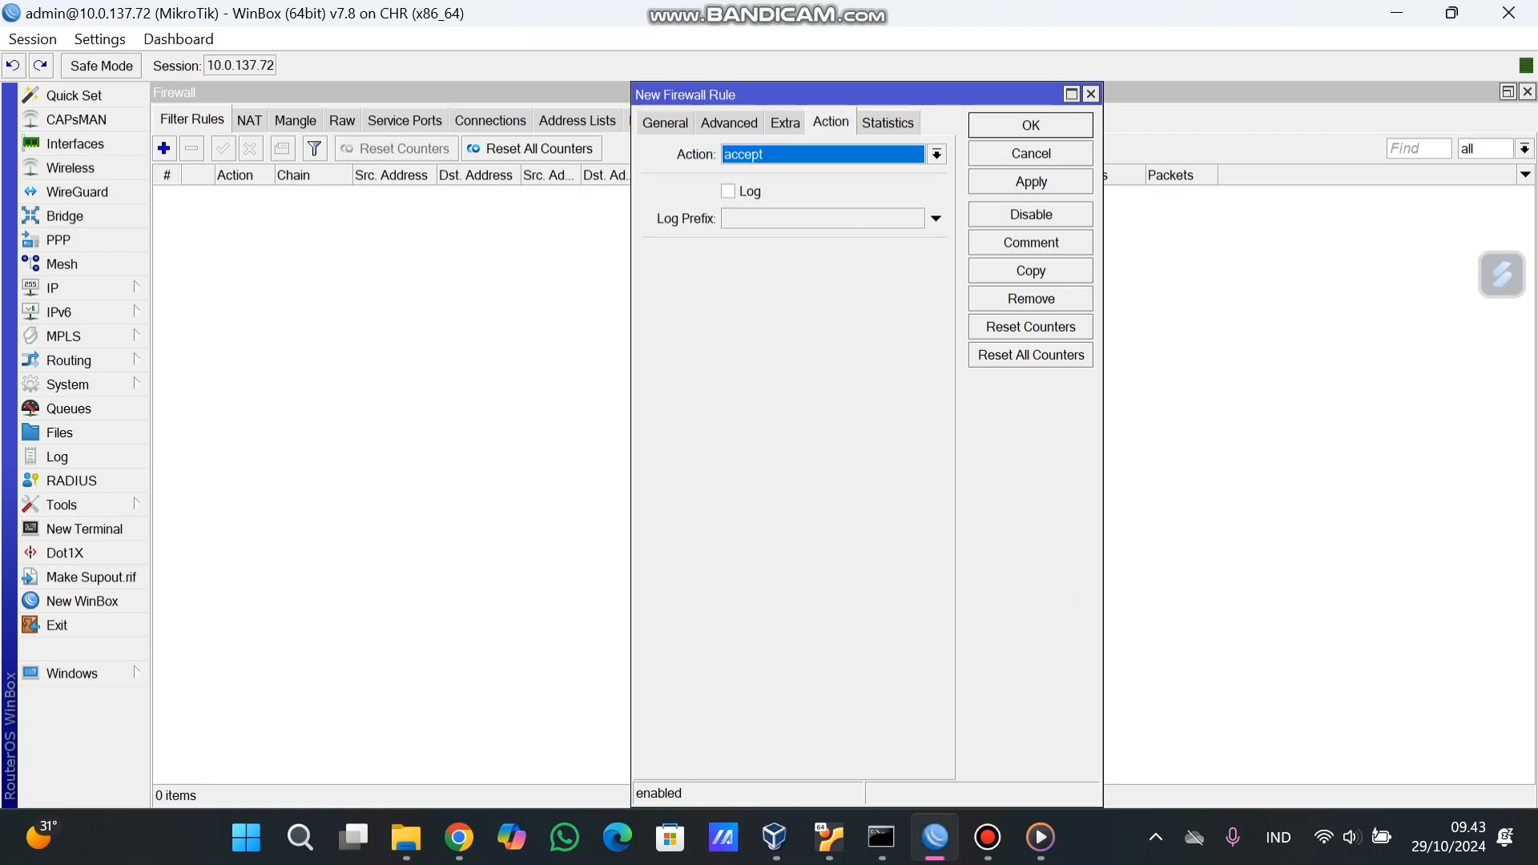
pyautogui.click(936, 155)
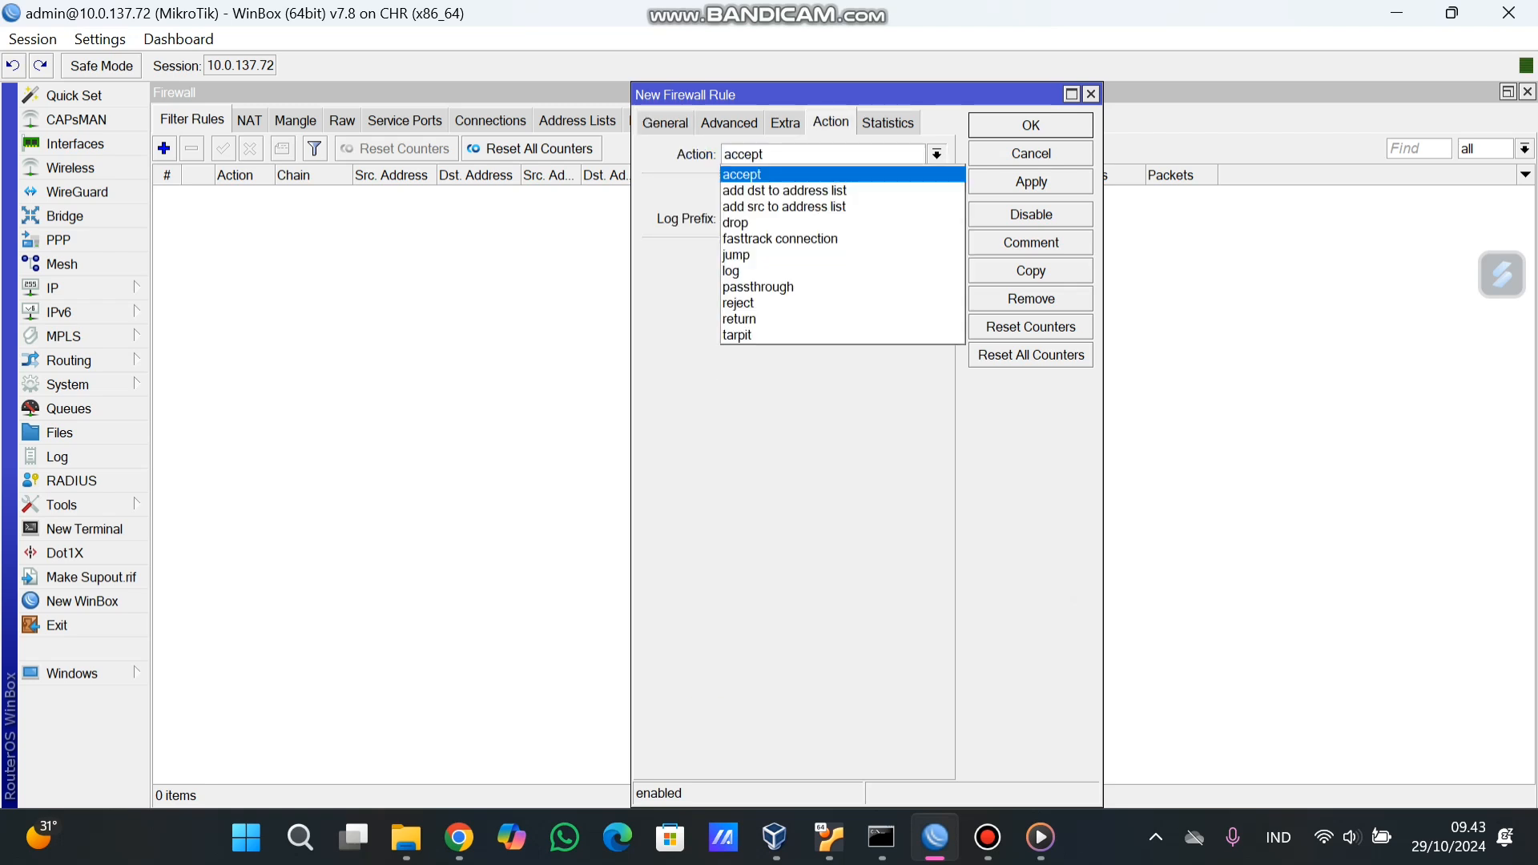
pyautogui.click(751, 175)
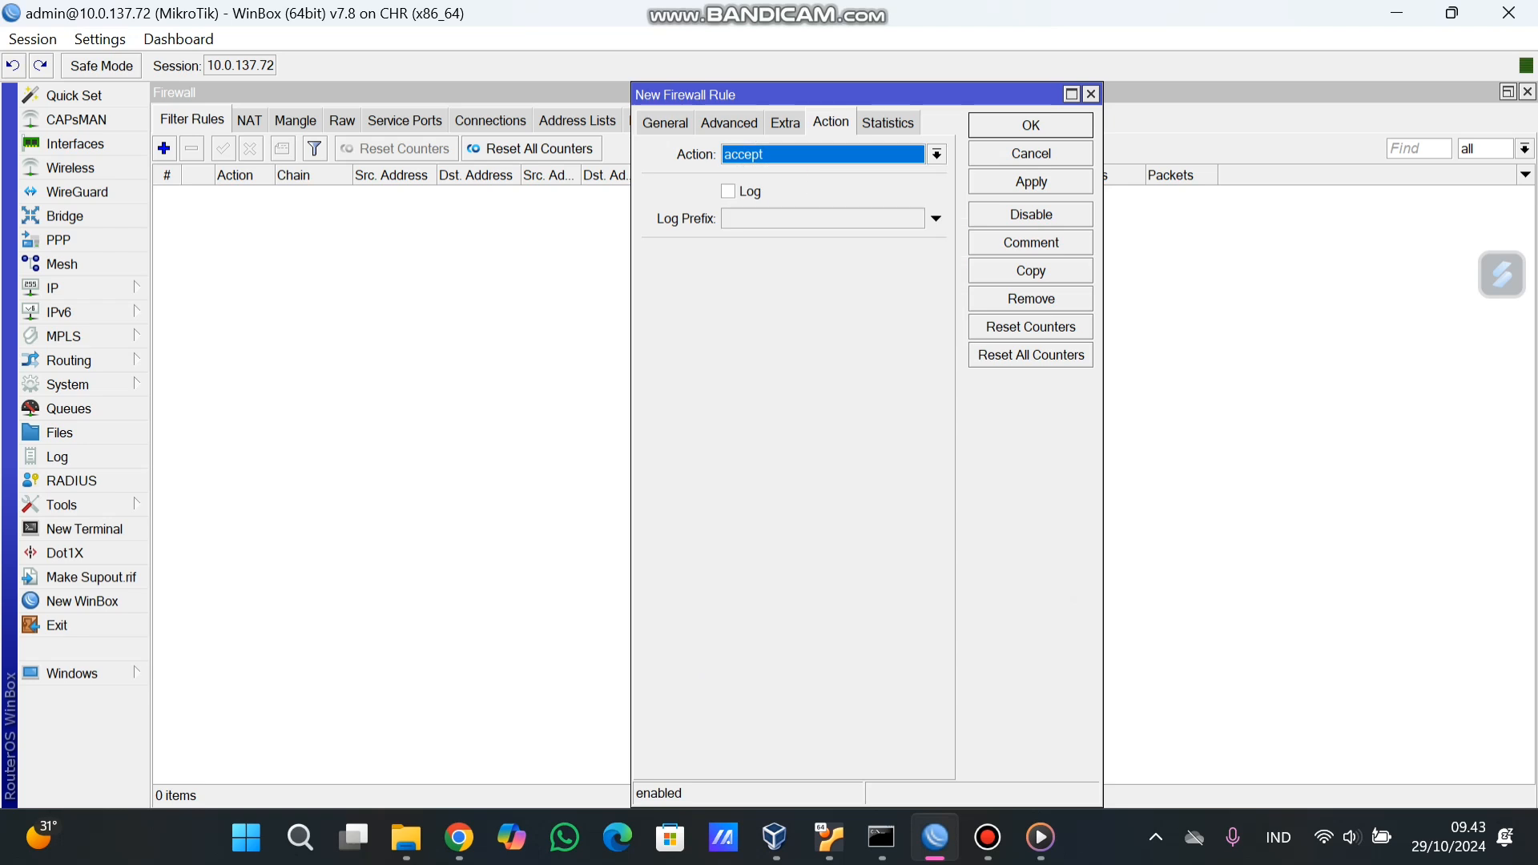
pyautogui.click(1030, 181)
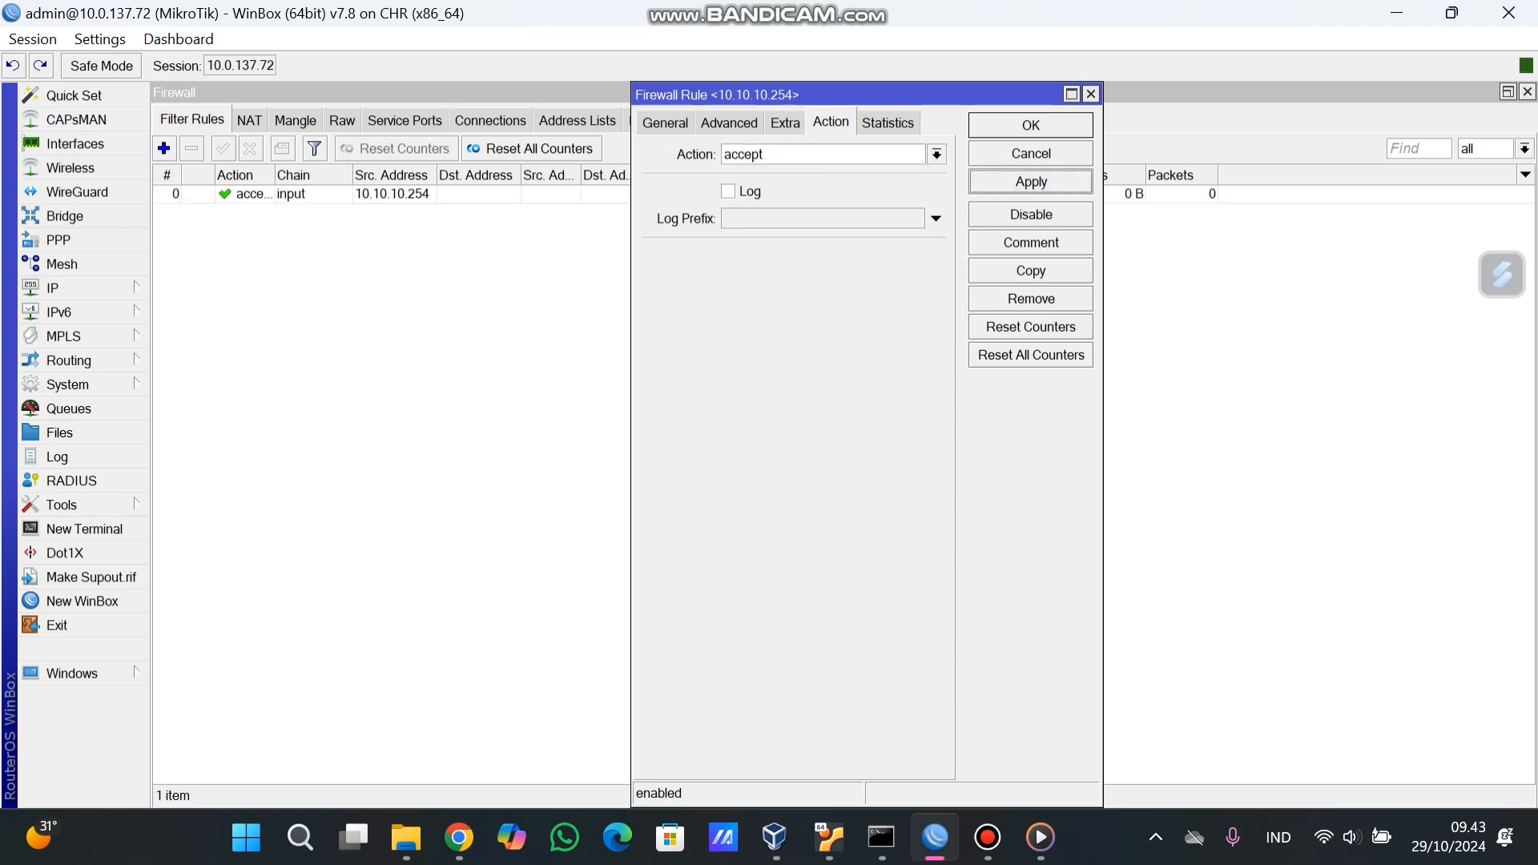
pyautogui.click(1031, 125)
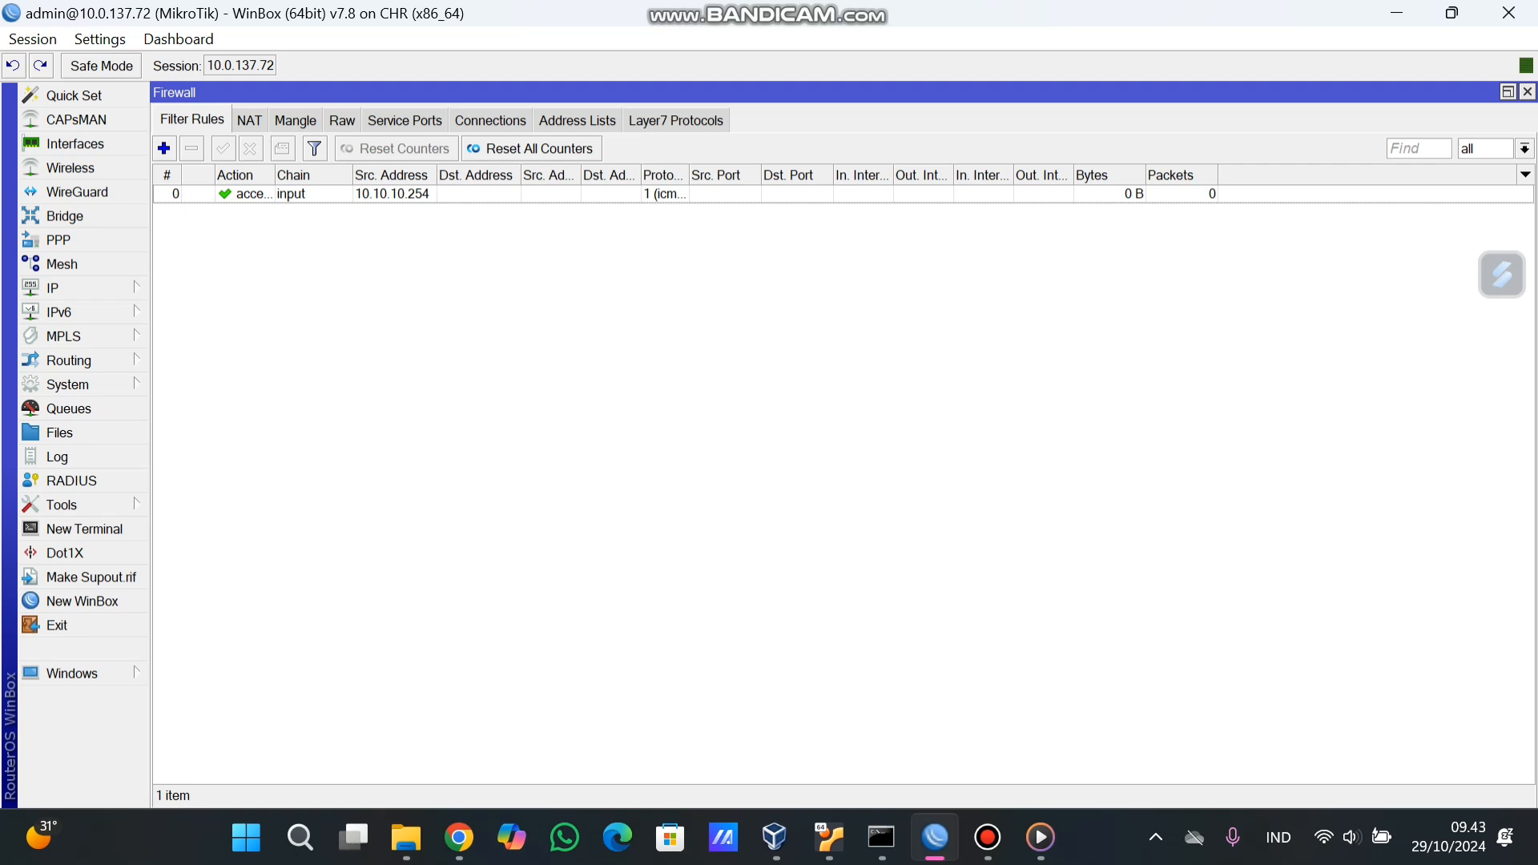
# Create another filter rule with the input chain and the icmp protocol.
pyautogui.click(163, 149)
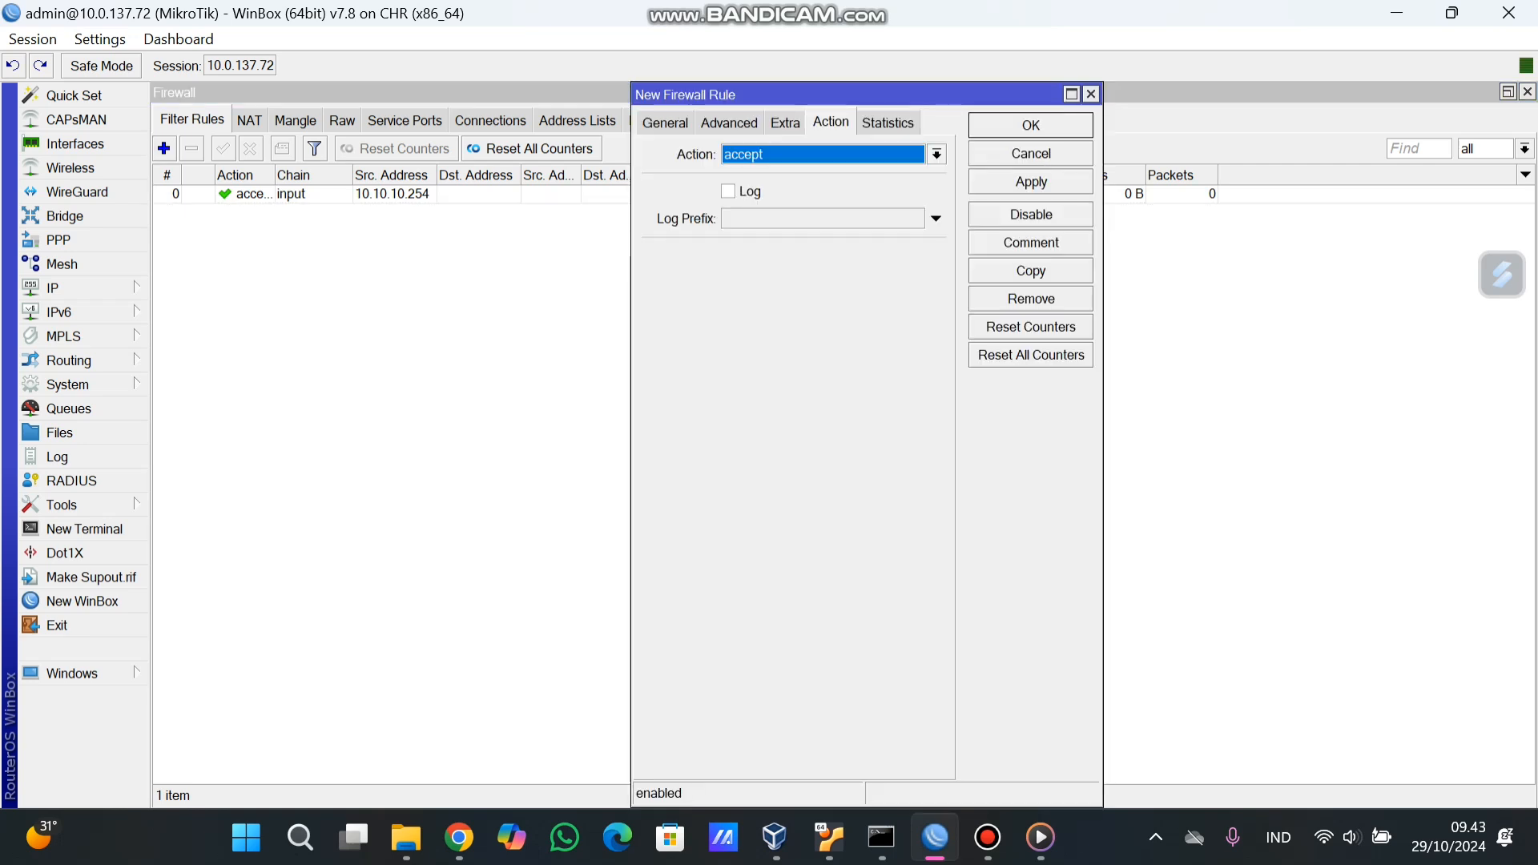
pyautogui.click(665, 123)
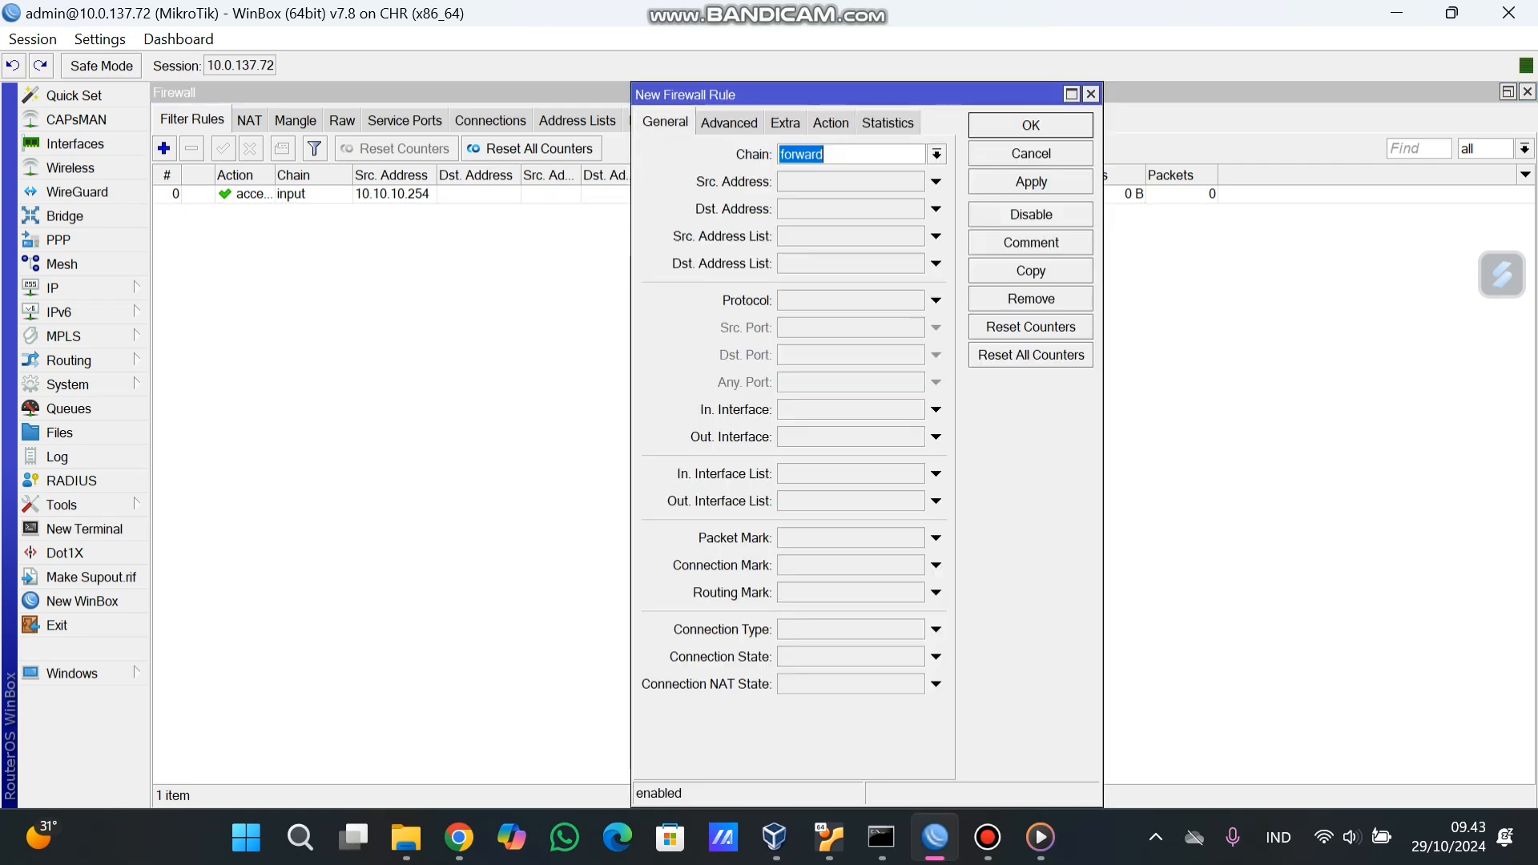
pyautogui.click(936, 153)
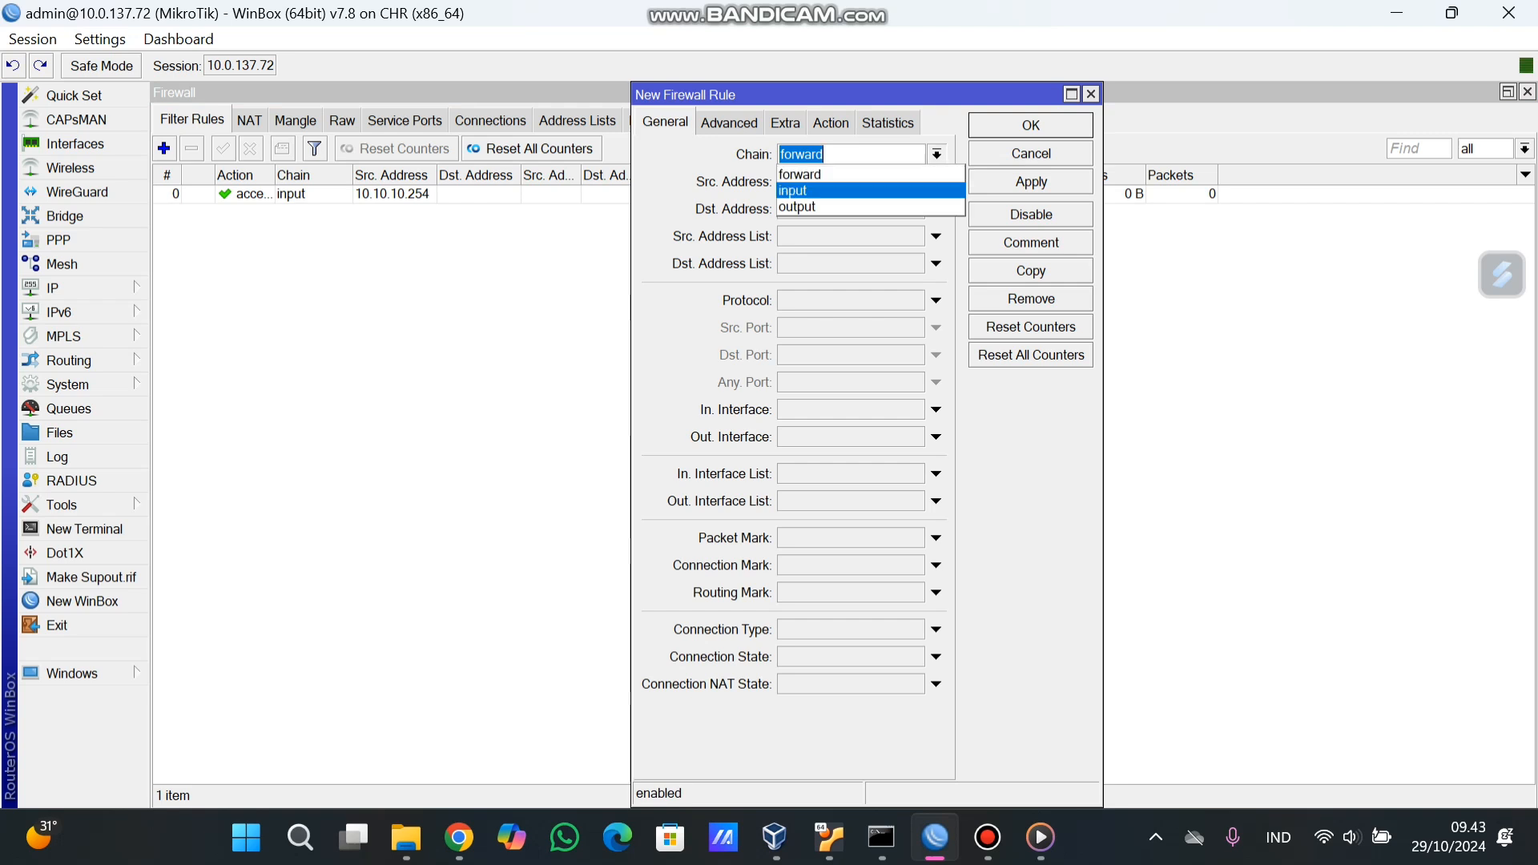
pyautogui.press('Return')
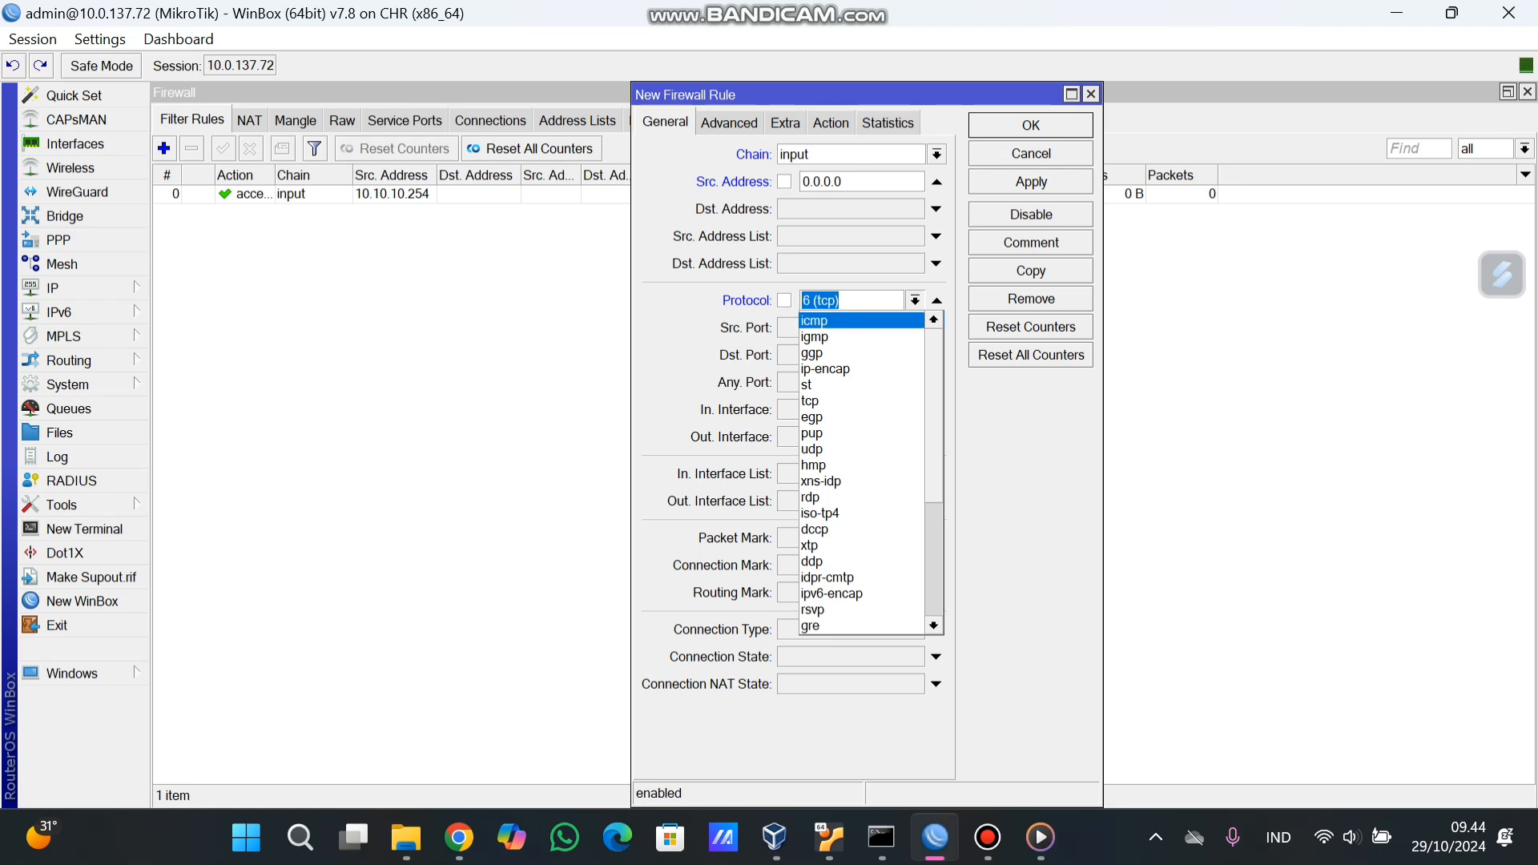
pyautogui.press('Return')
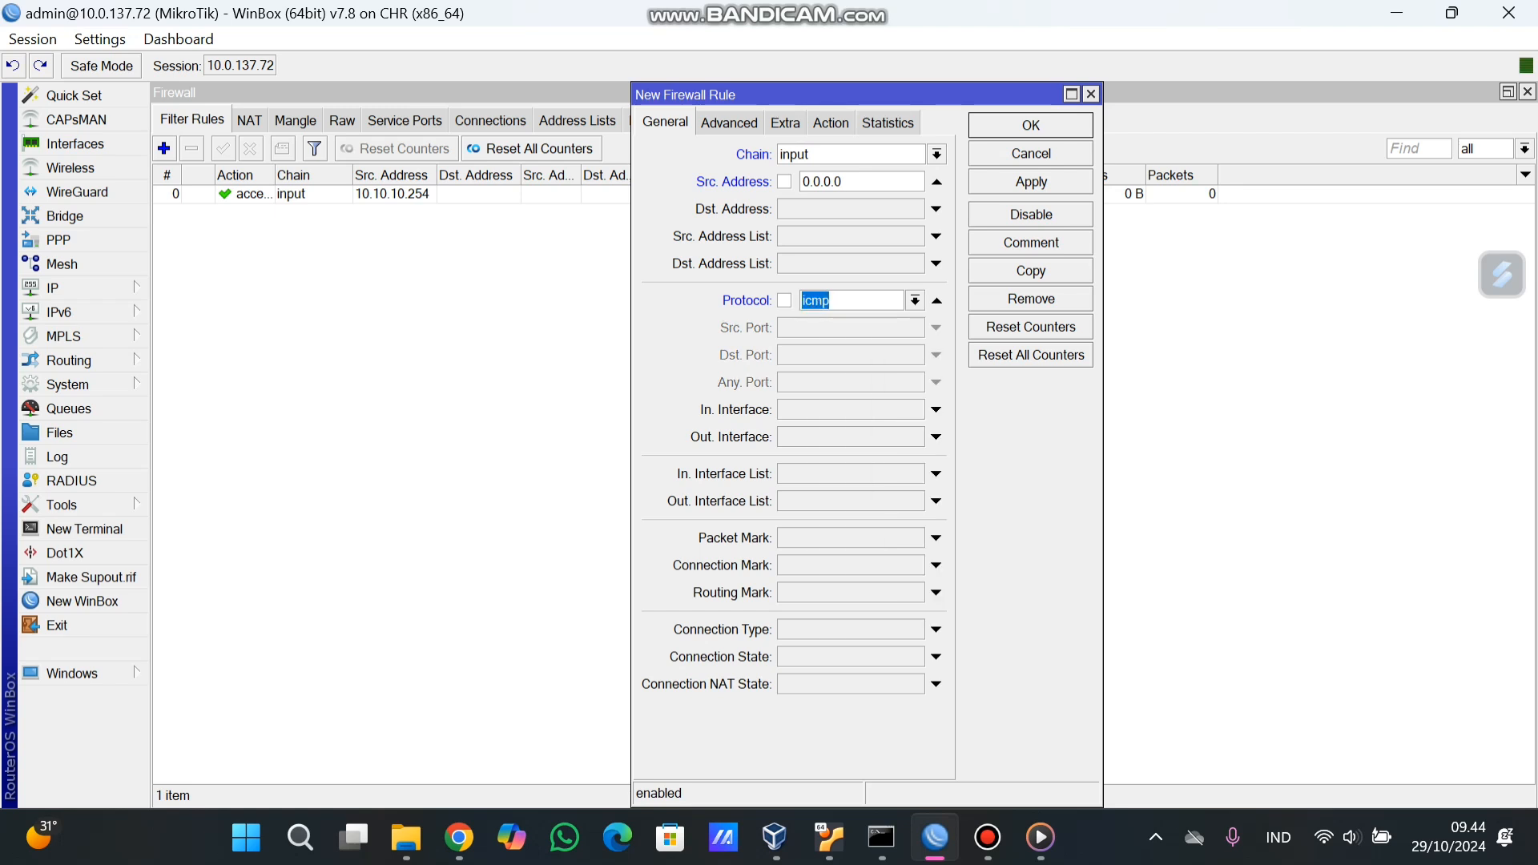
# Clear the source address of the new icmp rule.
pyautogui.click(857, 182)
pyautogui.press('BackSpace')
pyautogui.press('BackSpace')
pyautogui.press('BackSpace')
pyautogui.press('BackSpace')
pyautogui.press('BackSpace')
pyautogui.press('BackSpace')
pyautogui.press('BackSpace')
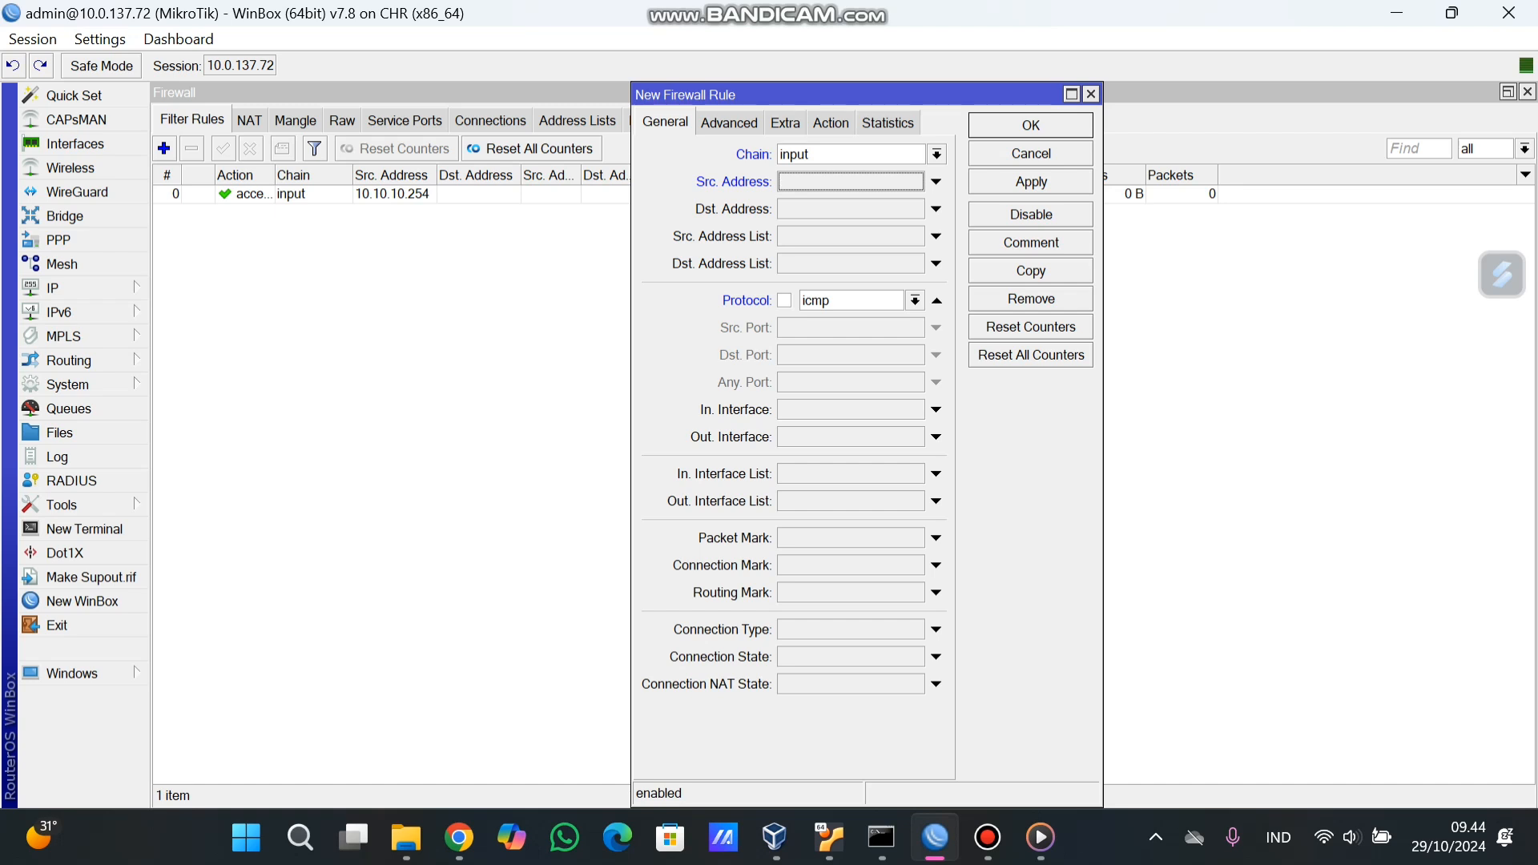
# Choose the action for the icmp rule that has no source address.
pyautogui.click(830, 123)
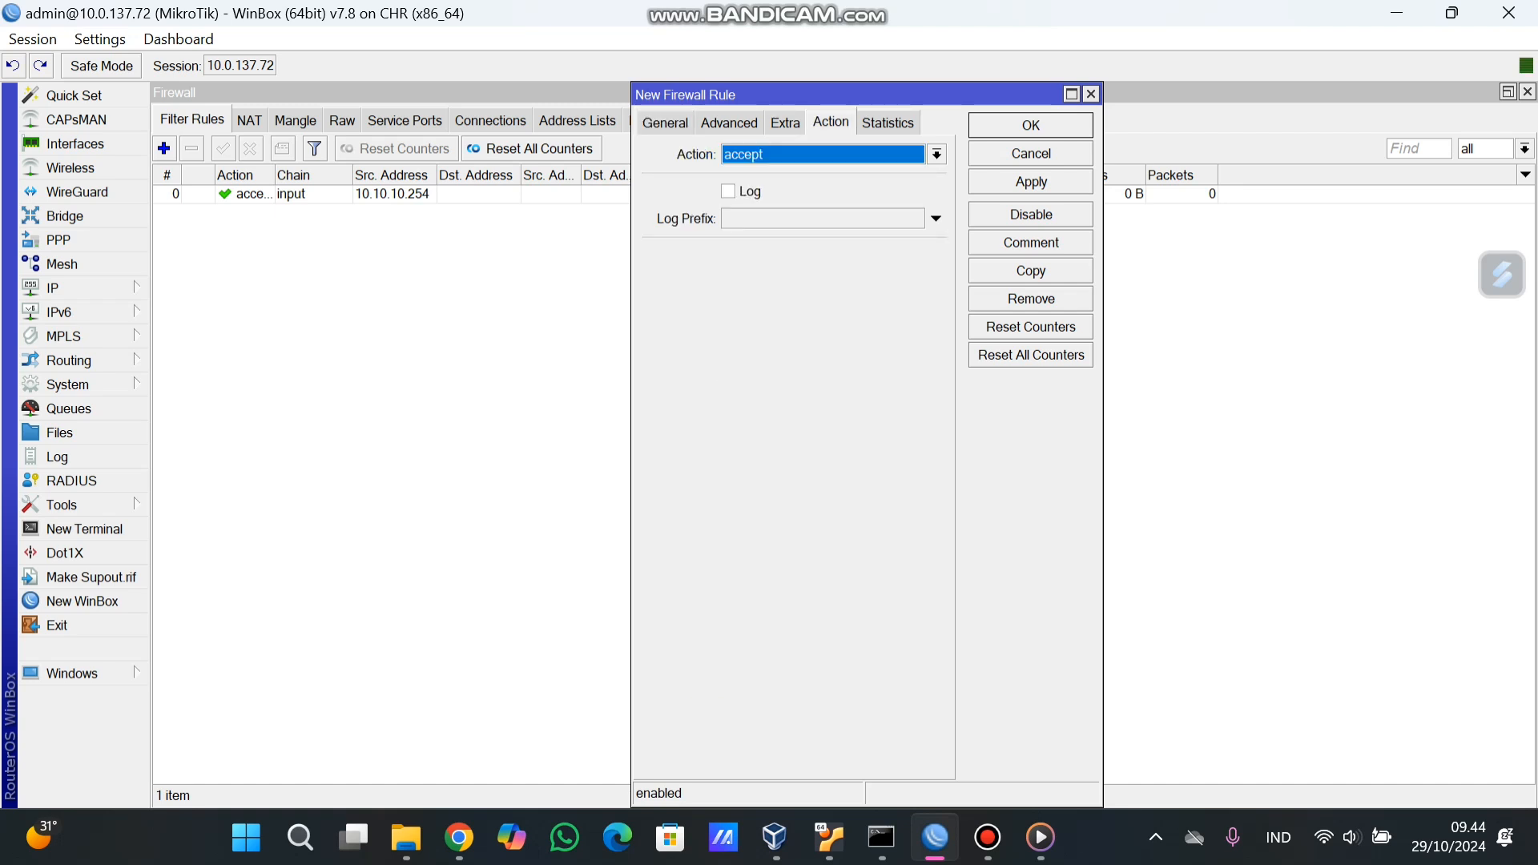
pyautogui.click(936, 154)
pyautogui.press('Return')
# Switch to the PNETLab topology in Chrome and ping 10.0.137.72 from PC 1's terminal.
pyautogui.click(459, 838)
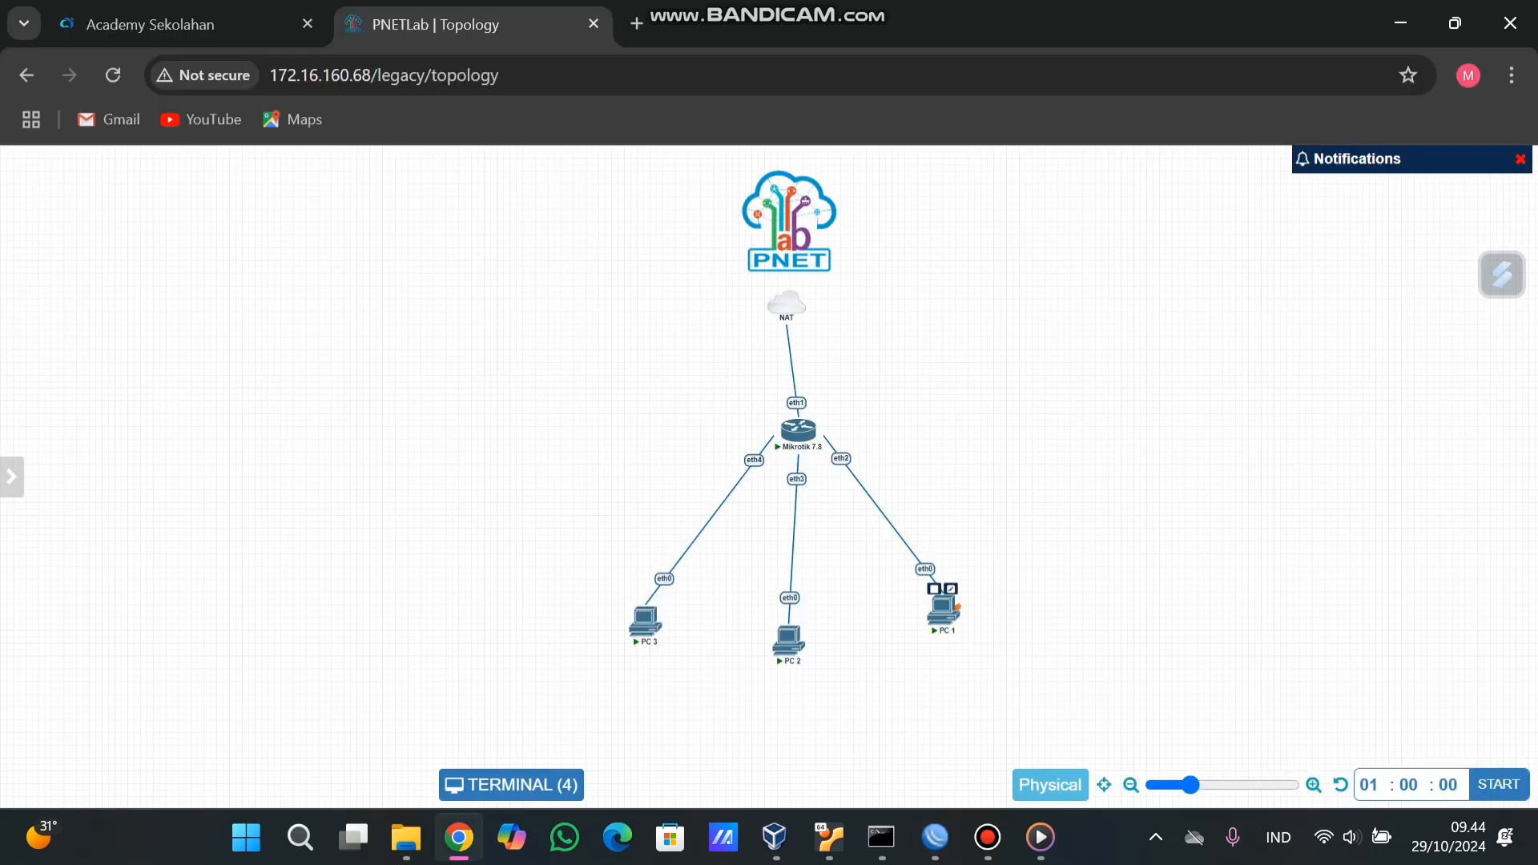
pyautogui.click(511, 785)
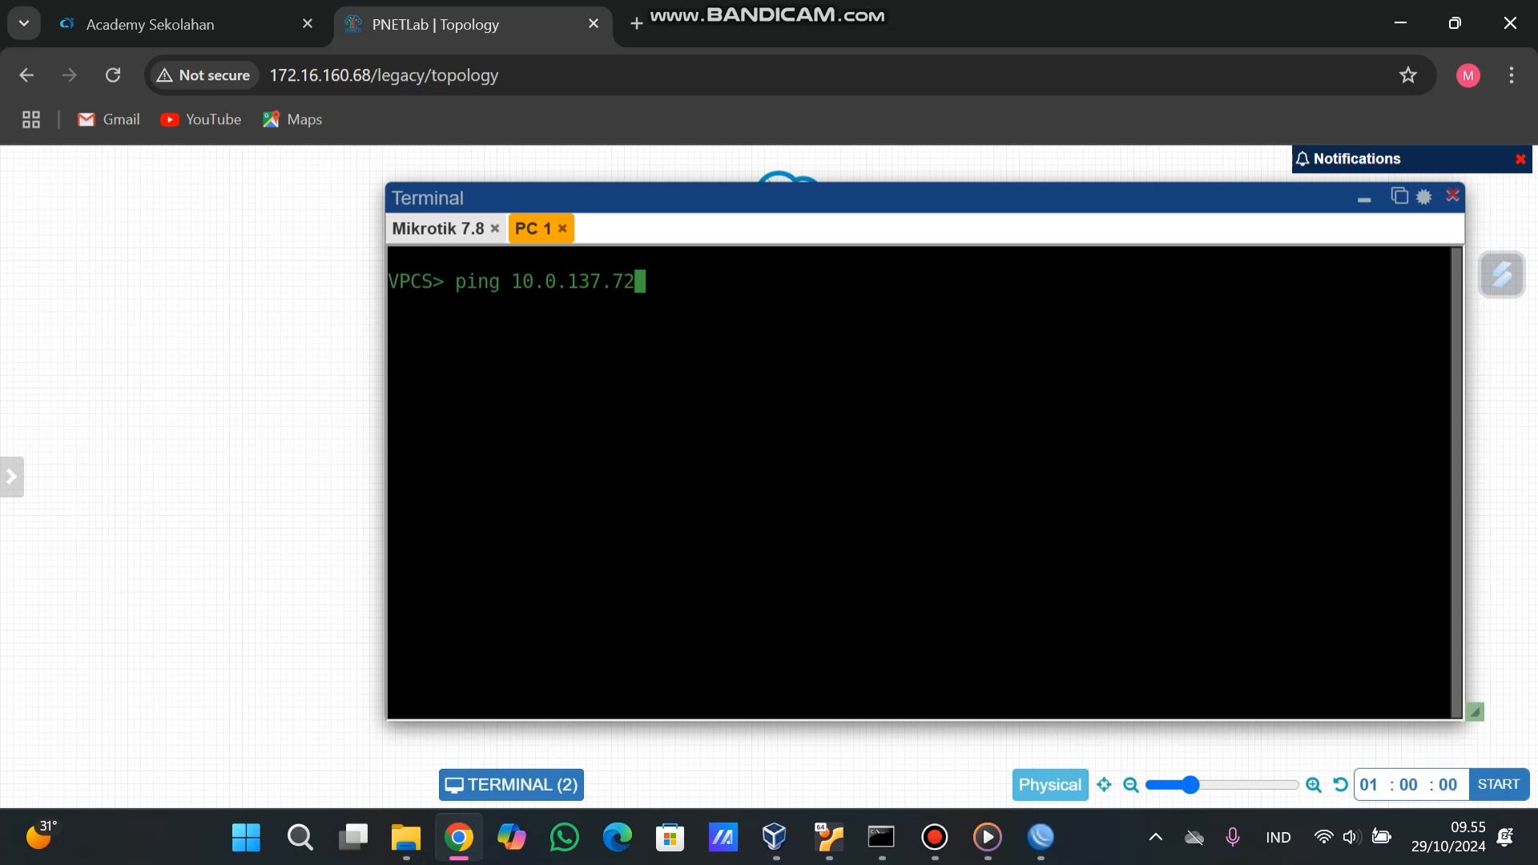
pyautogui.press('Return')
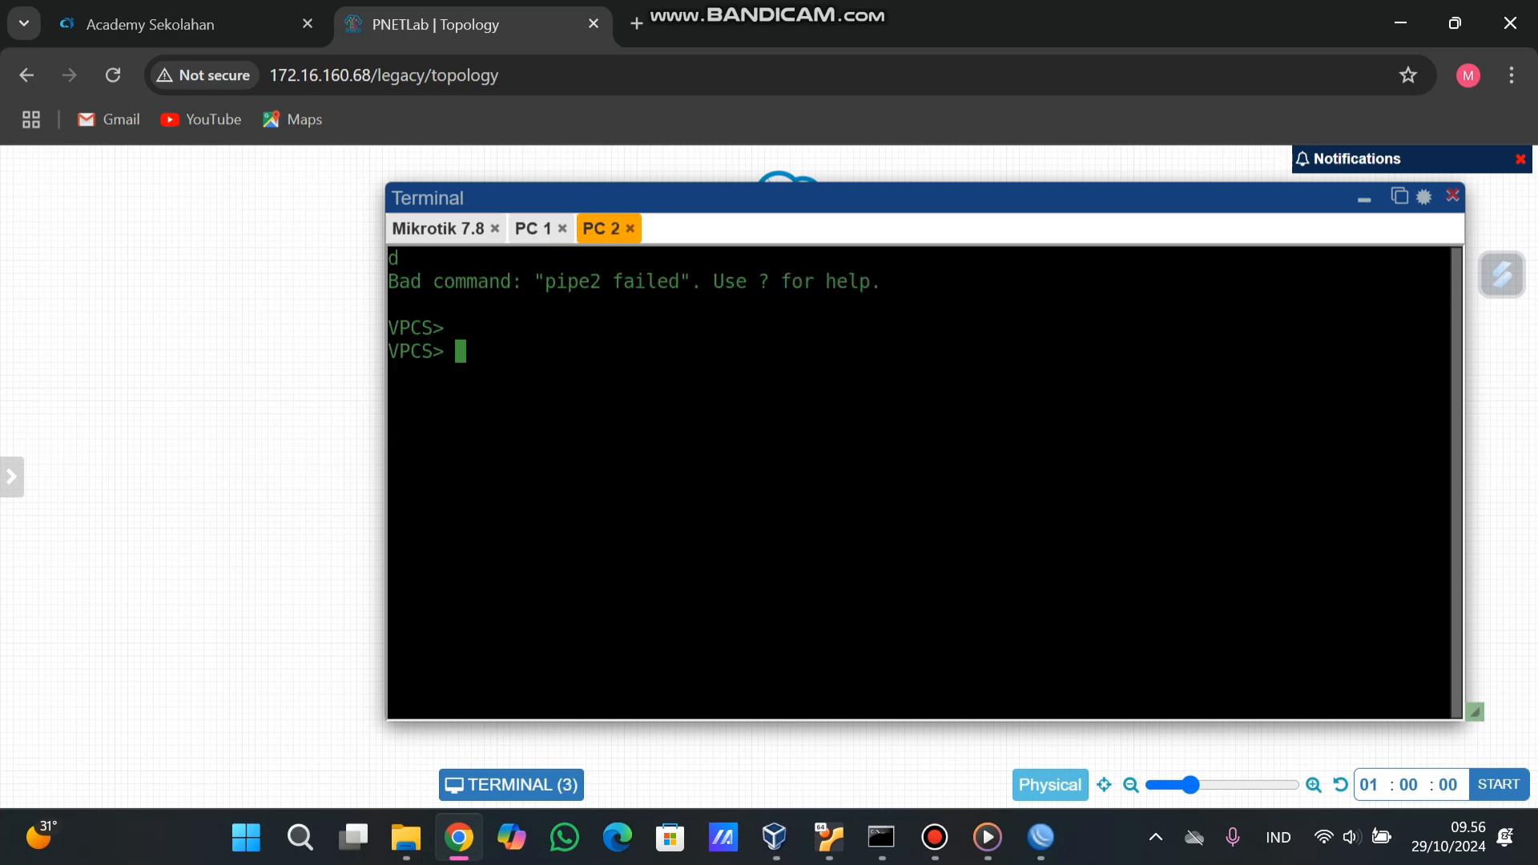
# Ping 10.0.137.72 from PC 2's terminal, checking the router's address in the Mikrotik 7.8 terminal.
pyautogui.write('ping 10.0.1')
pyautogui.click(438, 229)
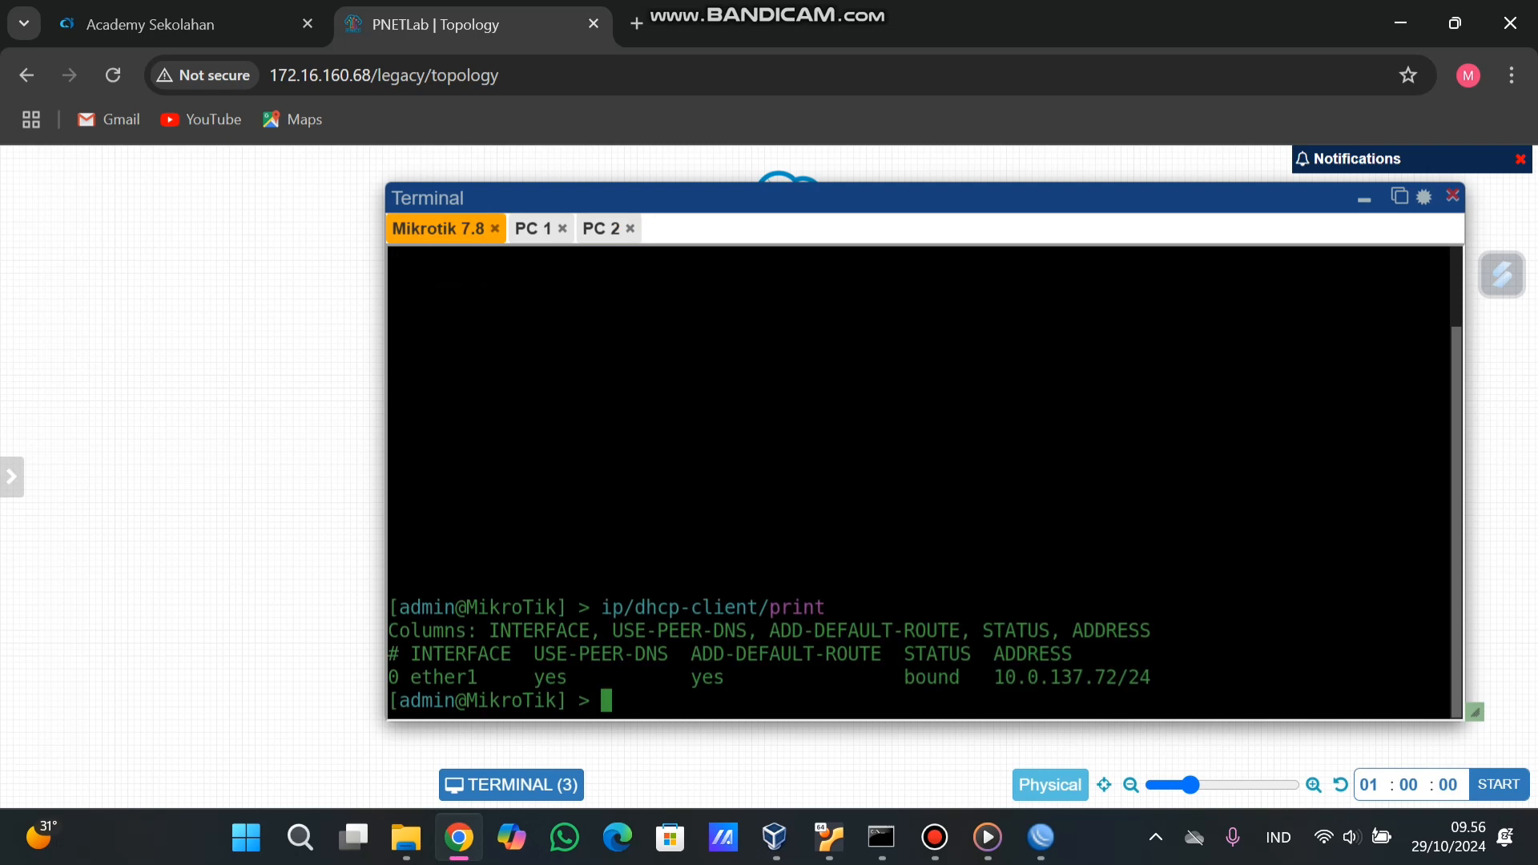
pyautogui.click(601, 228)
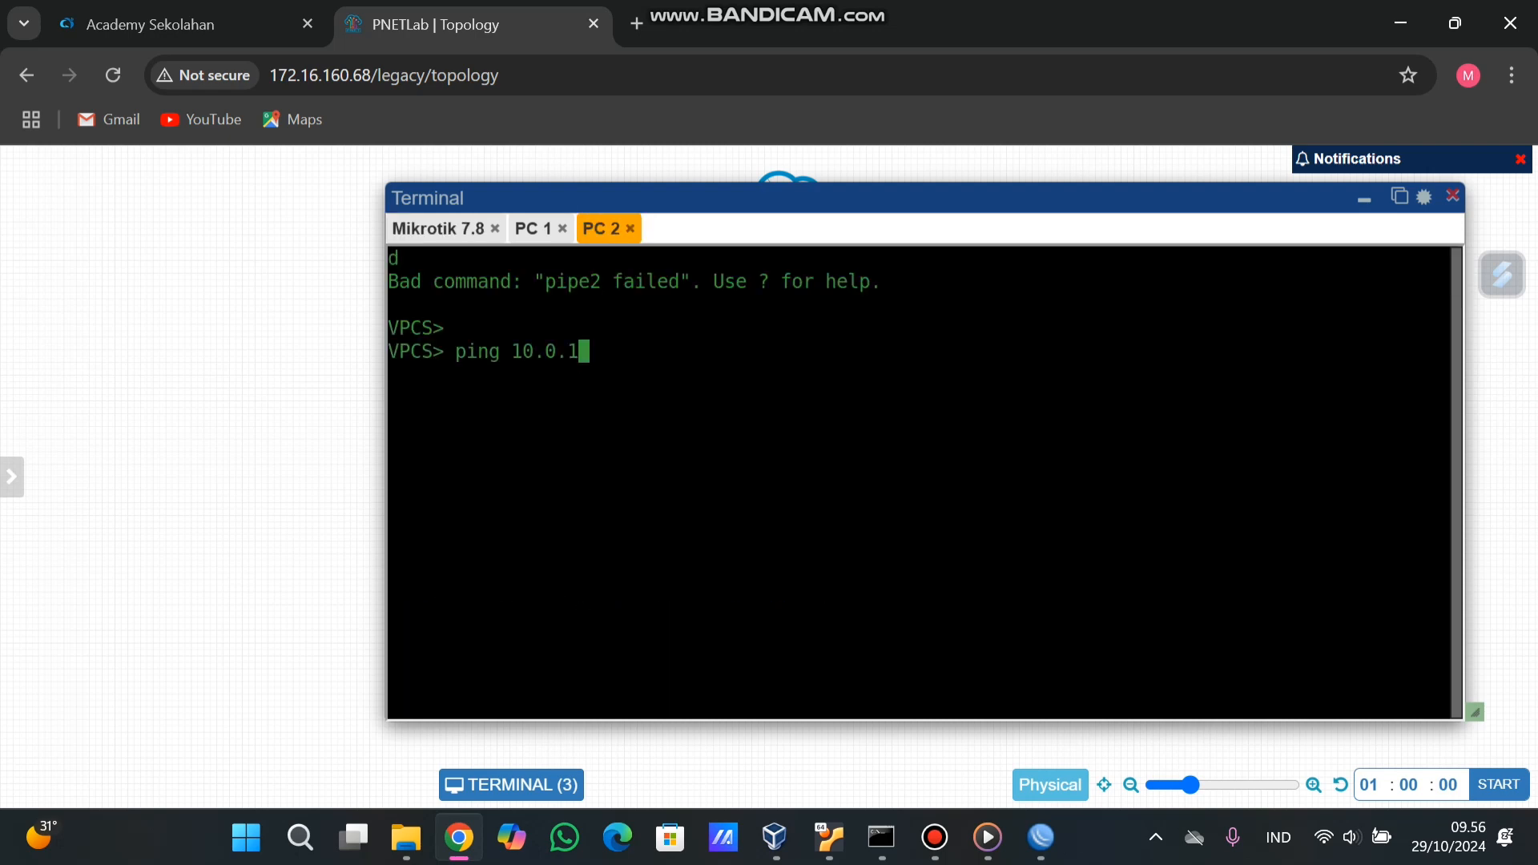
pyautogui.write('37.72')
pyautogui.press('Return')
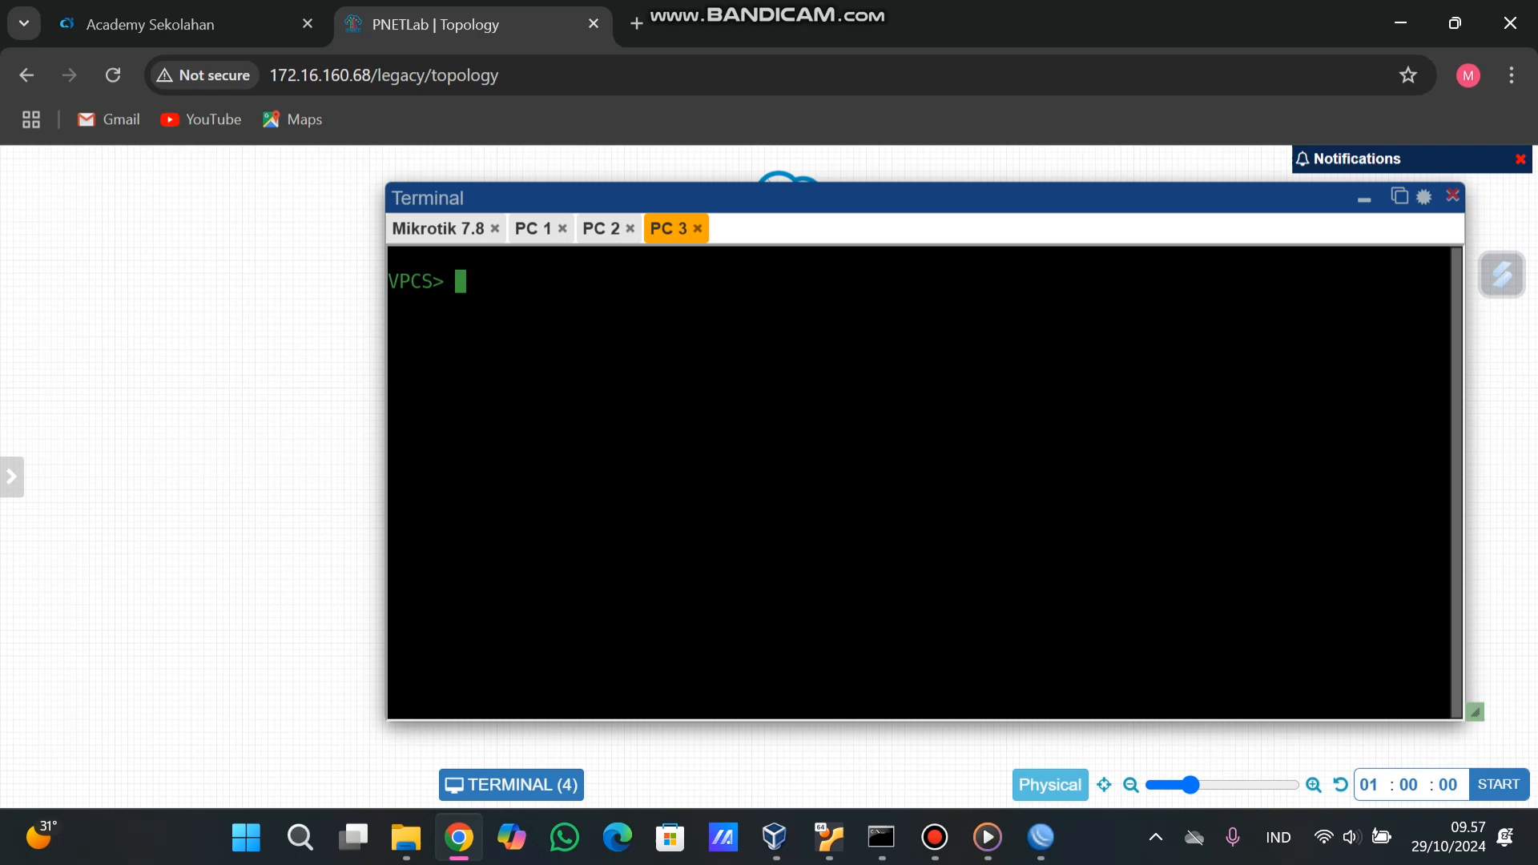
# Ping the router's address 10.0.137.72 from PC 3's terminal, verifying the address in the Mikrotik 7.8 terminal.
pyautogui.write('ping 10.0.137')
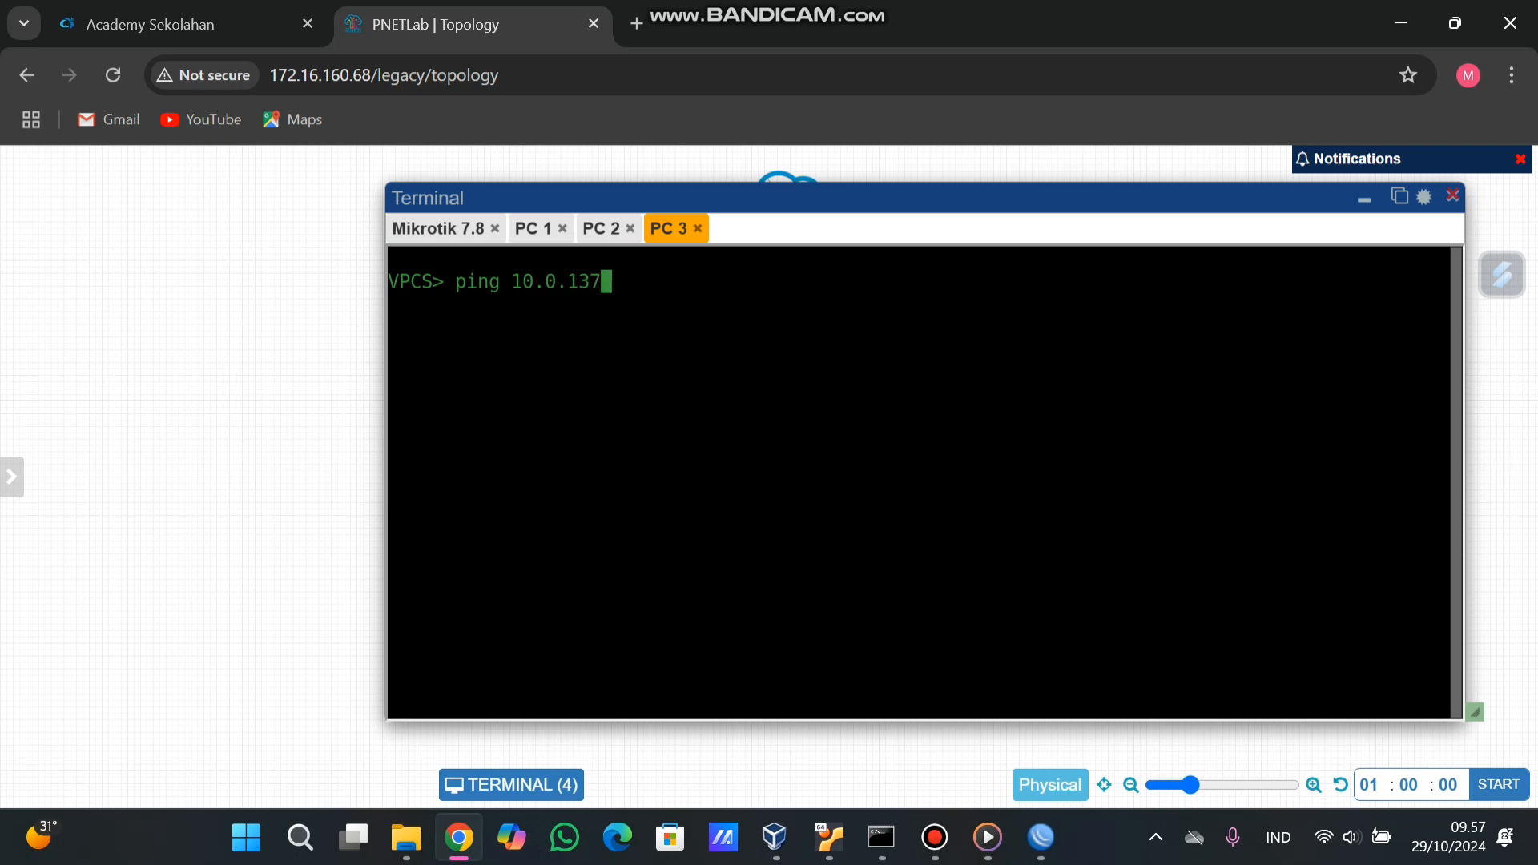
pyautogui.write('.1')
pyautogui.press('BackSpace')
pyautogui.write('72')
pyautogui.click(438, 229)
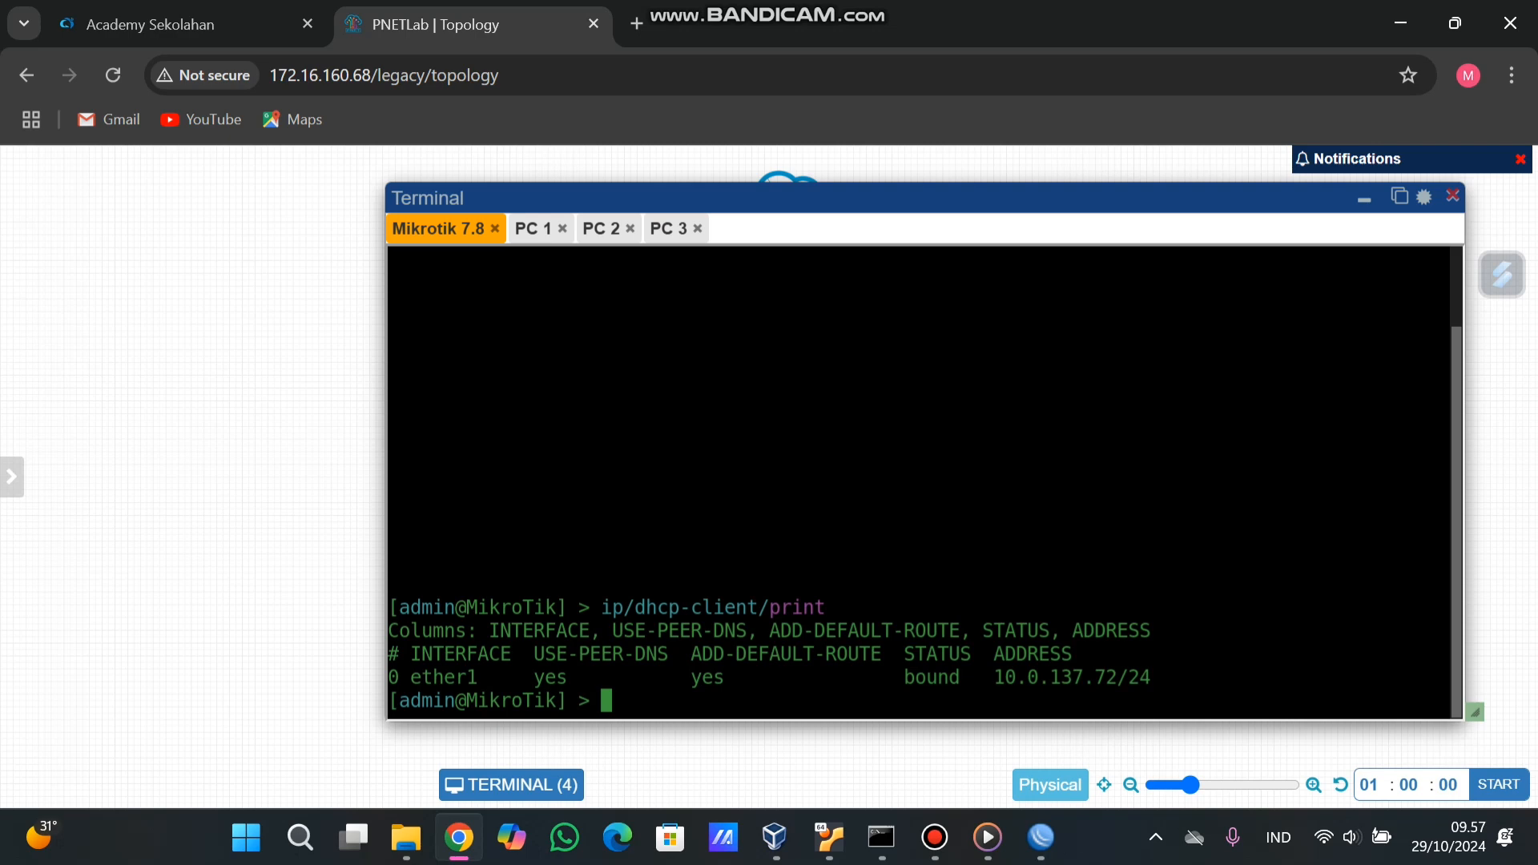
pyautogui.click(669, 229)
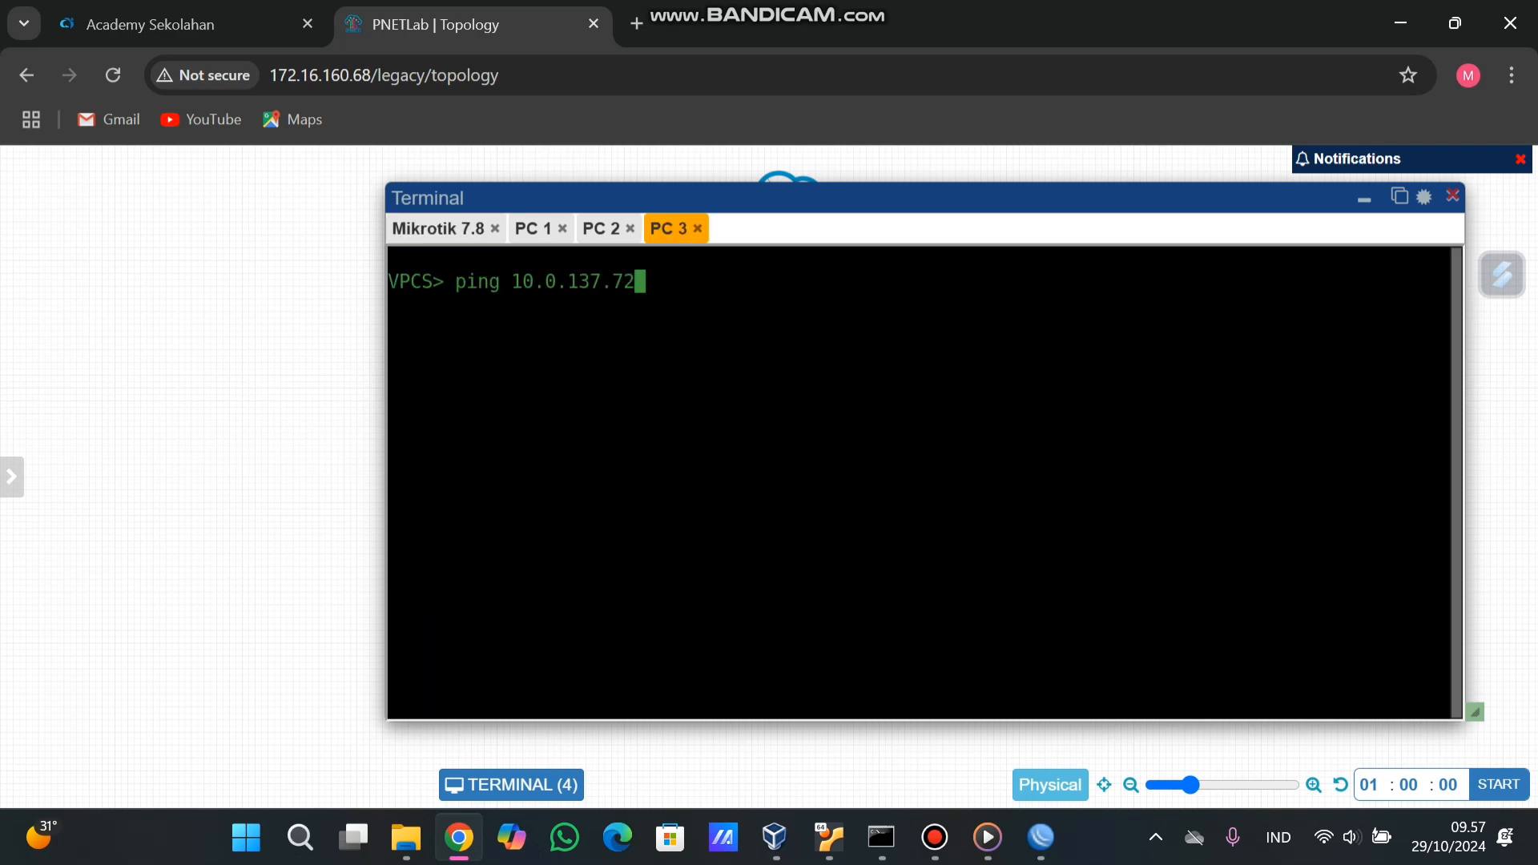
pyautogui.press('Return')
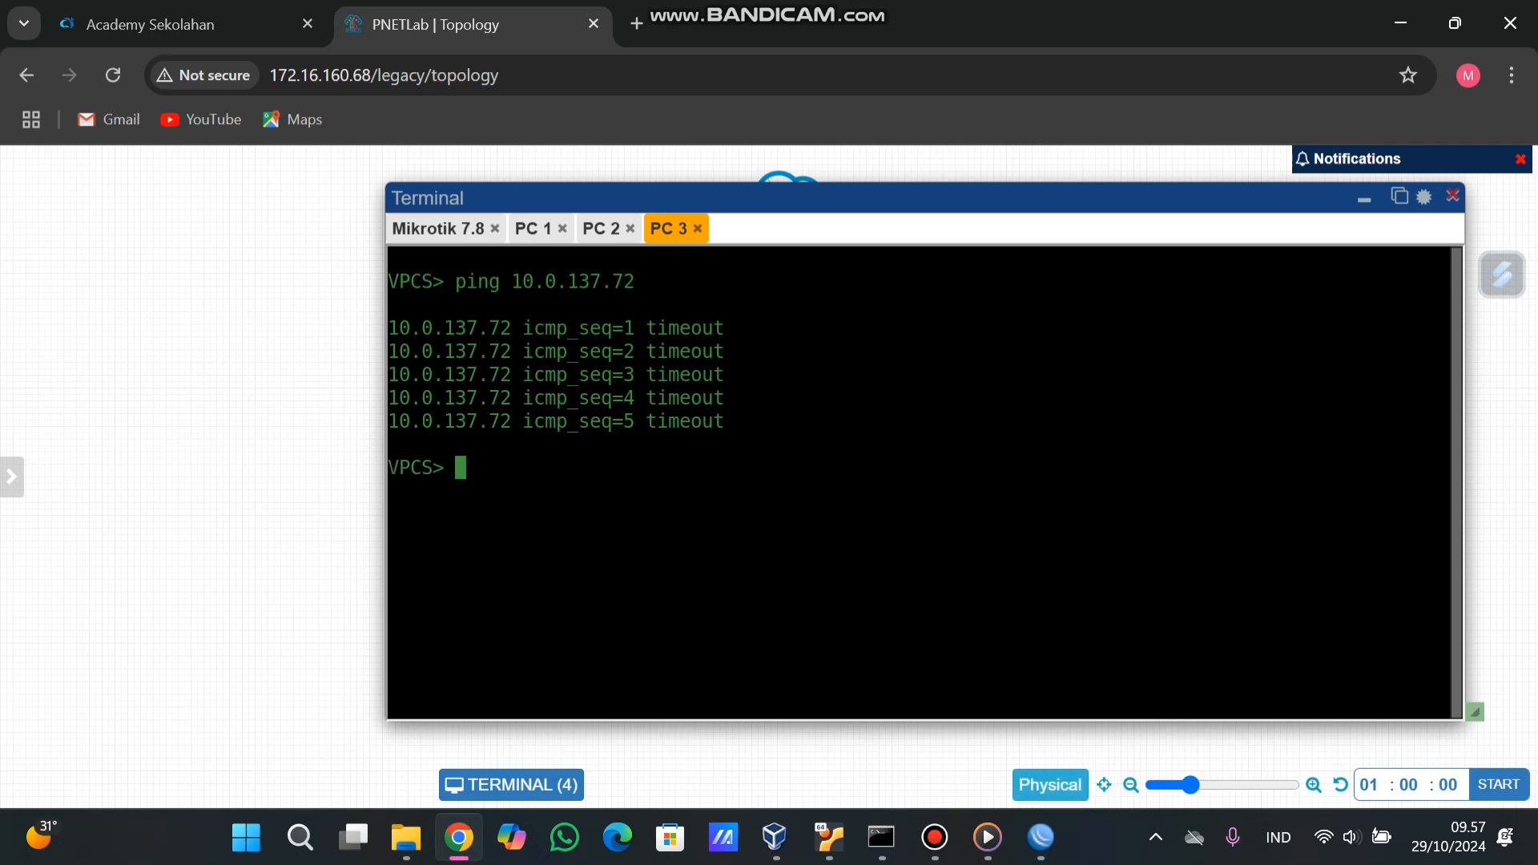
# Review the Mikrotik 7.8 node's settings, including its Ethernet and console options, and close them without editing.
pyautogui.moveTo(1040, 837)
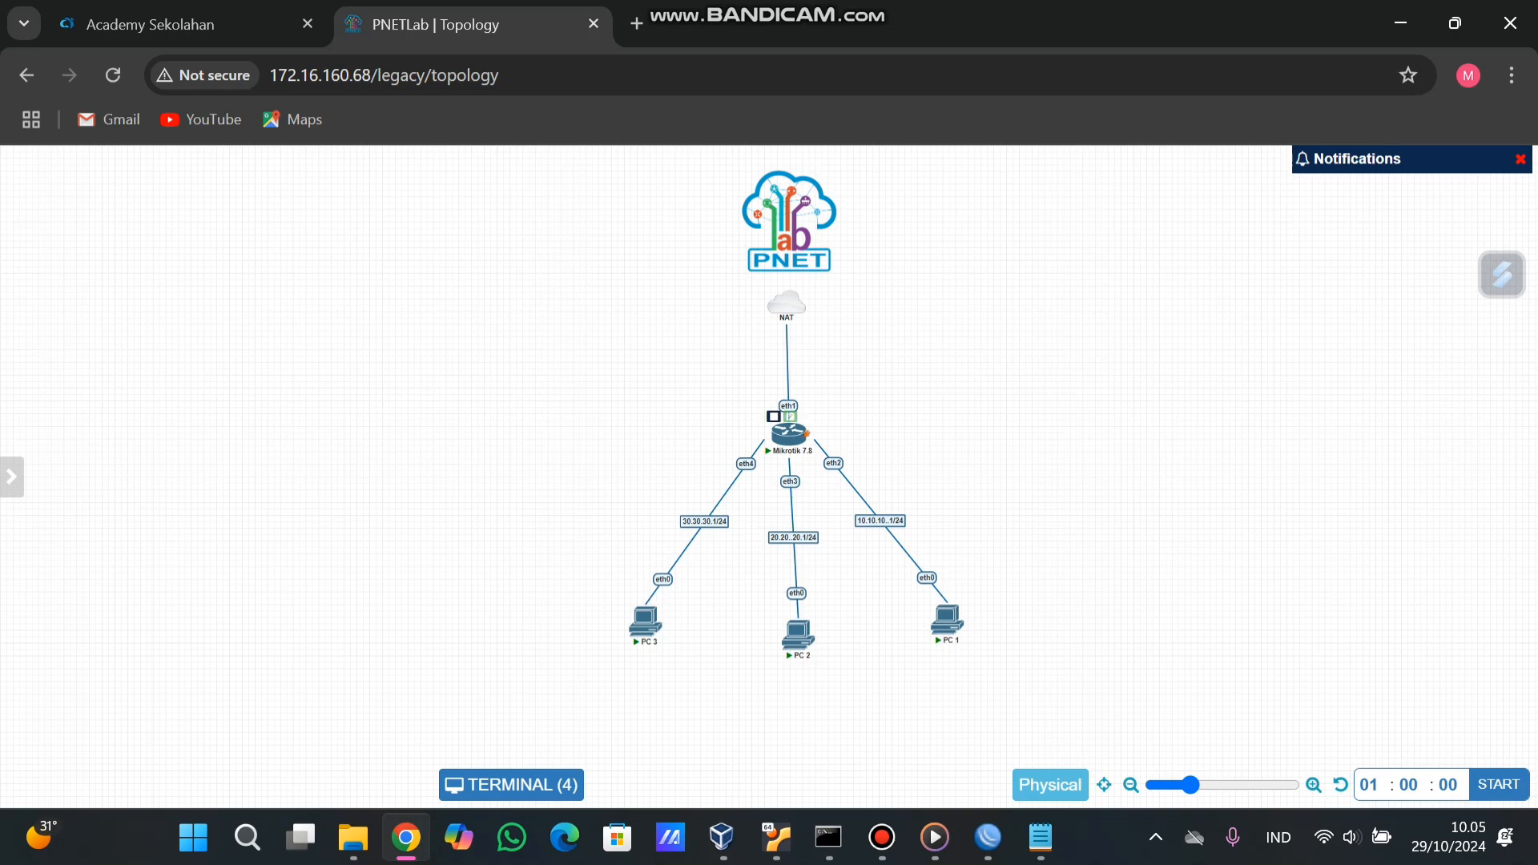
pyautogui.click(789, 433)
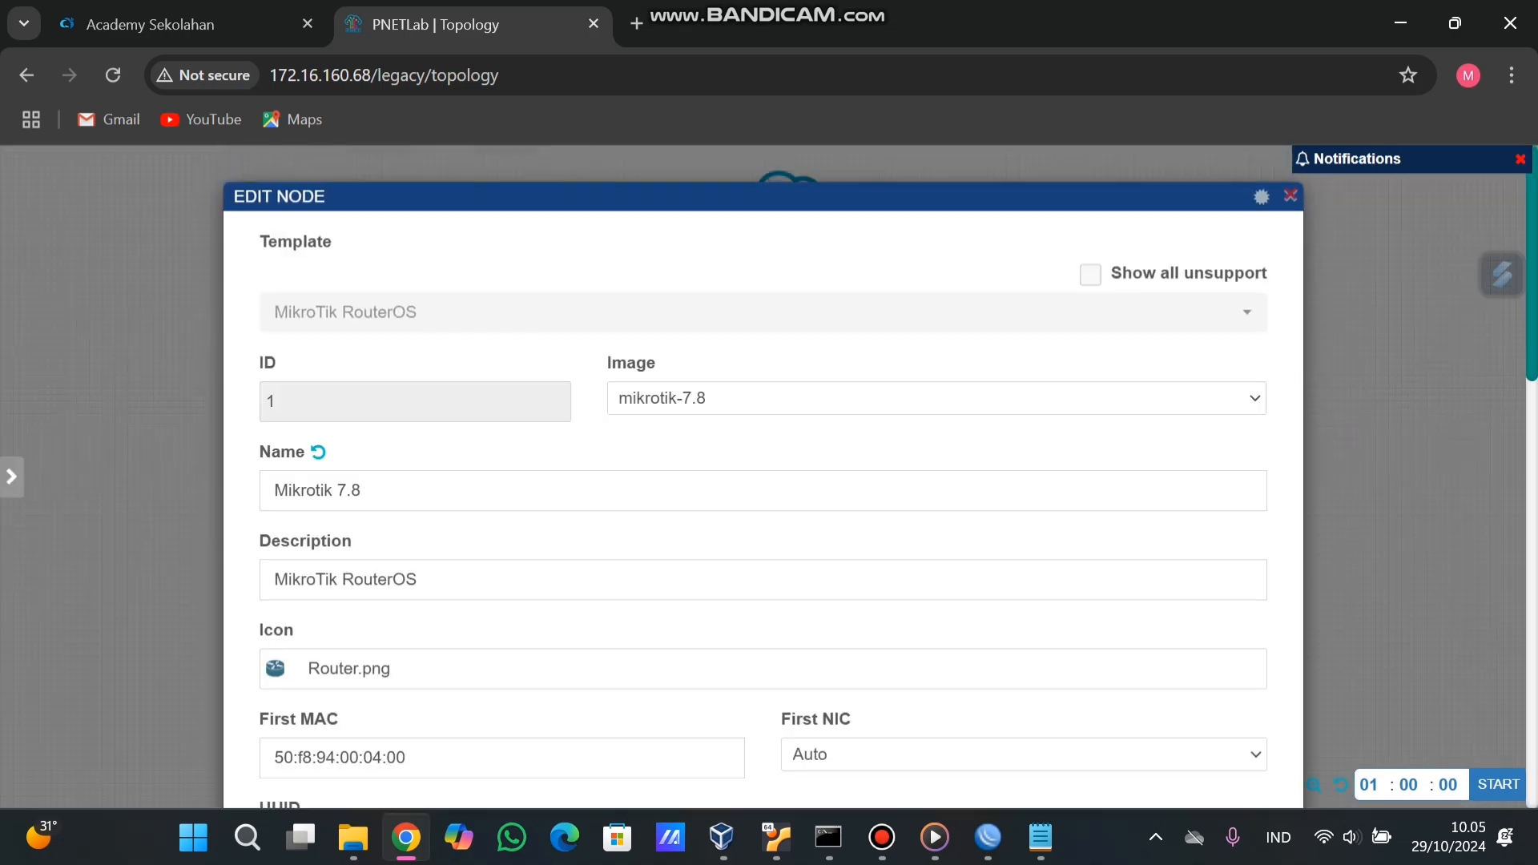
pyautogui.scroll(-10, 762, 481)
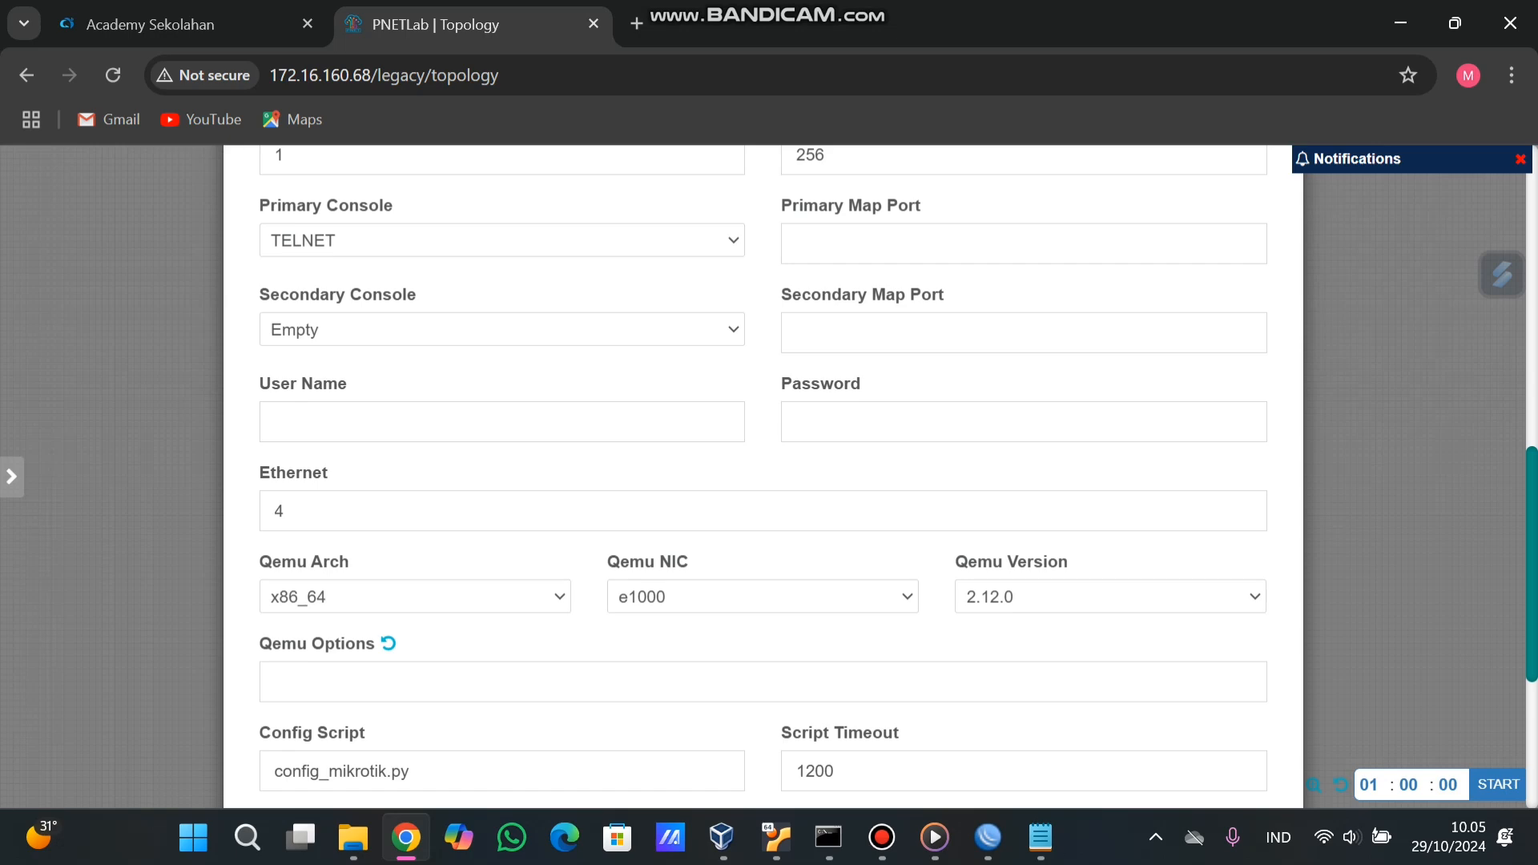
pyautogui.press('Escape')
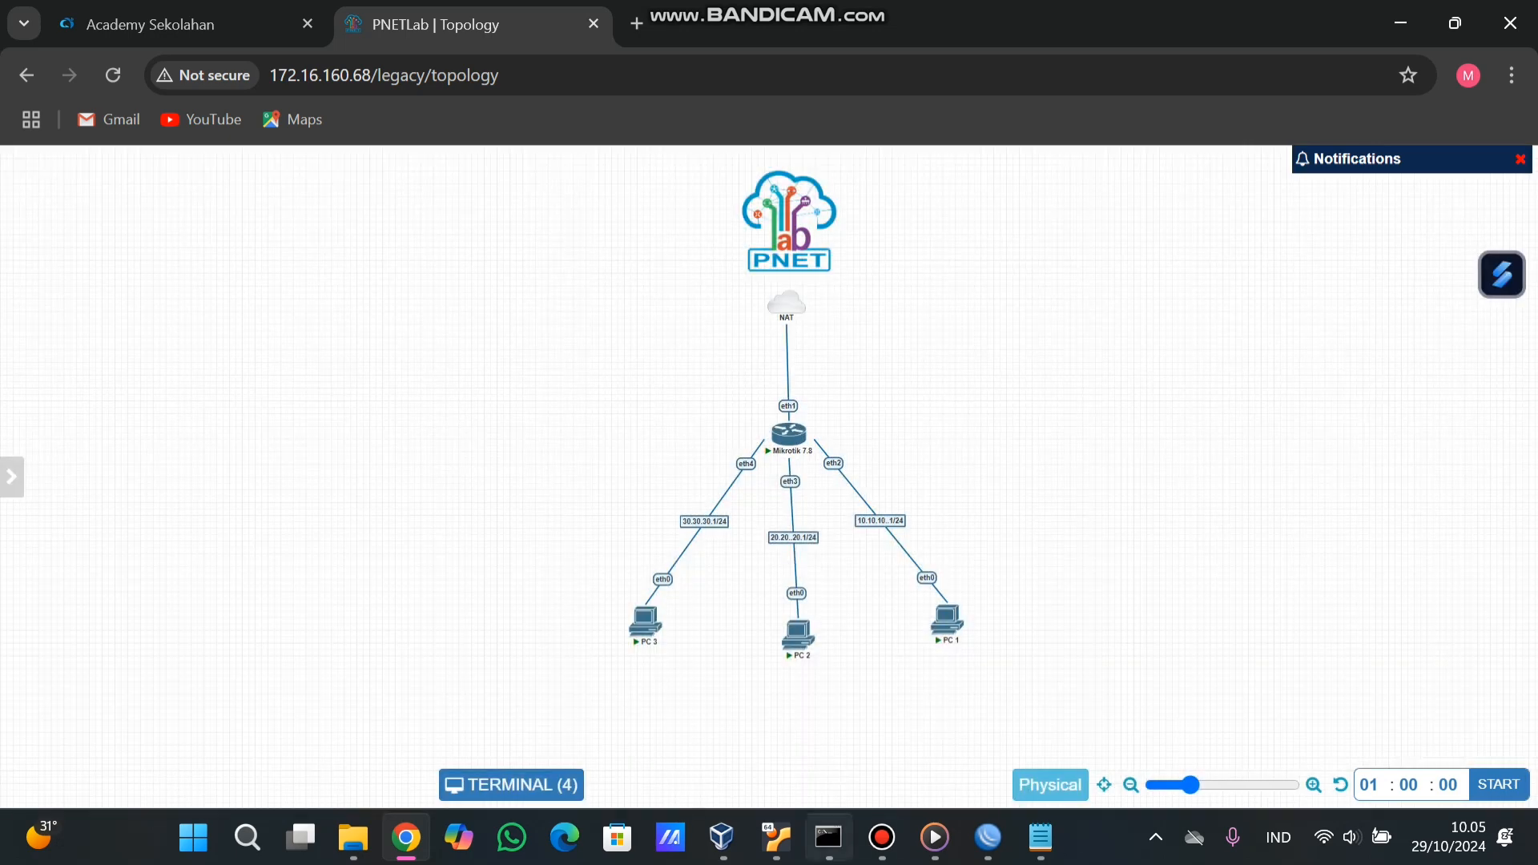
pyautogui.click(881, 837)
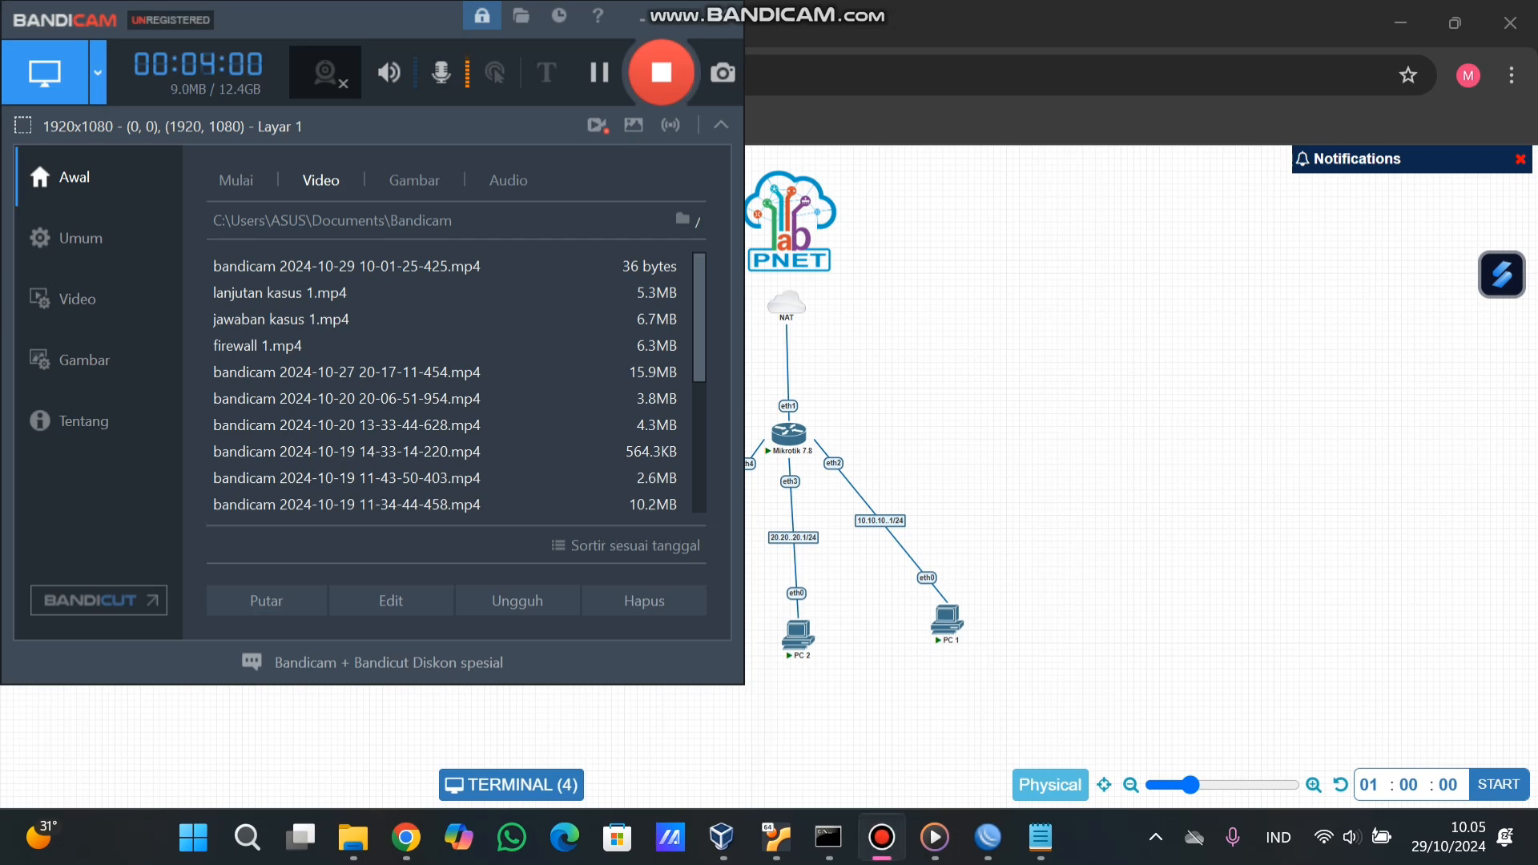
pyautogui.click(881, 837)
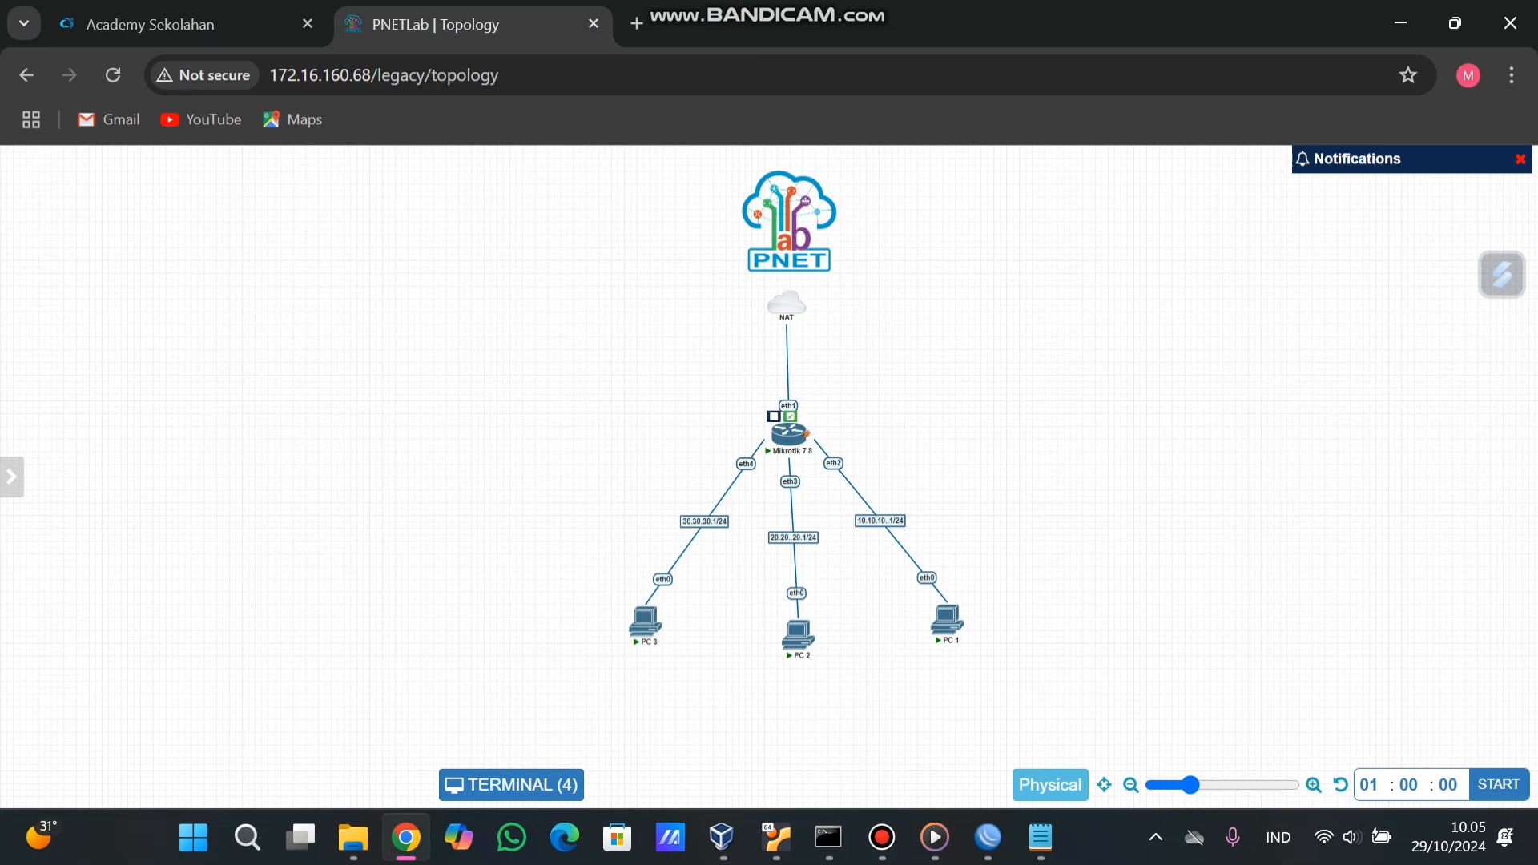
# Start adding a new node to the topology using the Virtual PC (VPCS) template.
pyautogui.rightClick(1103, 390)
pyautogui.click(1171, 439)
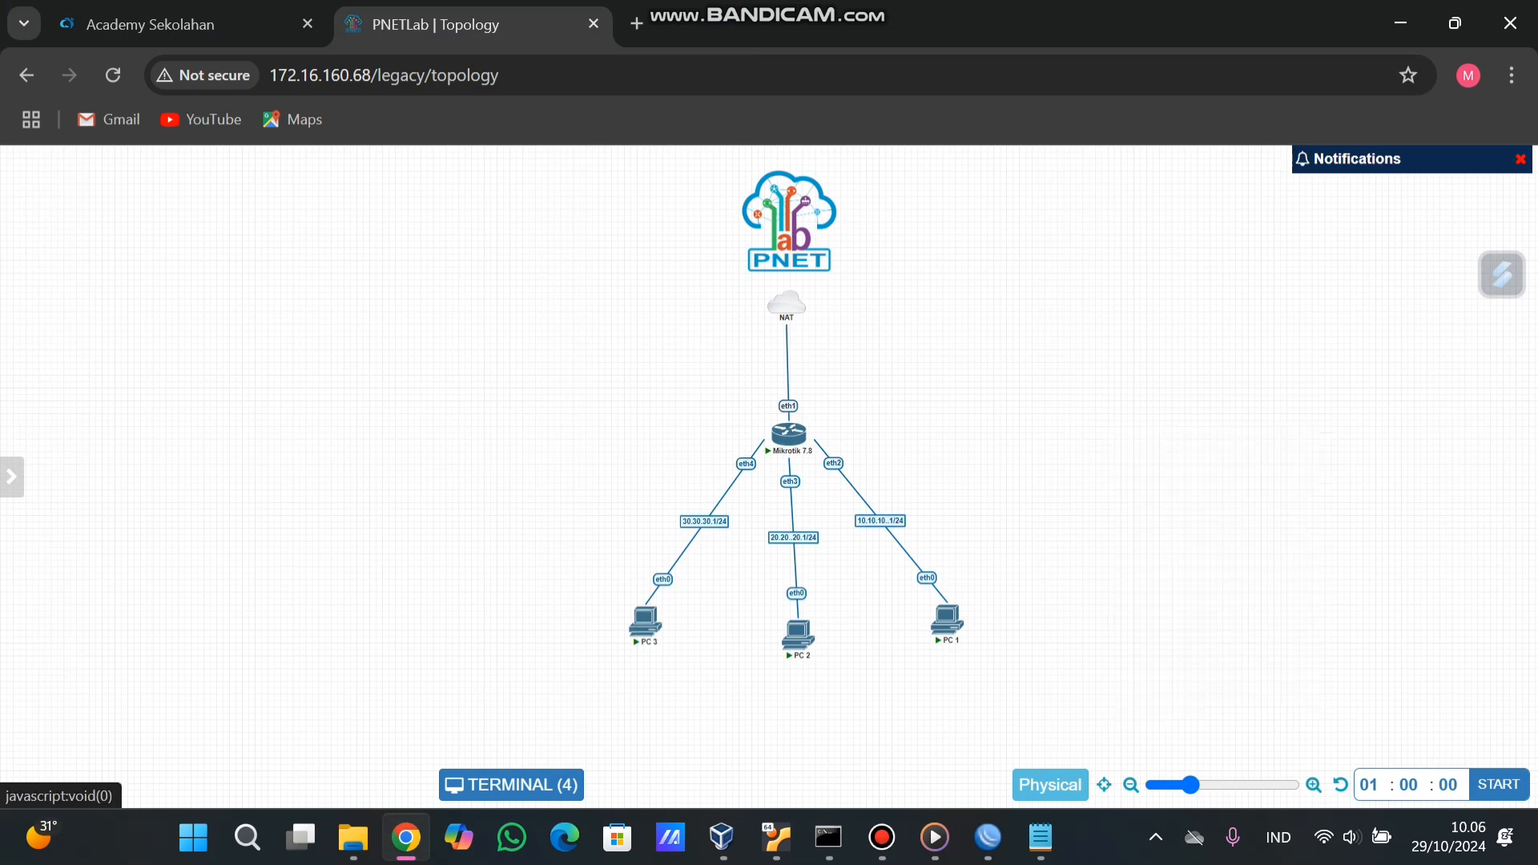
pyautogui.press('Down')
pyautogui.press('Down')
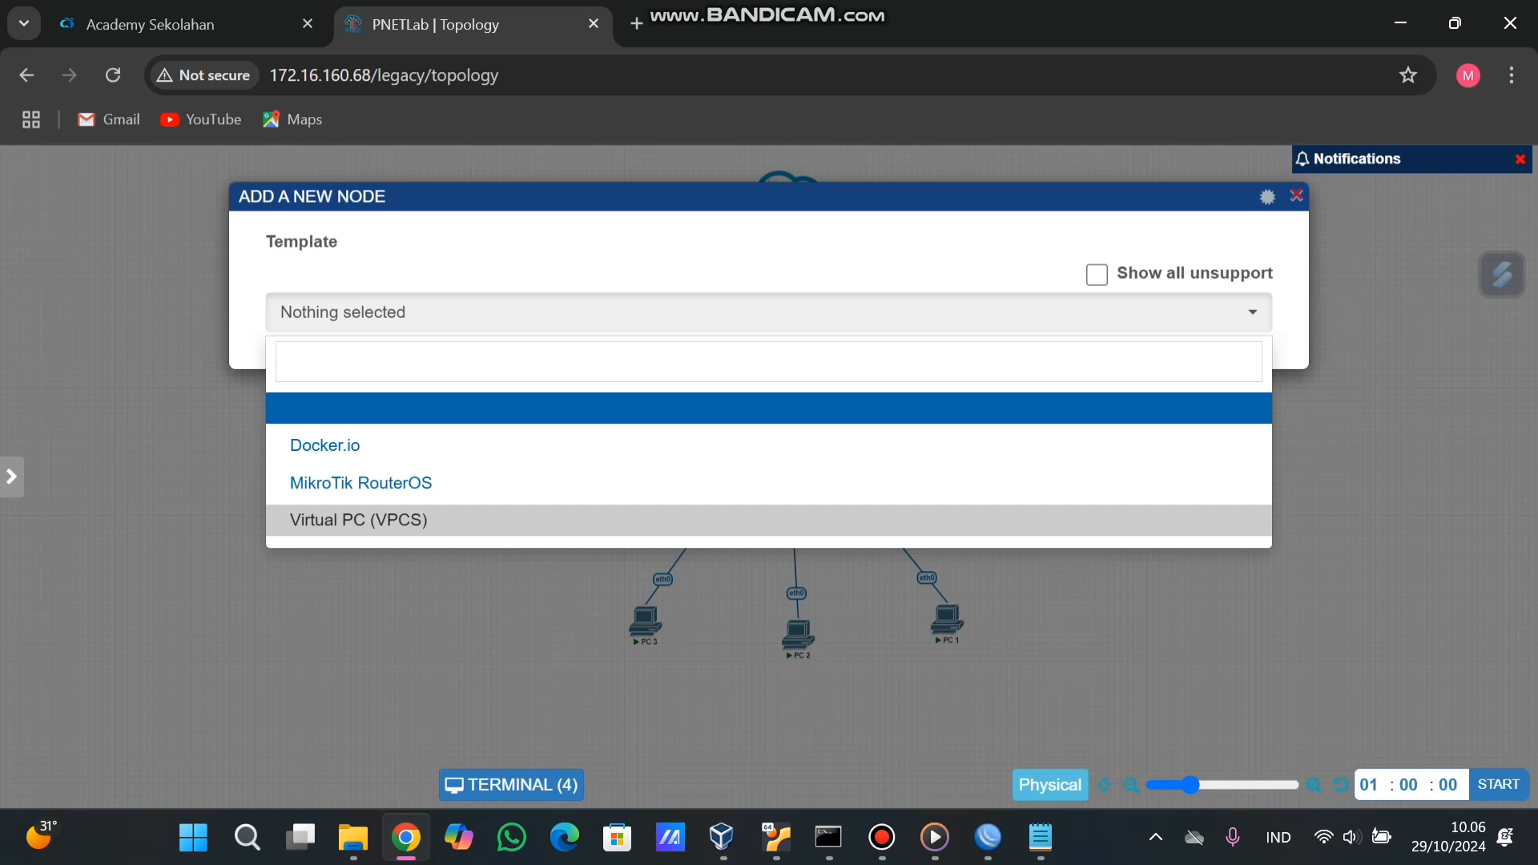
pyautogui.press('Return')
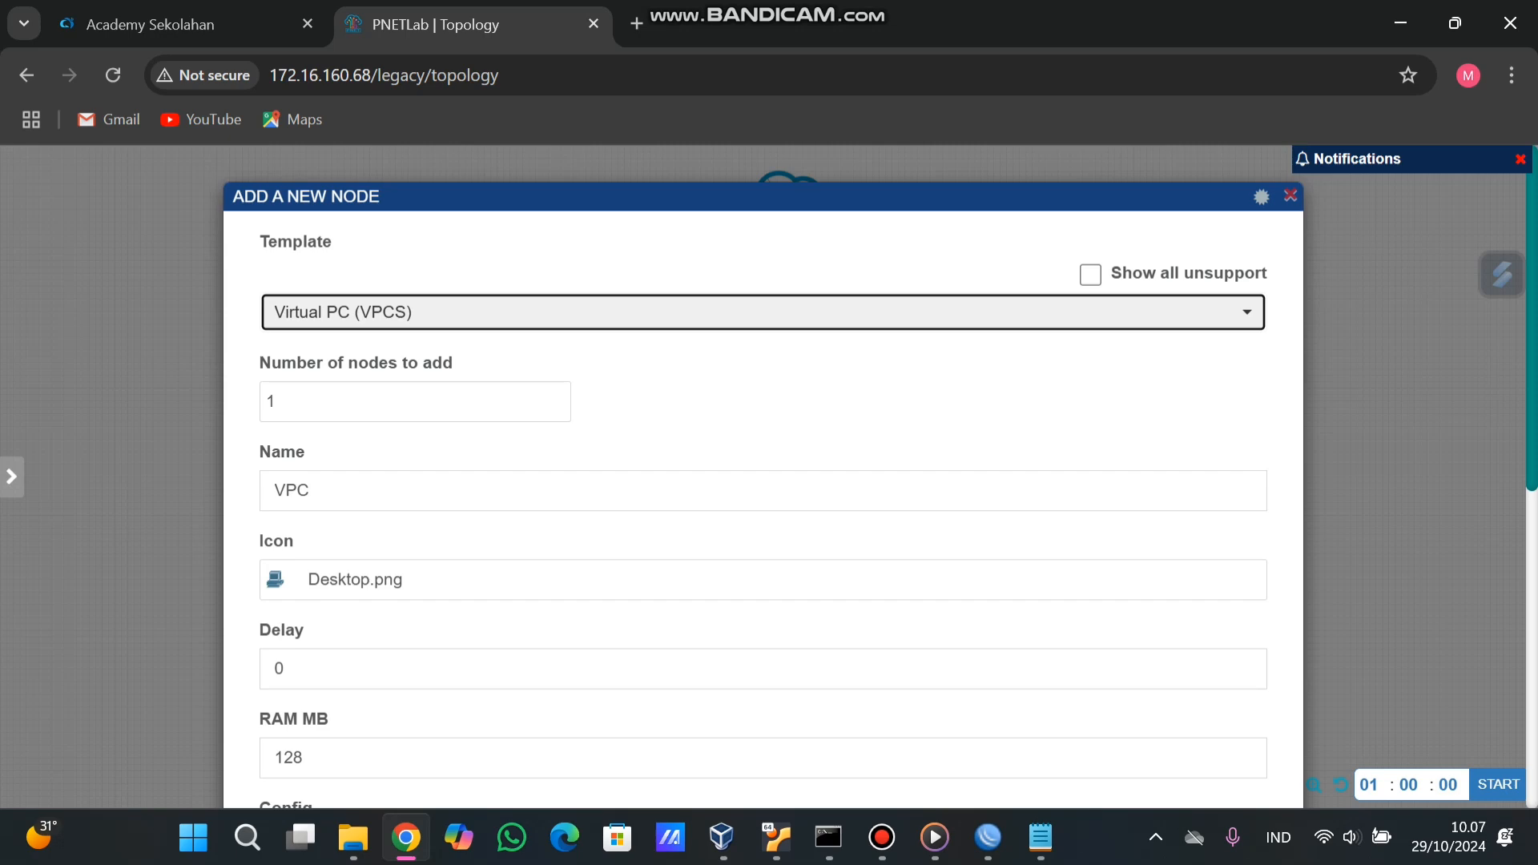
# Name the new Virtual PC node SERVER.
pyautogui.click(311, 490)
pyautogui.press('BackSpace')
pyautogui.press('BackSpace')
pyautogui.press('BackSpace')
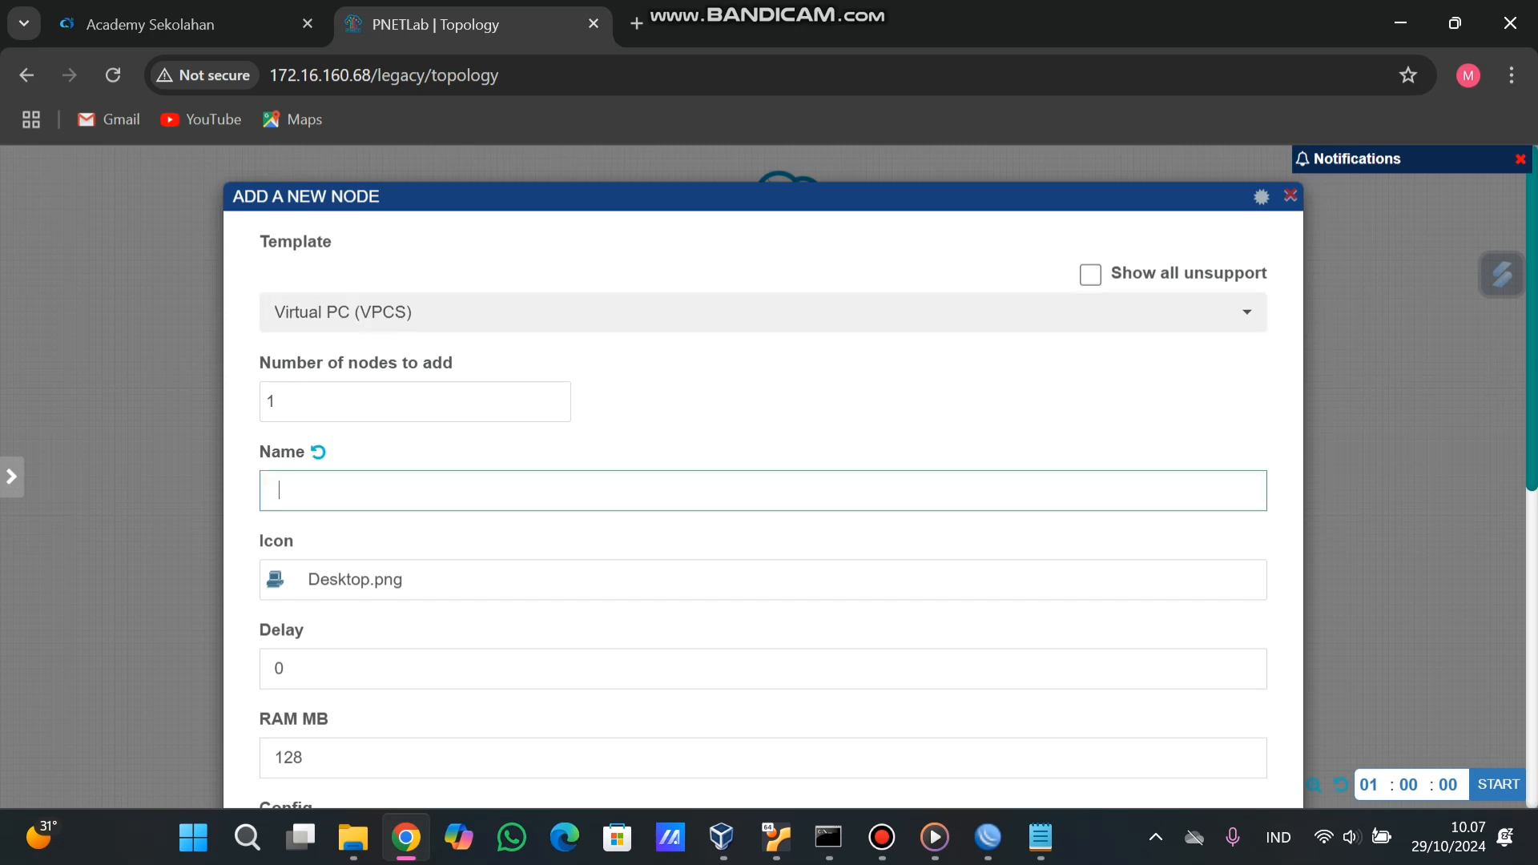
pyautogui.write('SERVER')
pyautogui.scroll(-6, 761, 481)
pyautogui.scroll(4, 761, 481)
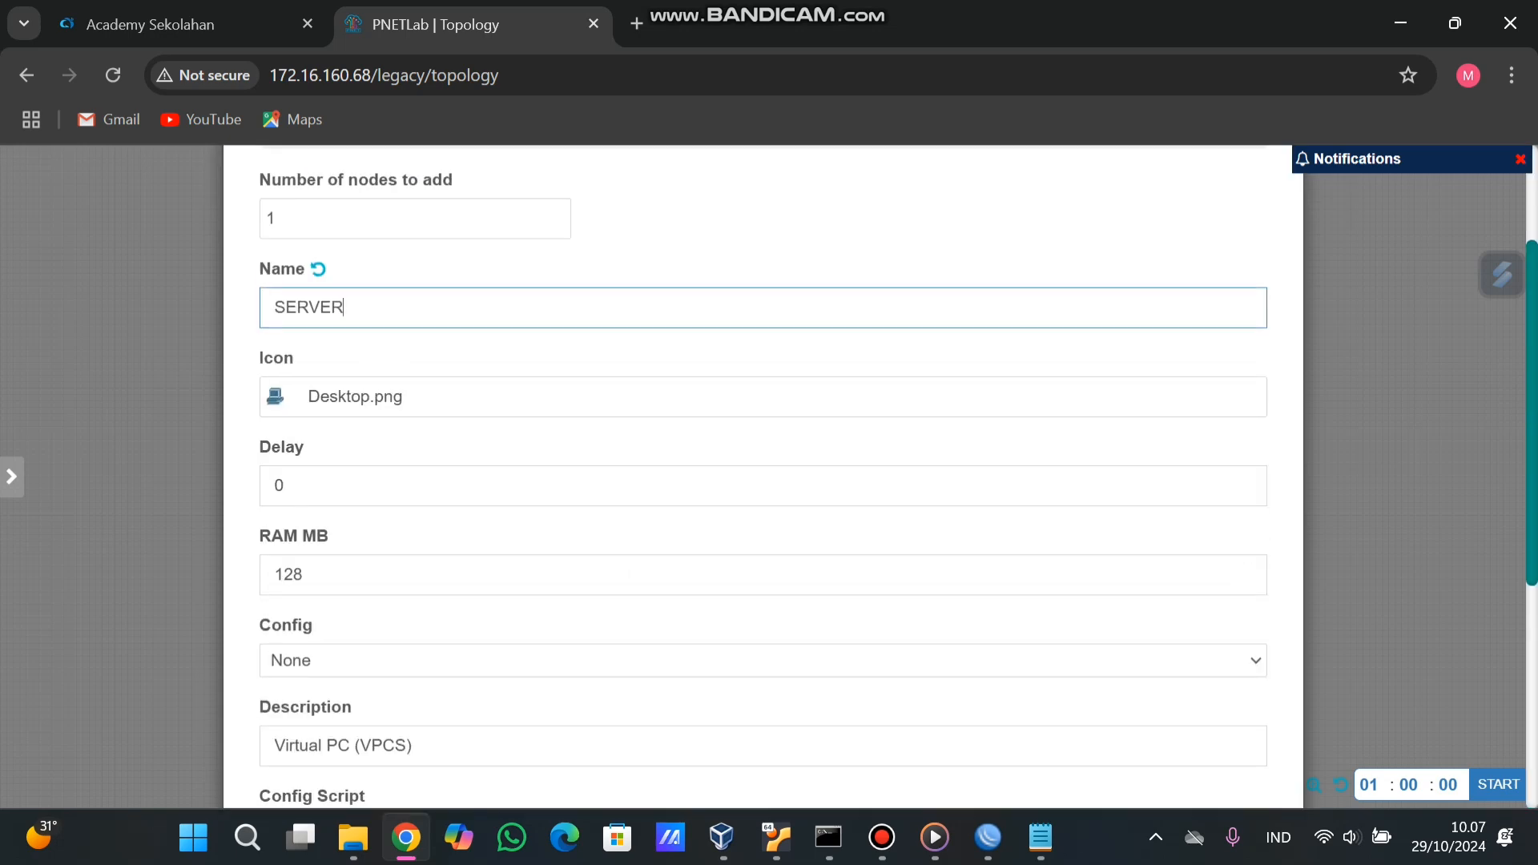
# Search the device icons for DES and assign Desktop2.png as the SERVER node's icon.
pyautogui.click(508, 398)
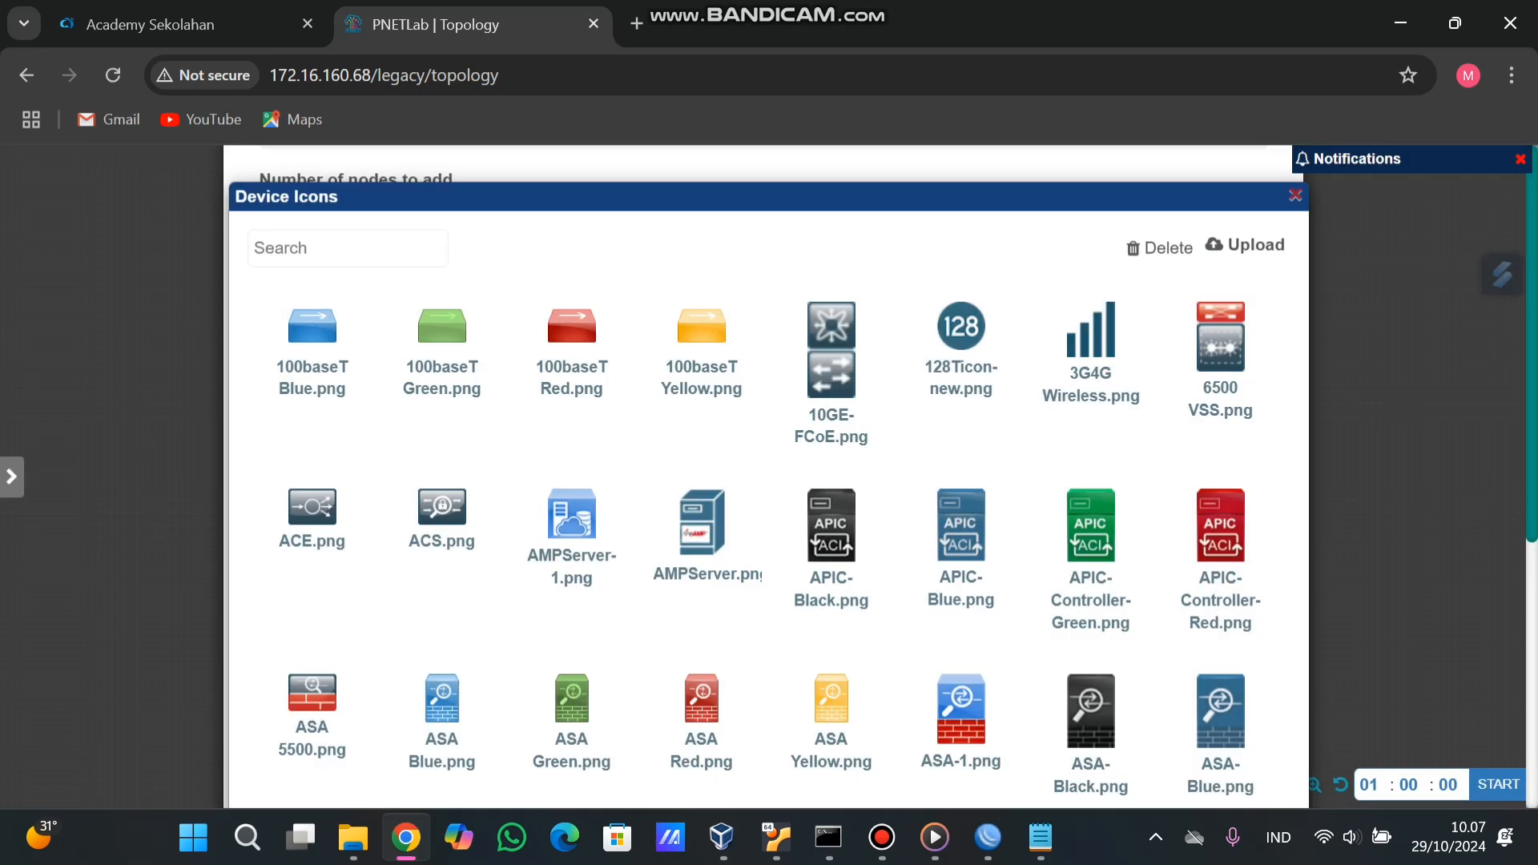
pyautogui.click(348, 248)
pyautogui.write('DES')
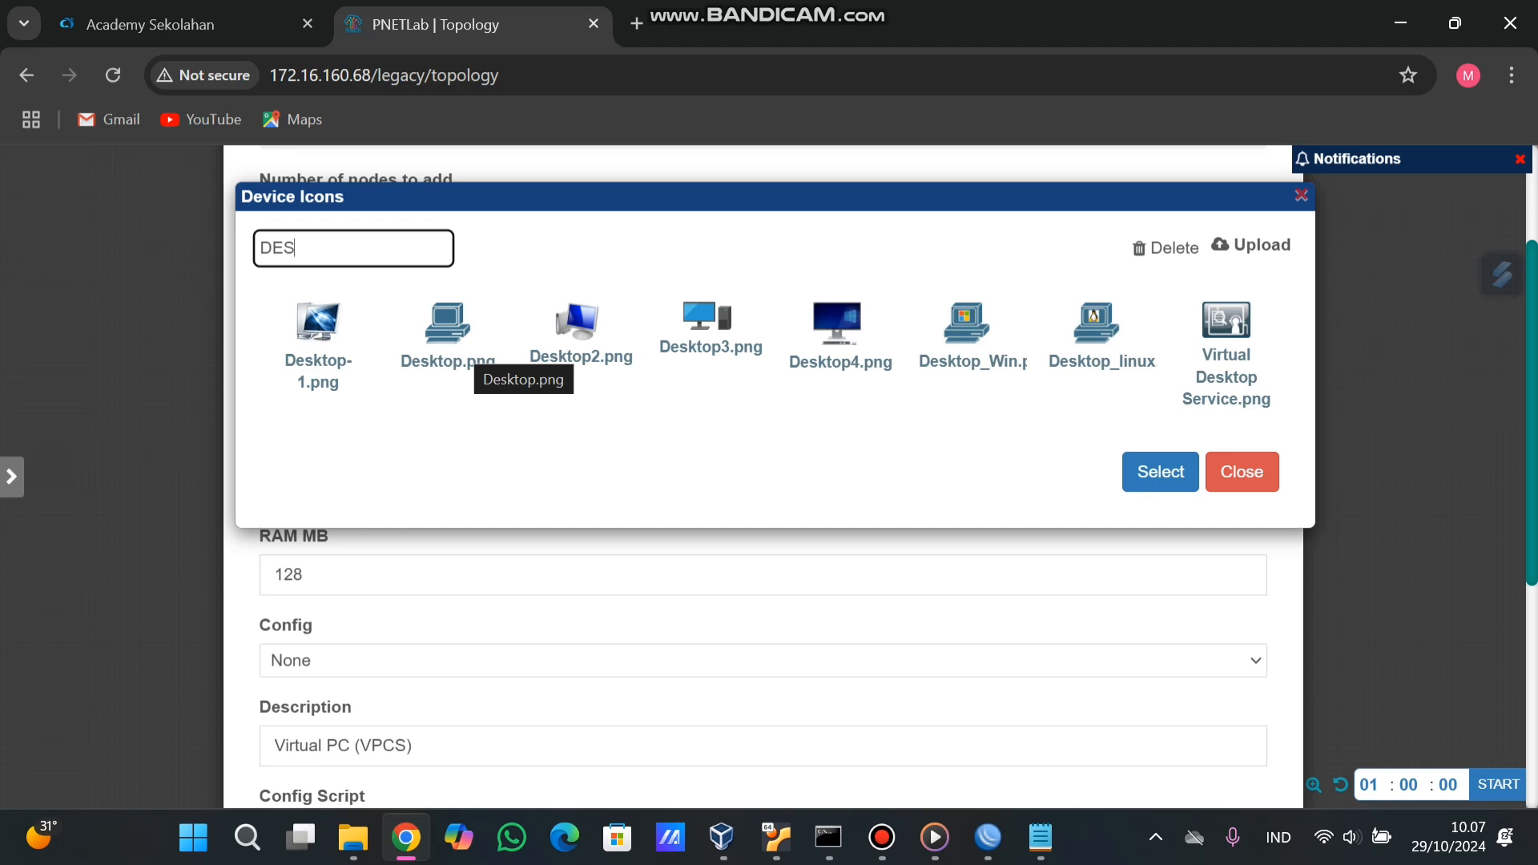
pyautogui.click(577, 333)
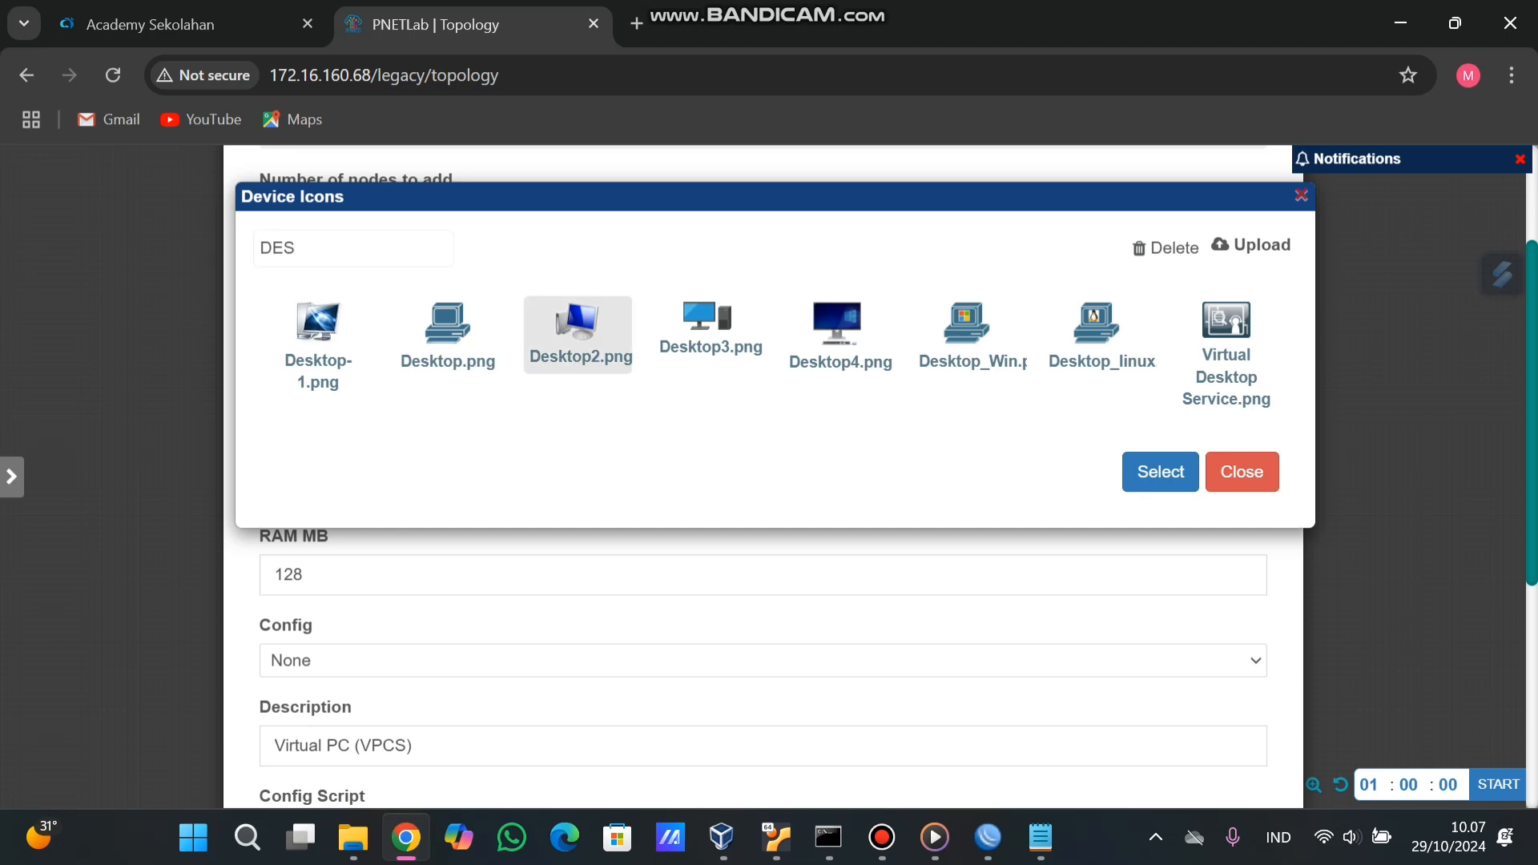
pyautogui.doubleClick(570, 352)
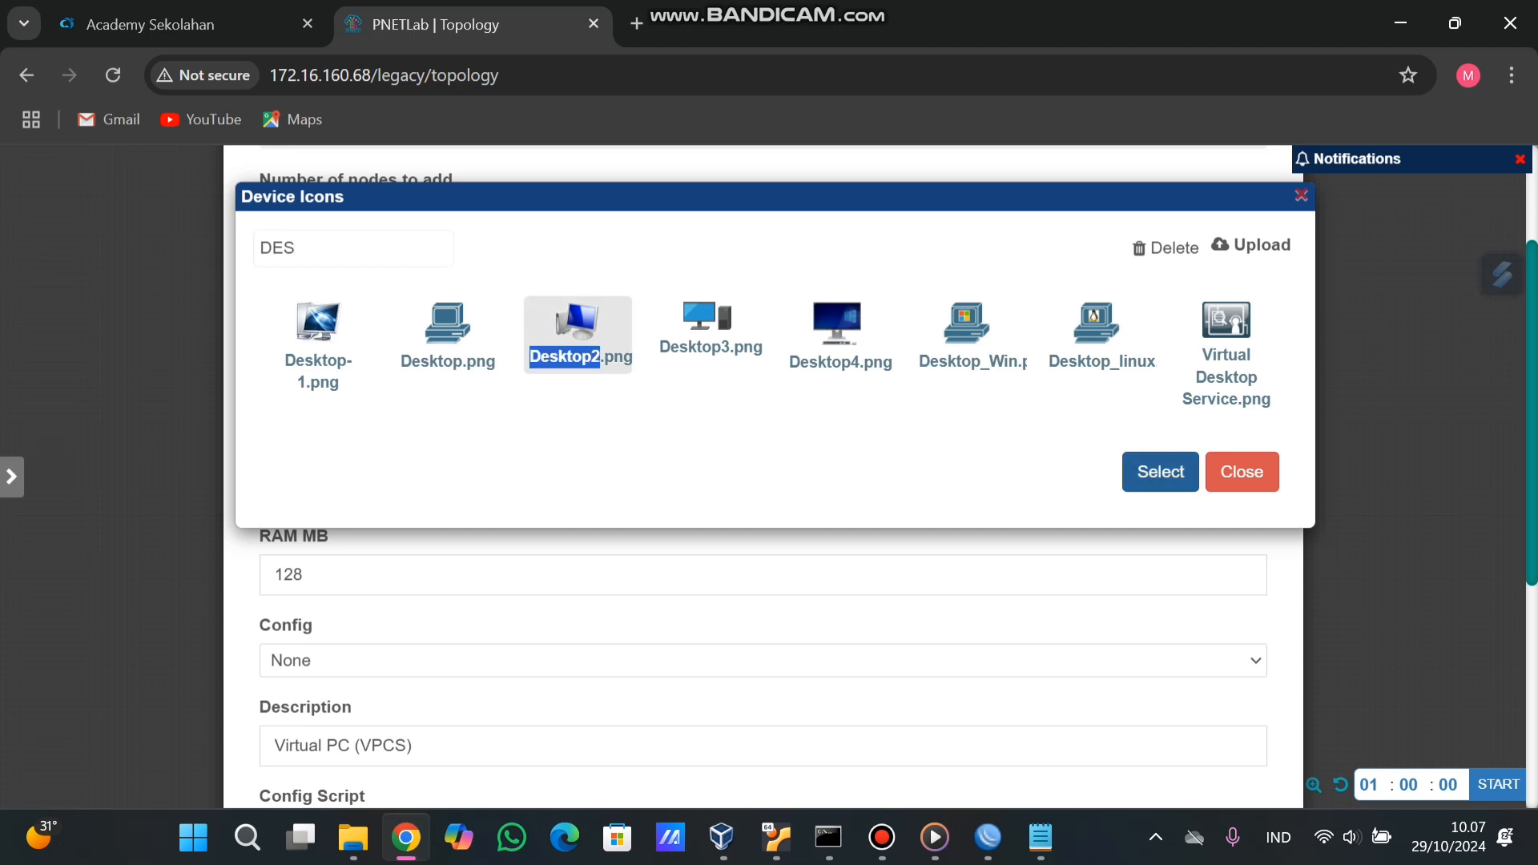
pyautogui.click(1160, 472)
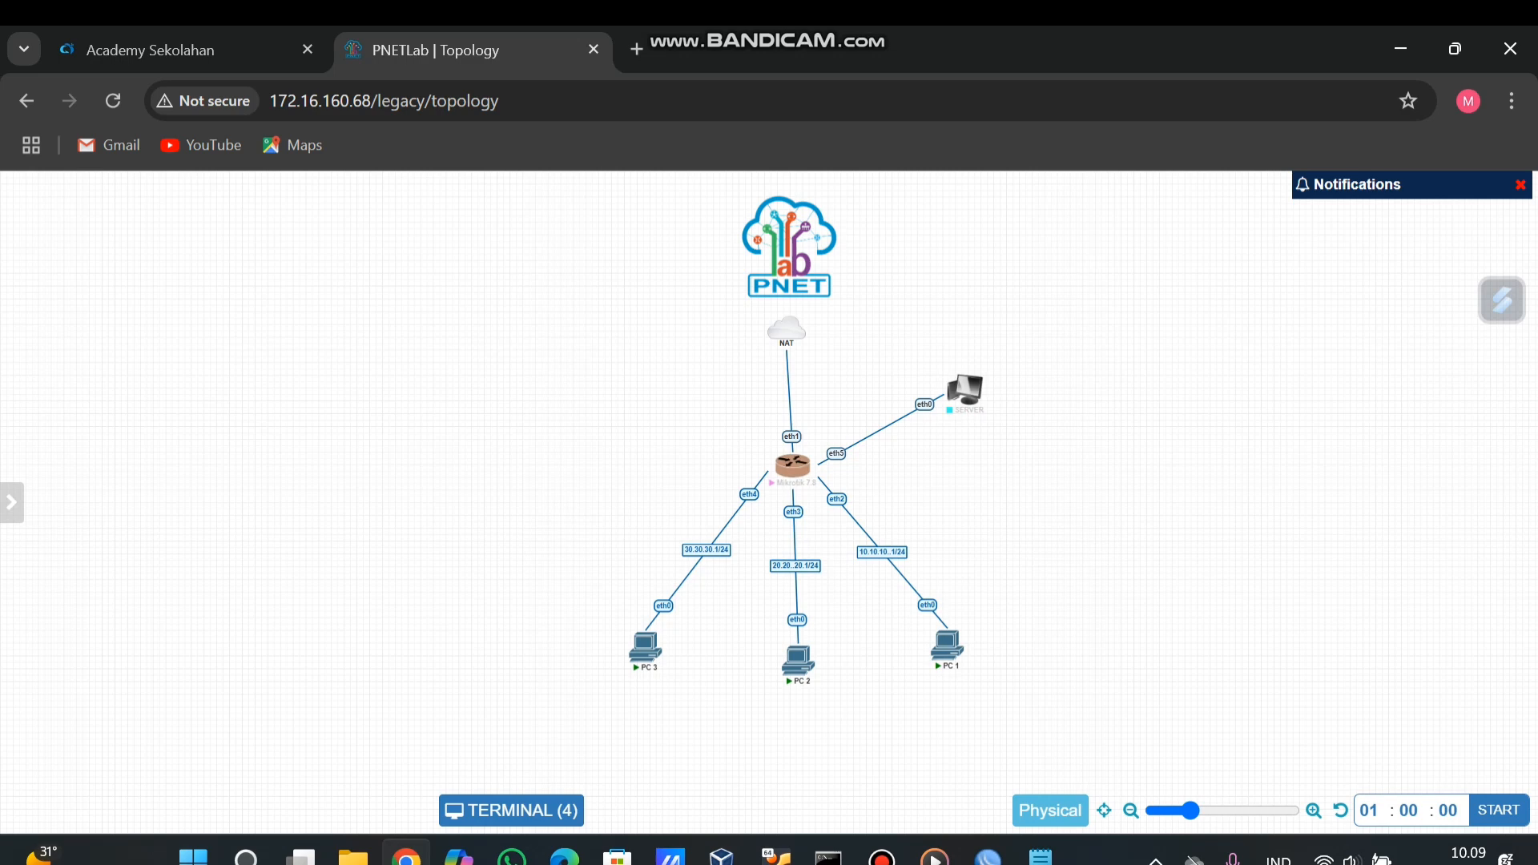
# Label the connection between the SERVER node and the Mikrotik 7.8 router as 192.168.1.1.
pyautogui.rightClick(889, 430)
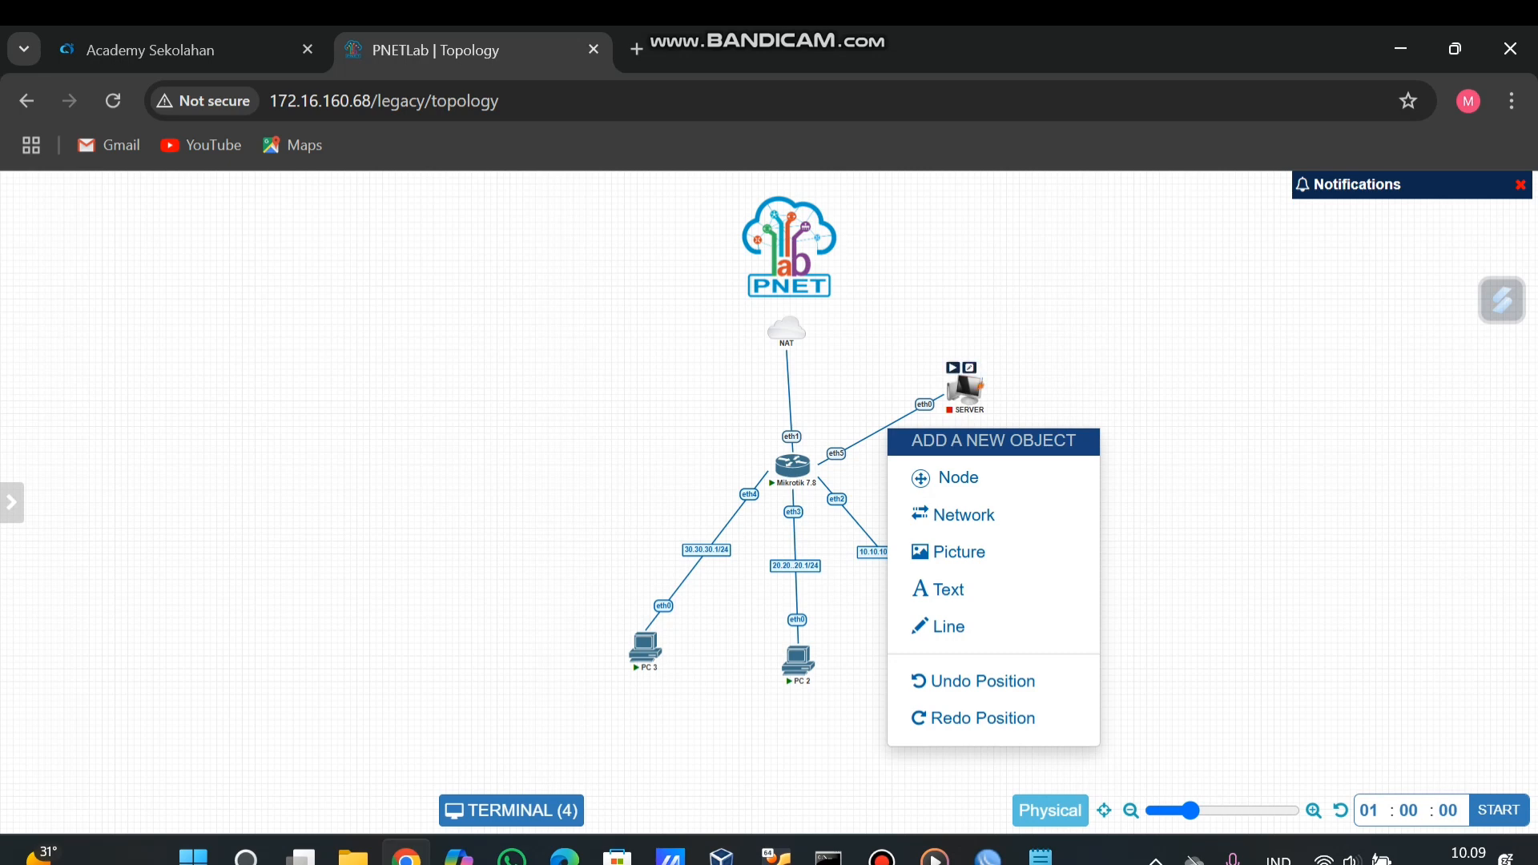
pyautogui.click(1030, 360)
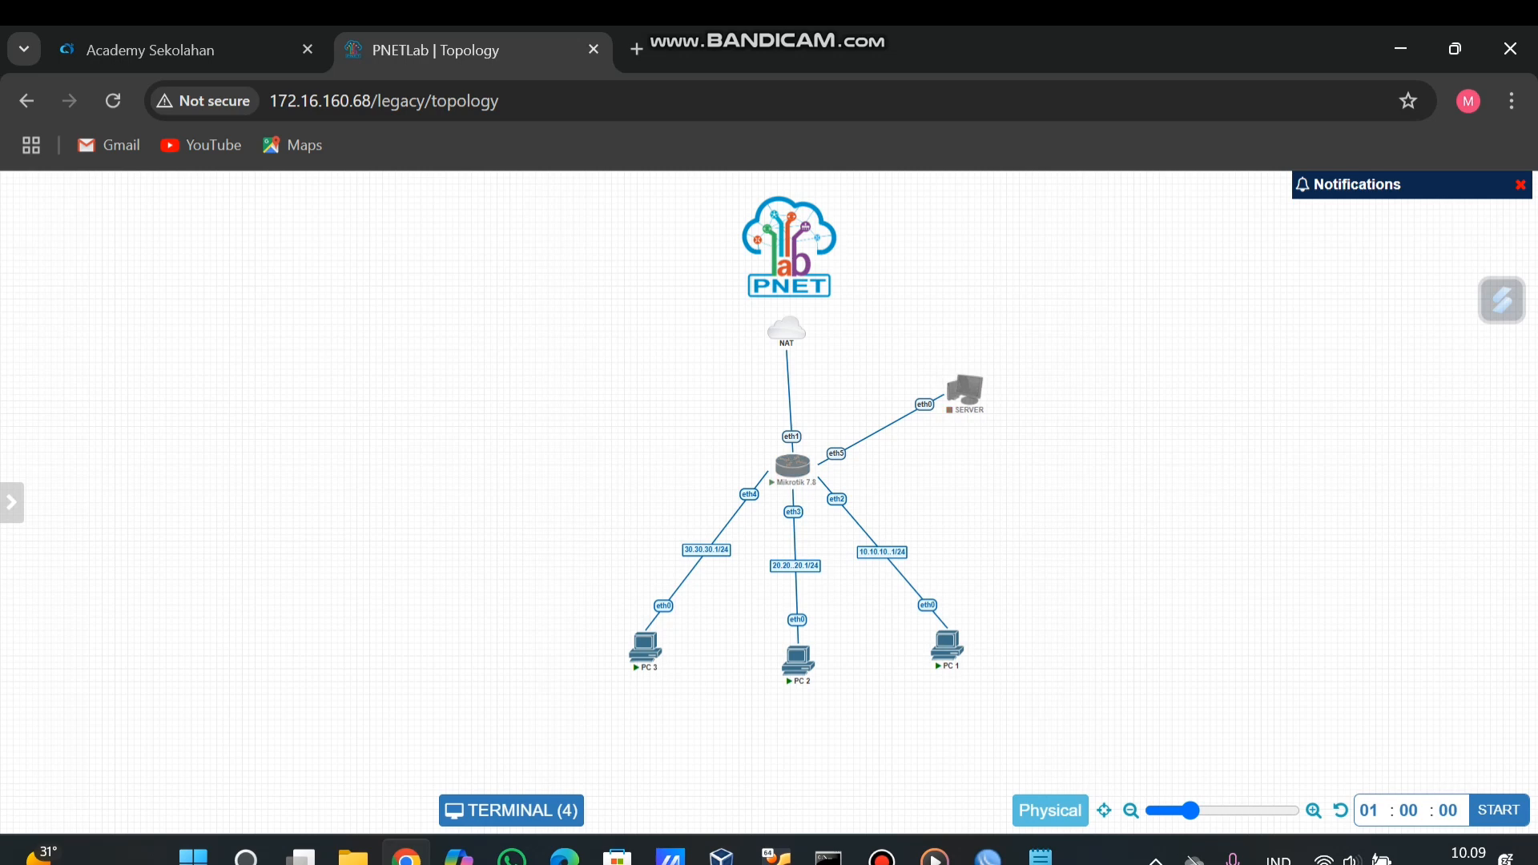
pyautogui.rightClick(889, 424)
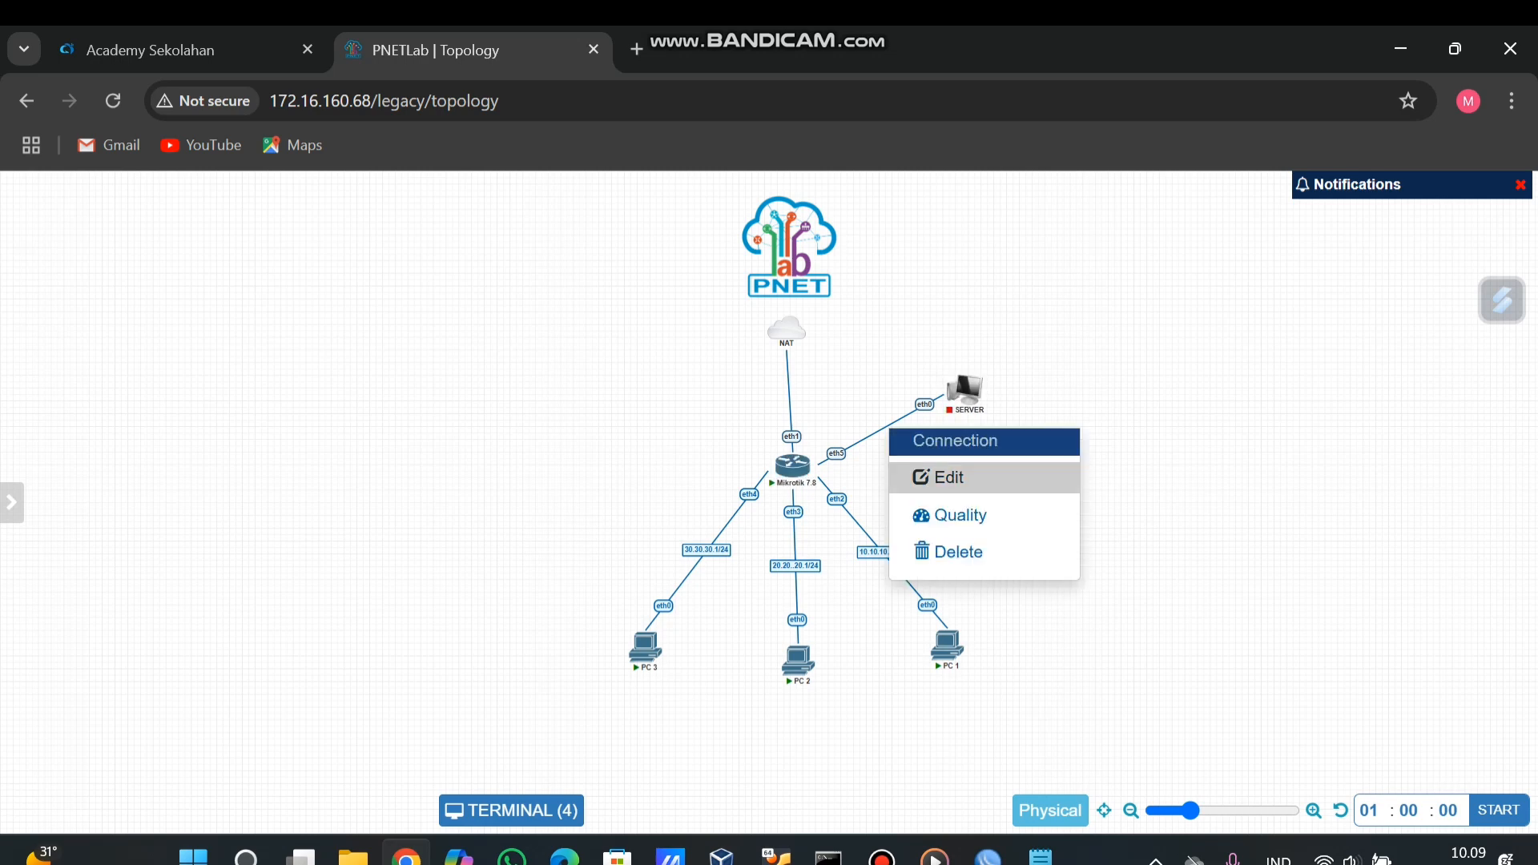
pyautogui.click(947, 477)
pyautogui.click(601, 231)
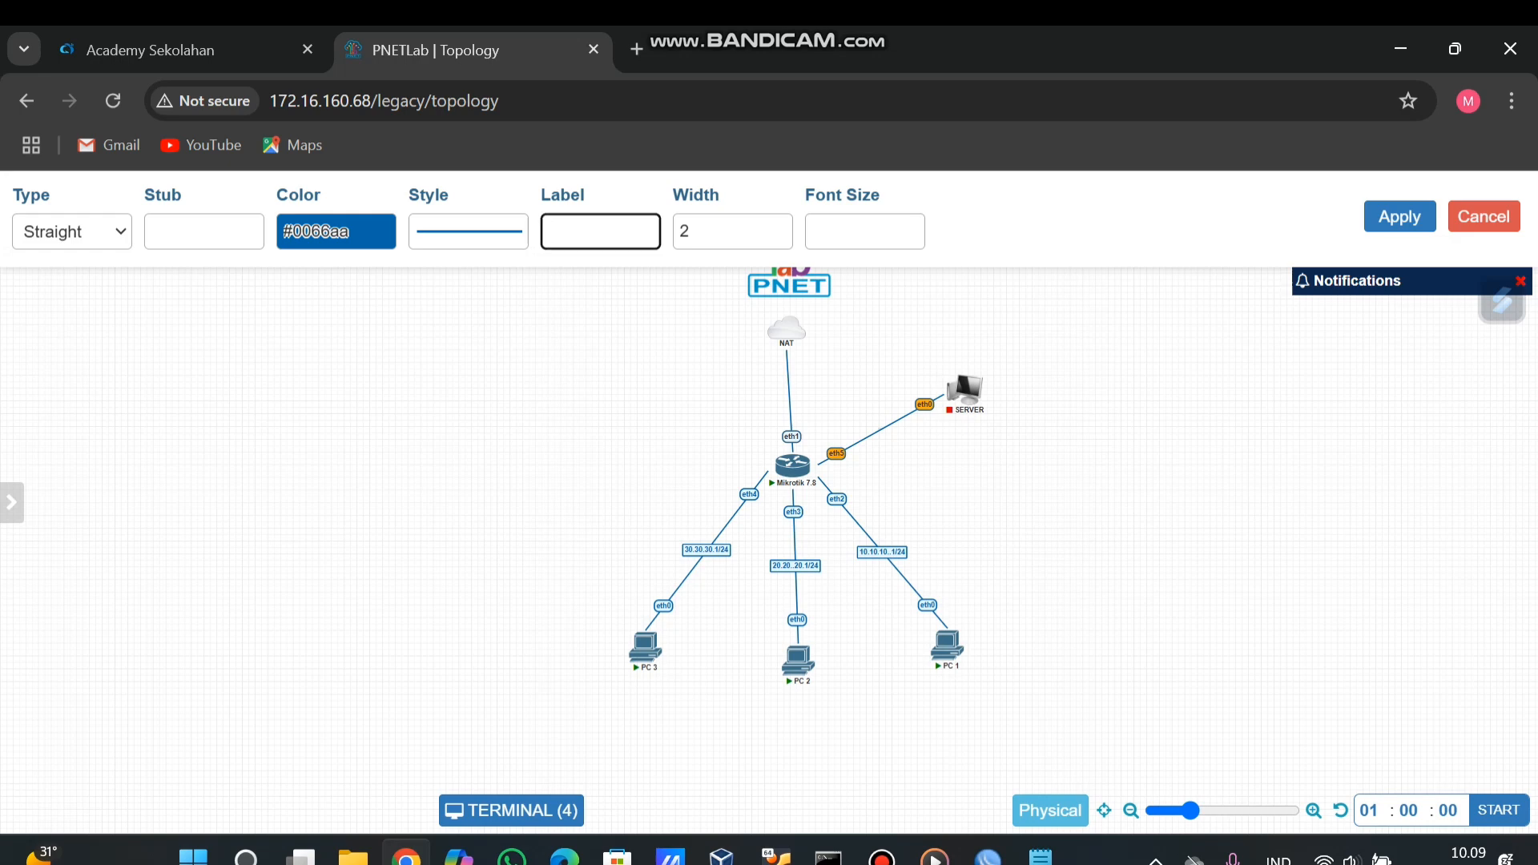
pyautogui.write('192.168.1.1')
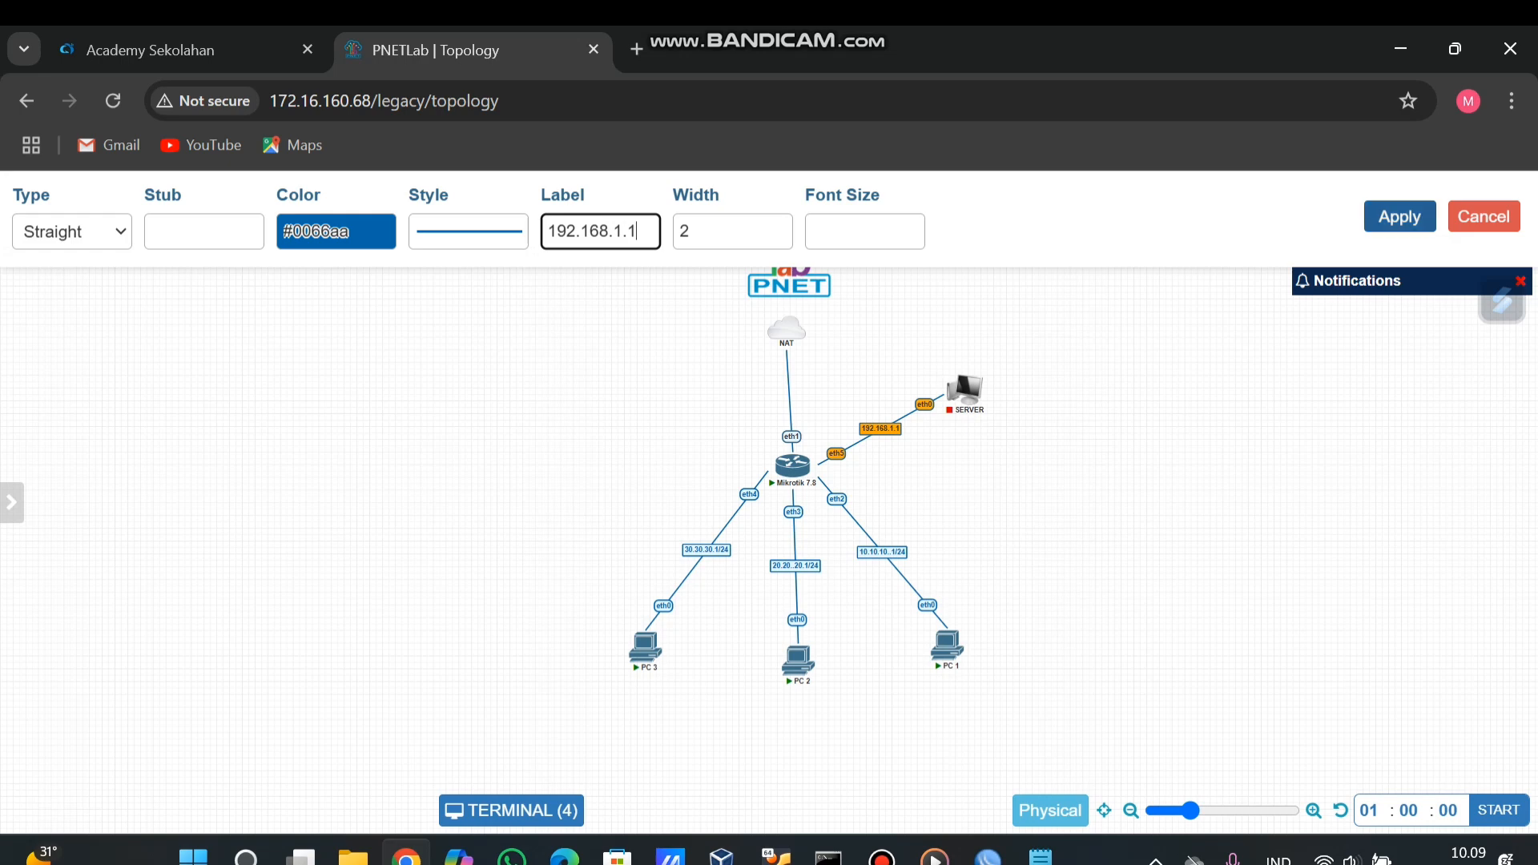
pyautogui.click(1399, 216)
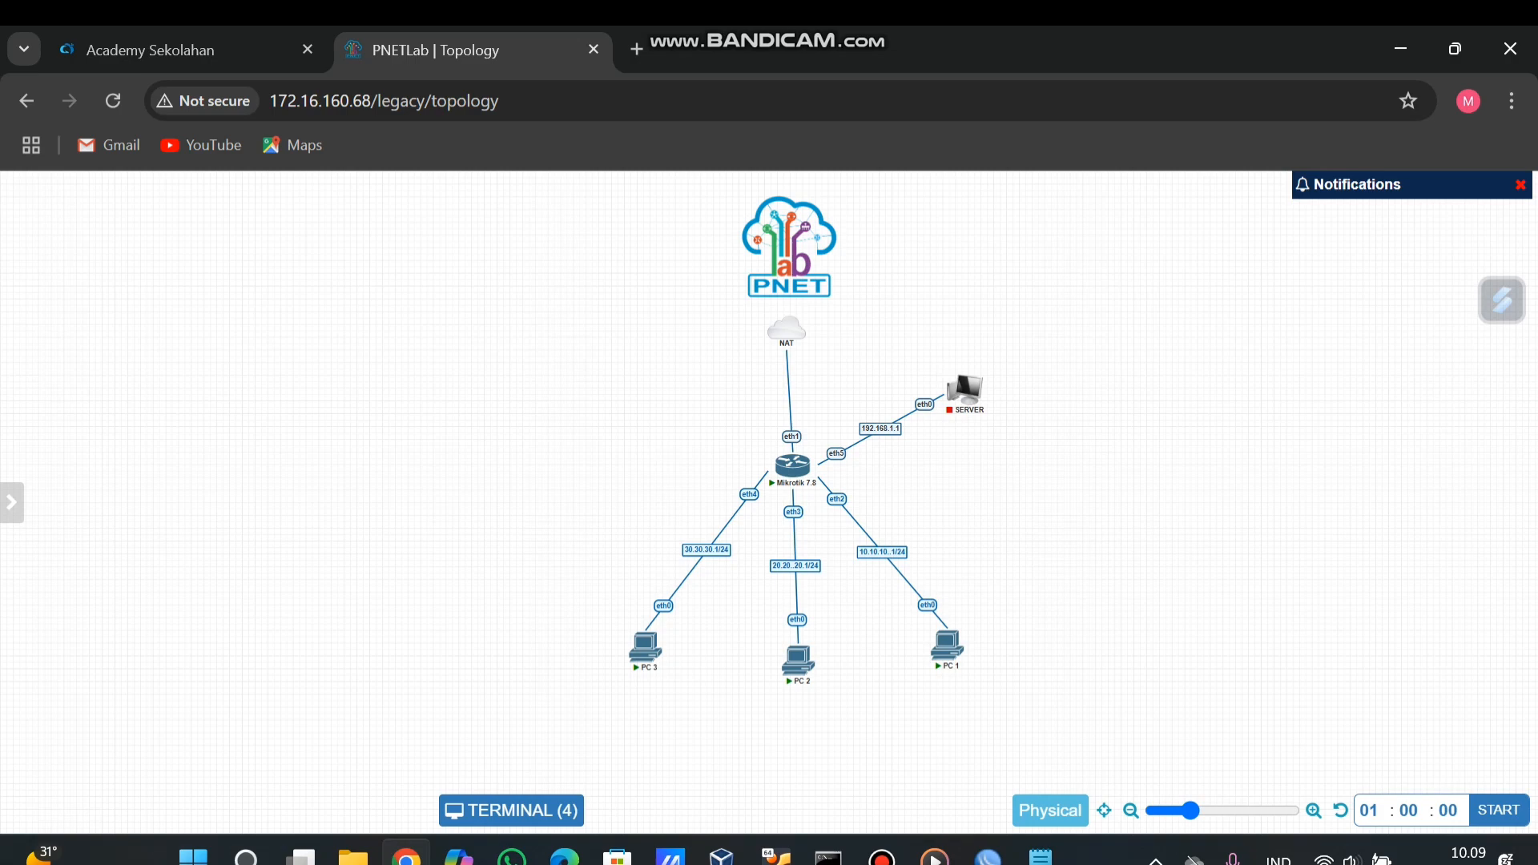
# Switch to WinBox and add the IP address 192.168.1.1/24 on interface ether5.
pyautogui.click(987, 854)
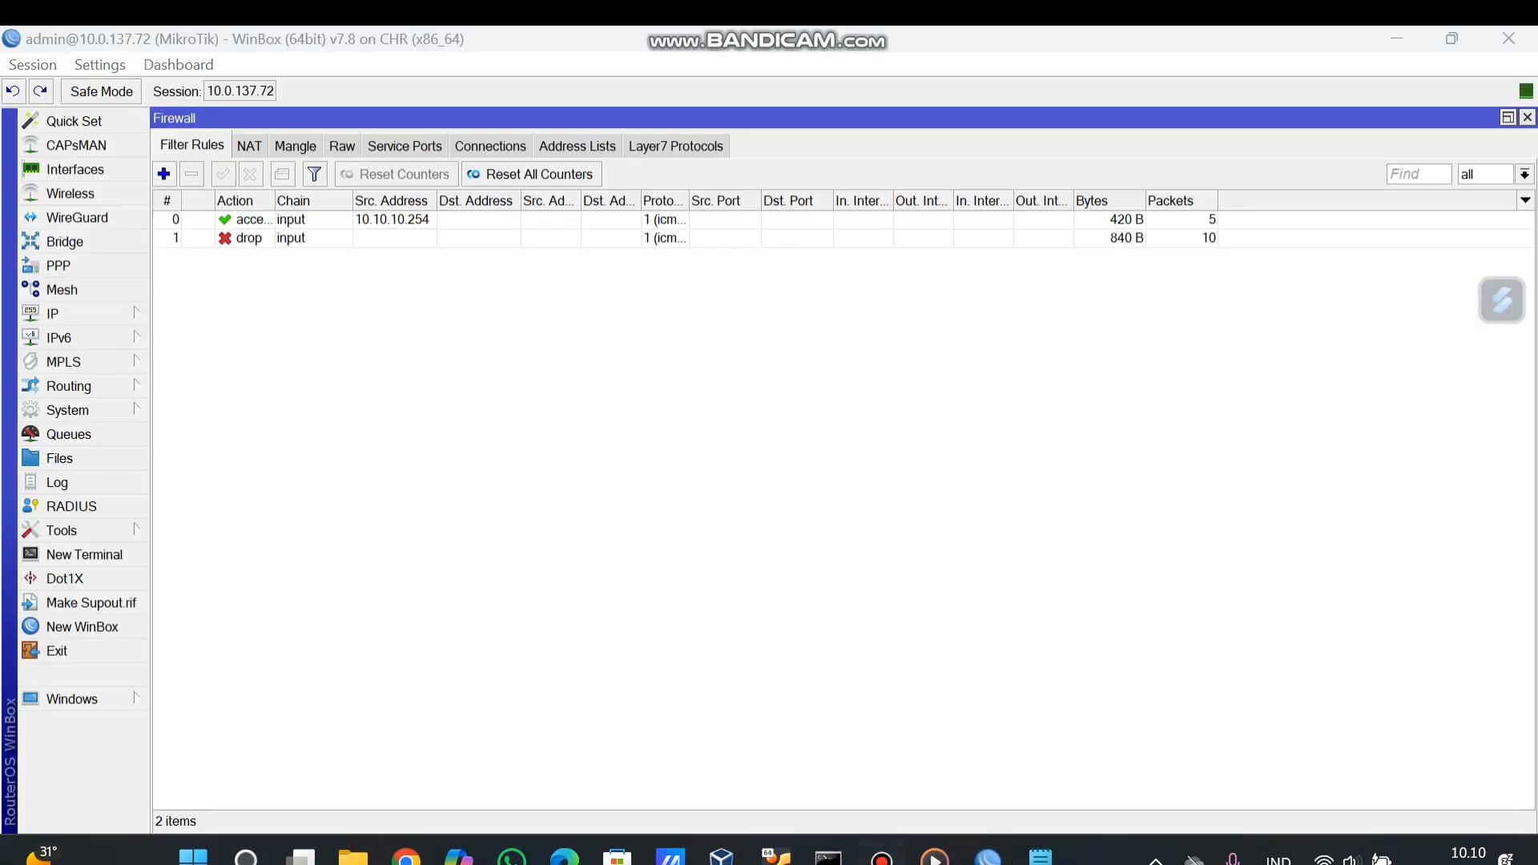
pyautogui.click(882, 853)
pyautogui.click(987, 854)
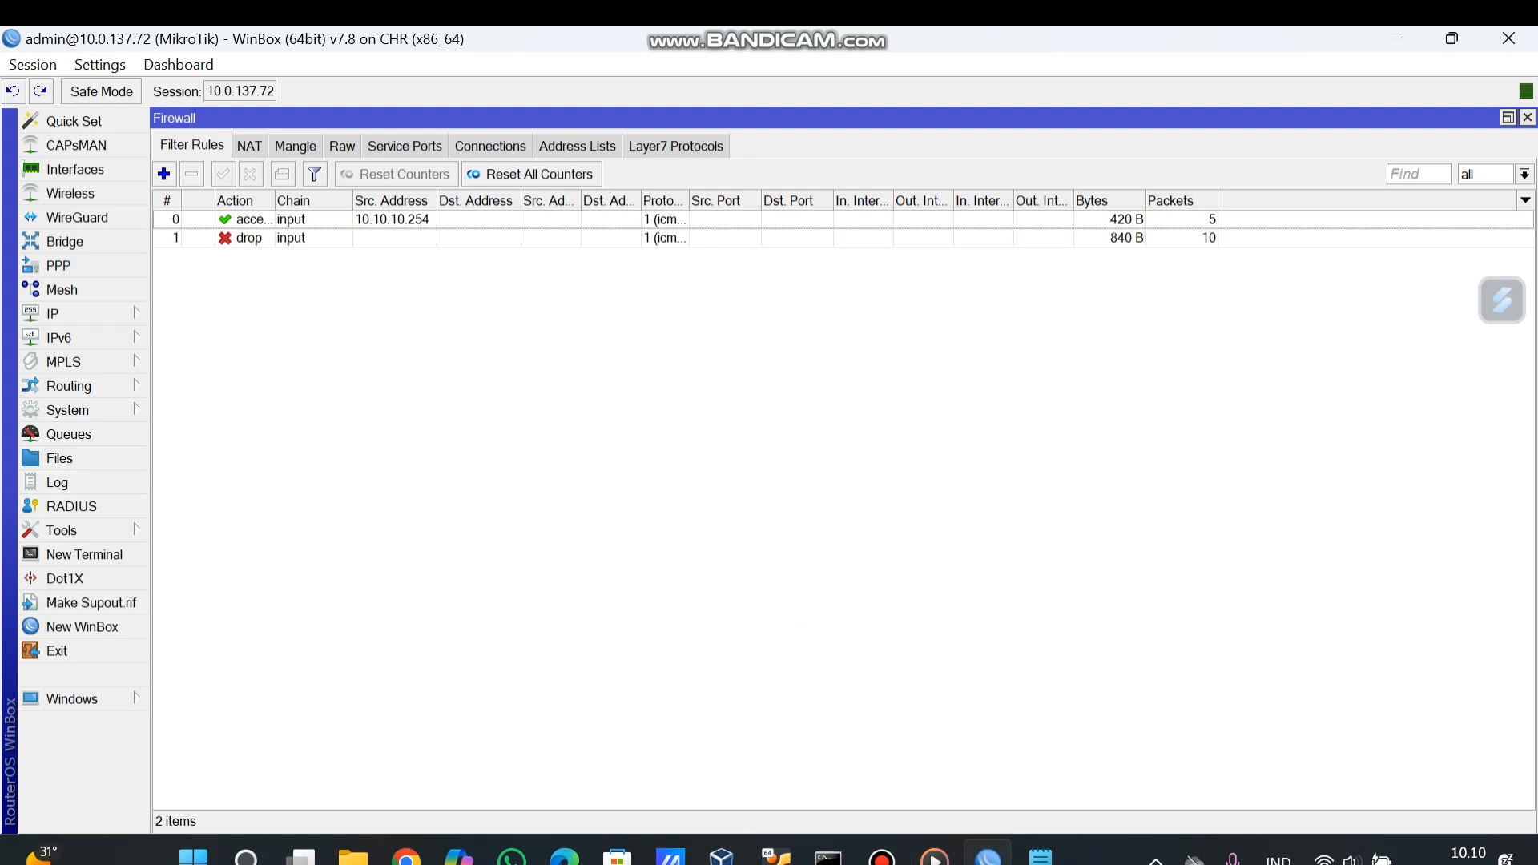
pyautogui.click(80, 313)
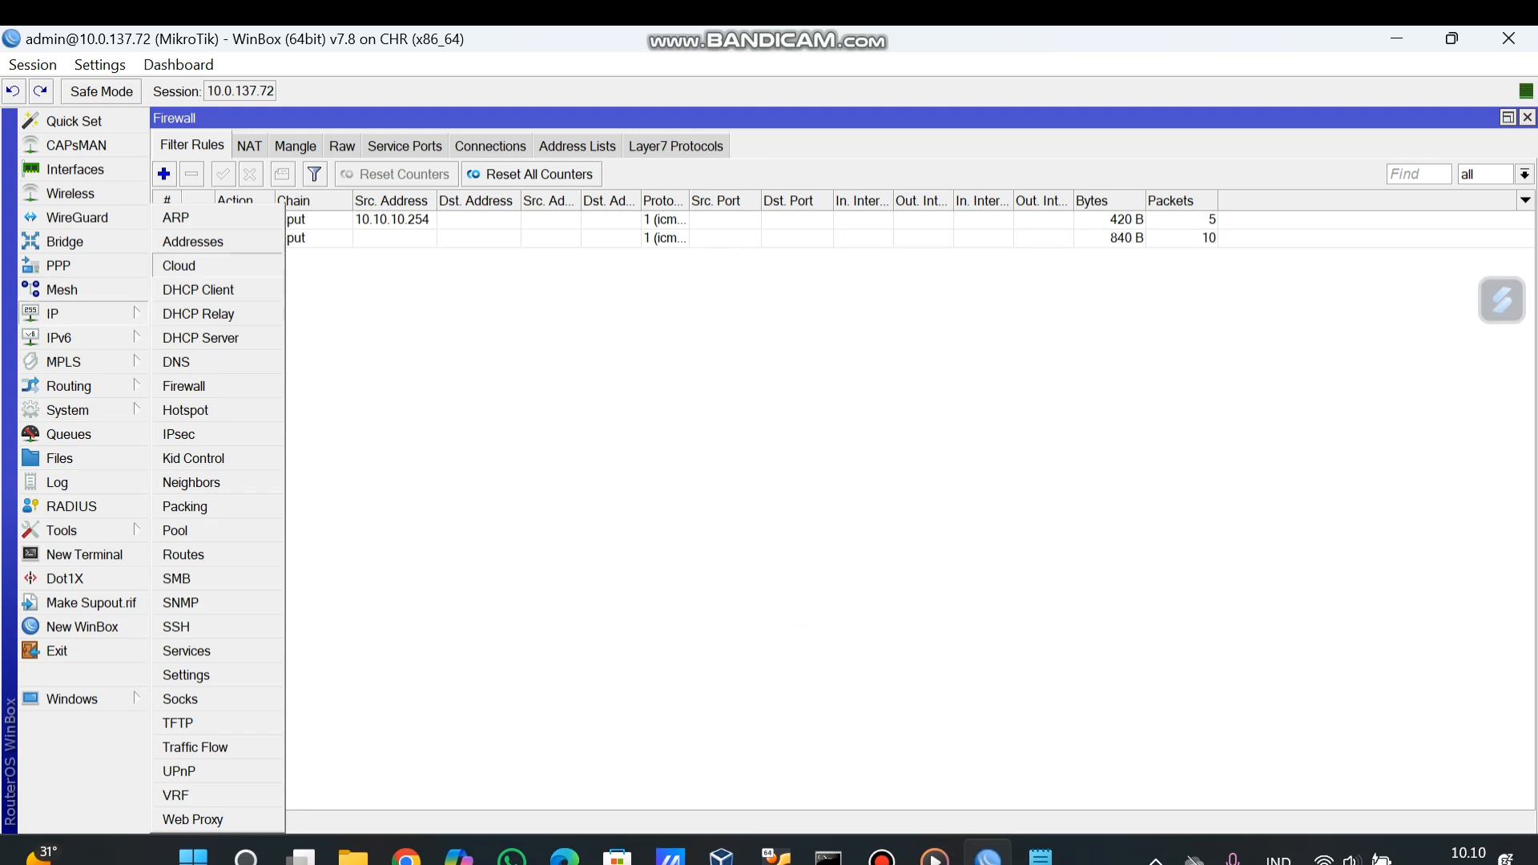
pyautogui.click(192, 241)
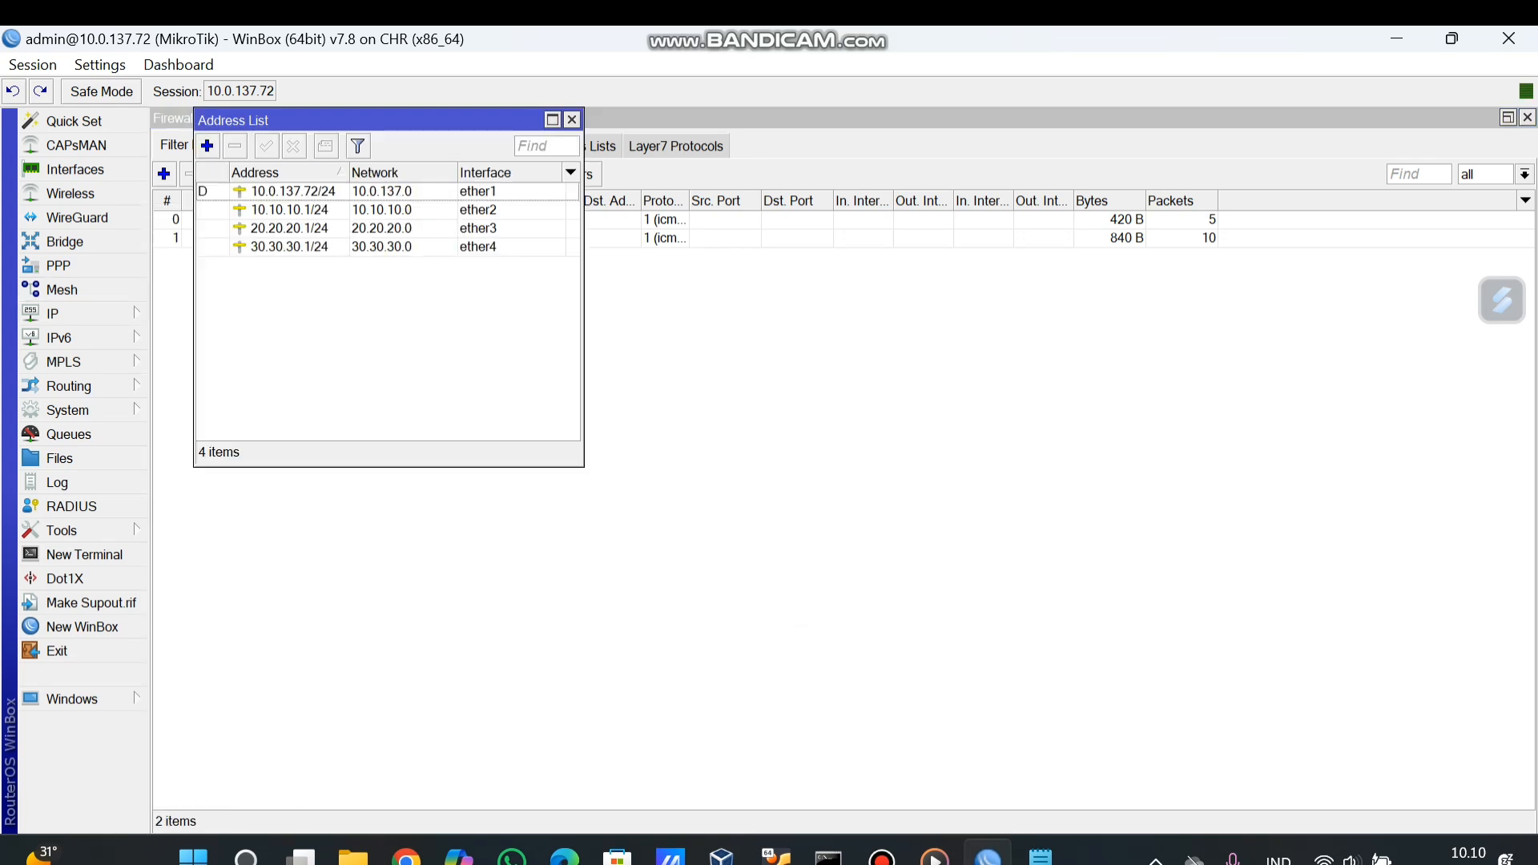
pyautogui.click(207, 145)
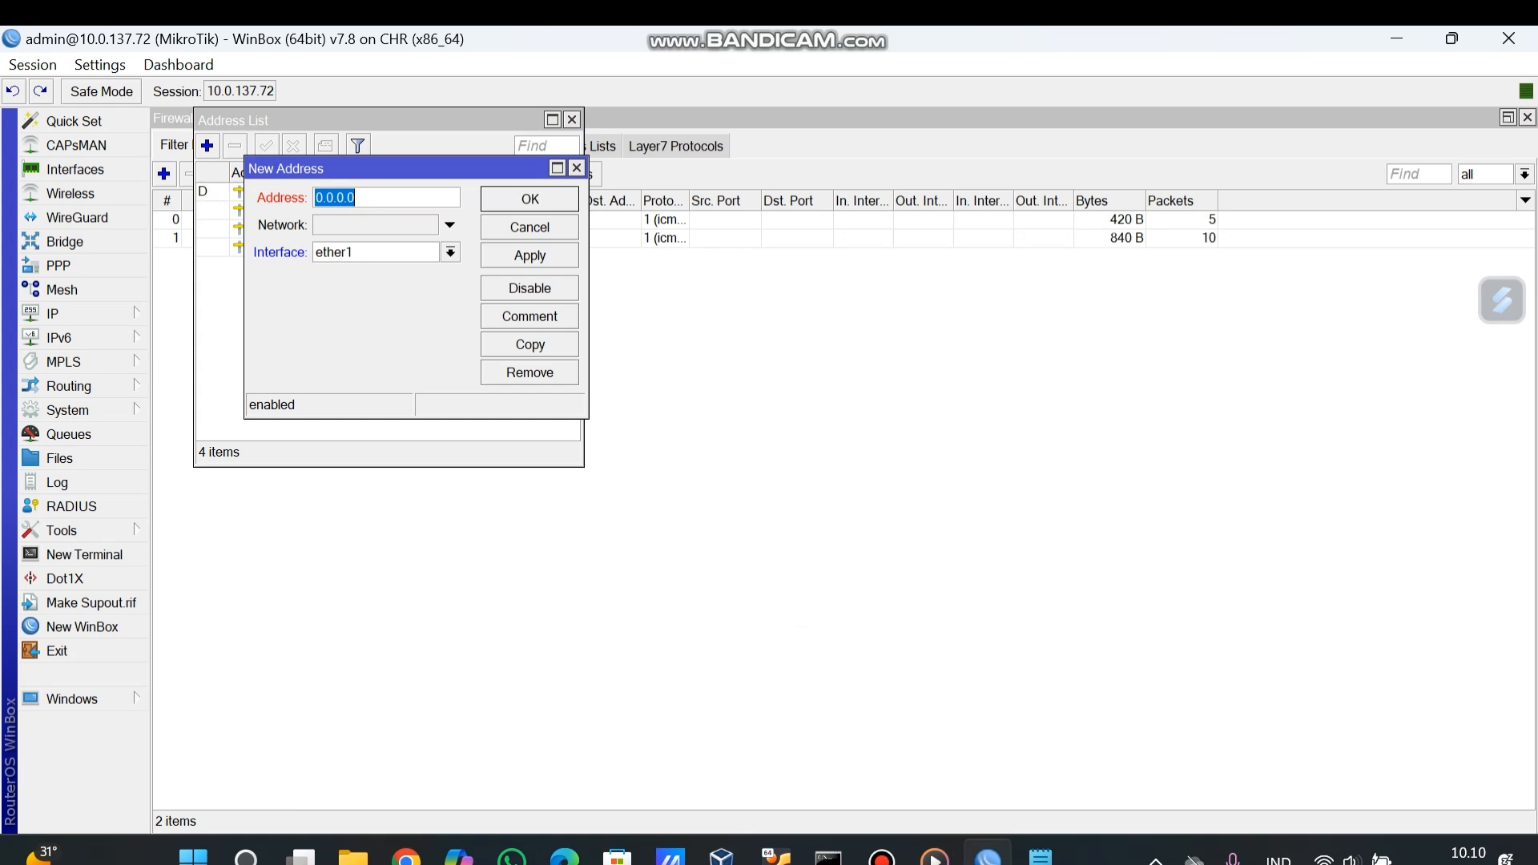
pyautogui.press('BackSpace')
pyautogui.write('192.168.1.1')
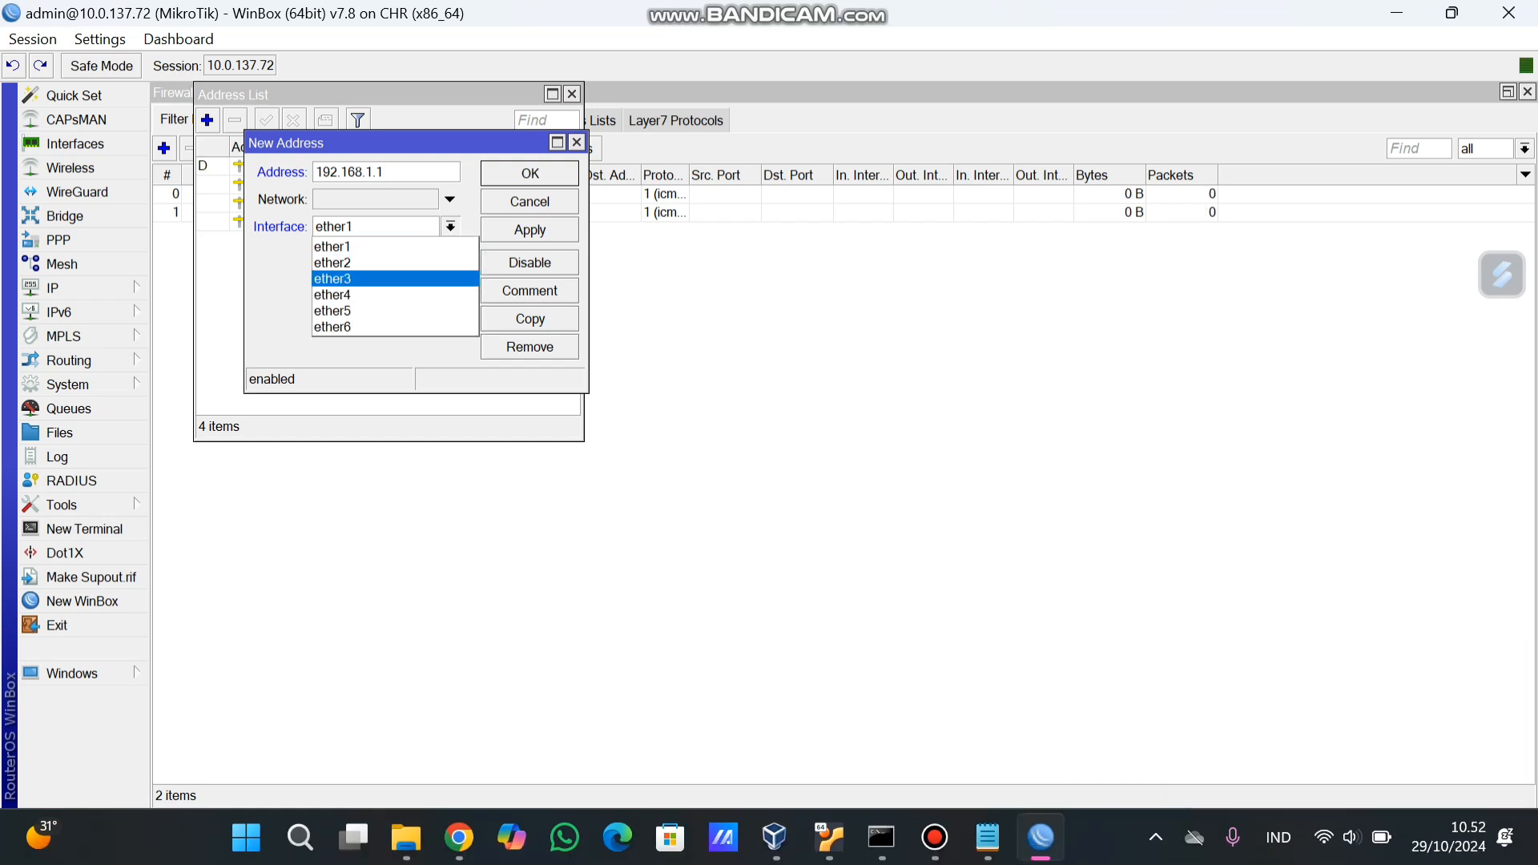
pyautogui.press('Return')
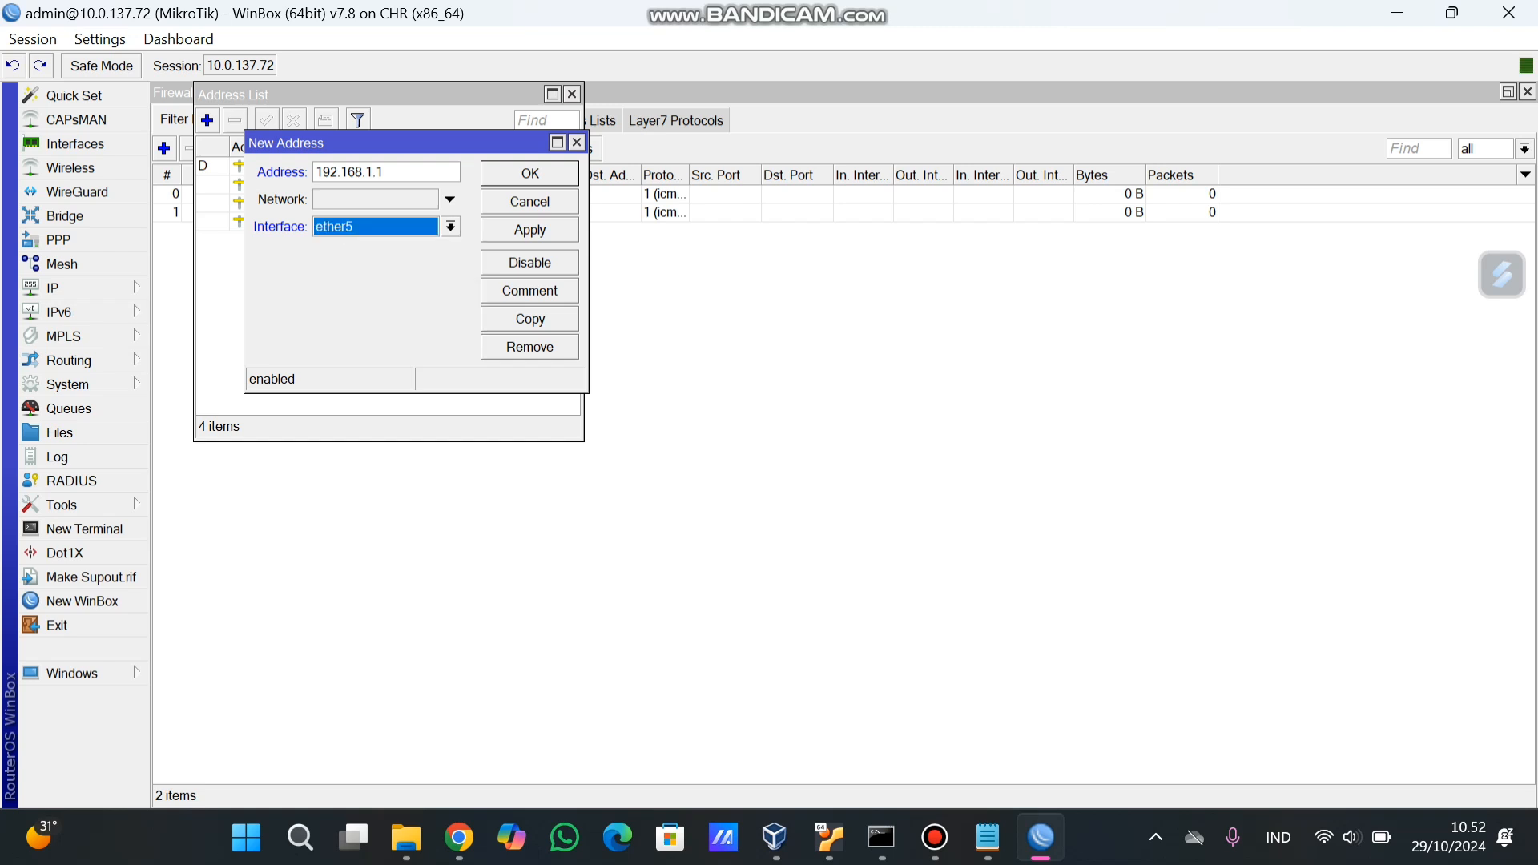
pyautogui.click(386, 172)
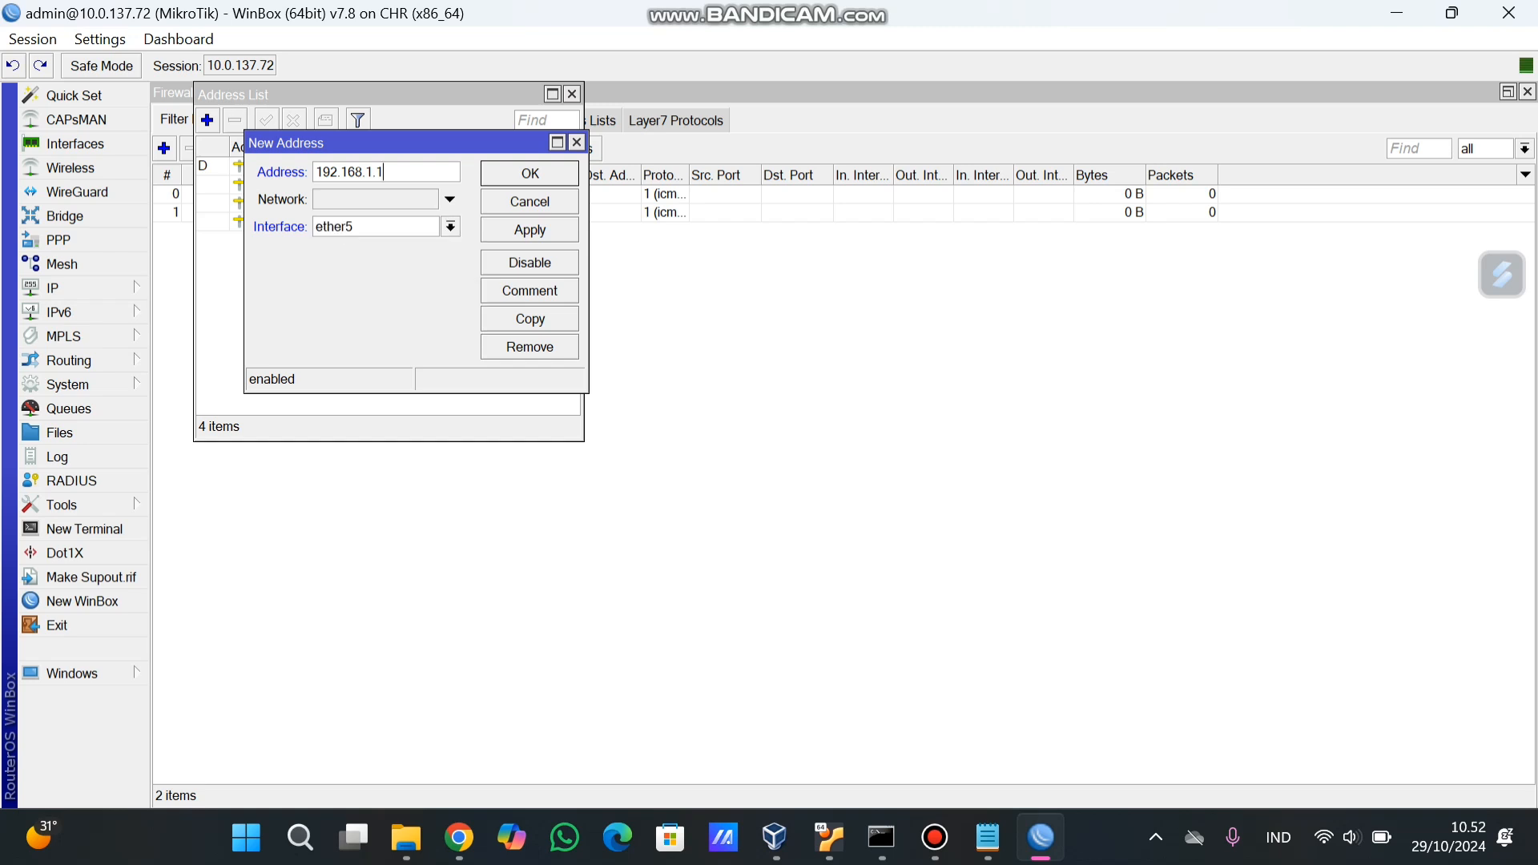
pyautogui.write('/24')
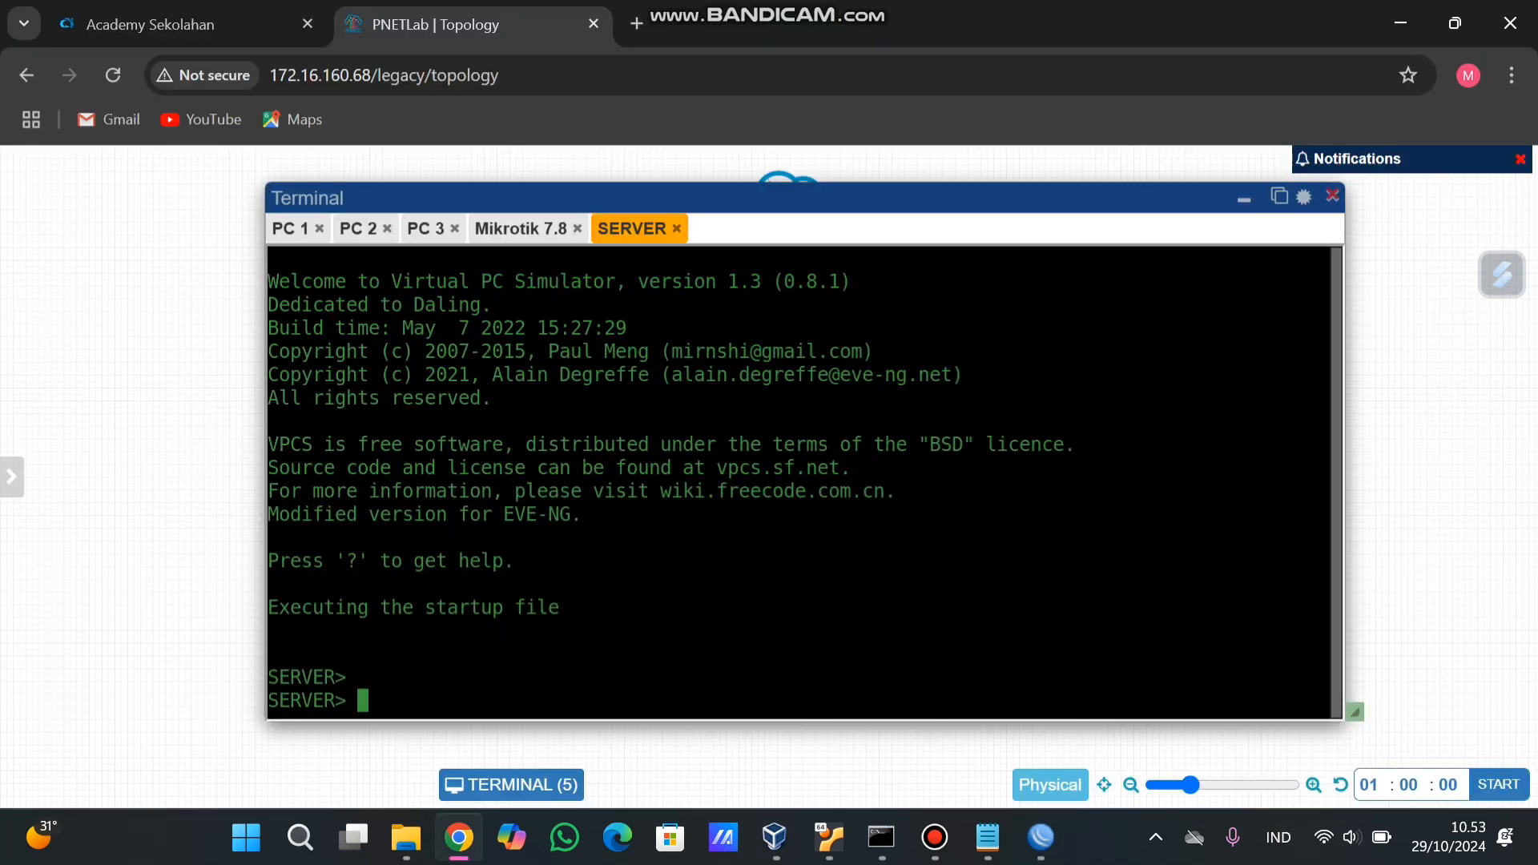
# Assign the IP address 192.168.1.2/24 with gateway 192.168.1.1 in the SERVER node's terminal.
pyautogui.write('ip 192.168.')
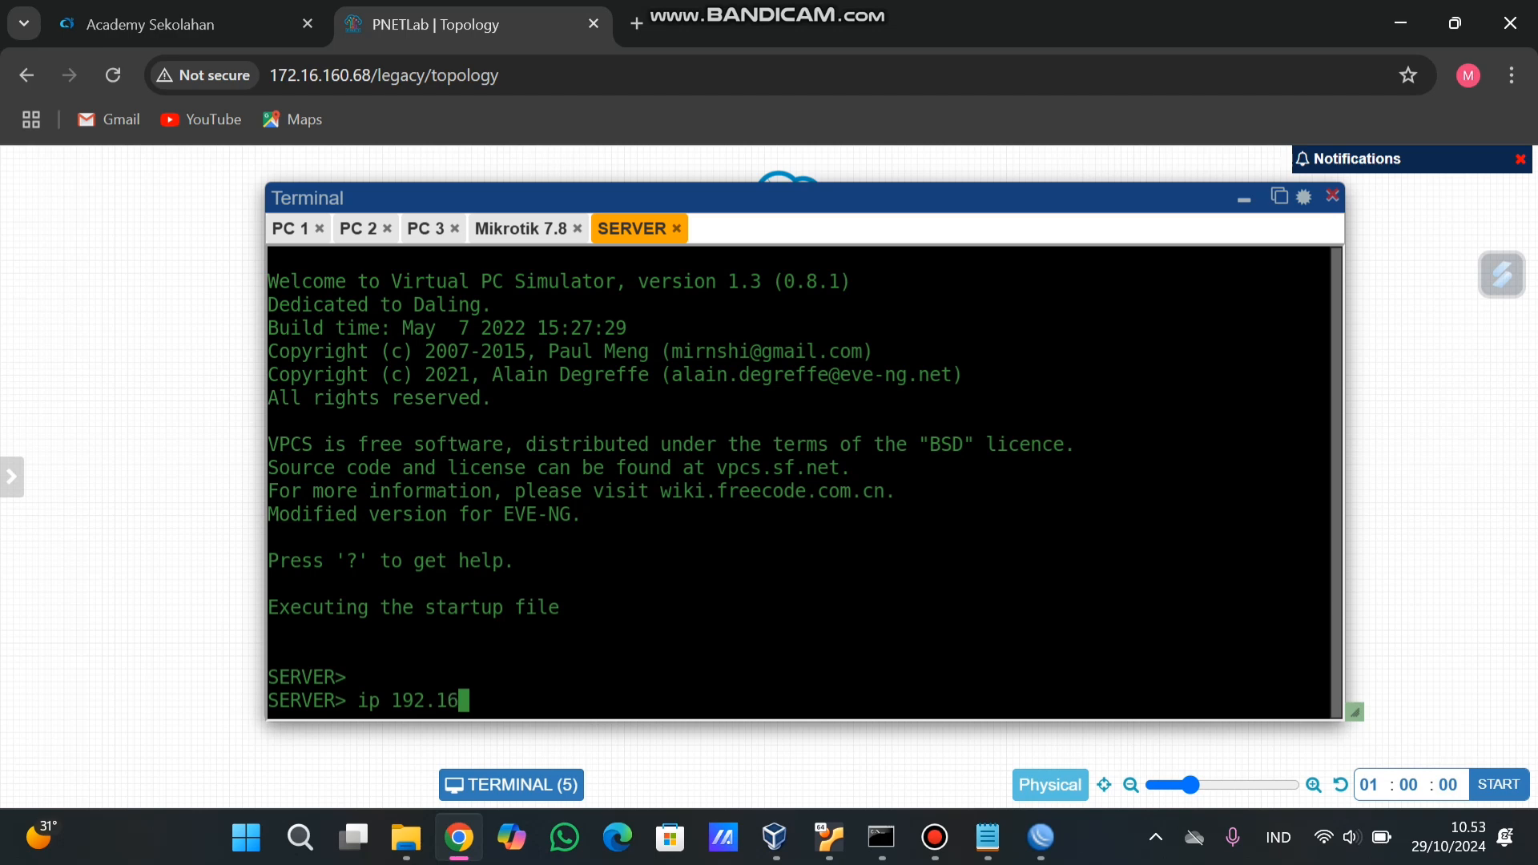
pyautogui.write('1.1')
pyautogui.press('BackSpace')
pyautogui.write('2/24 192.')
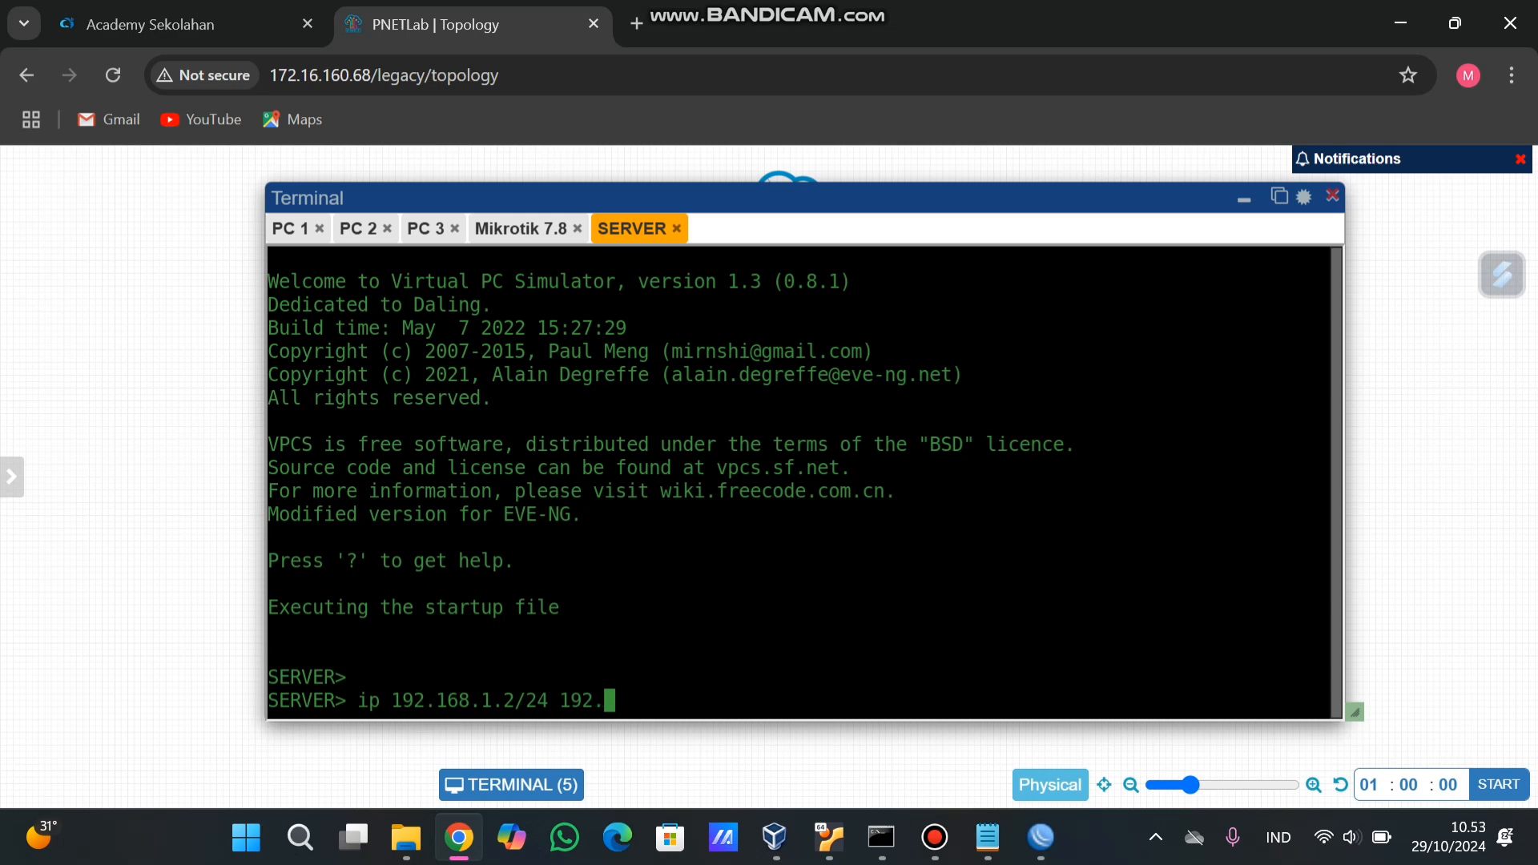
pyautogui.write('168.1.1')
pyautogui.press('Return')
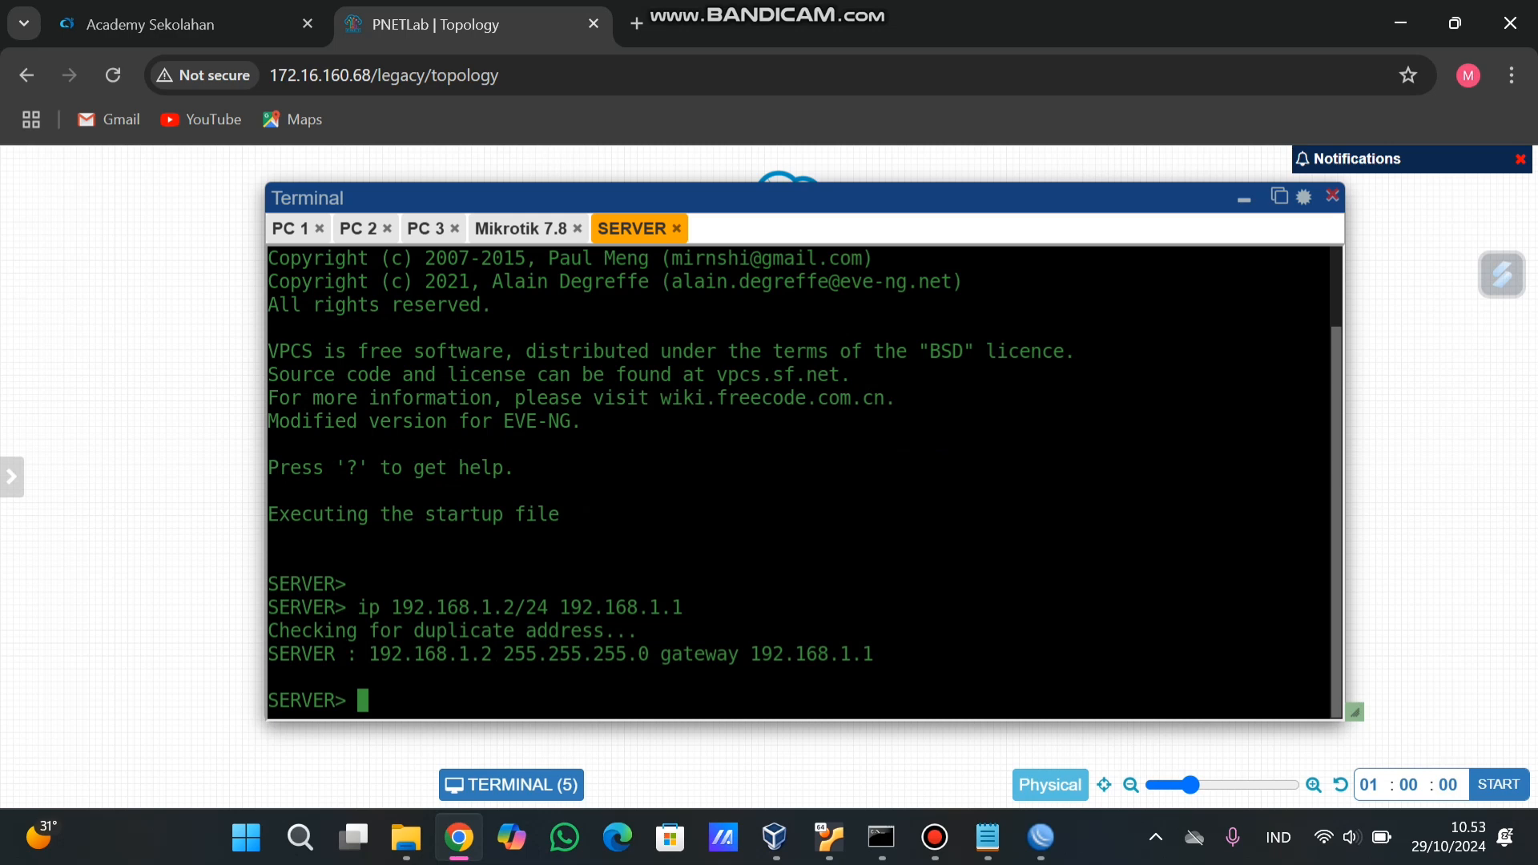
# Ping 192.168.1.1 and 192.168.1.2 from the SERVER node's terminal.
pyautogui.write('ping 192')
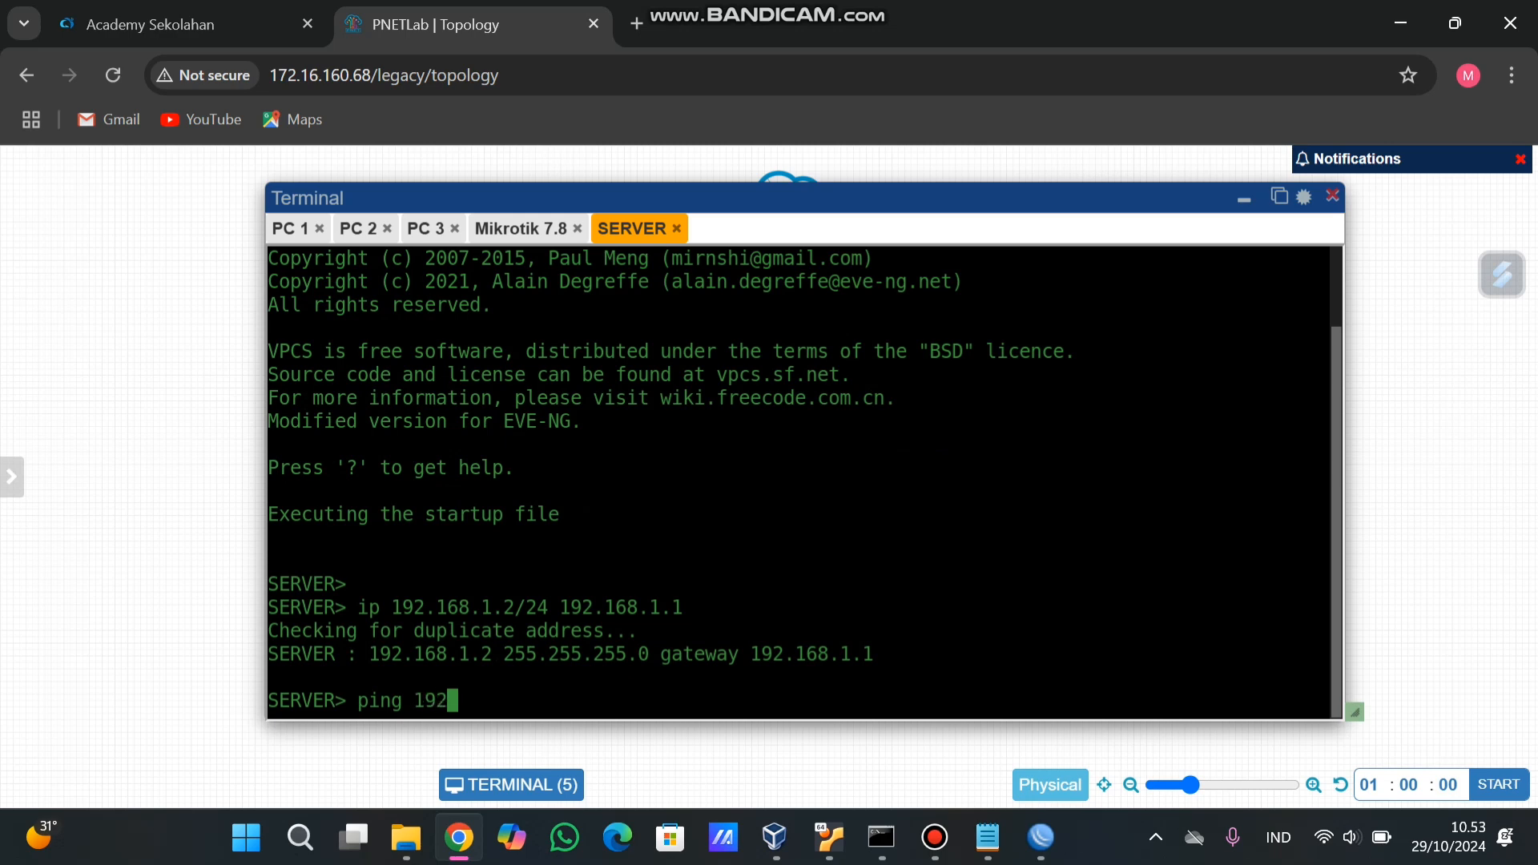
pyautogui.write('.168')
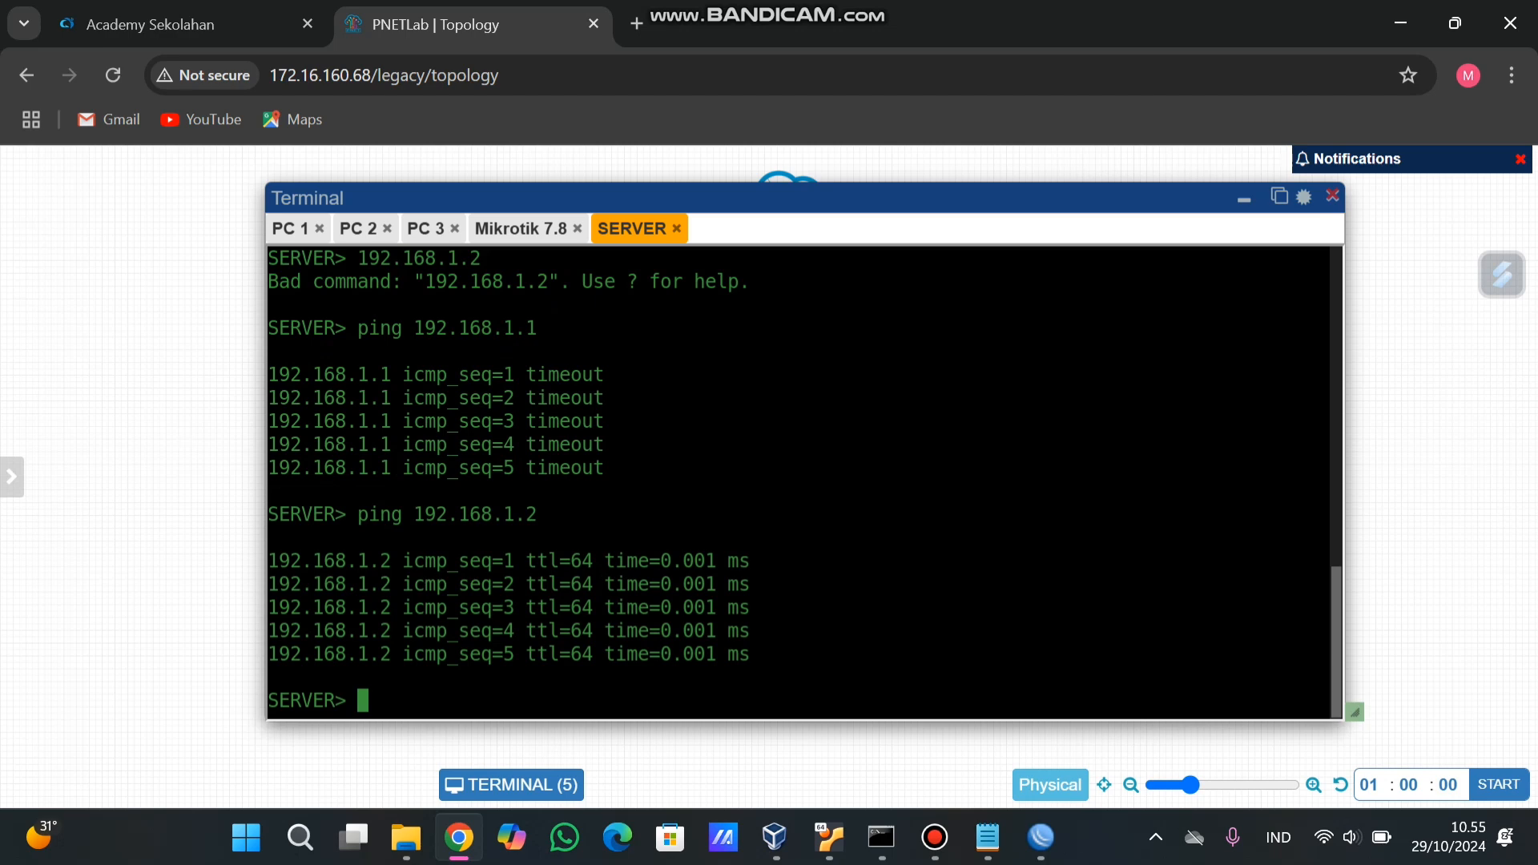
# Switch to WinBox and remove both ICMP input filter rules, the drop rule and the accept rule for 10.10.10.254.
pyautogui.click(1040, 837)
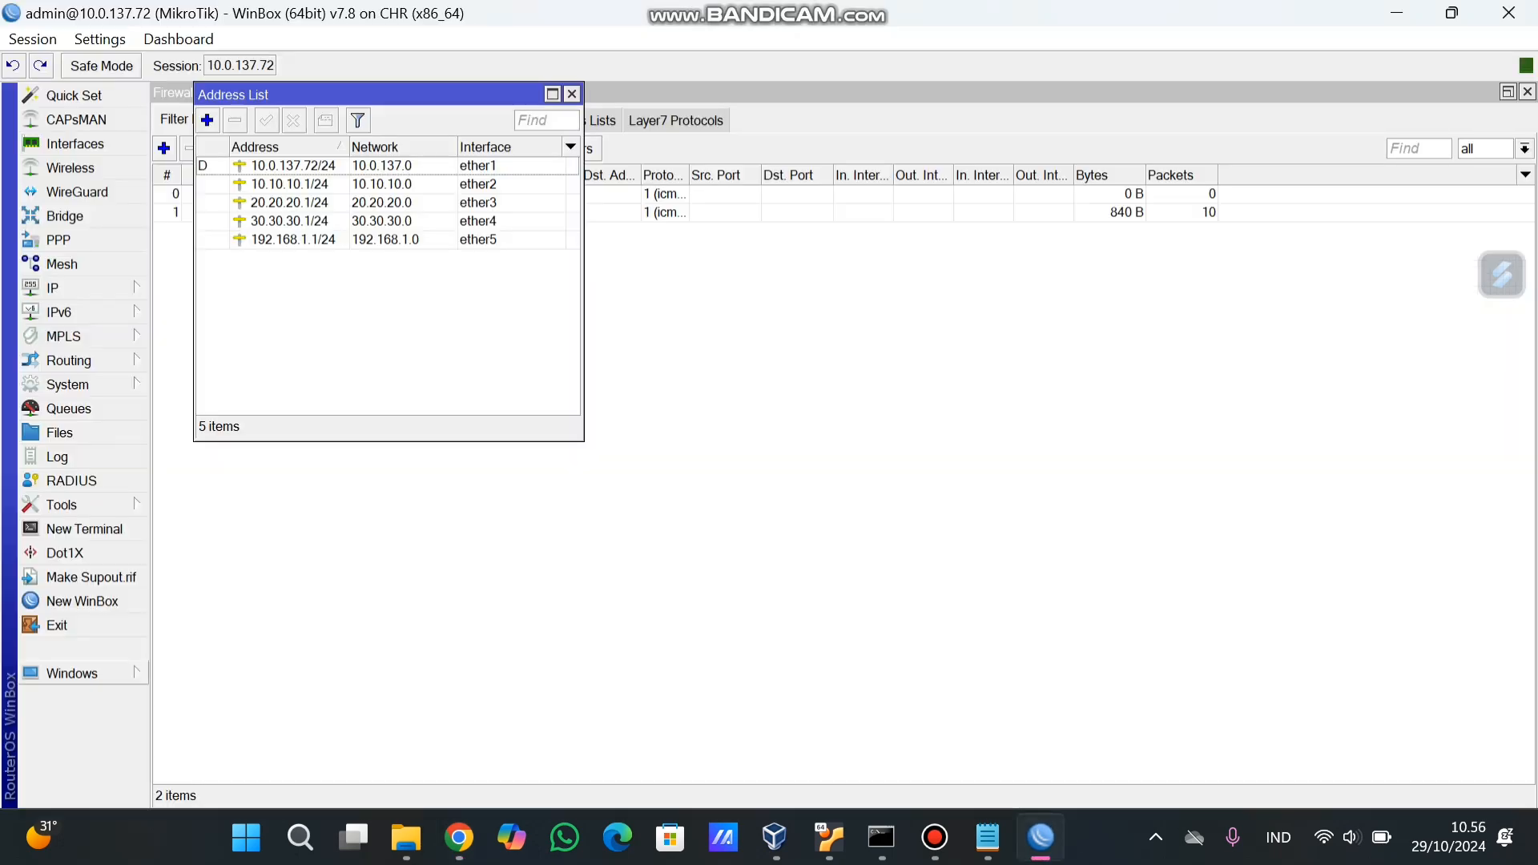
pyautogui.moveTo(88, 288)
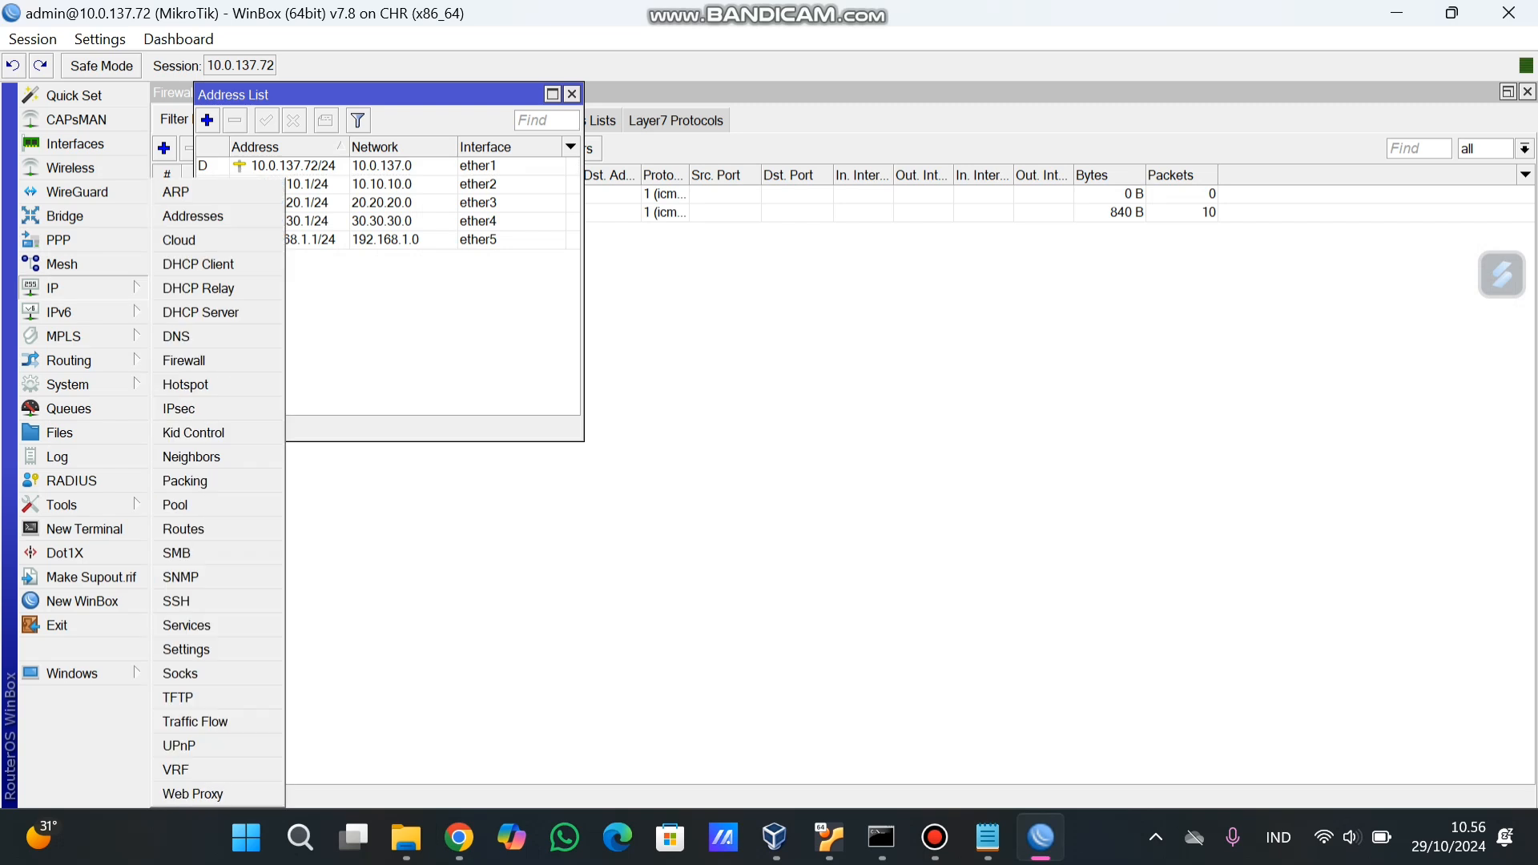
pyautogui.click(196, 357)
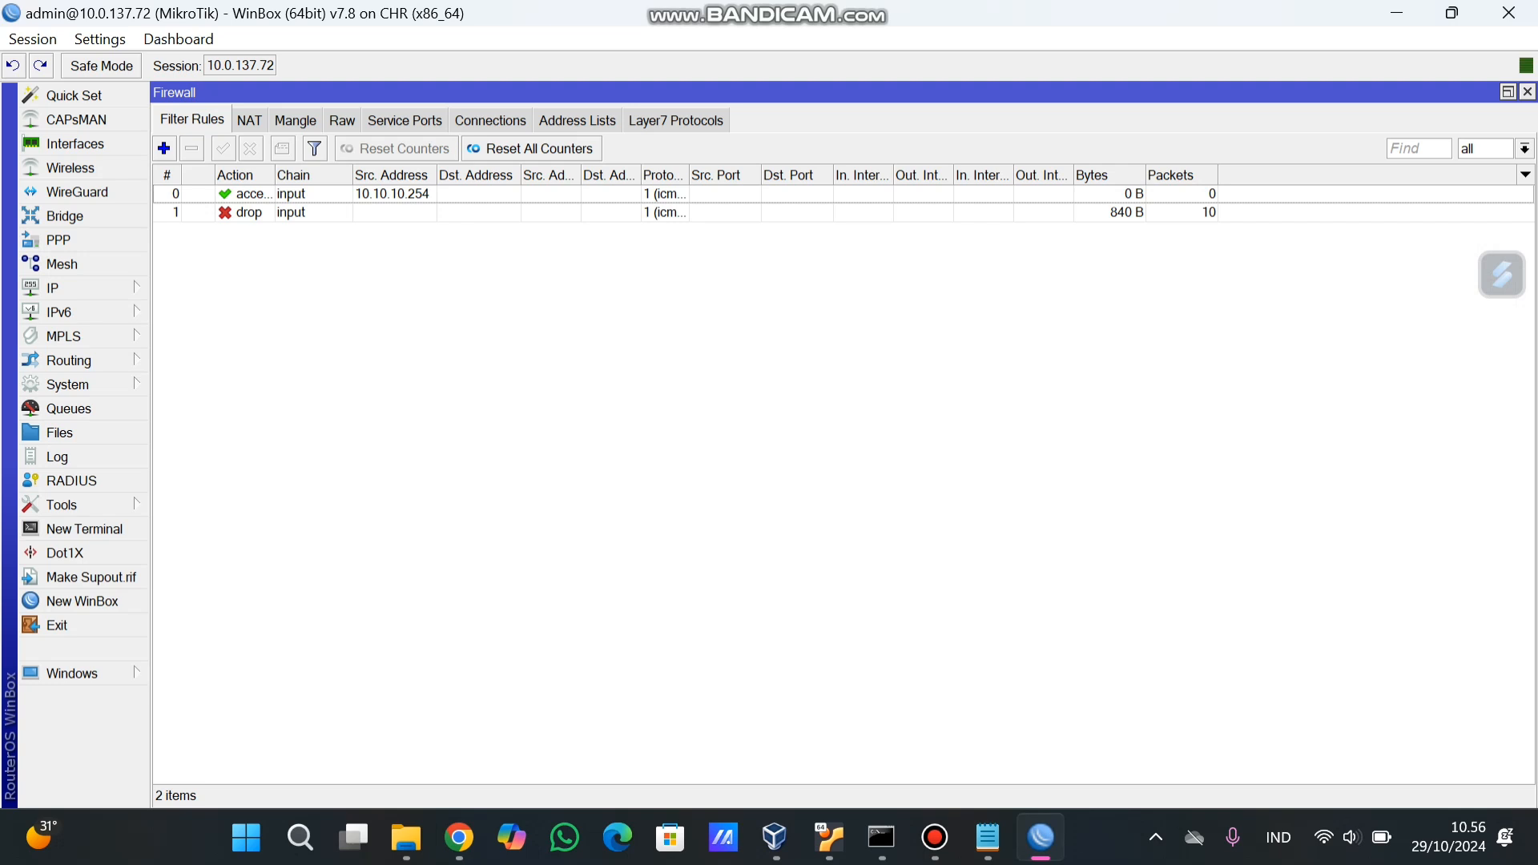
pyautogui.click(291, 213)
pyautogui.click(192, 148)
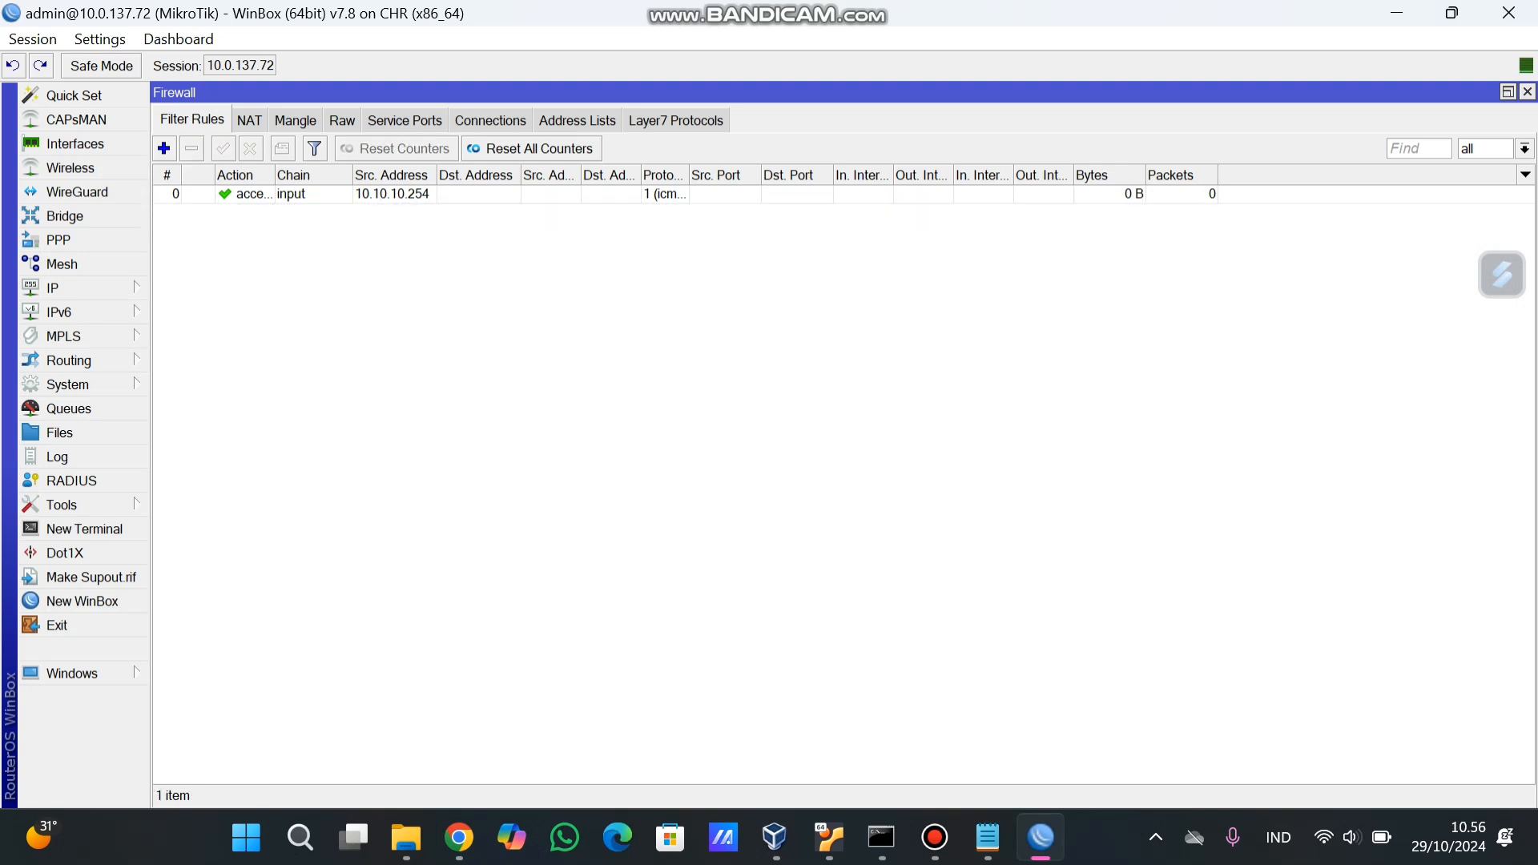
pyautogui.click(292, 194)
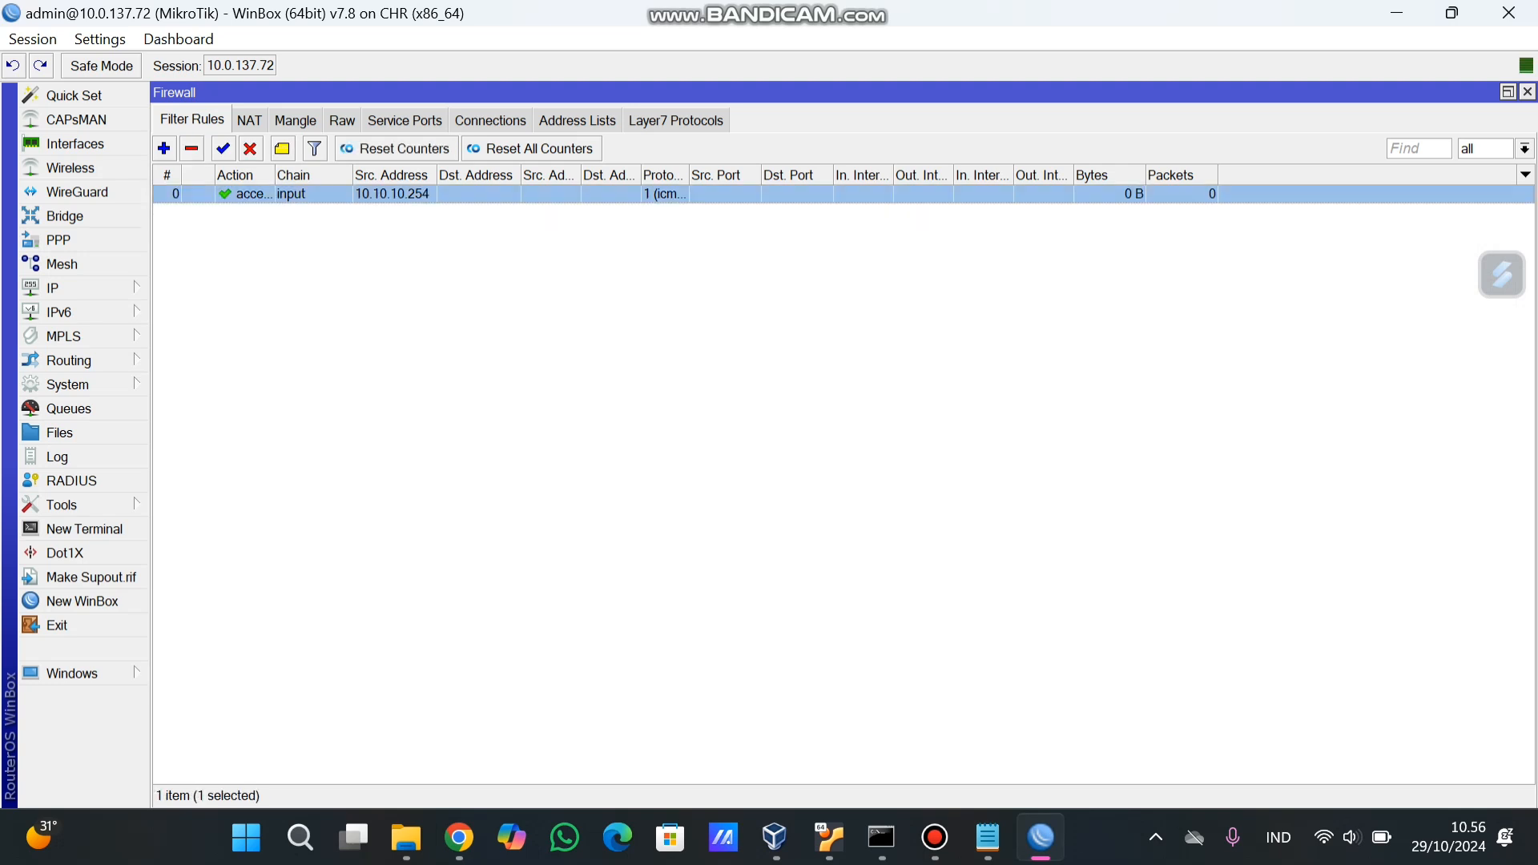
pyautogui.click(192, 148)
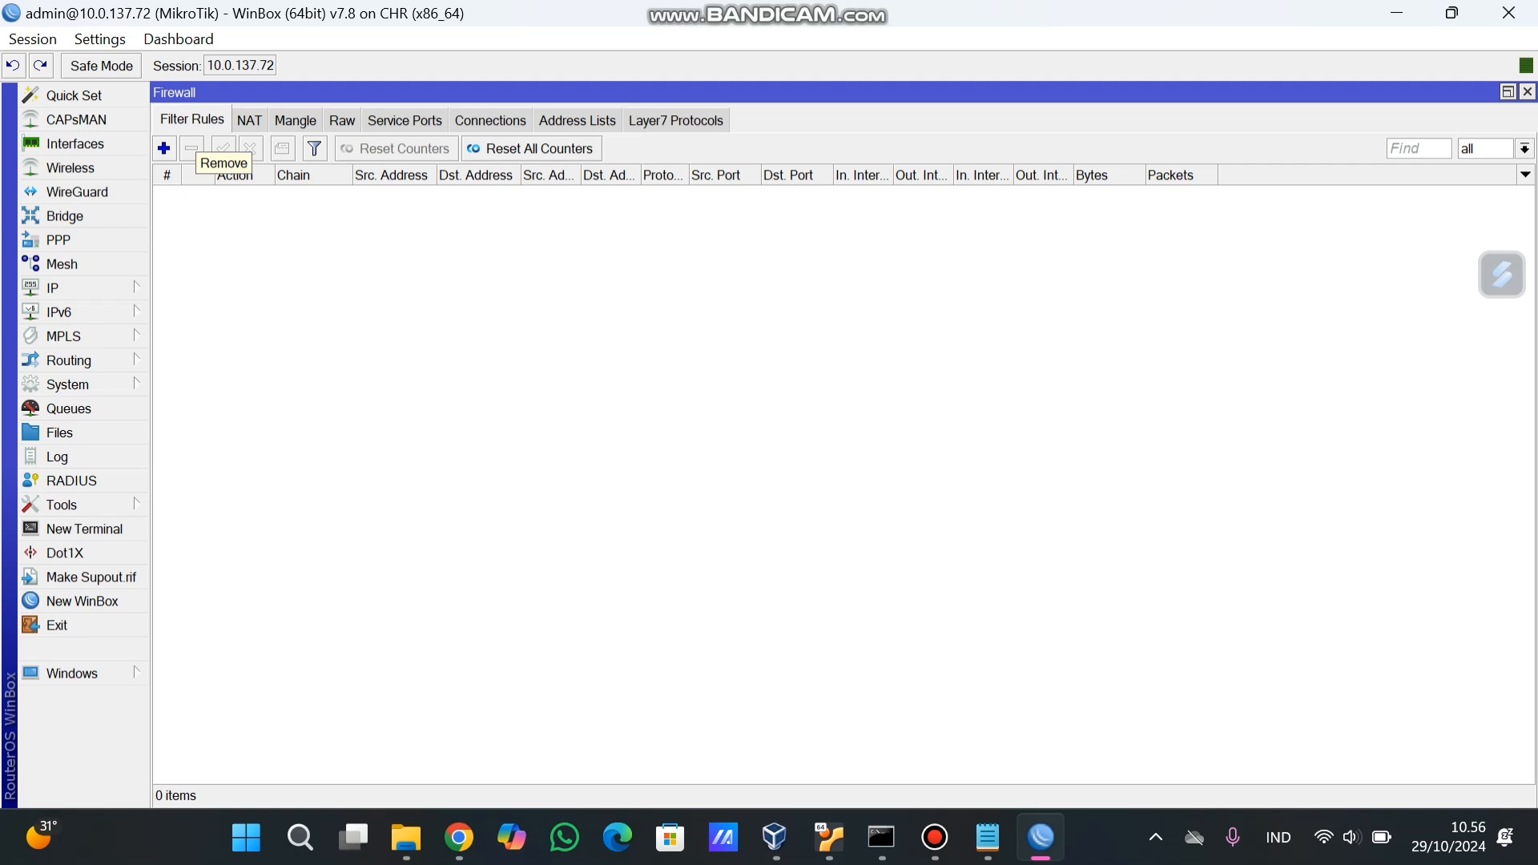
# Start a new forward-chain filter rule with source address 10.10.10.254 and destination address 192.168.1.2.
pyautogui.click(163, 148)
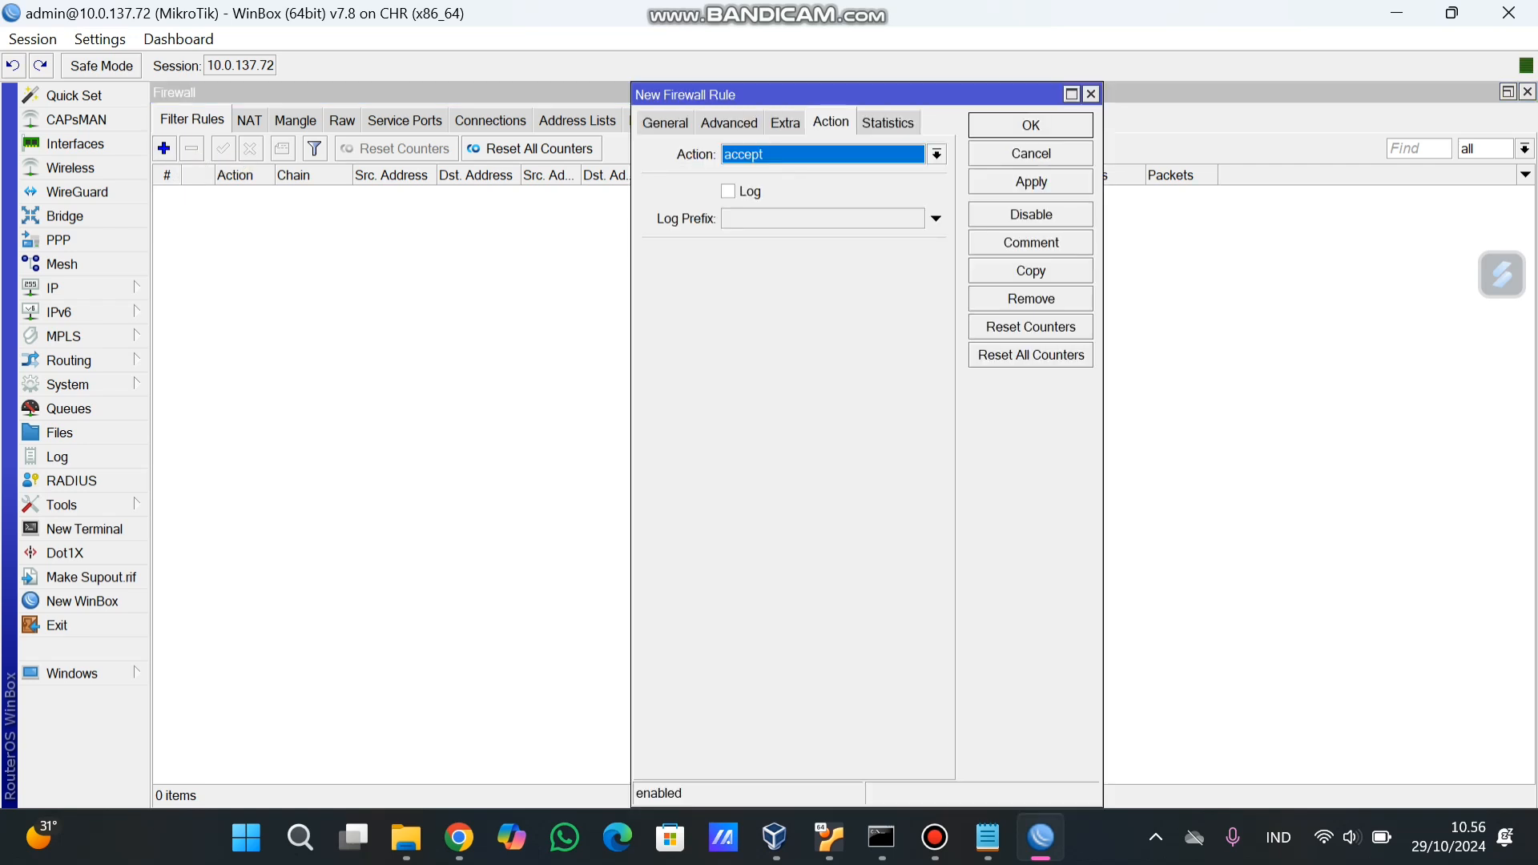
pyautogui.click(665, 123)
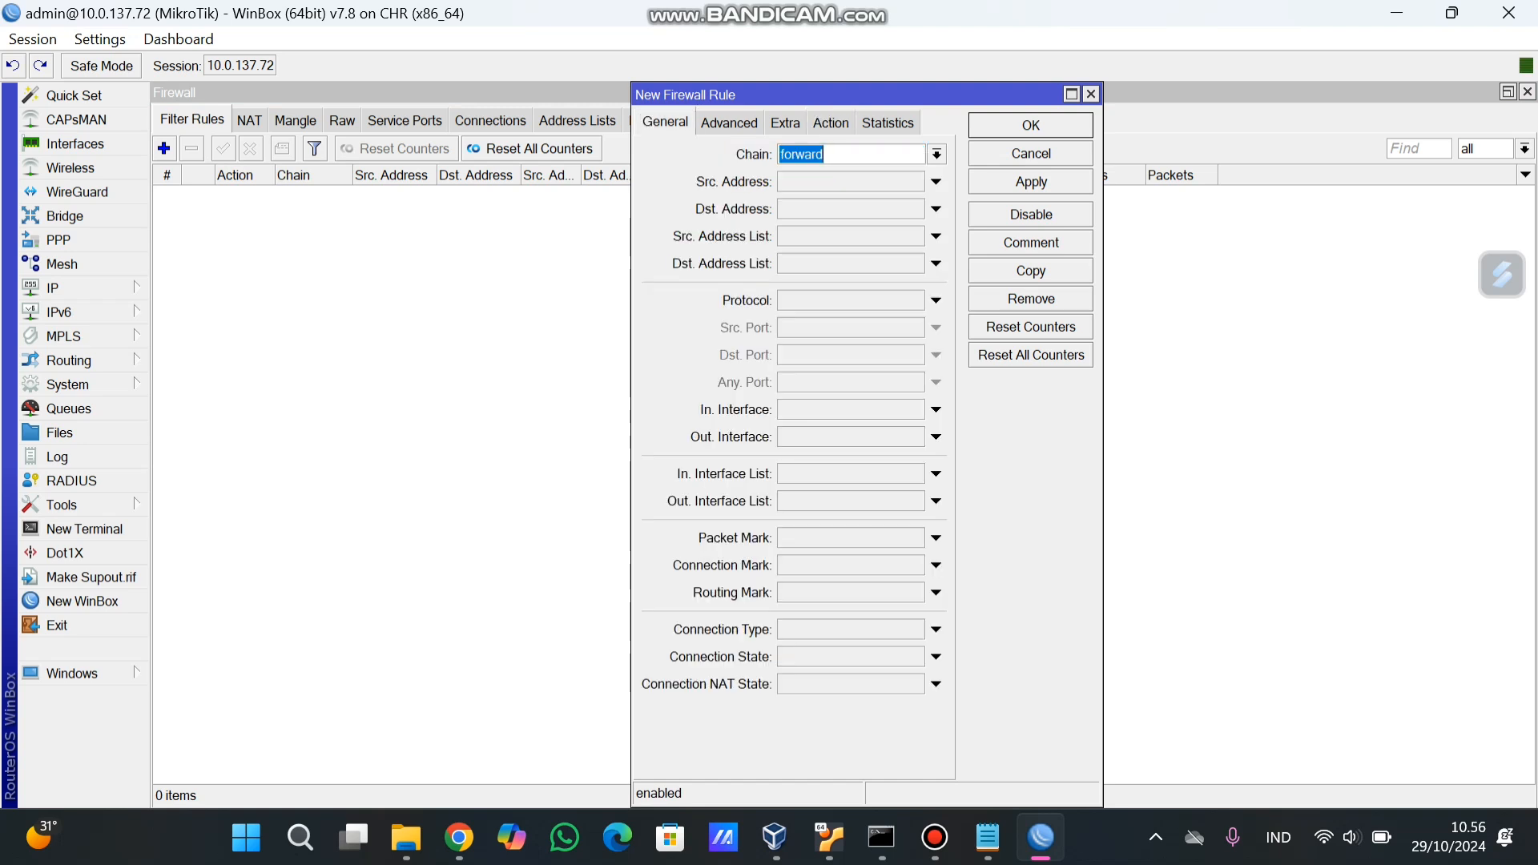
pyautogui.click(851, 181)
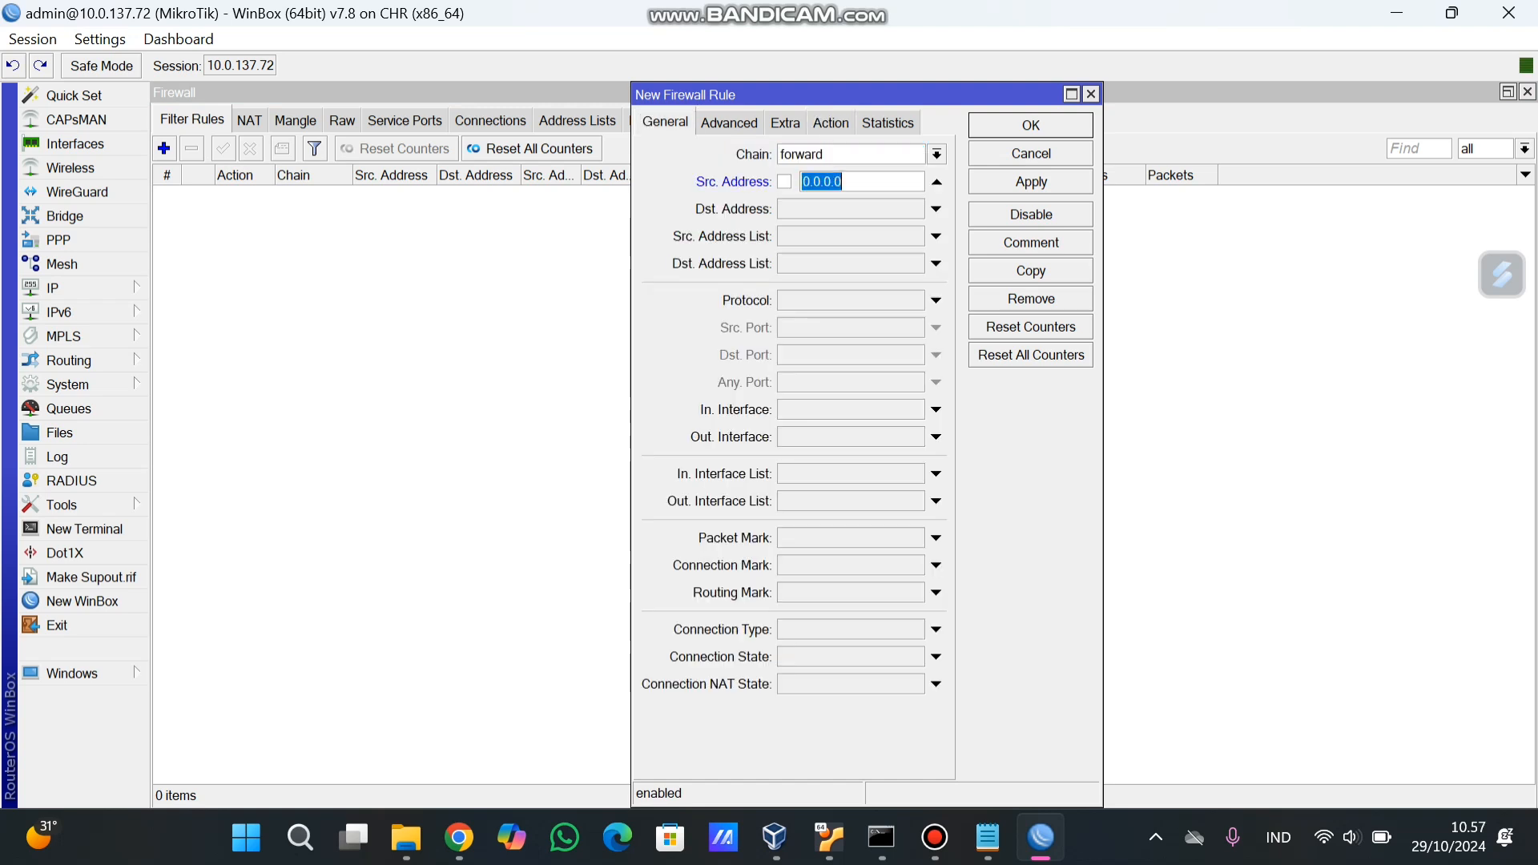
pyautogui.write('10.10.1o')
pyautogui.press('BackSpace')
pyautogui.write('0.24')
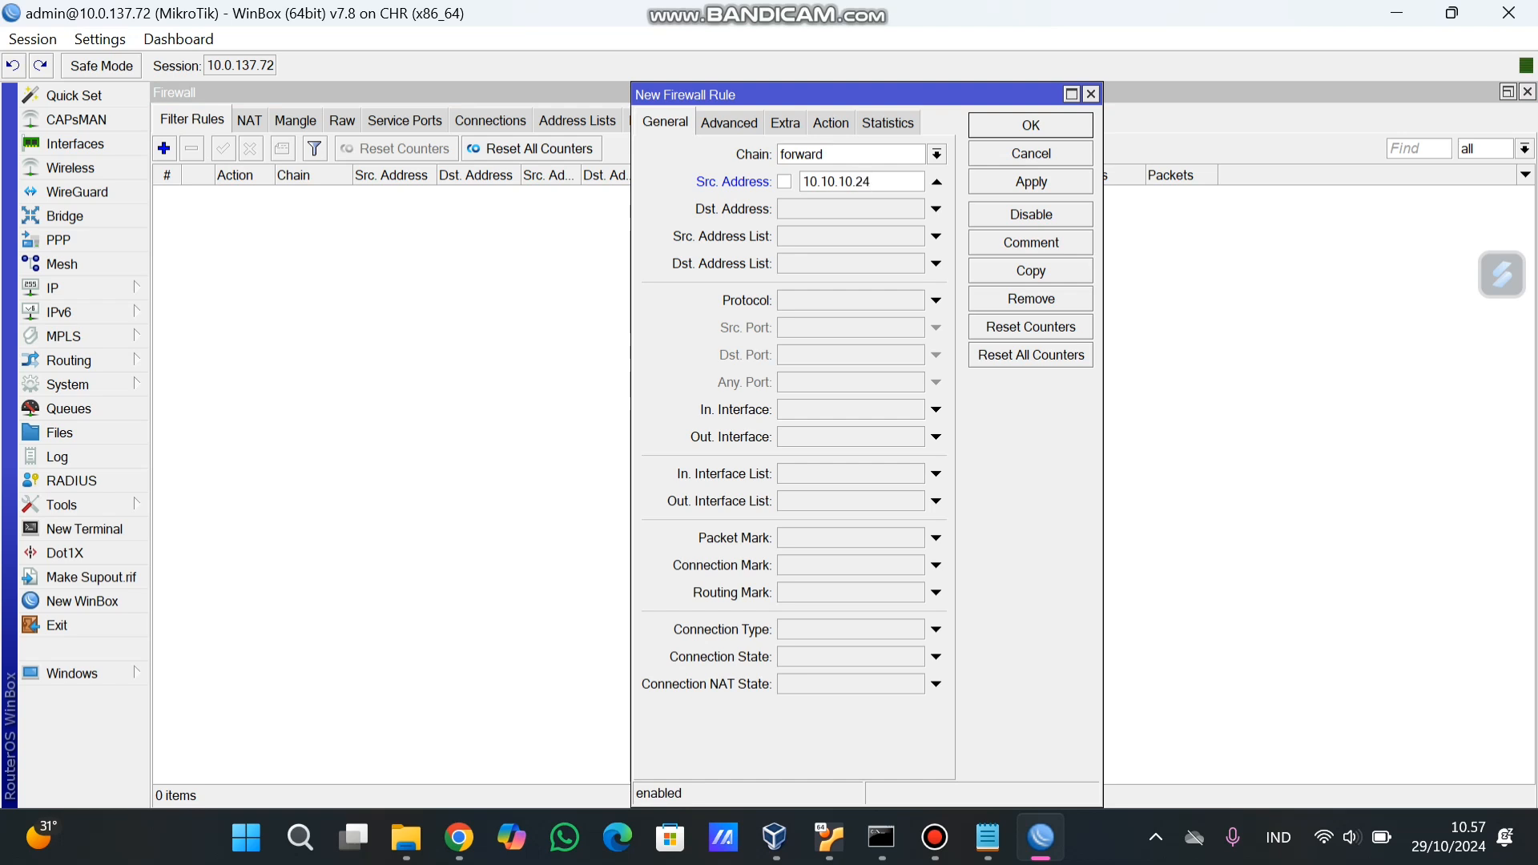
pyautogui.press('BackSpace')
pyautogui.write('54')
pyautogui.press('Tab')
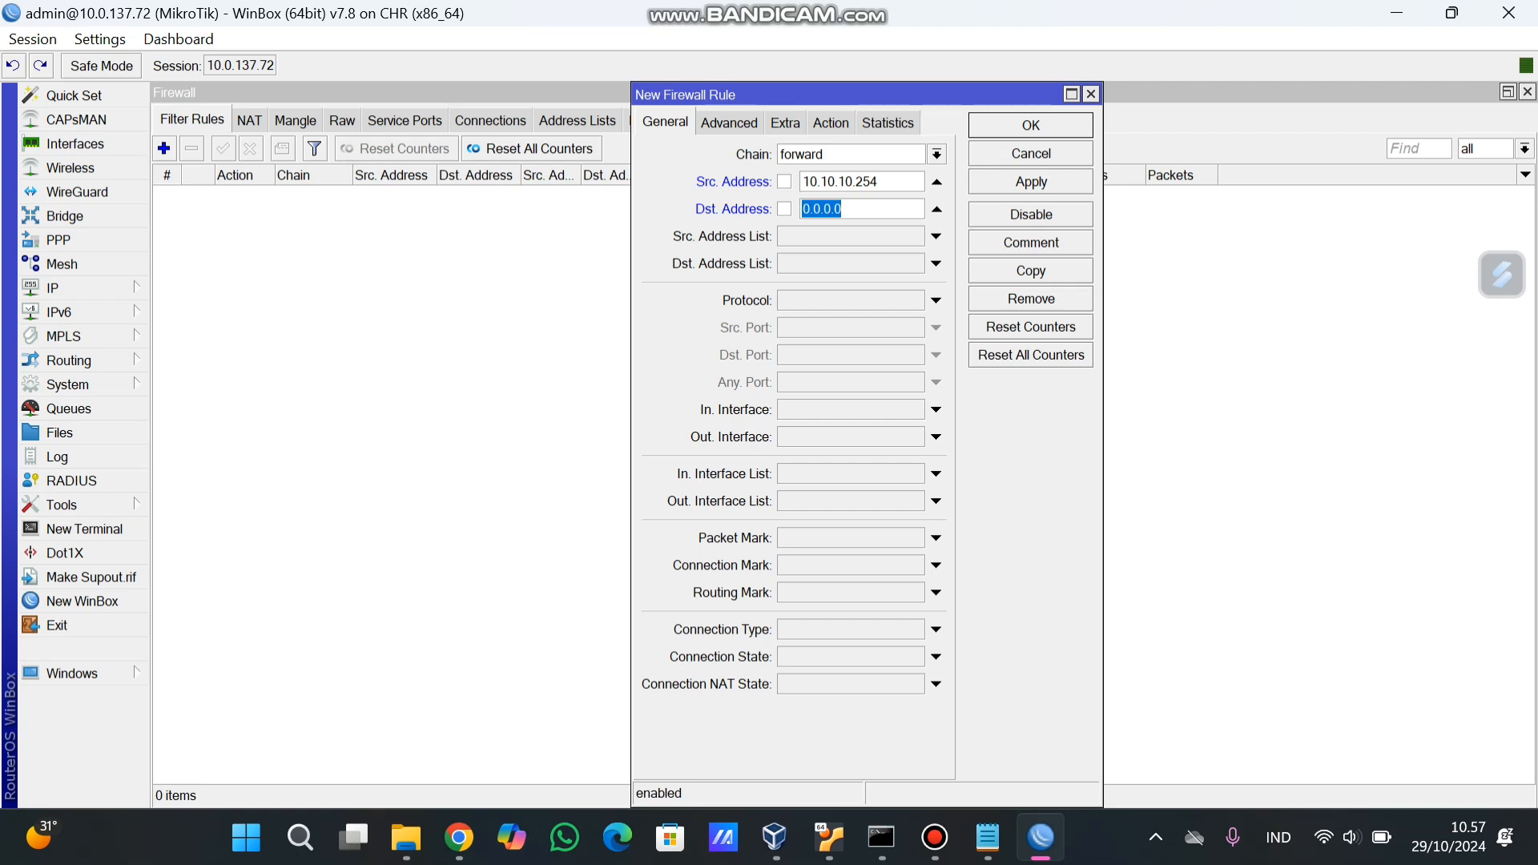
pyautogui.write('192.168.1.2')
# Set the 10.10.10.254 rule's protocol to icmp and save it with the accept action.
pyautogui.click(851, 300)
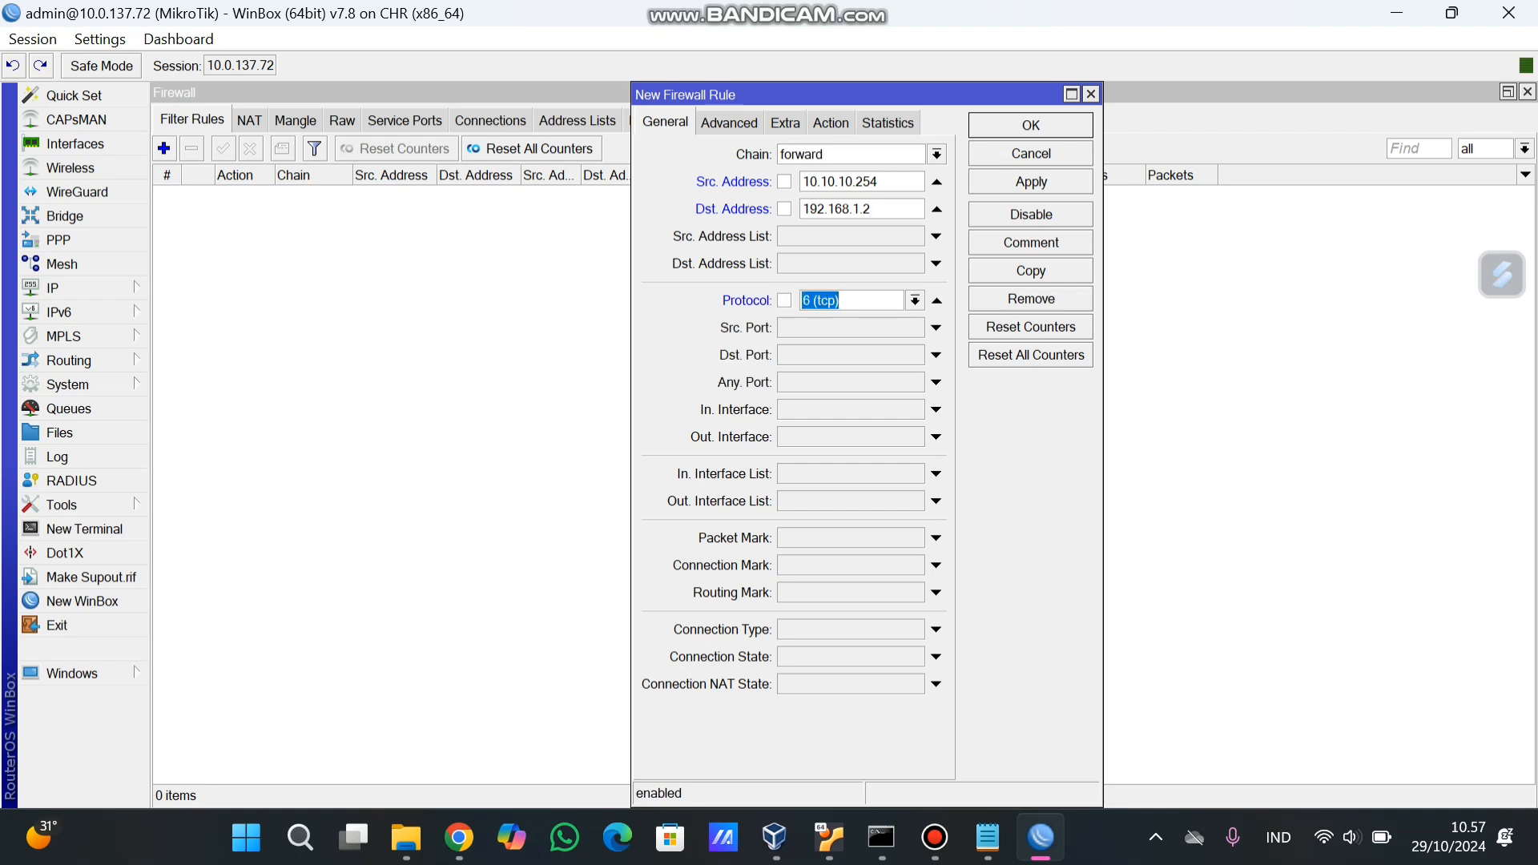
pyautogui.click(914, 300)
pyautogui.click(849, 319)
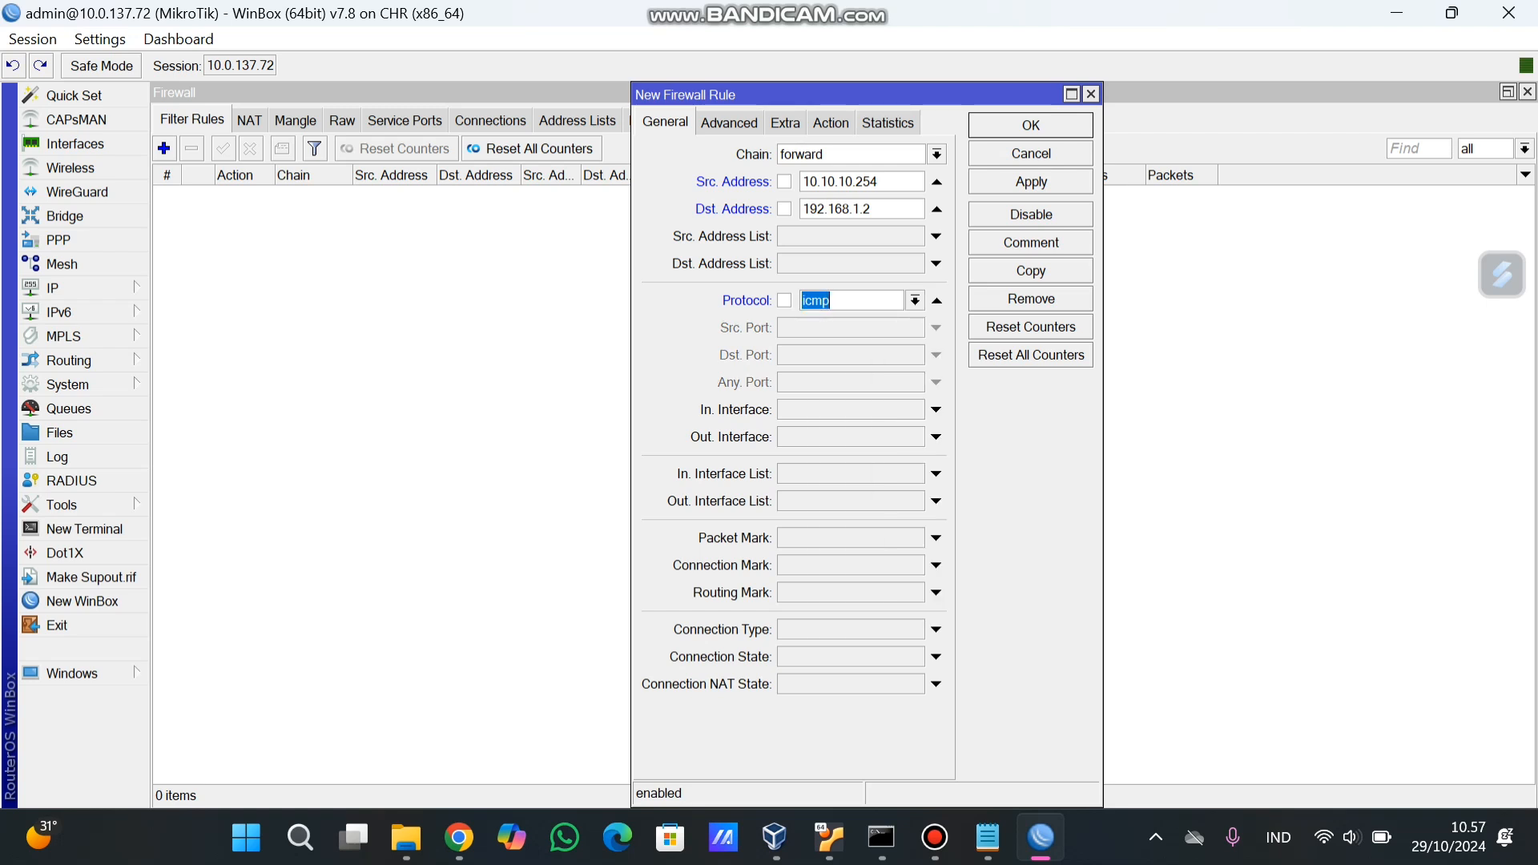
pyautogui.click(830, 123)
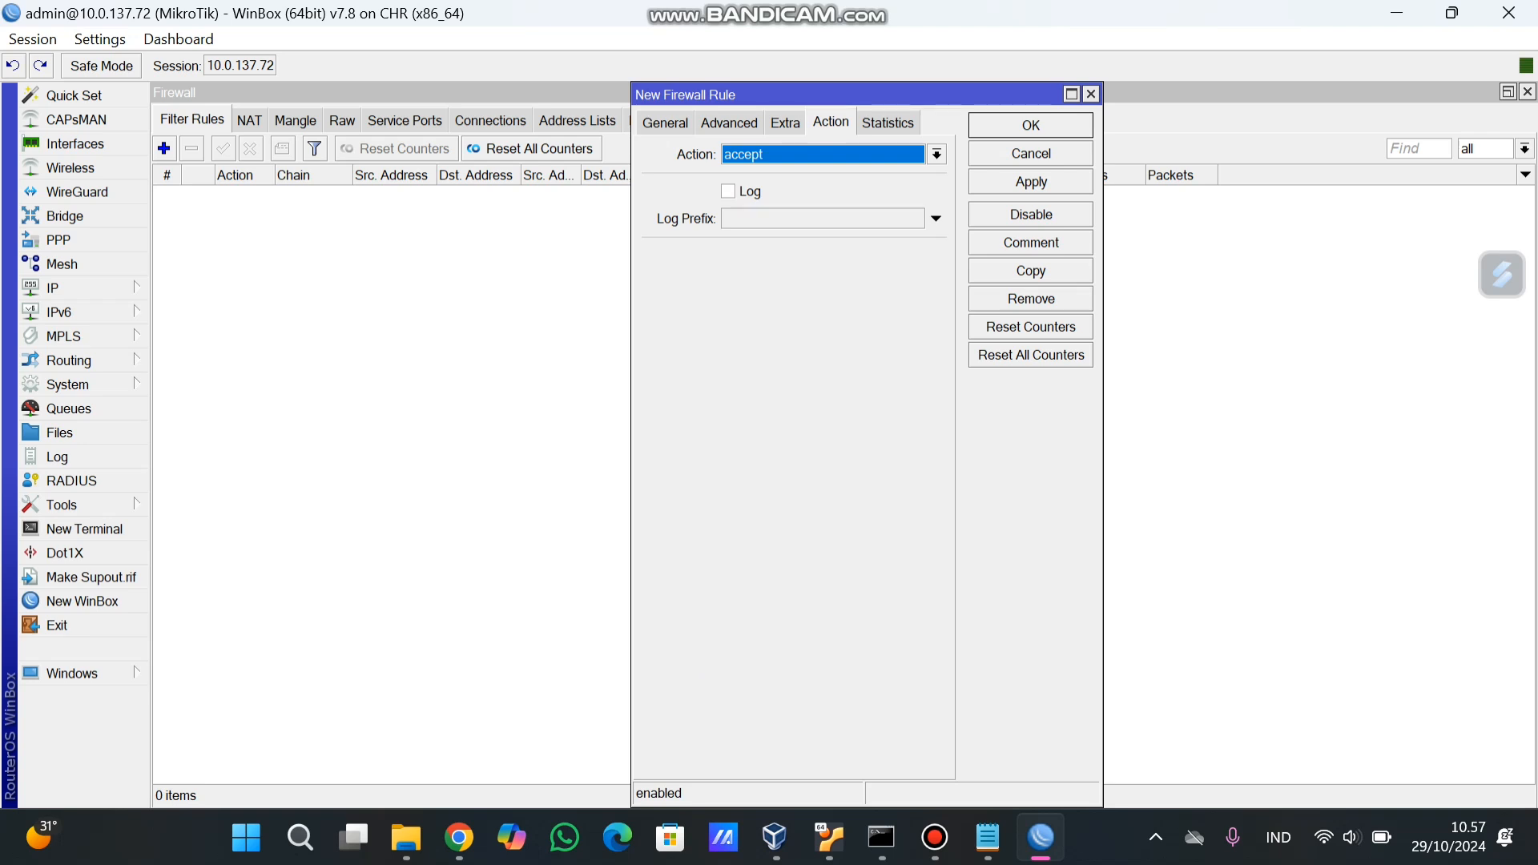
pyautogui.click(1031, 182)
pyautogui.click(1030, 126)
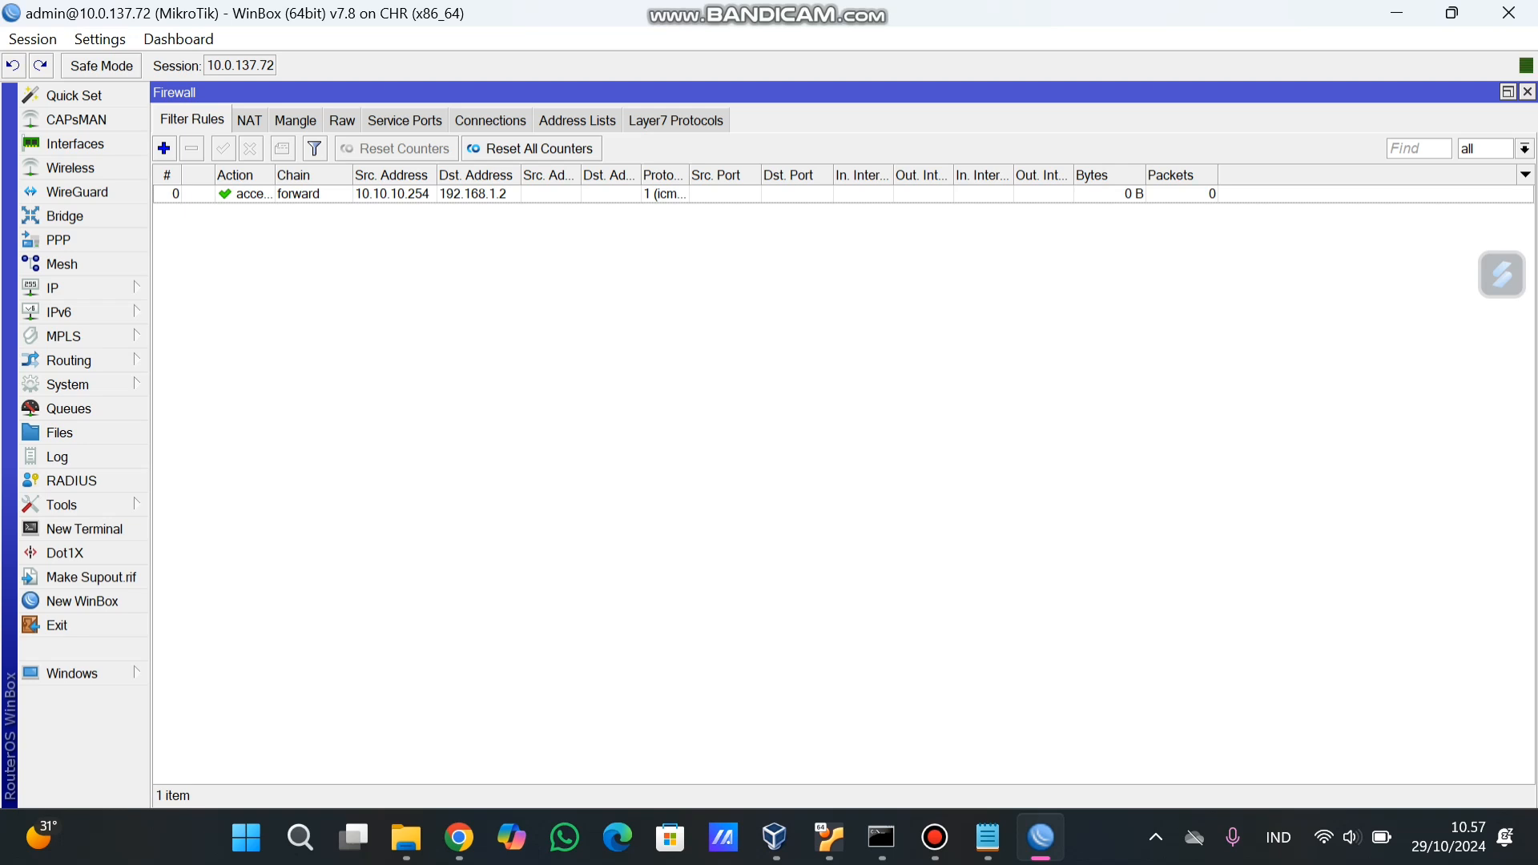
# Start another forward-chain filter rule with source address 30.30.30.254 and destination address 192.168.1.2.
pyautogui.click(163, 148)
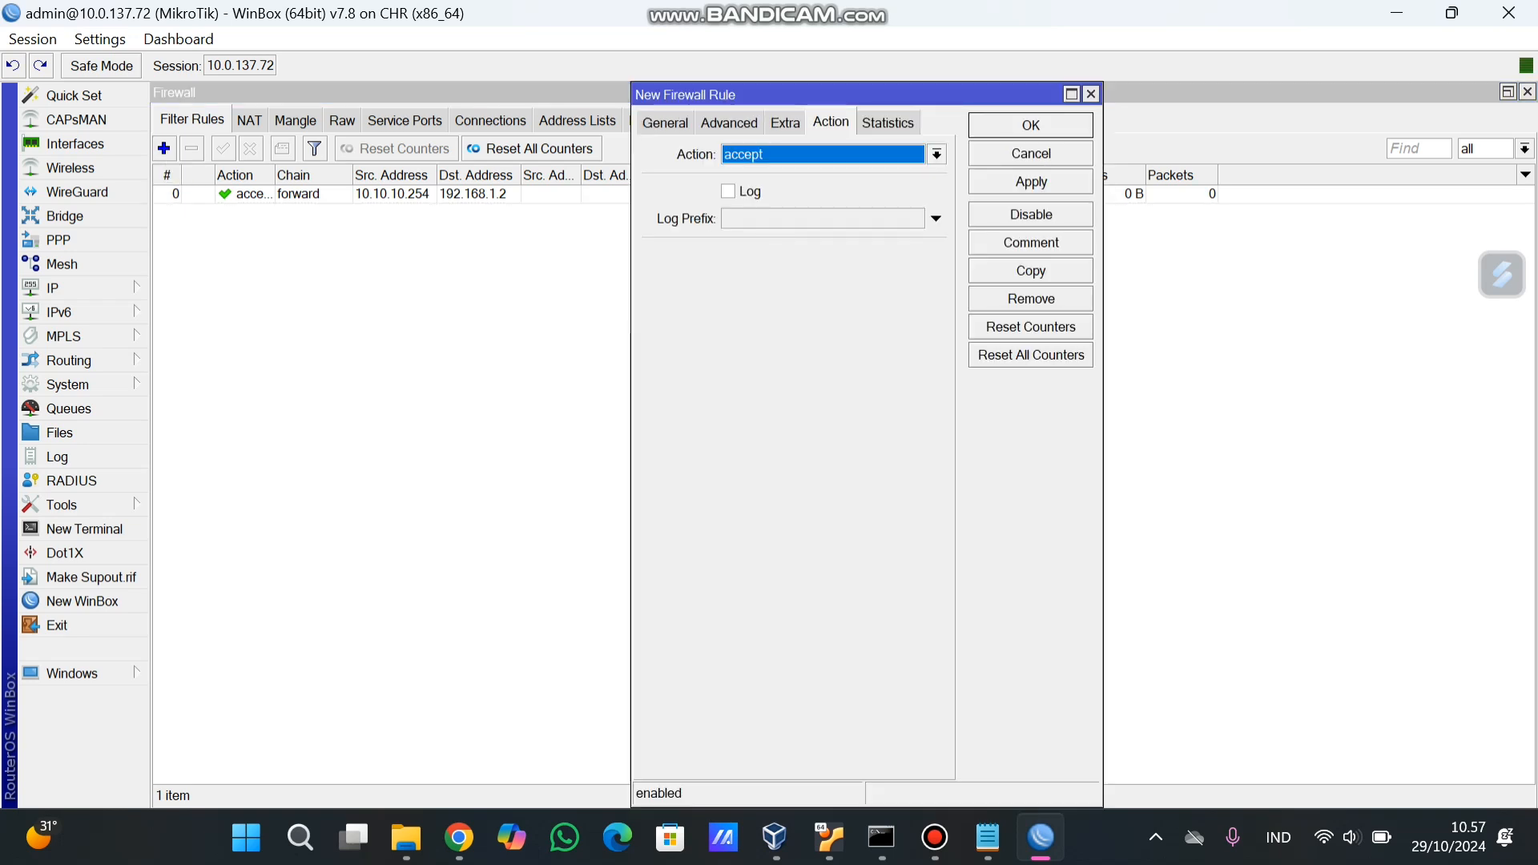
pyautogui.click(665, 122)
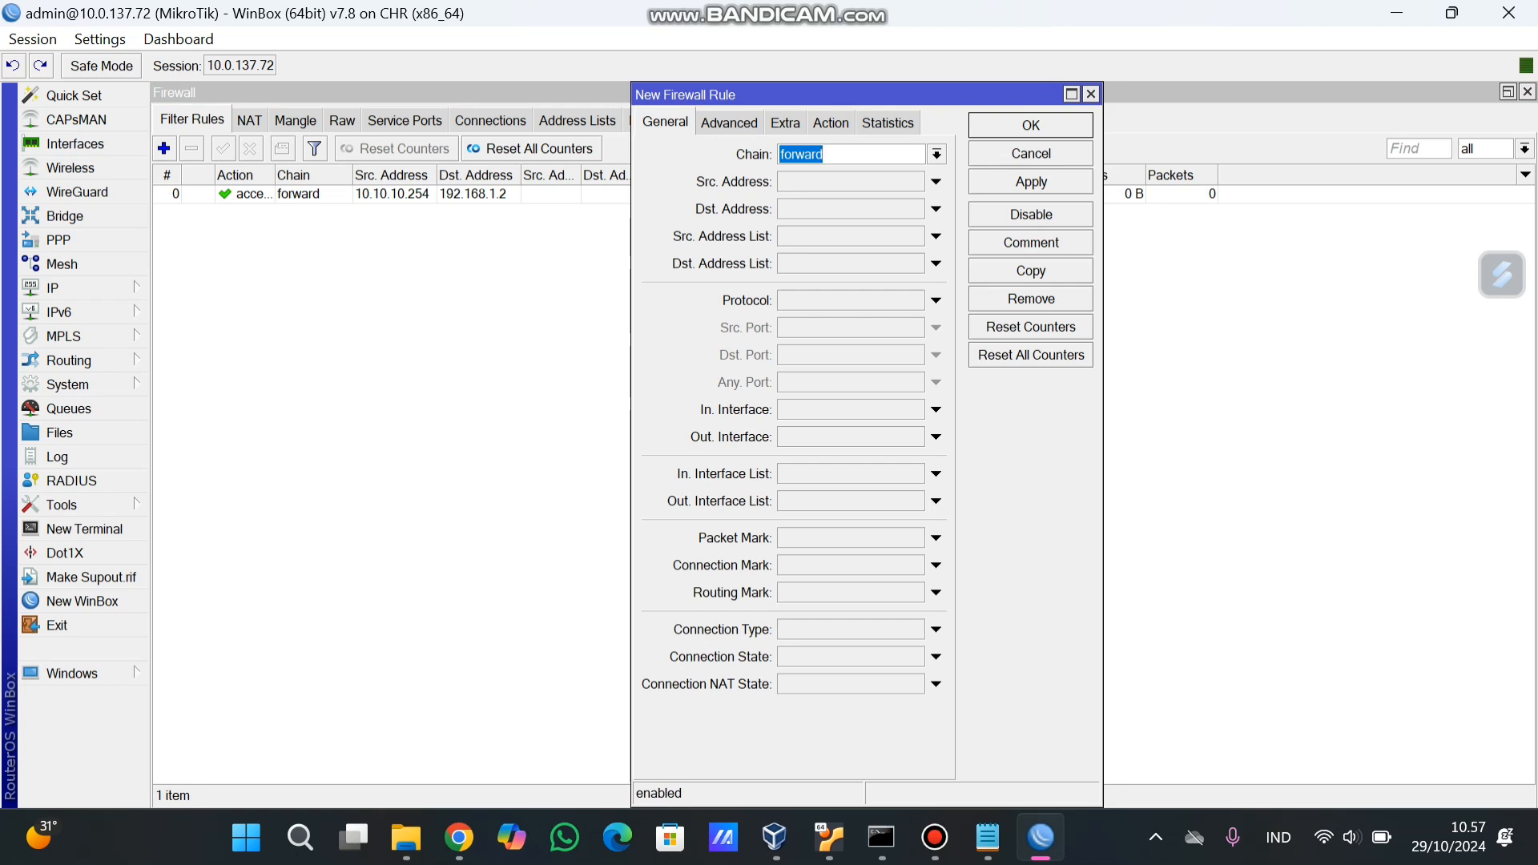
pyautogui.click(850, 181)
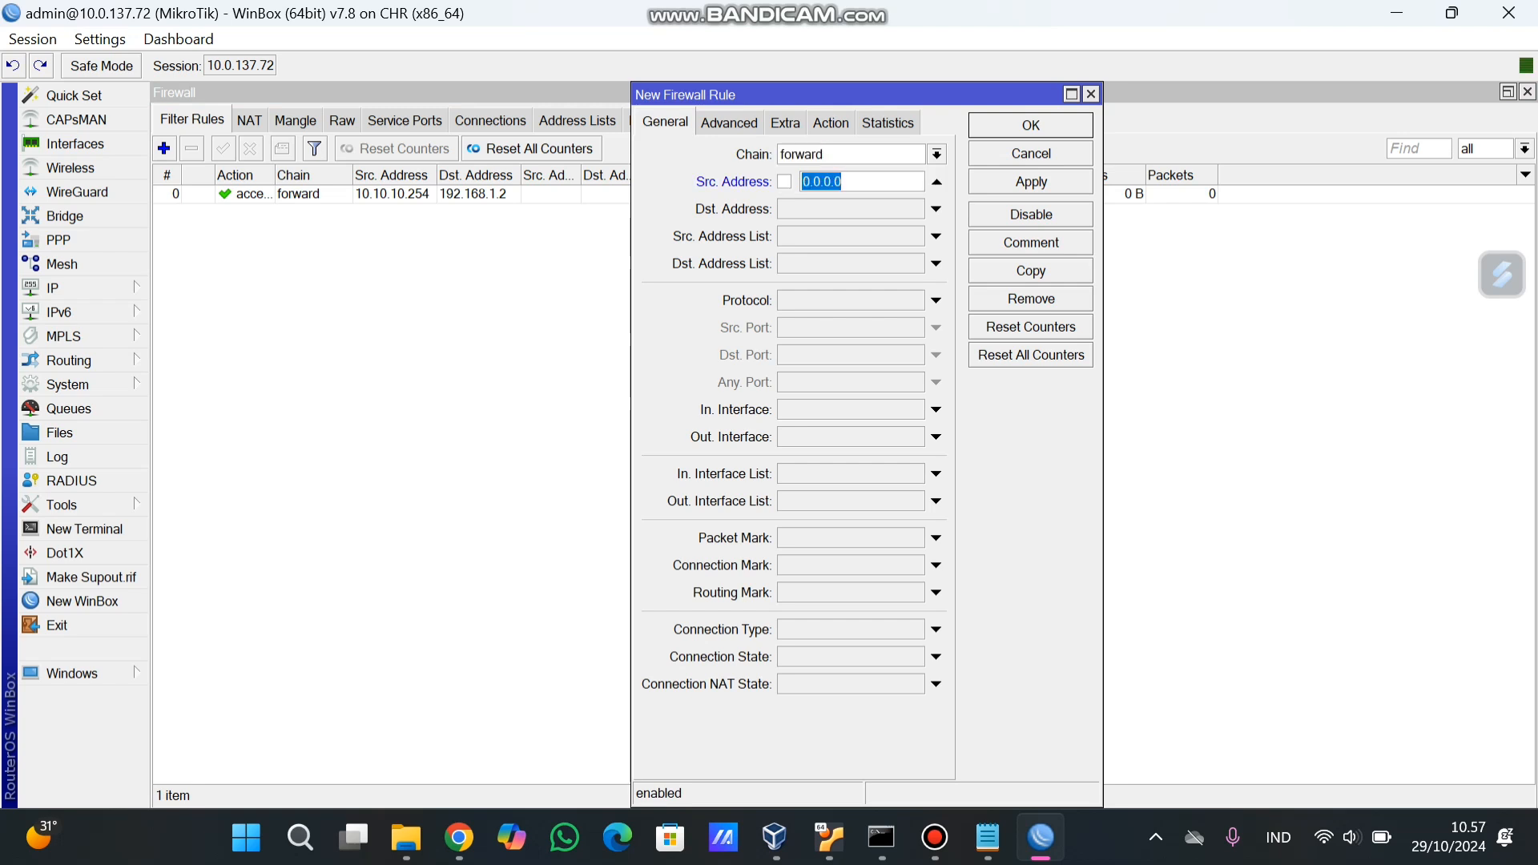
pyautogui.write('30.30.30.254')
pyautogui.click(850, 209)
pyautogui.write('192.16')
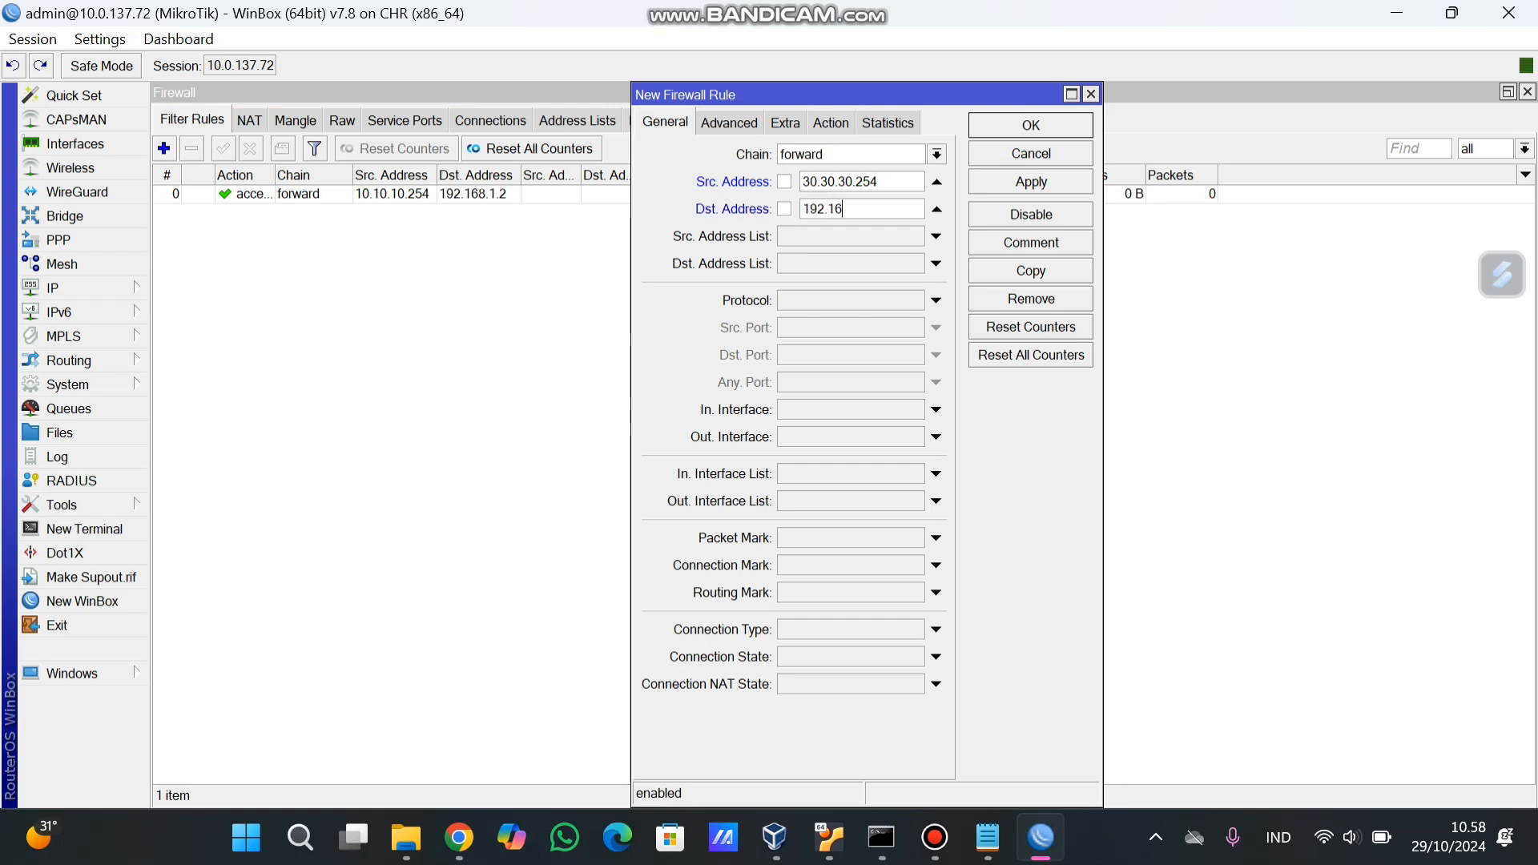
pyautogui.write('8.1.2')
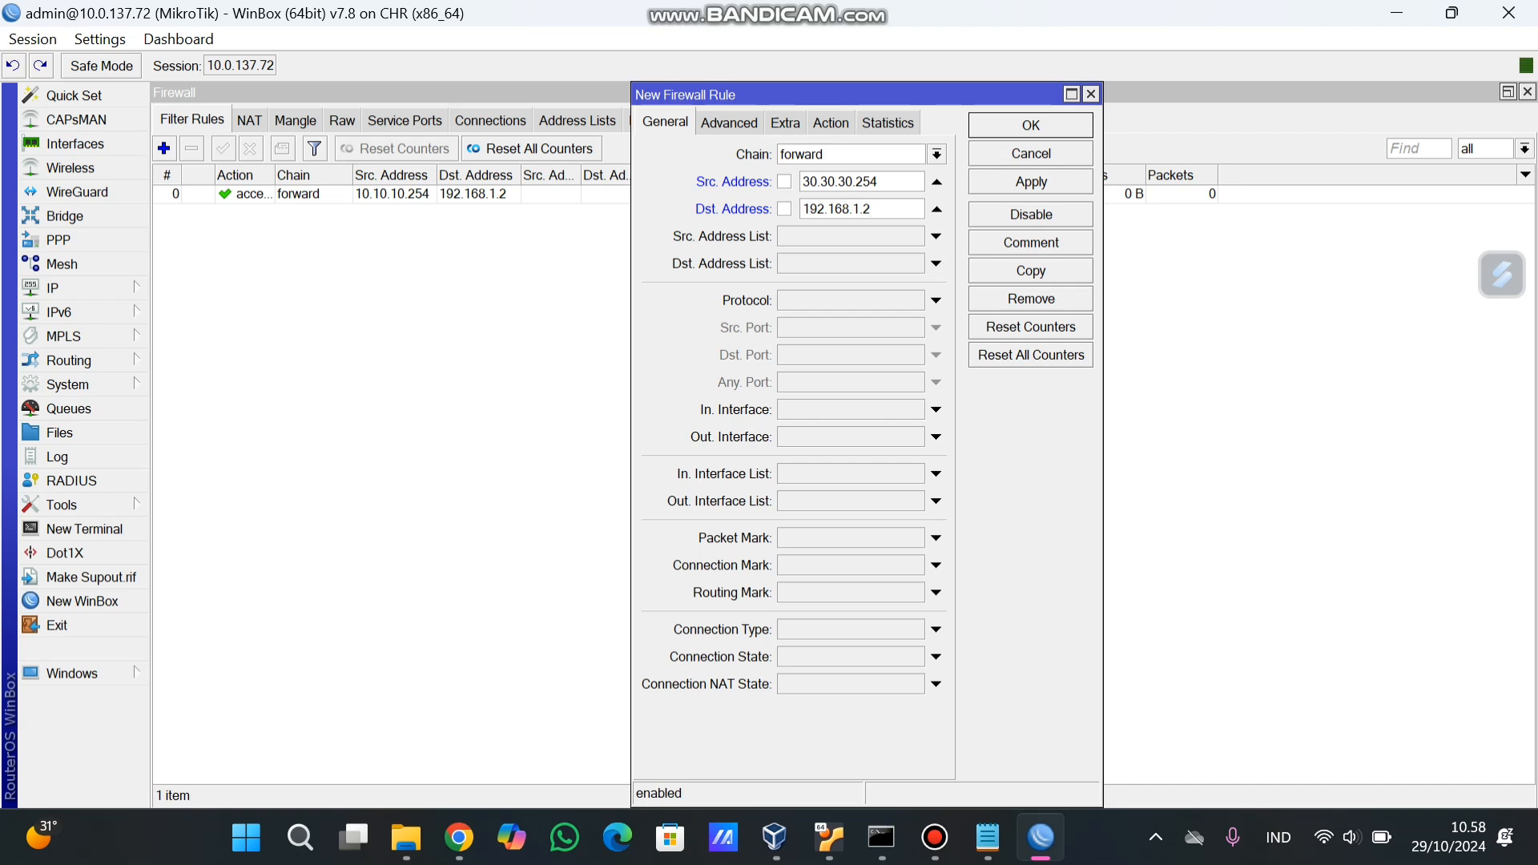
# Set the 30.30.30.254 rule's protocol to icmp and save it with the accept action.
pyautogui.click(936, 300)
pyautogui.click(914, 301)
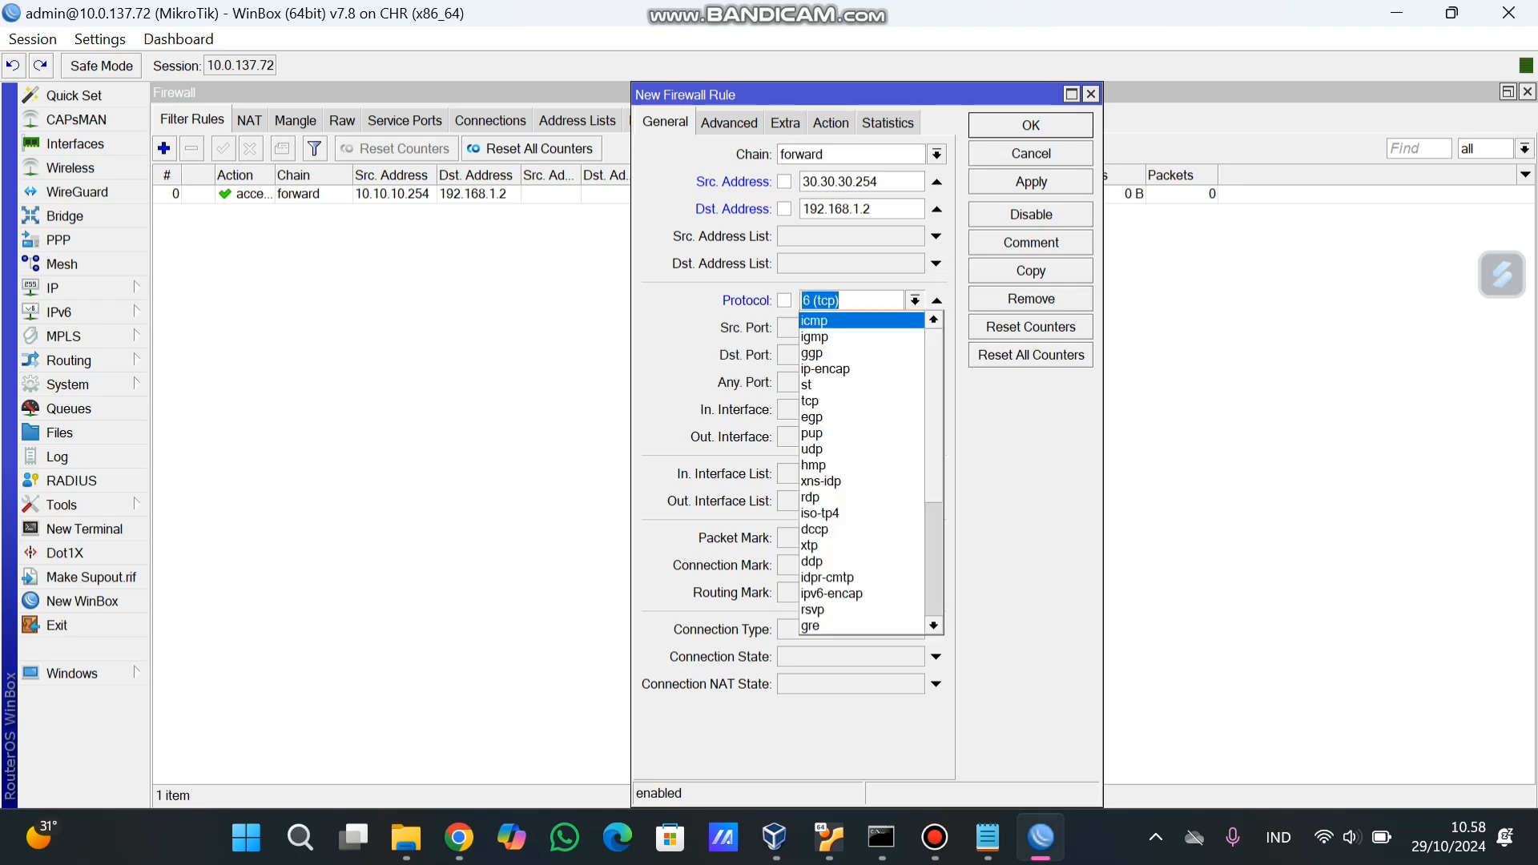
pyautogui.click(833, 321)
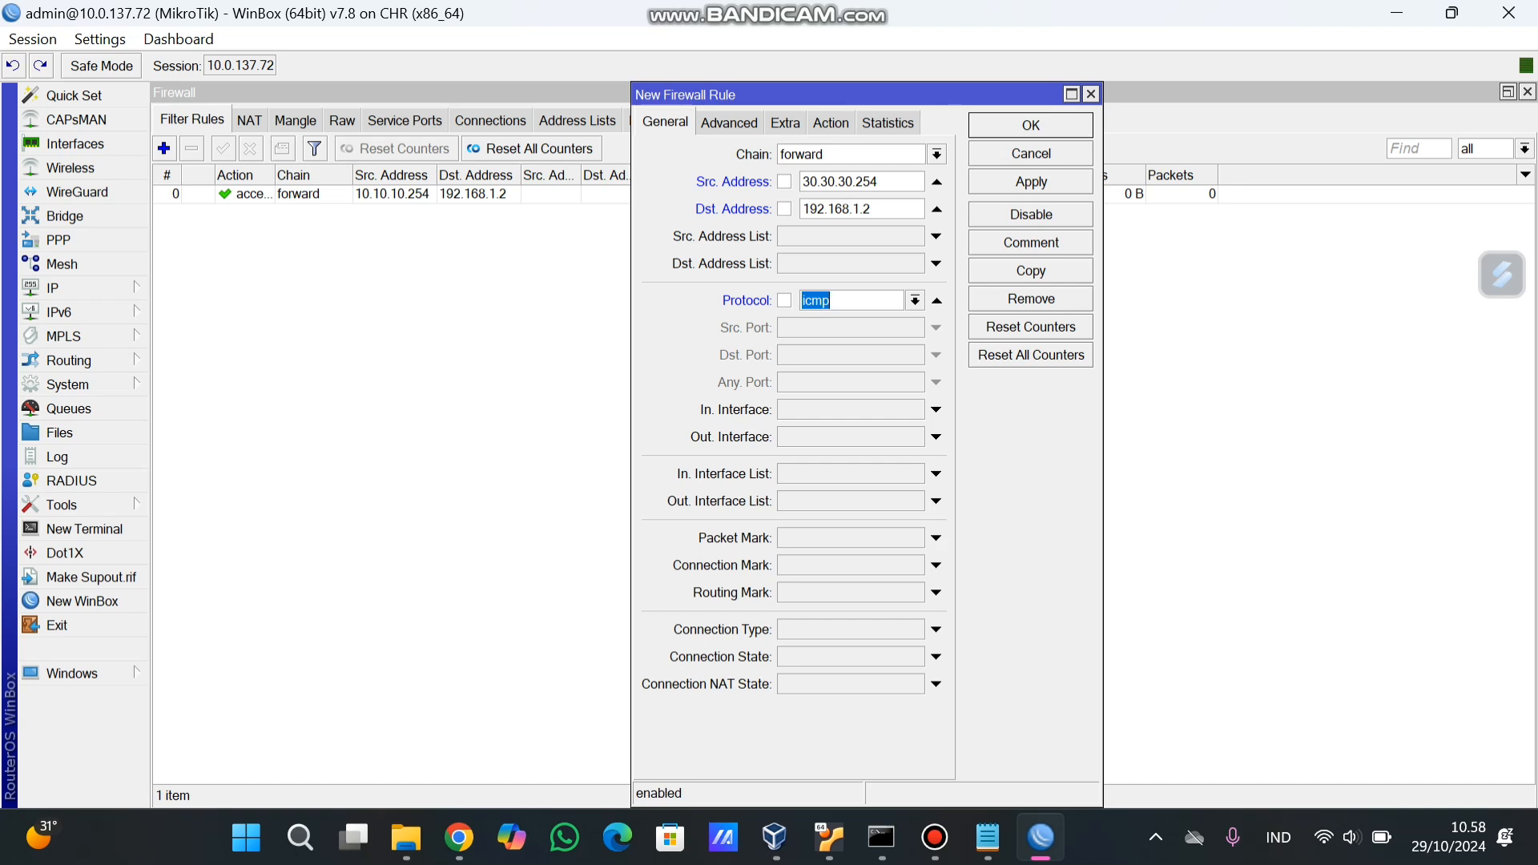
pyautogui.click(830, 123)
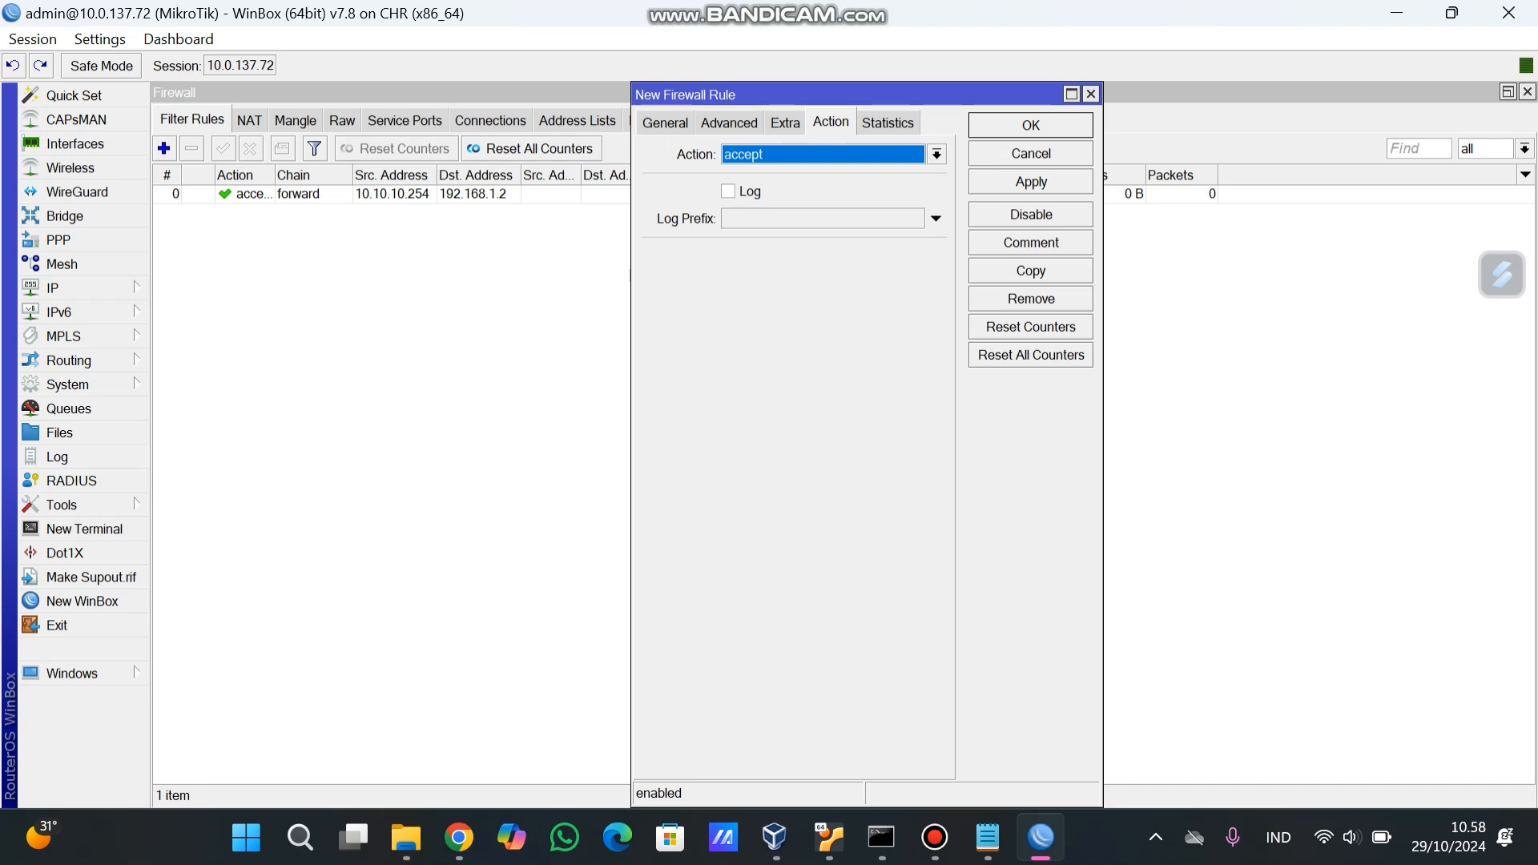
pyautogui.click(1031, 182)
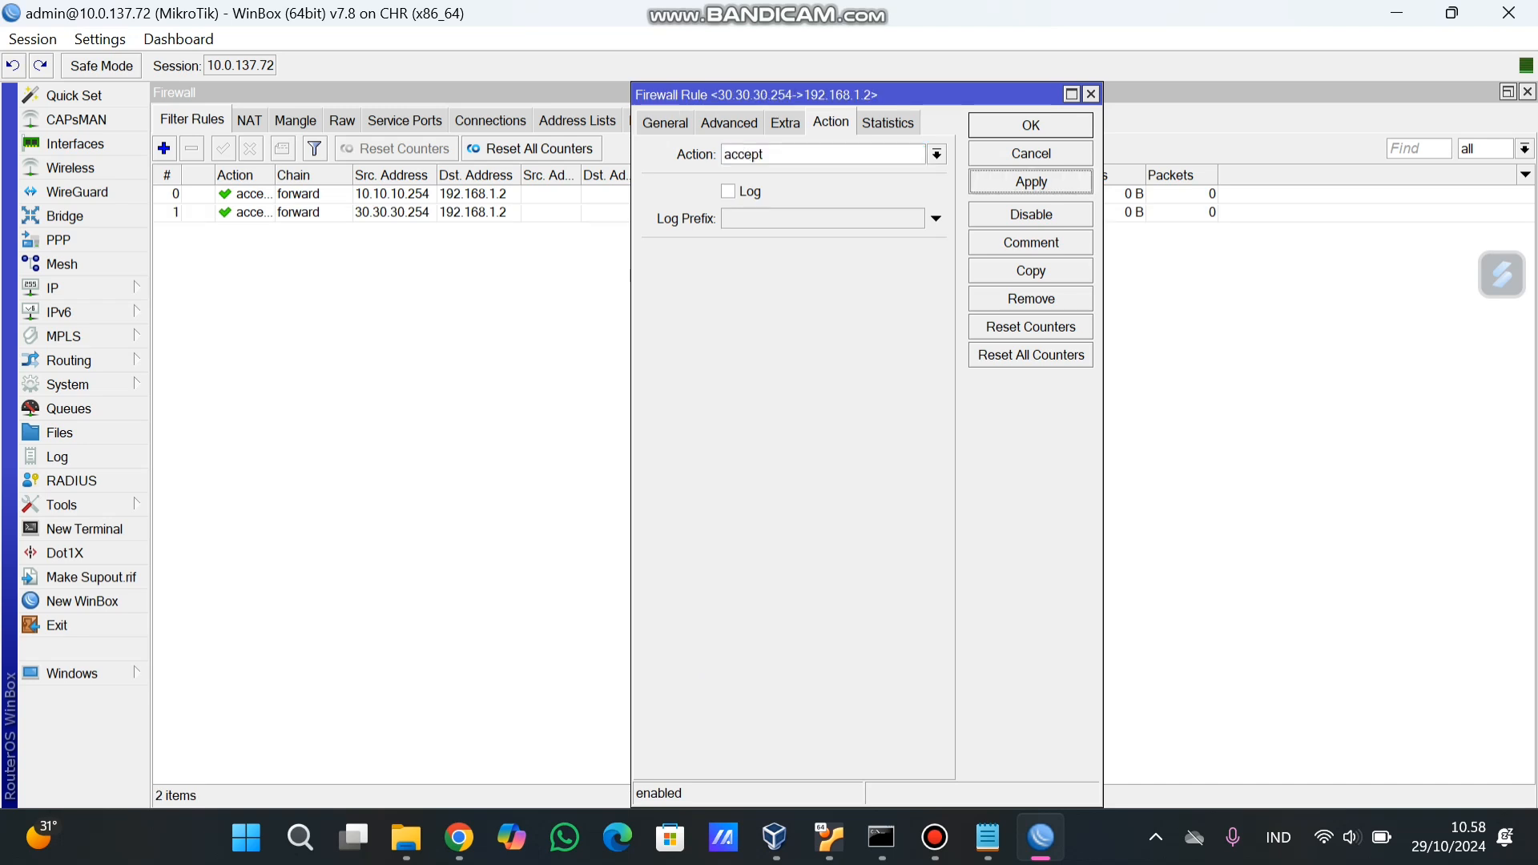
pyautogui.press('Return')
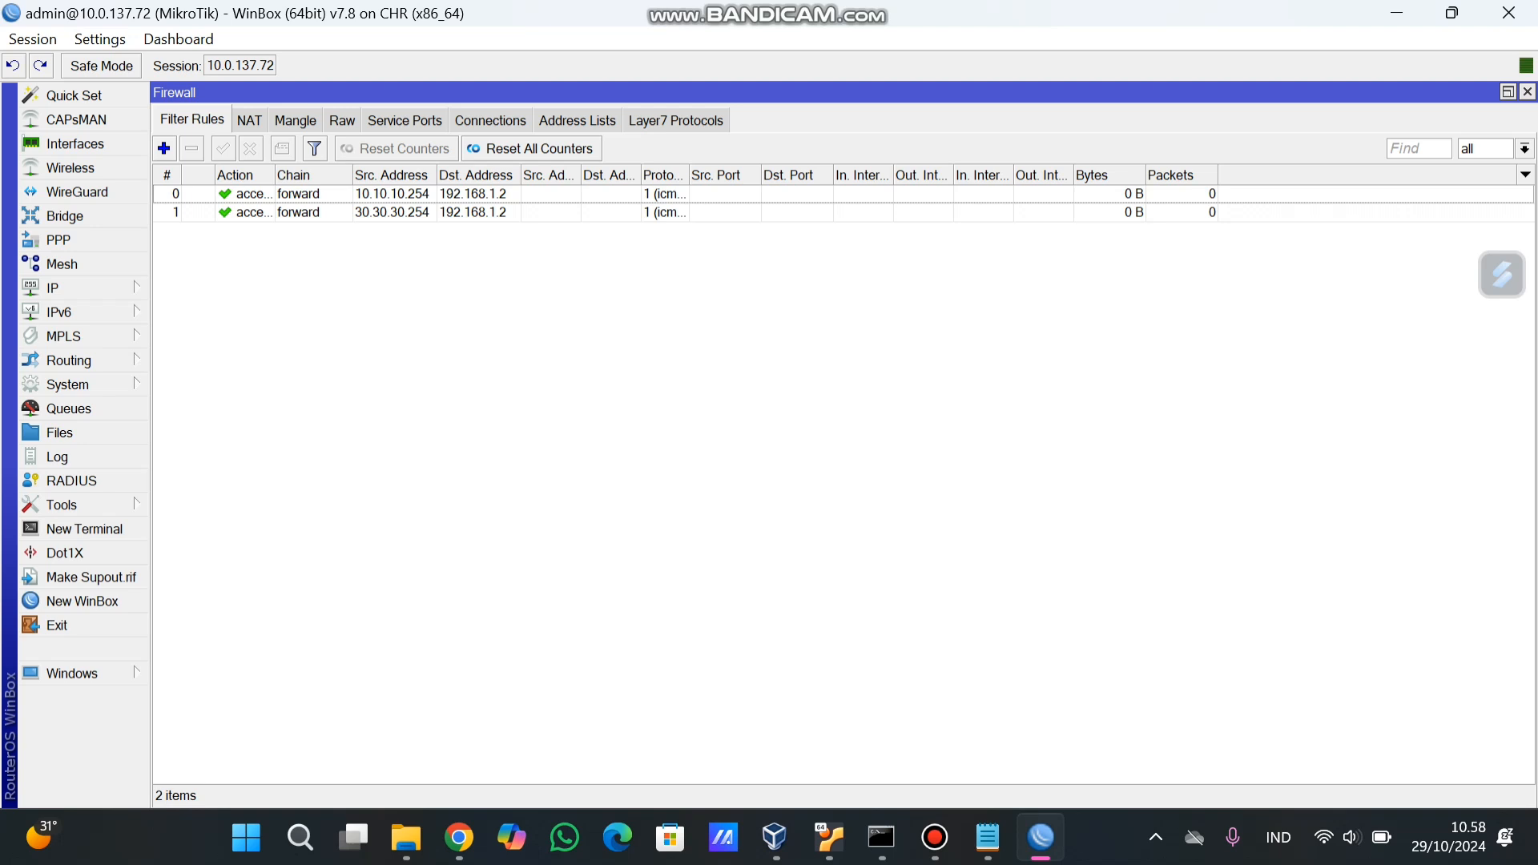
# Start a third forward-chain filter rule with destination address 192.168.1.2 and no source address.
pyautogui.click(163, 149)
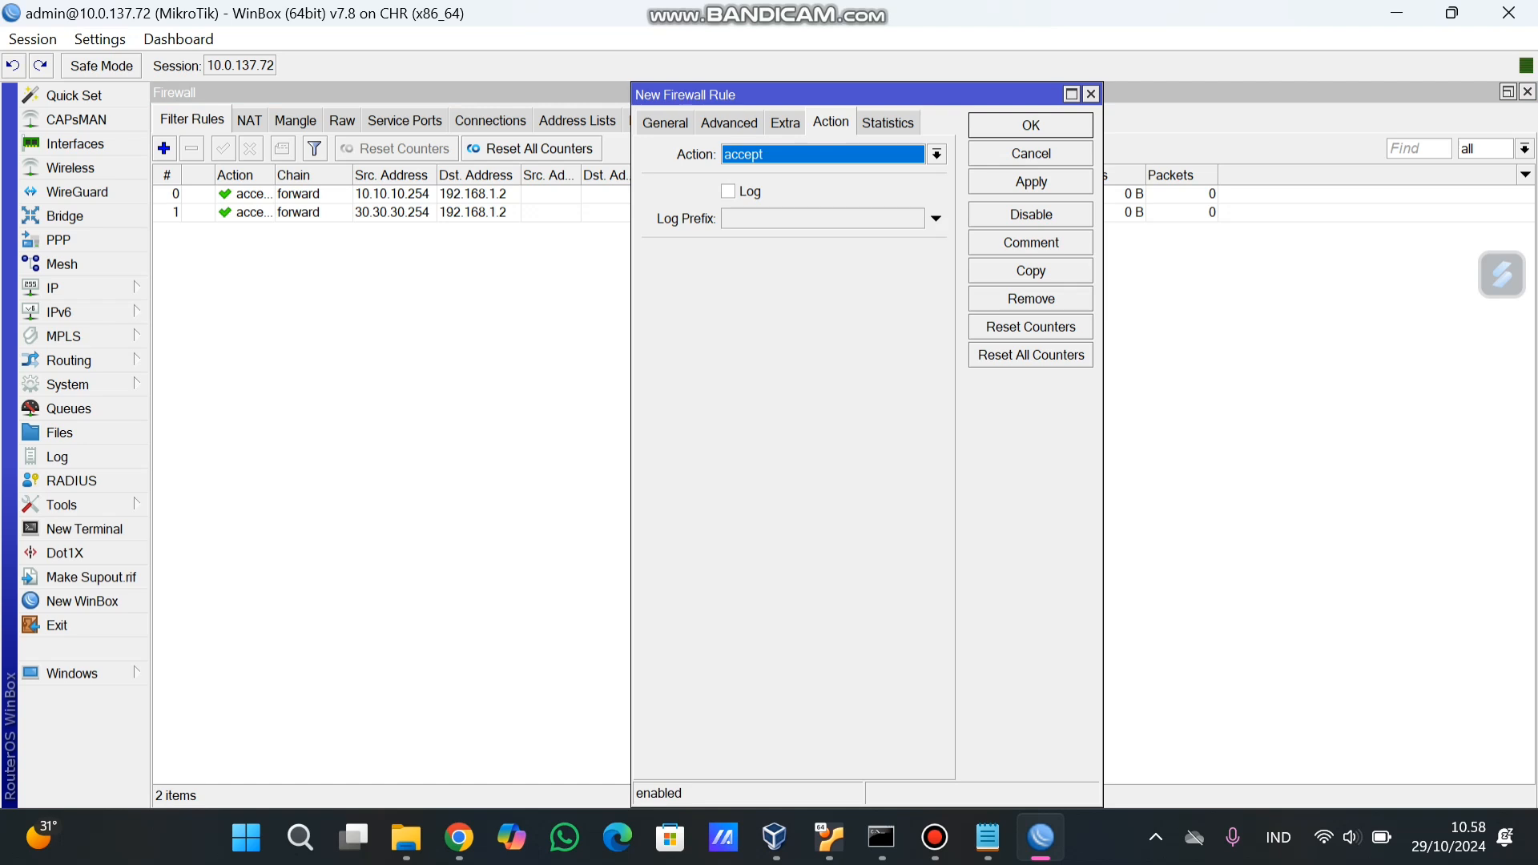
pyautogui.click(665, 122)
pyautogui.click(850, 182)
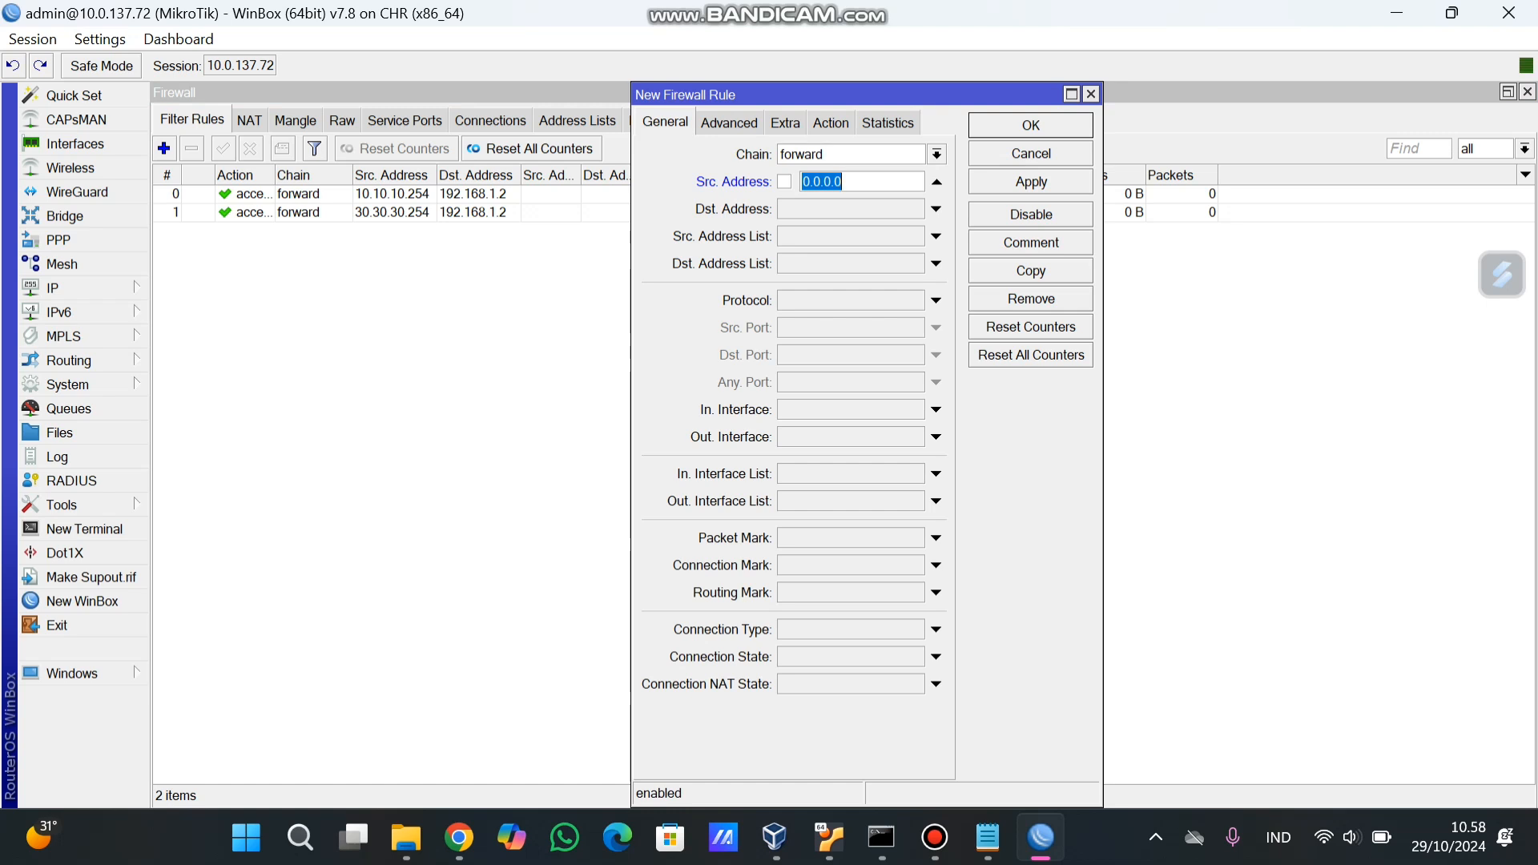
pyautogui.click(850, 209)
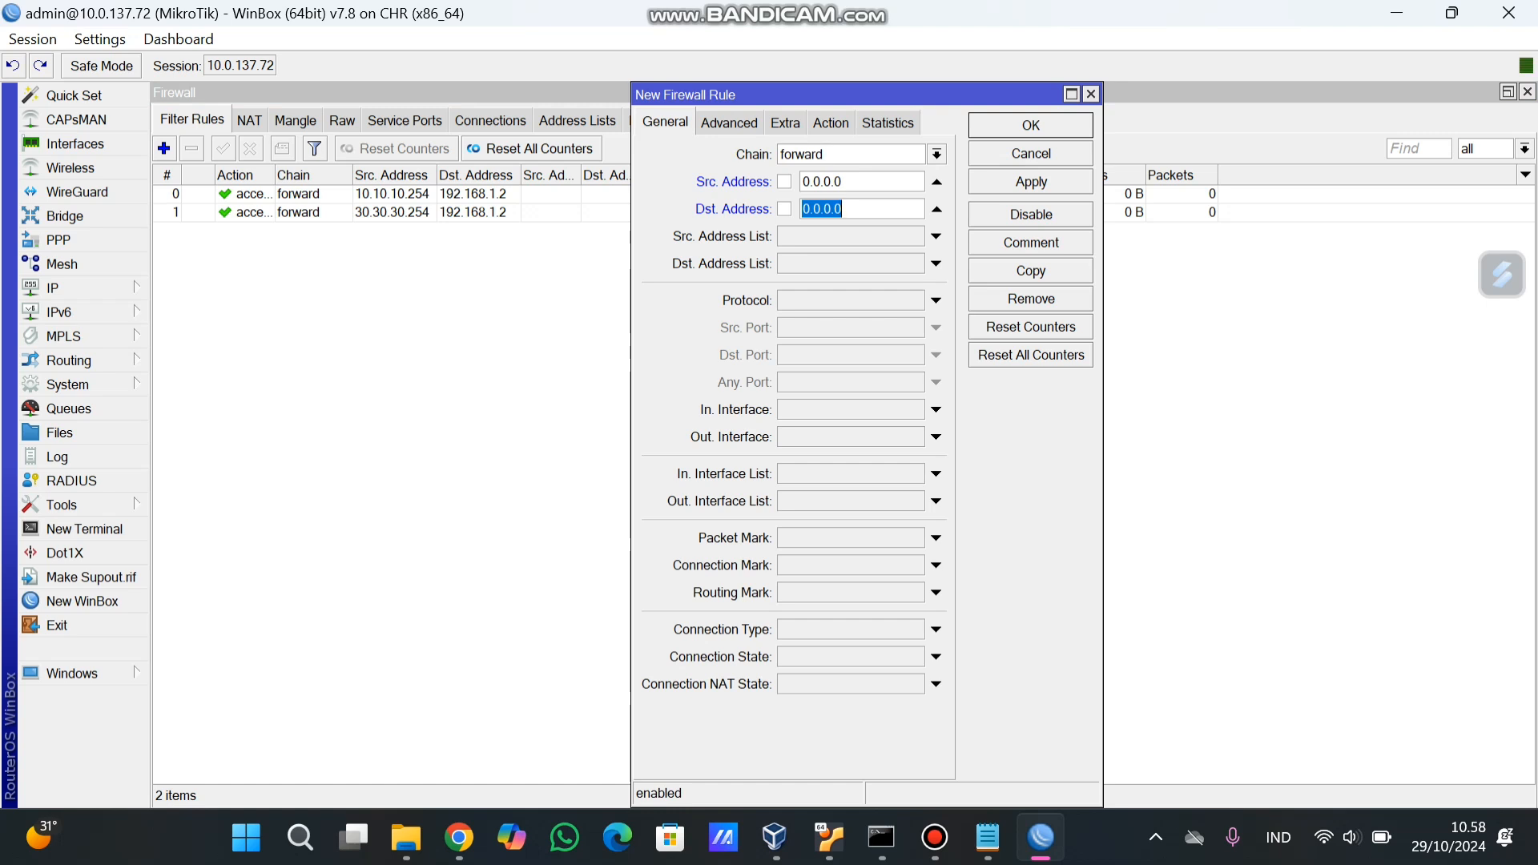
pyautogui.write('192.168.1.2')
pyautogui.press('BackSpace')
pyautogui.press('BackSpace')
pyautogui.press('BackSpace')
pyautogui.press('BackSpace')
pyautogui.press('BackSpace')
pyautogui.press('BackSpace')
pyautogui.press('BackSpace')
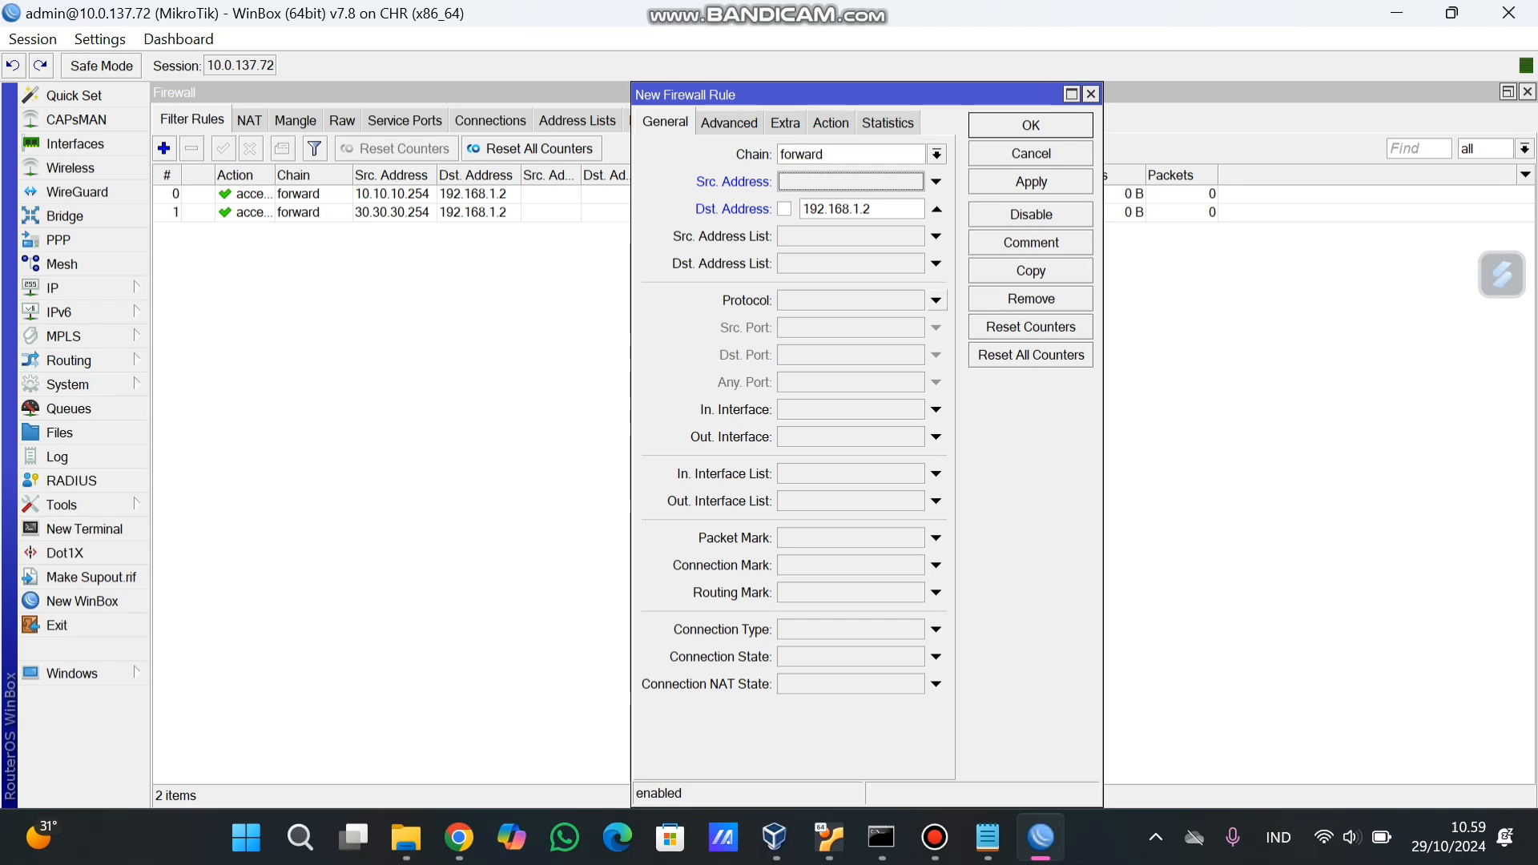
# Set the protocol of the rule without a source address to icmp.
pyautogui.click(936, 301)
pyautogui.click(915, 300)
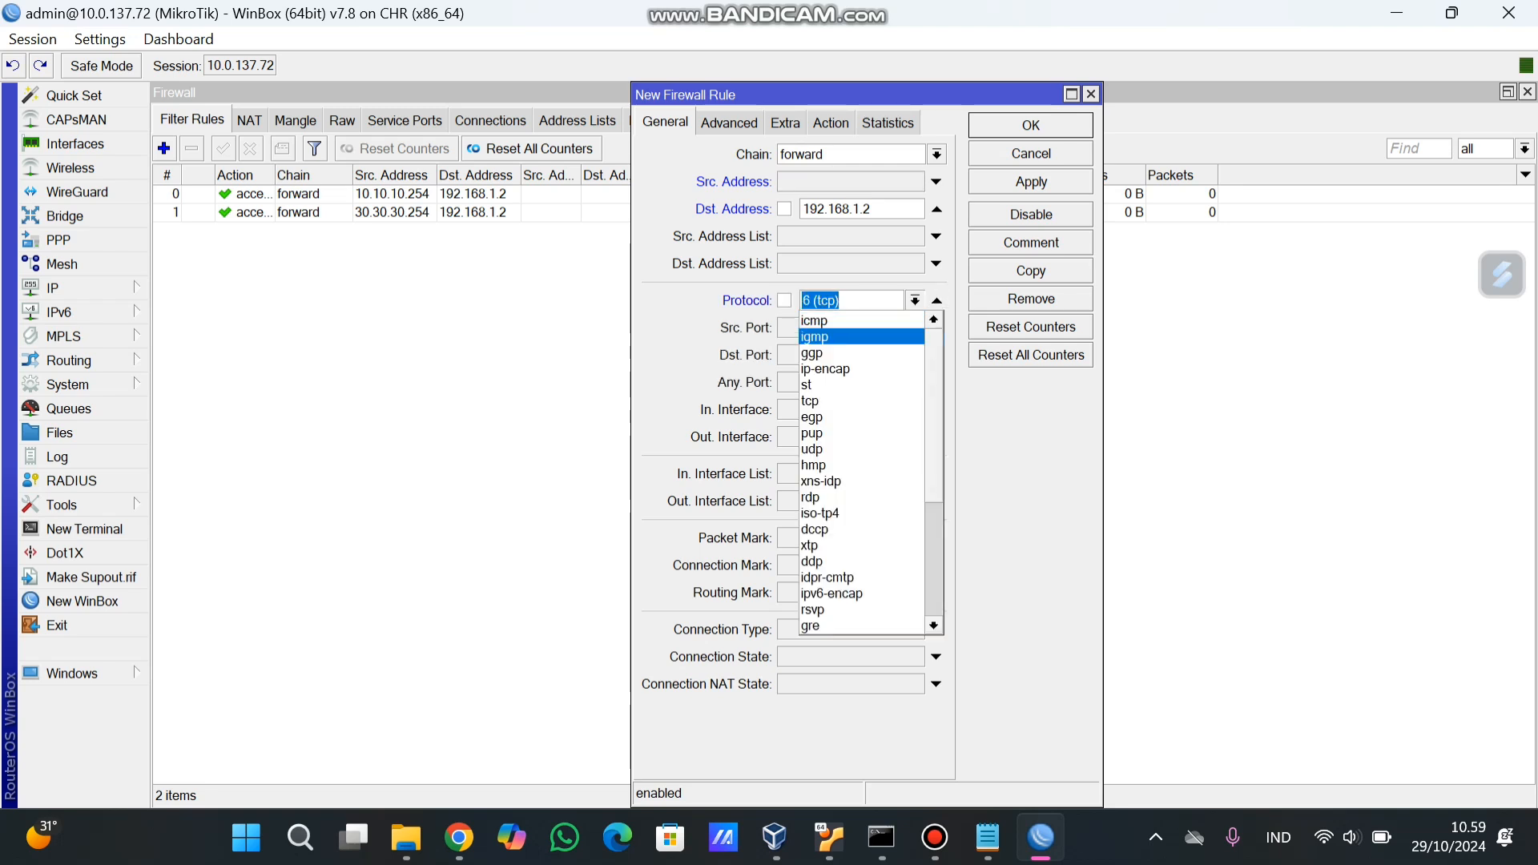
pyautogui.click(849, 337)
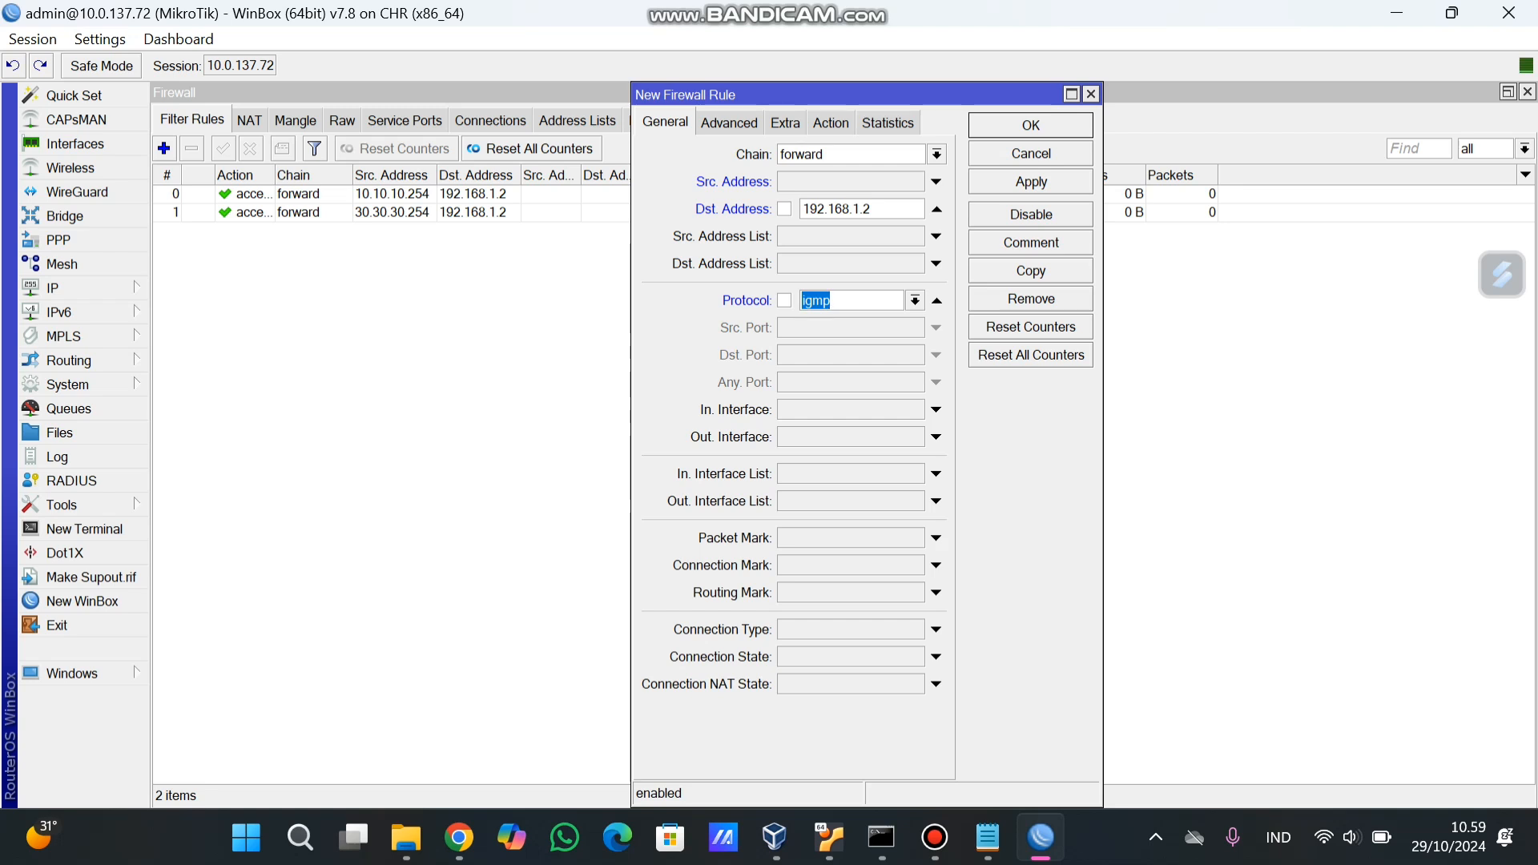
pyautogui.click(914, 301)
pyautogui.click(849, 319)
# Set the new ICMP rule's action to drop and save the rule.
pyautogui.click(830, 123)
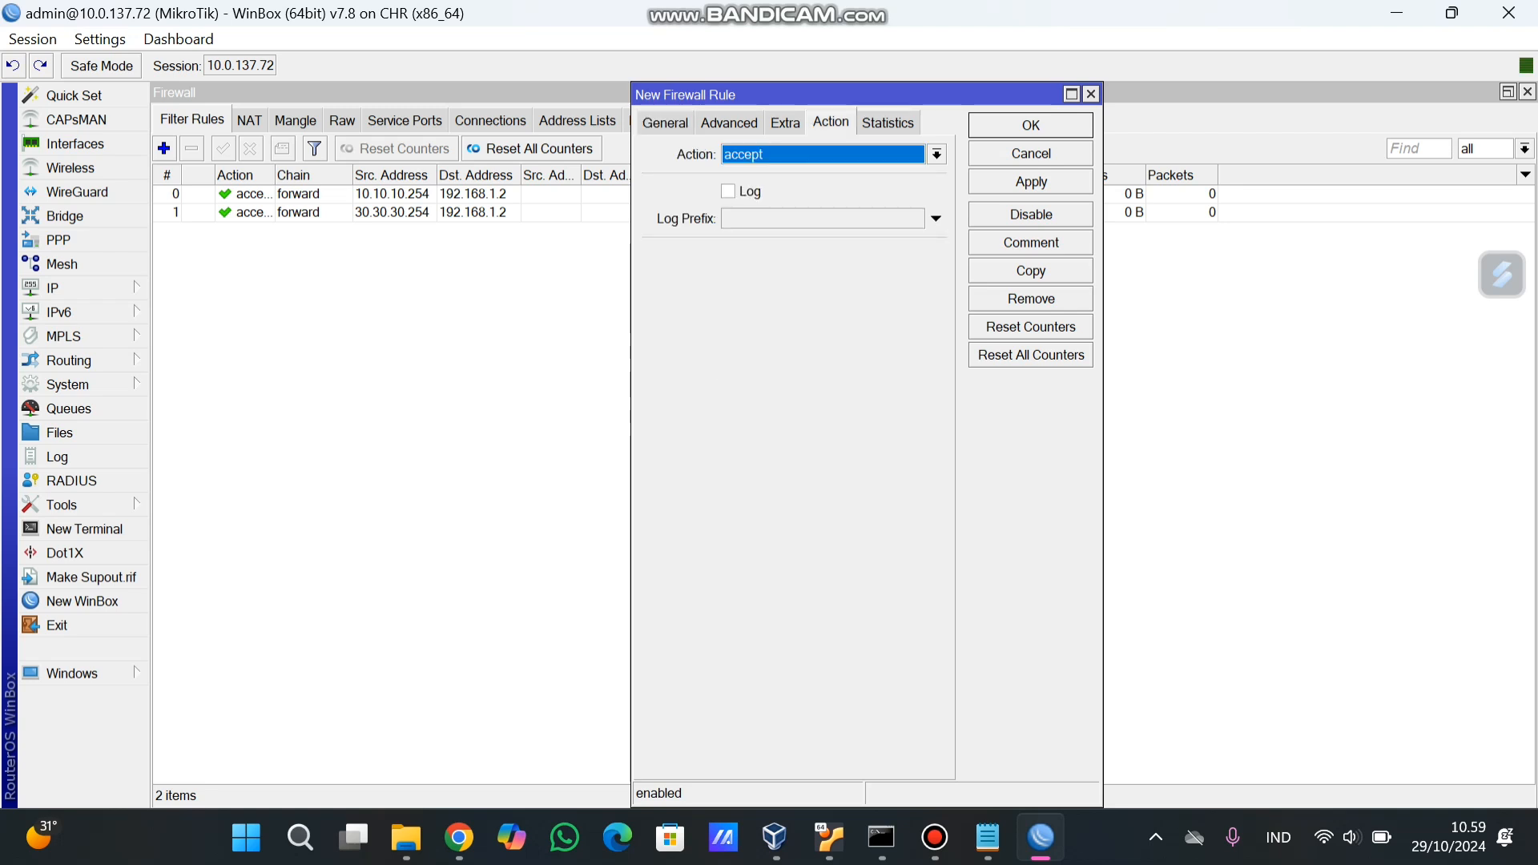
pyautogui.click(936, 154)
pyautogui.press('Down')
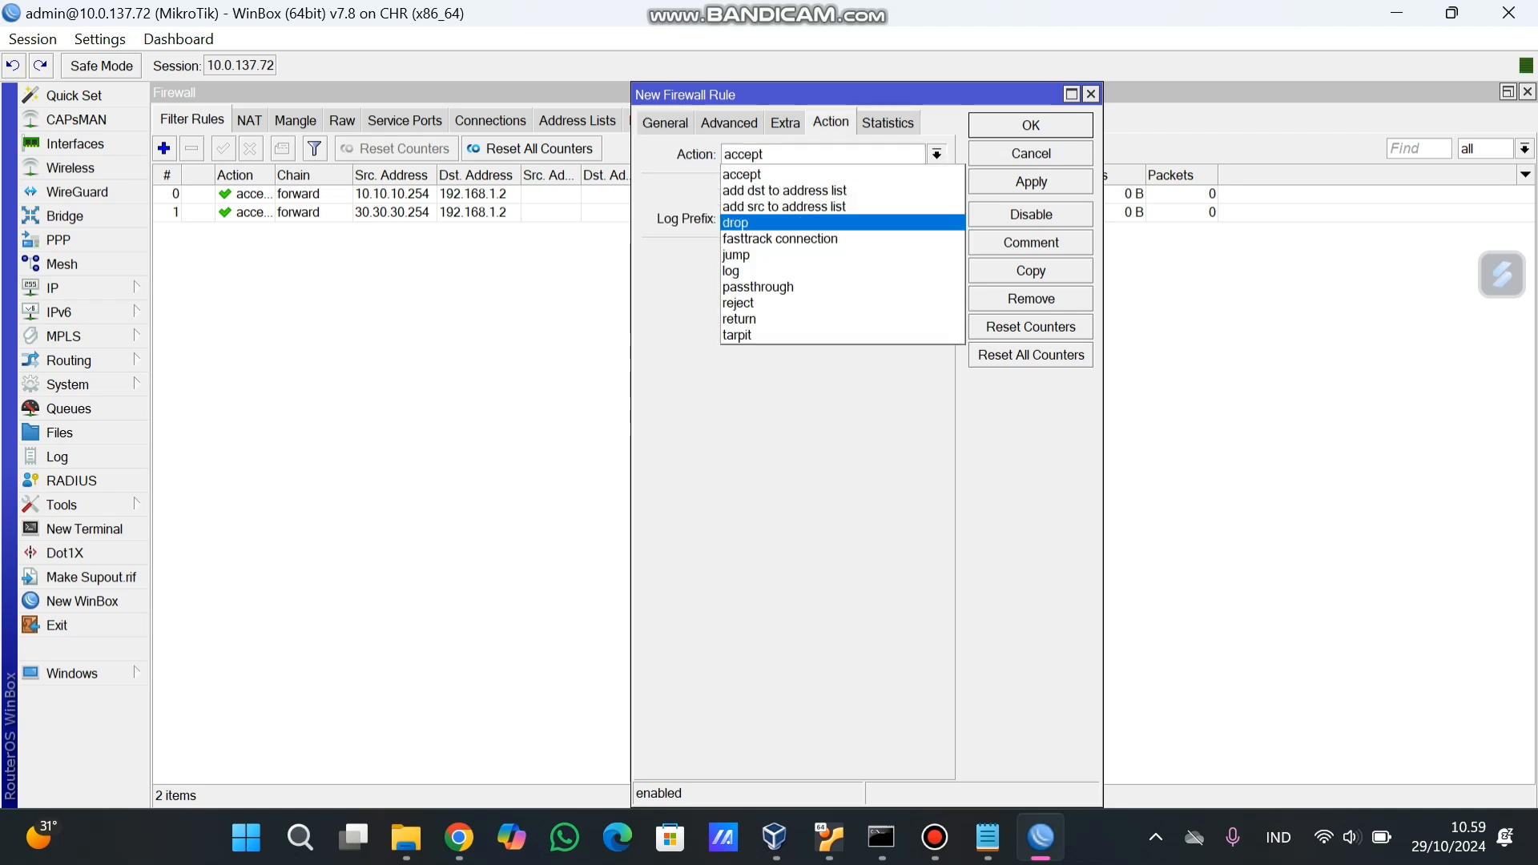
pyautogui.press('Return')
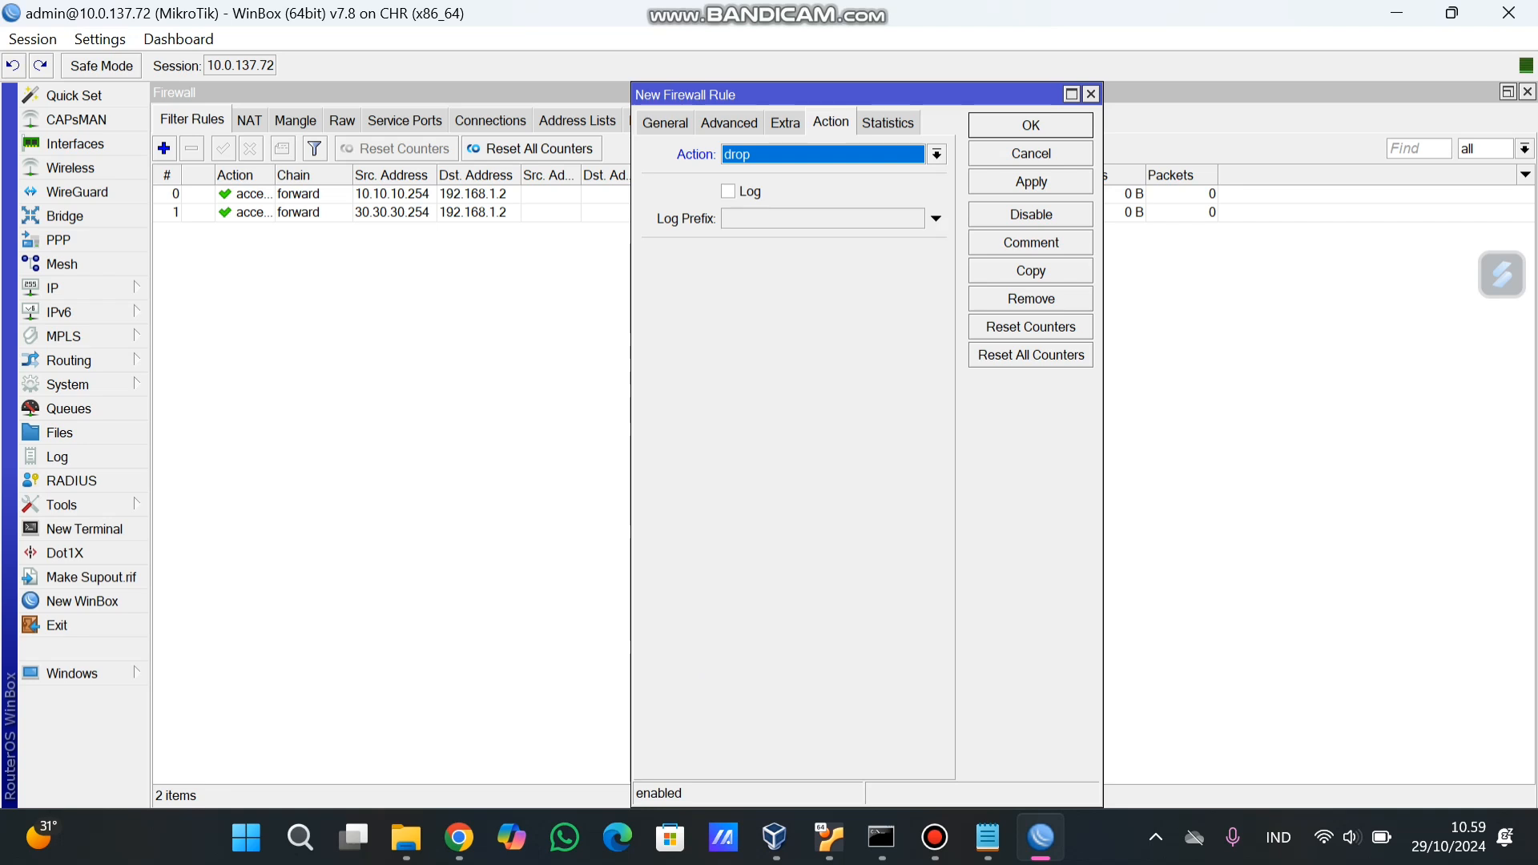
pyautogui.click(1031, 182)
pyautogui.click(1031, 125)
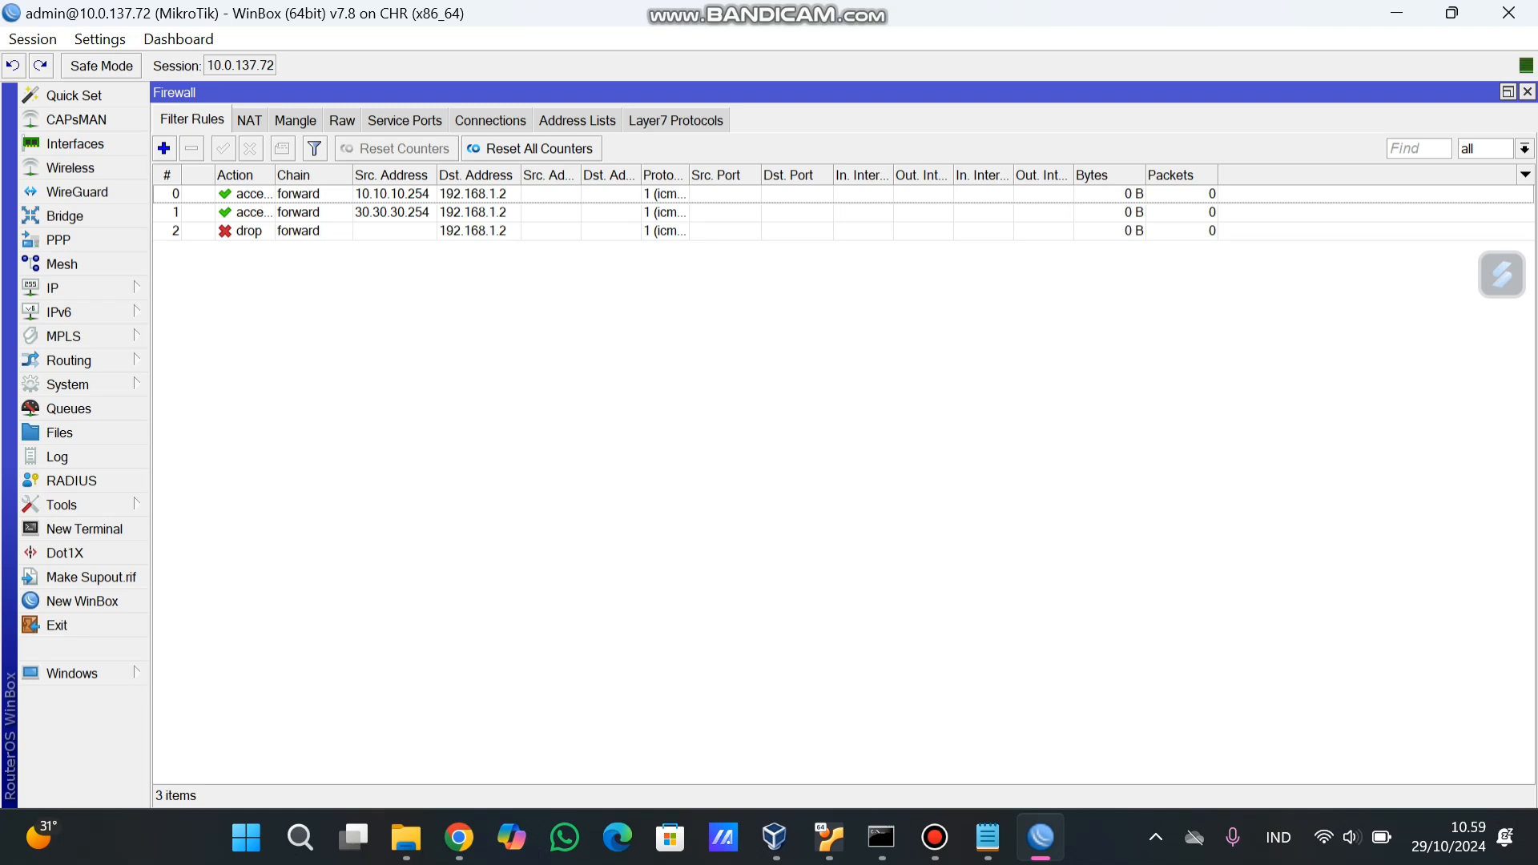
# Switch to the PNETLab topology in Chrome and ping 192.168.1.2 from PC 1's terminal.
pyautogui.click(458, 837)
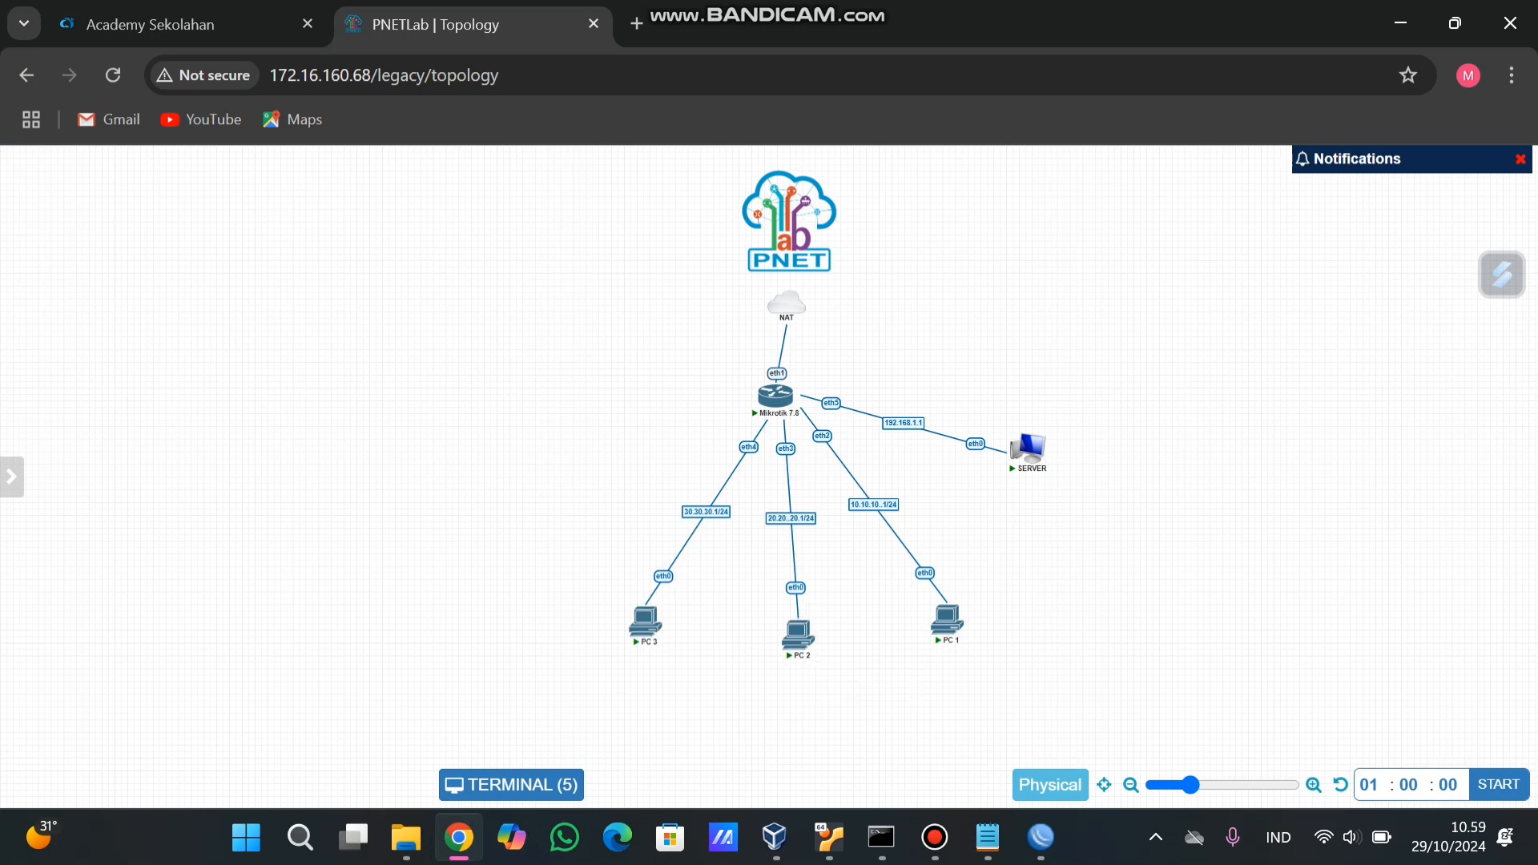
pyautogui.click(947, 616)
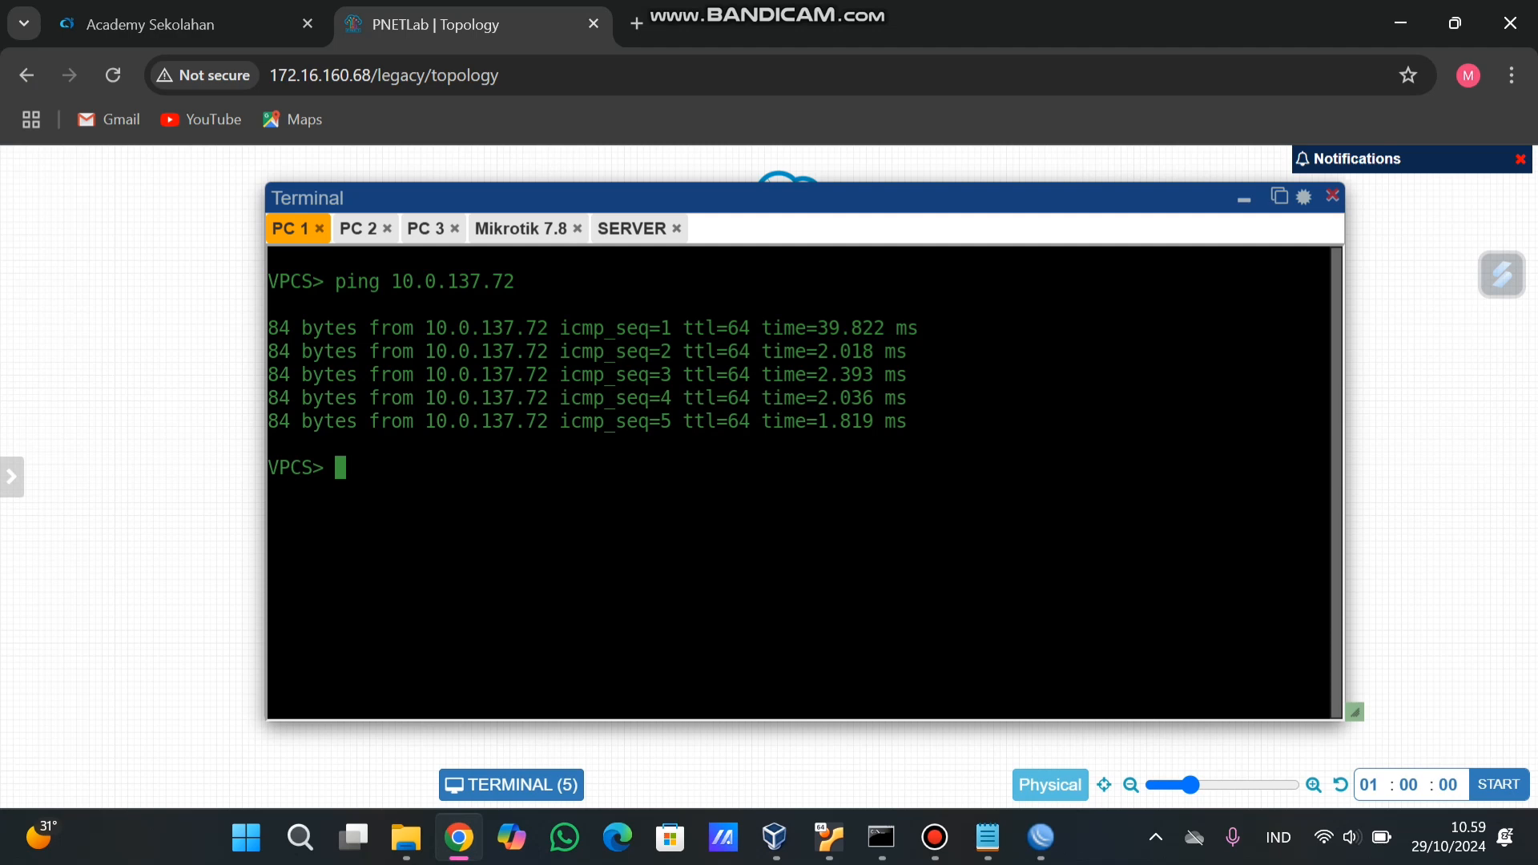
pyautogui.write('ping 192.168')
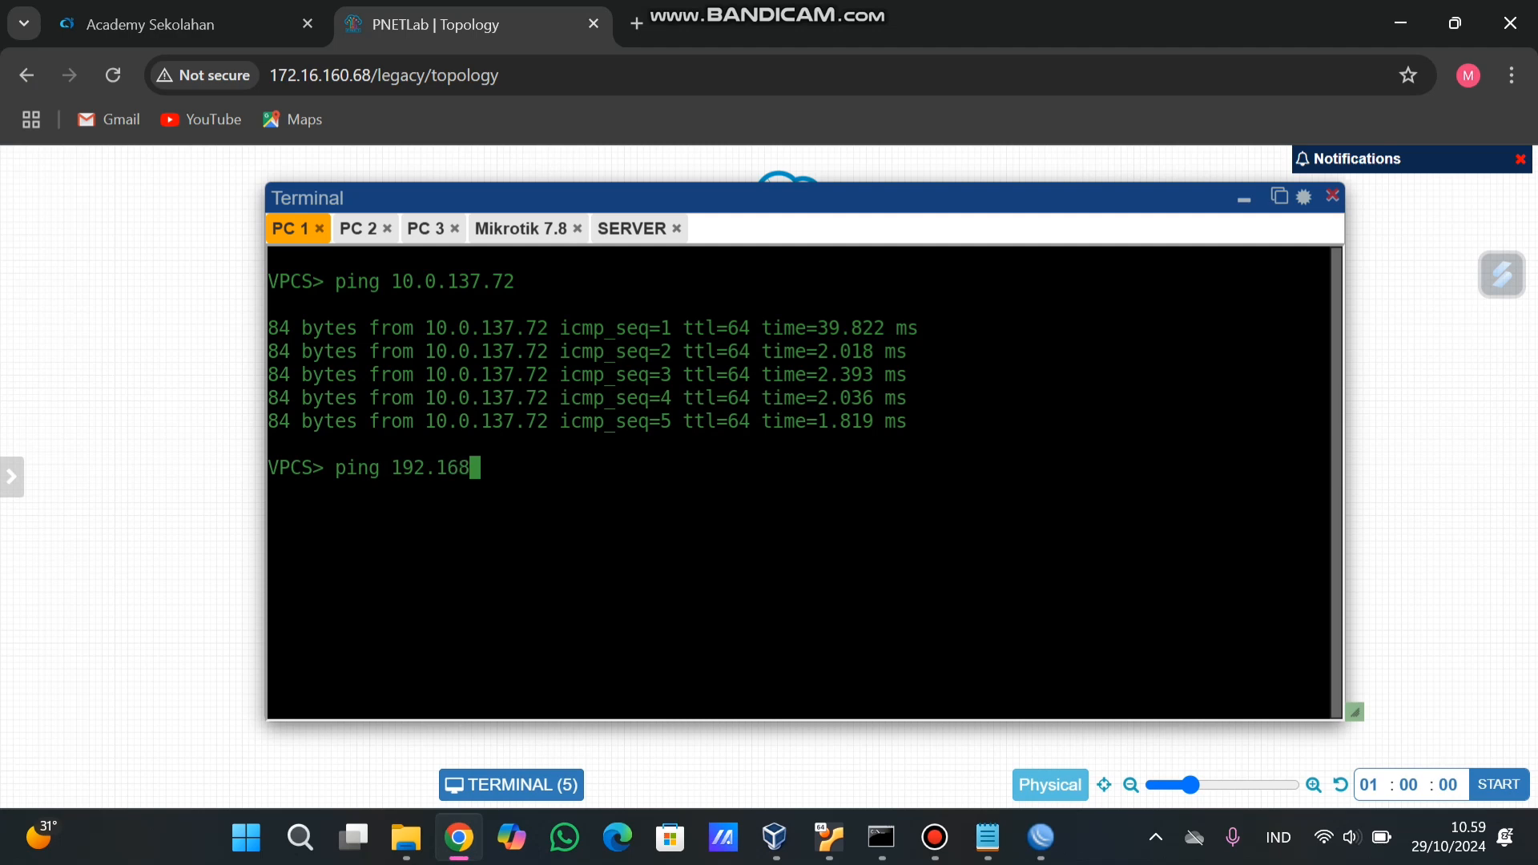
pyautogui.write('.1..')
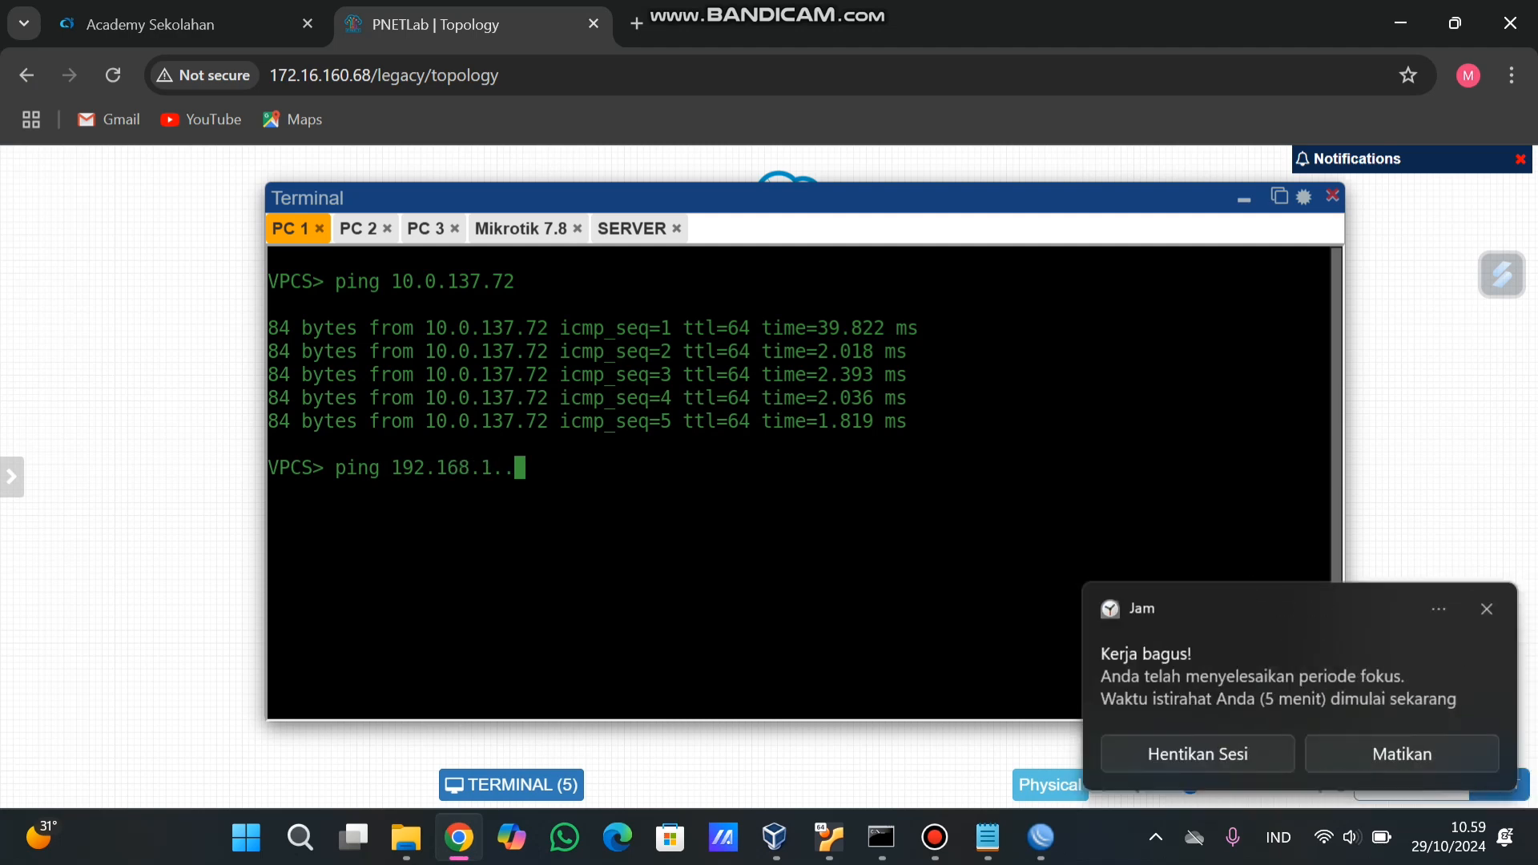
pyautogui.press('BackSpace')
pyautogui.write('2')
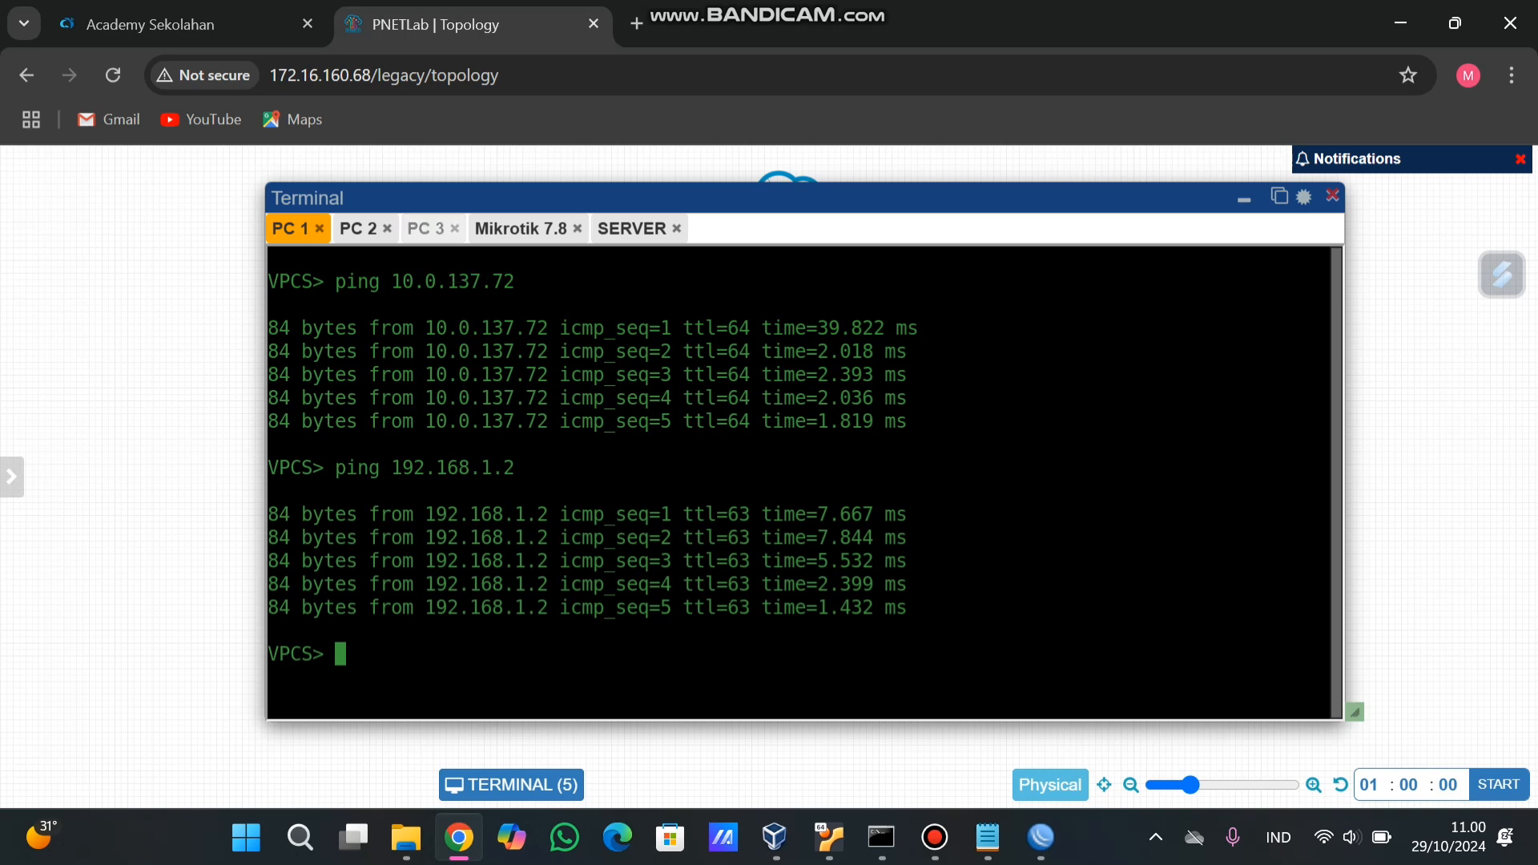
# Ping 192.168.1.2 from PC 3's terminal to test the forward rules.
pyautogui.click(425, 228)
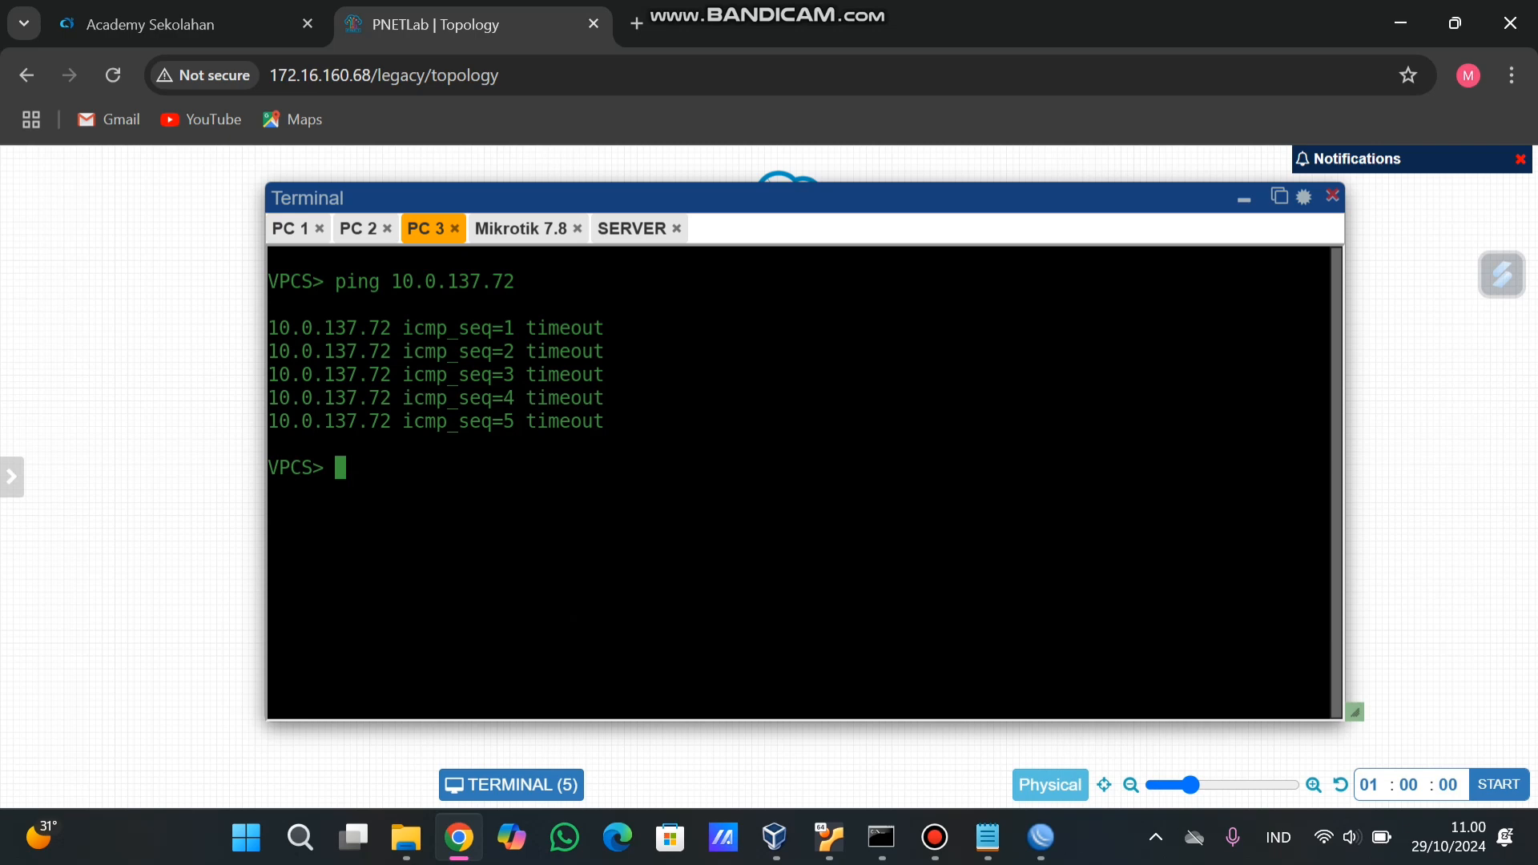
pyautogui.write('ping 192.16')
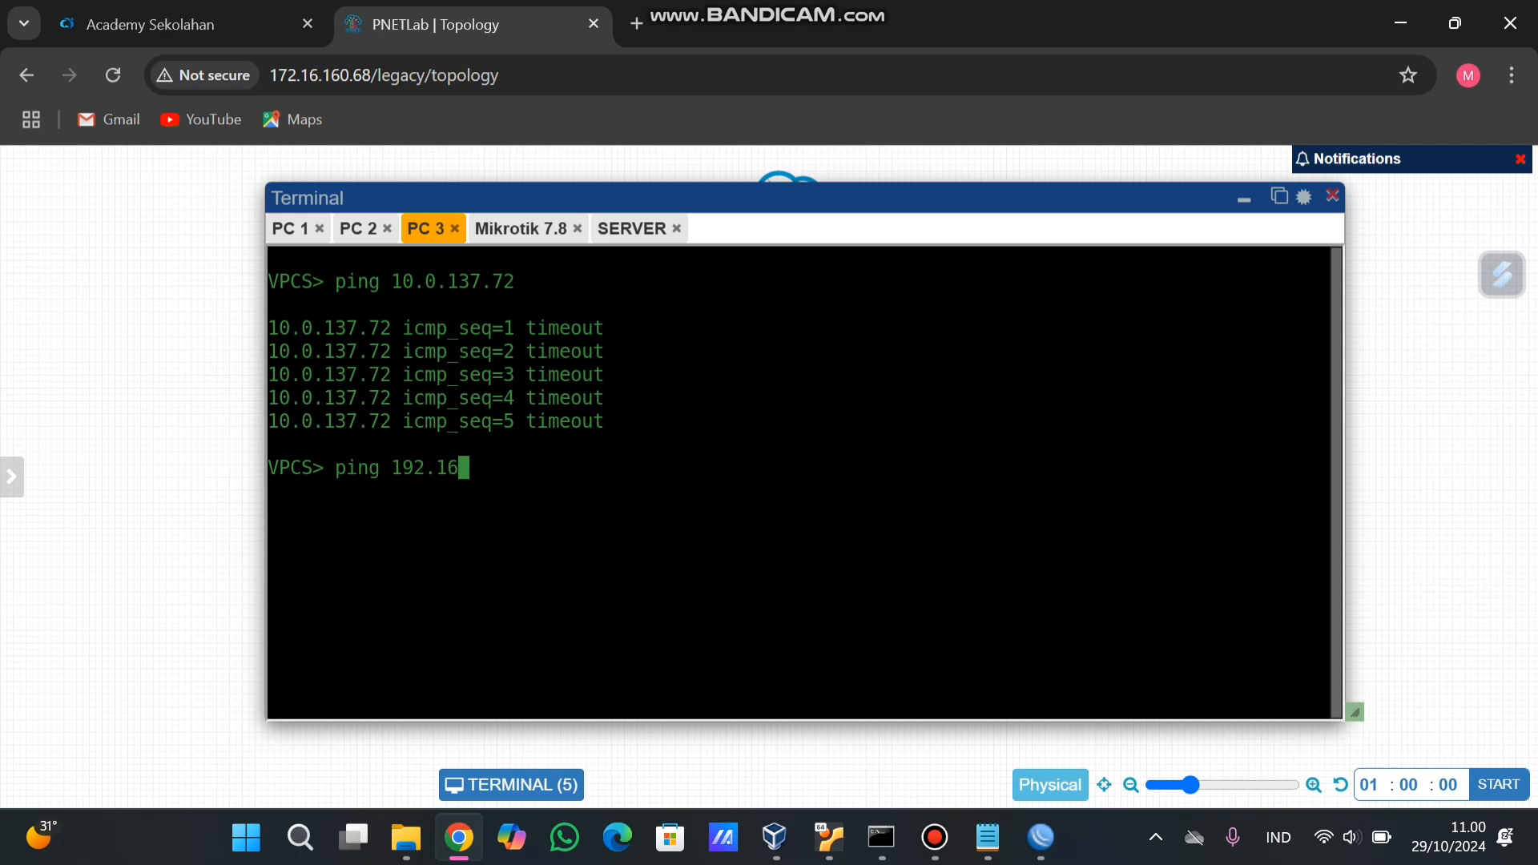
pyautogui.write('8.1.2')
pyautogui.press('Return')
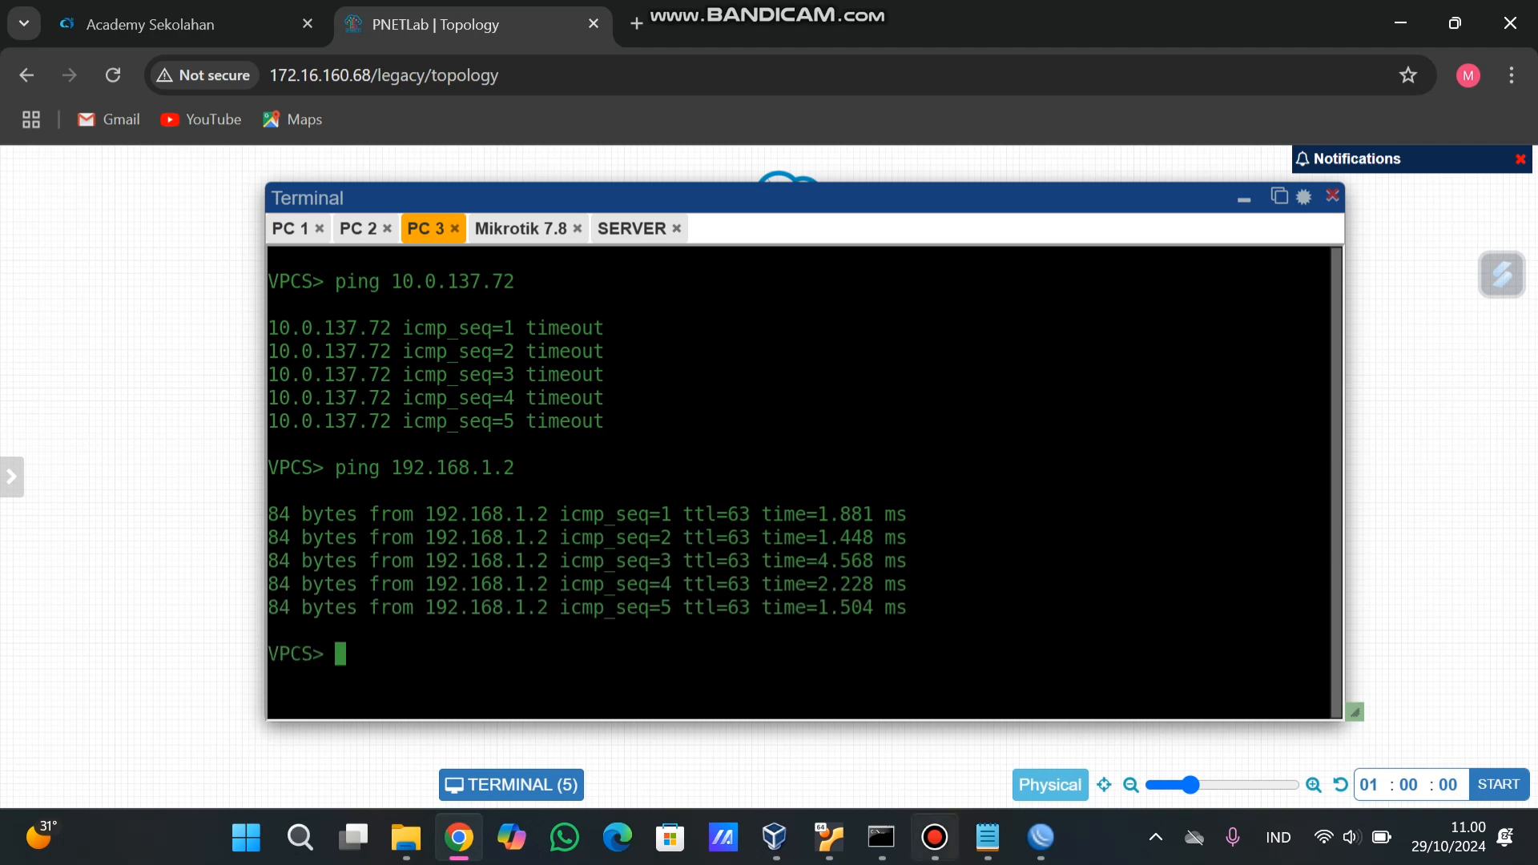
# Ping 192.168.1.2 from PC 2's terminal to test the forward rules.
pyautogui.click(934, 837)
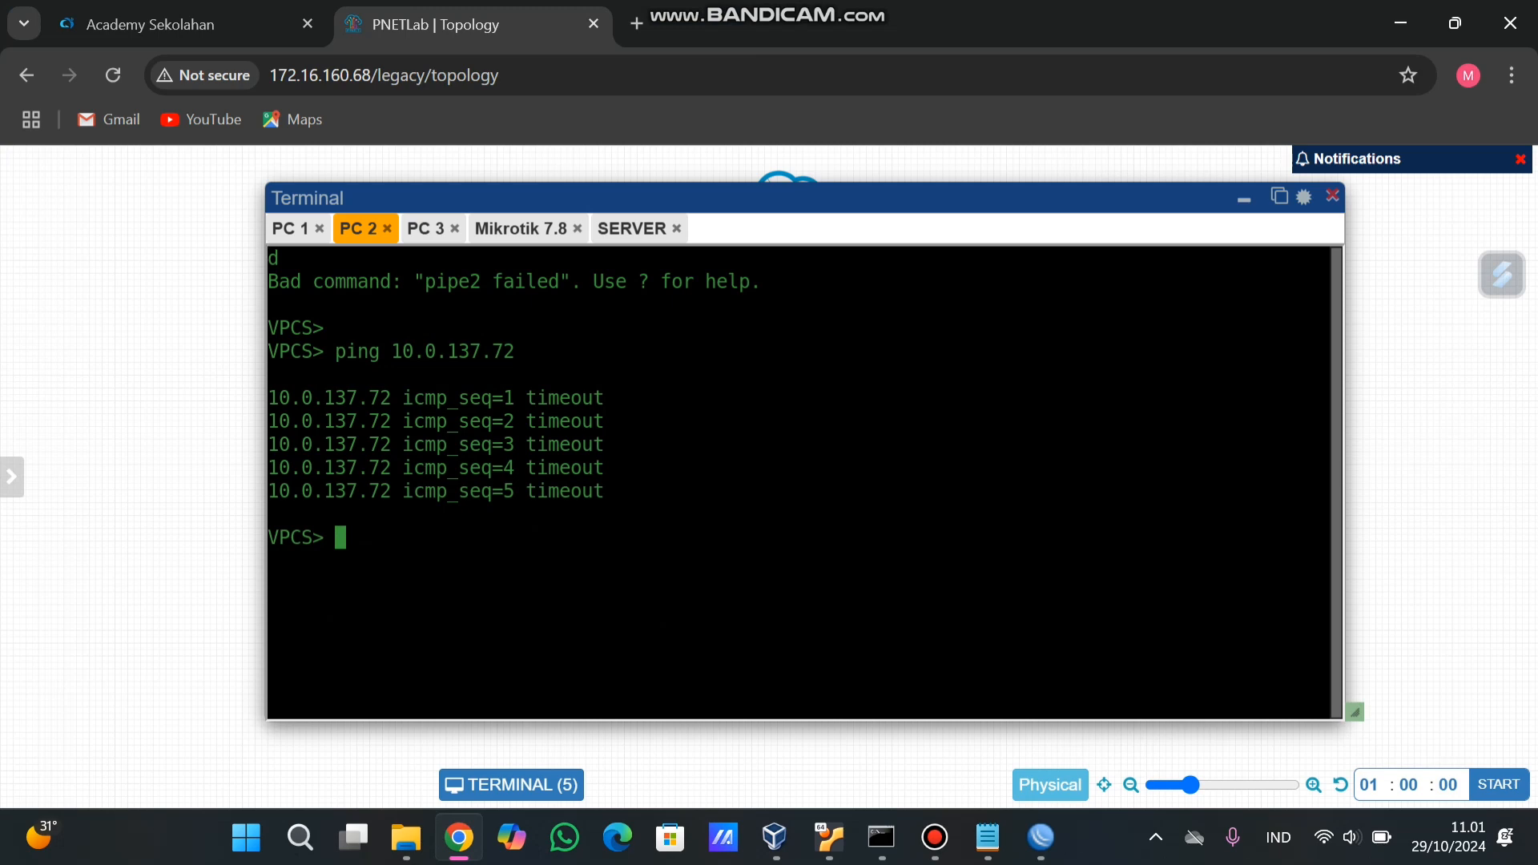
pyautogui.write('ping 192.168')
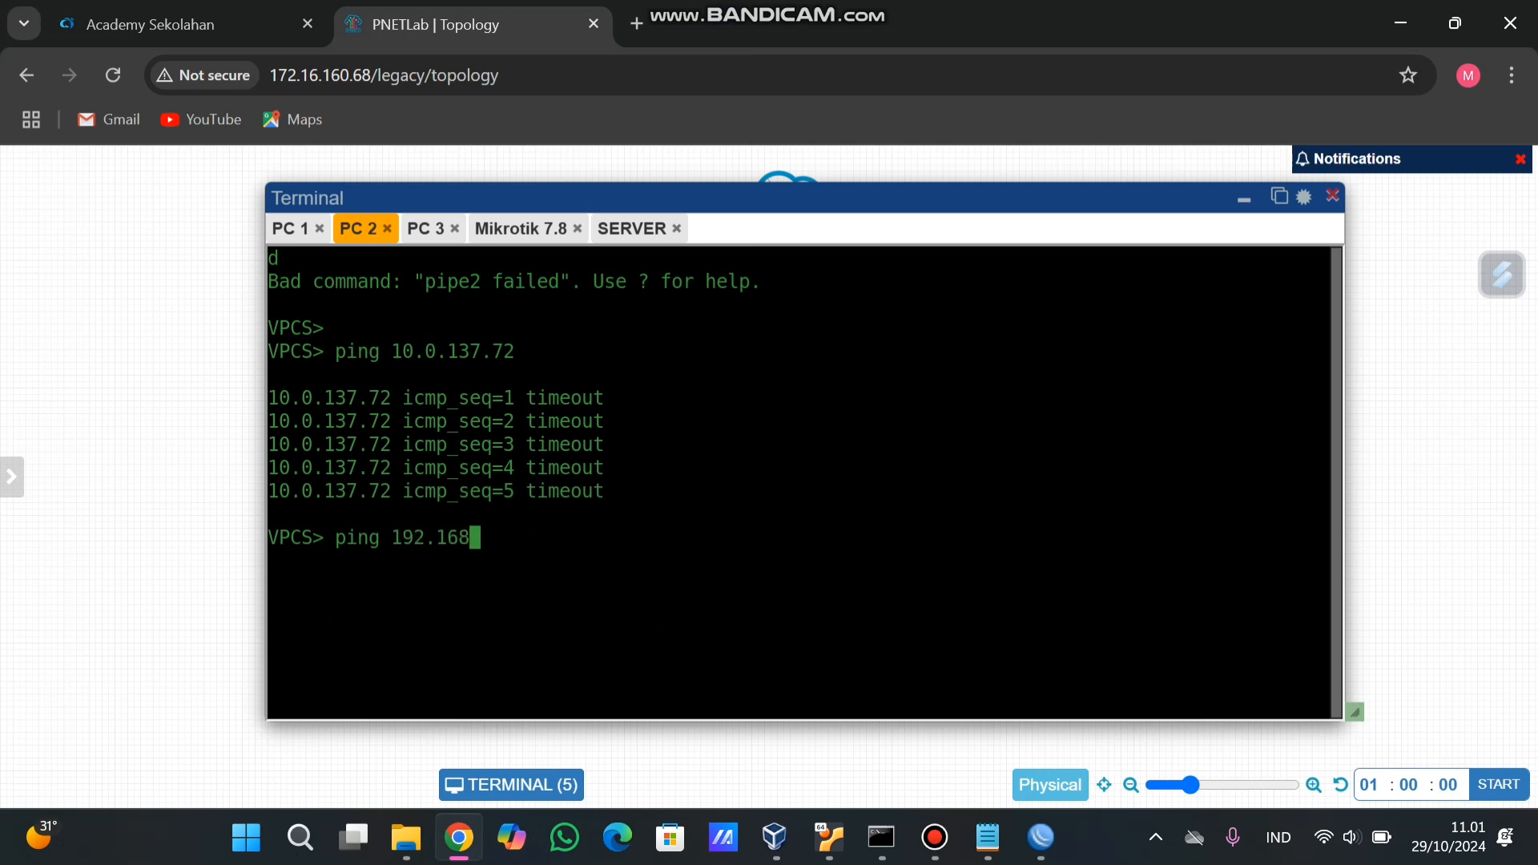
pyautogui.write('.1.2')
pyautogui.press('Return')
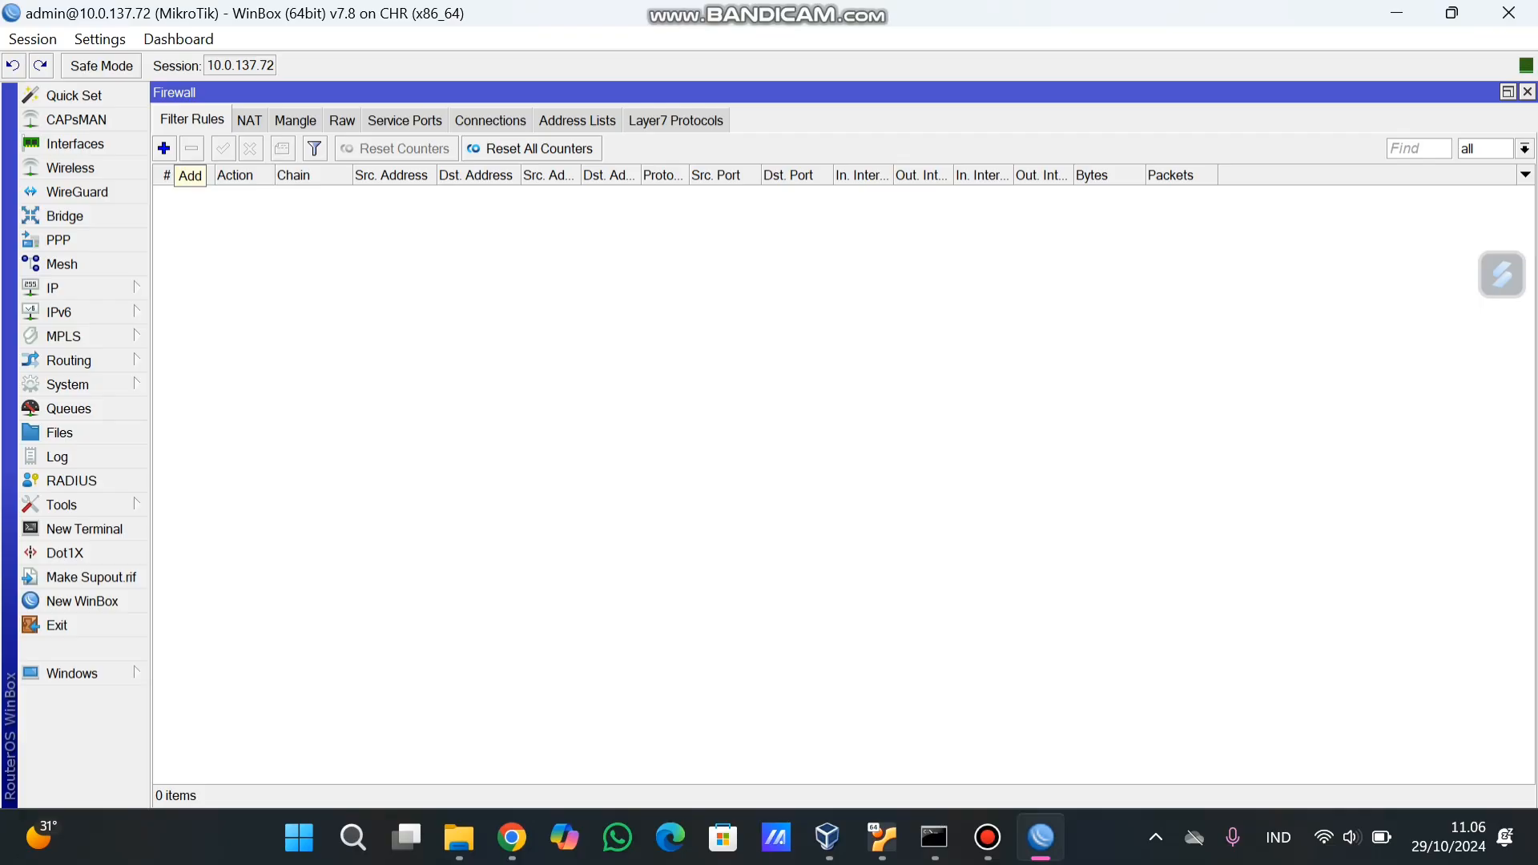
# Start a new firewall filter rule on the output chain with destination address 10.10.10.254.
pyautogui.click(163, 148)
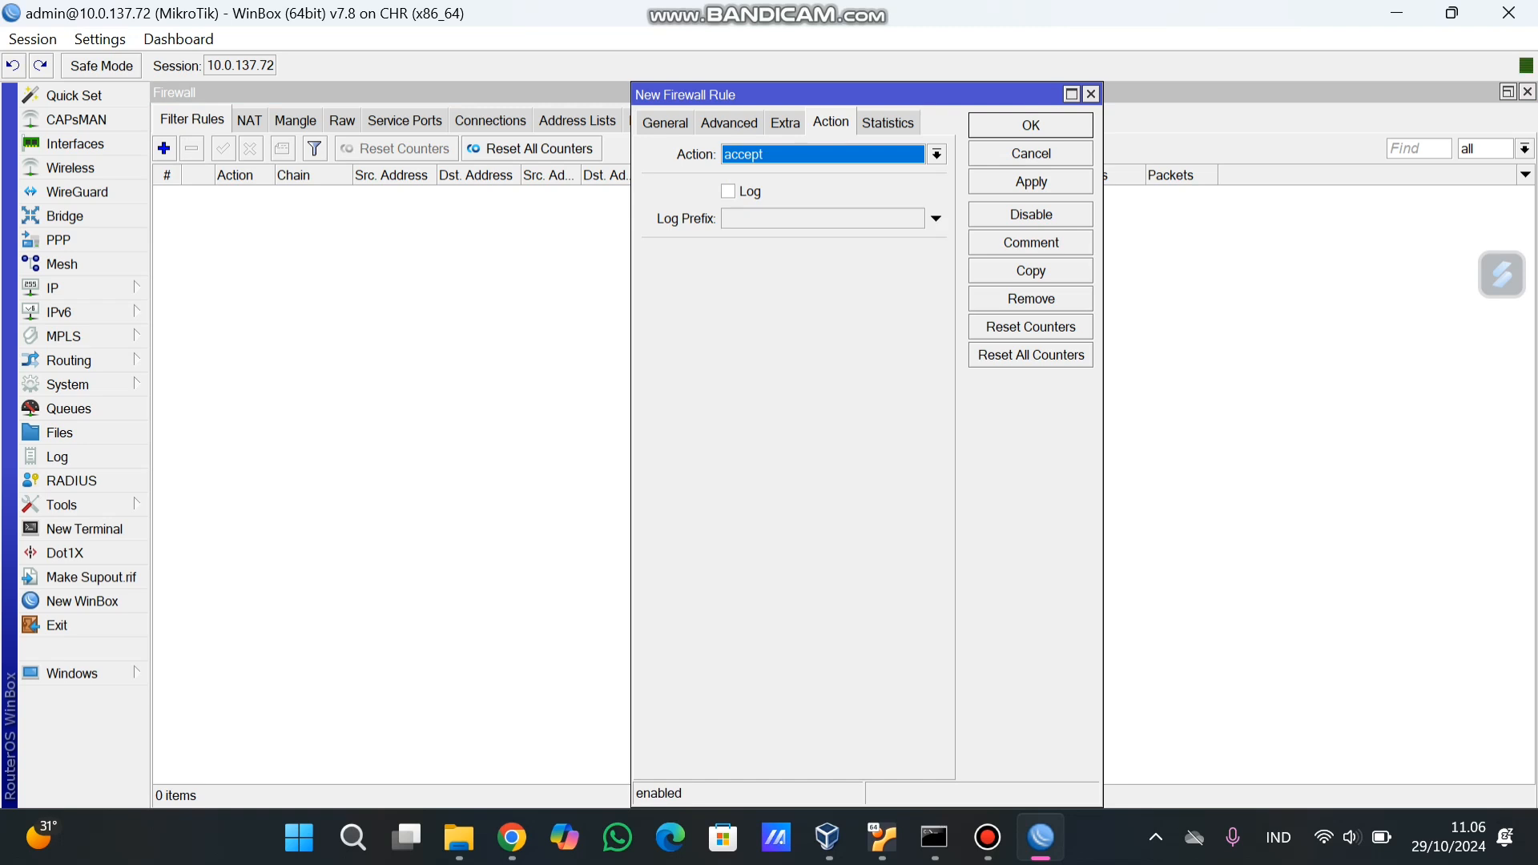
pyautogui.click(664, 122)
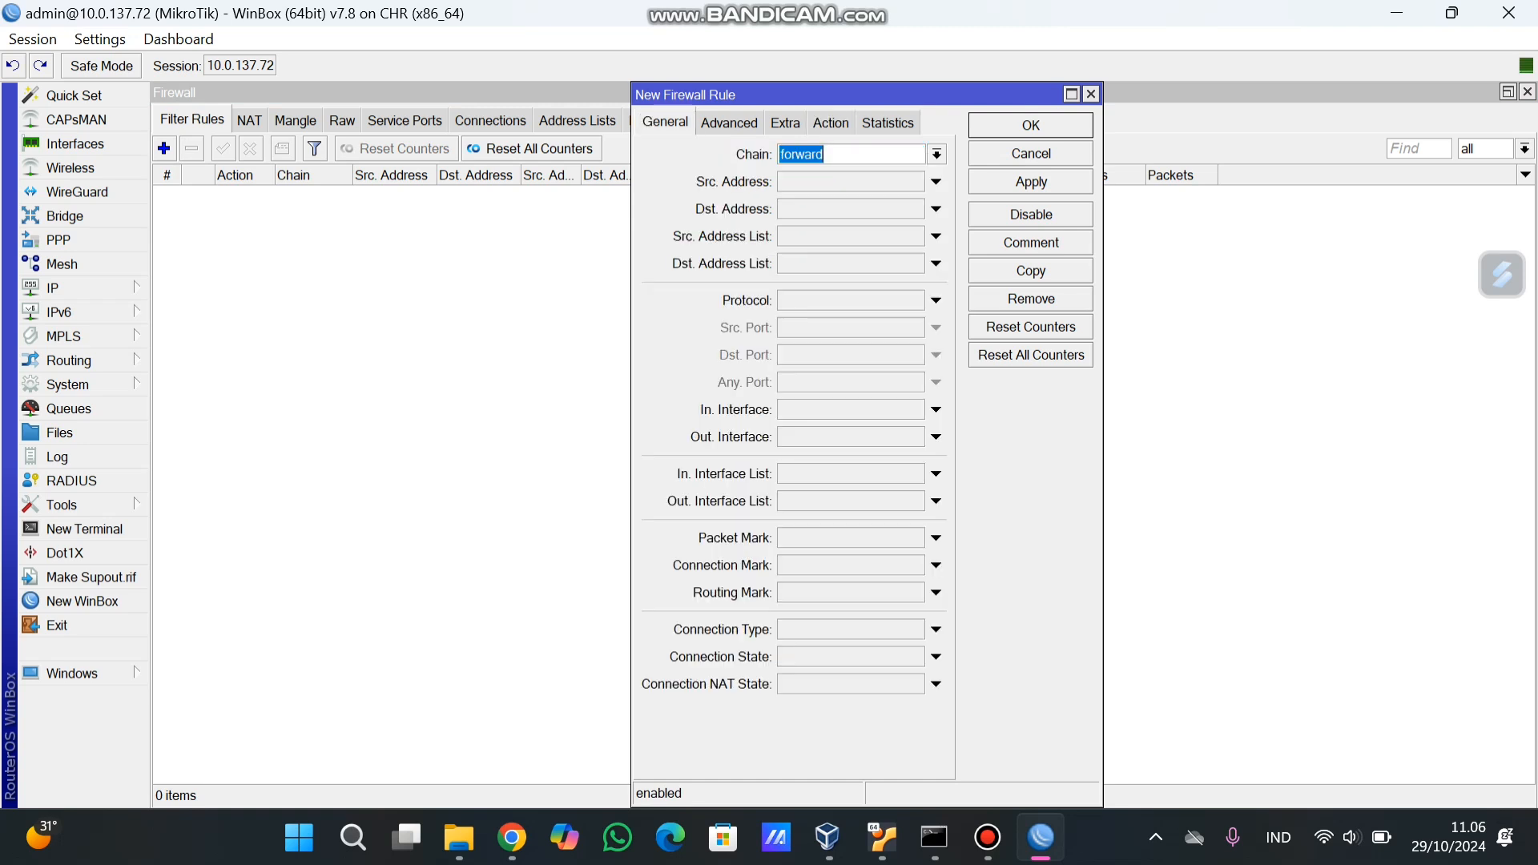
pyautogui.click(936, 154)
pyautogui.click(881, 207)
pyautogui.click(935, 209)
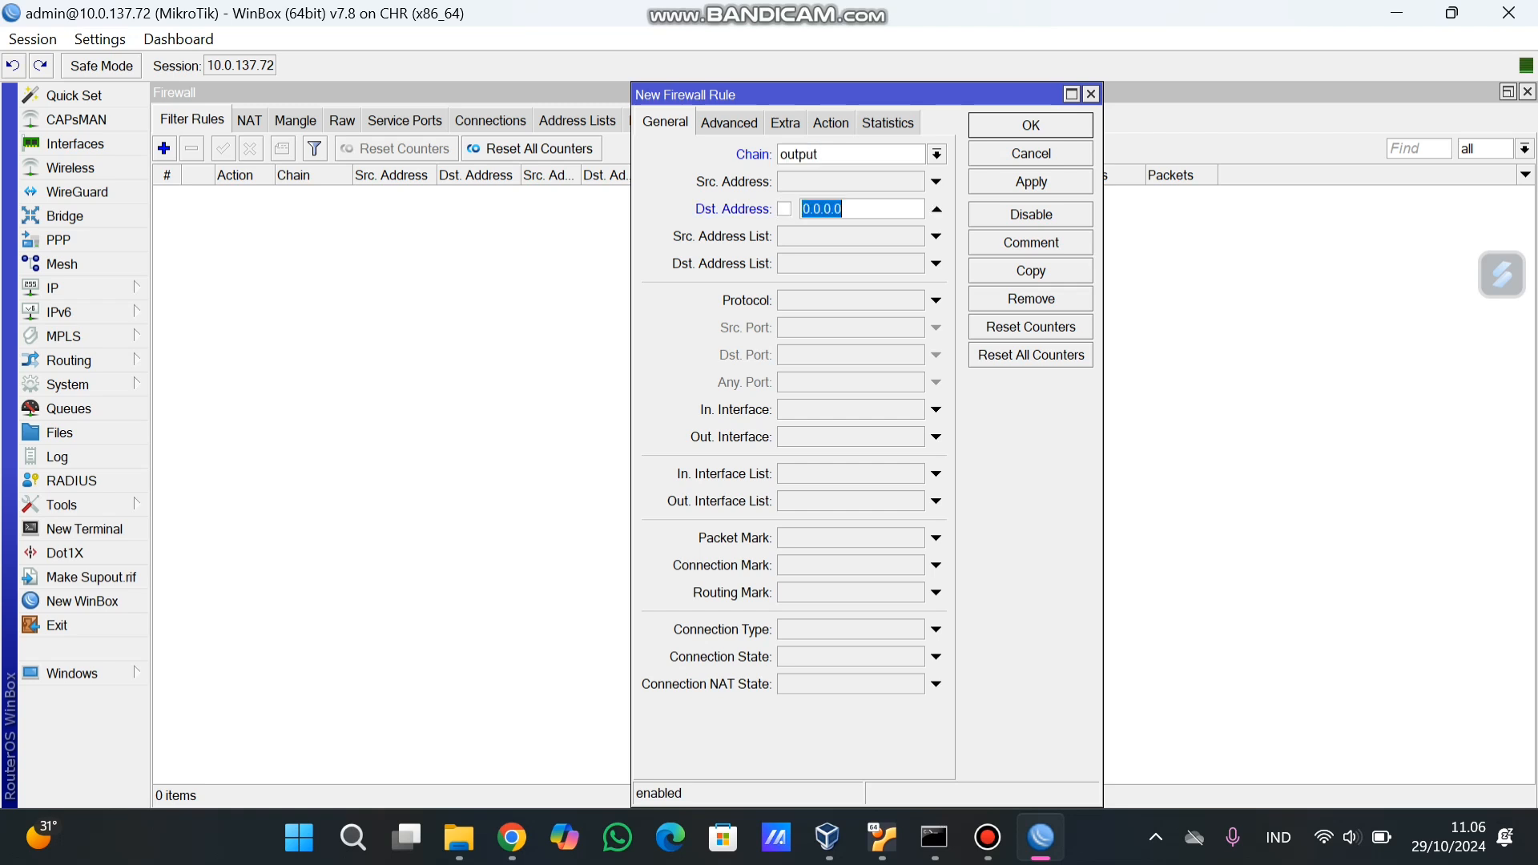
pyautogui.write('10.10.10.254')
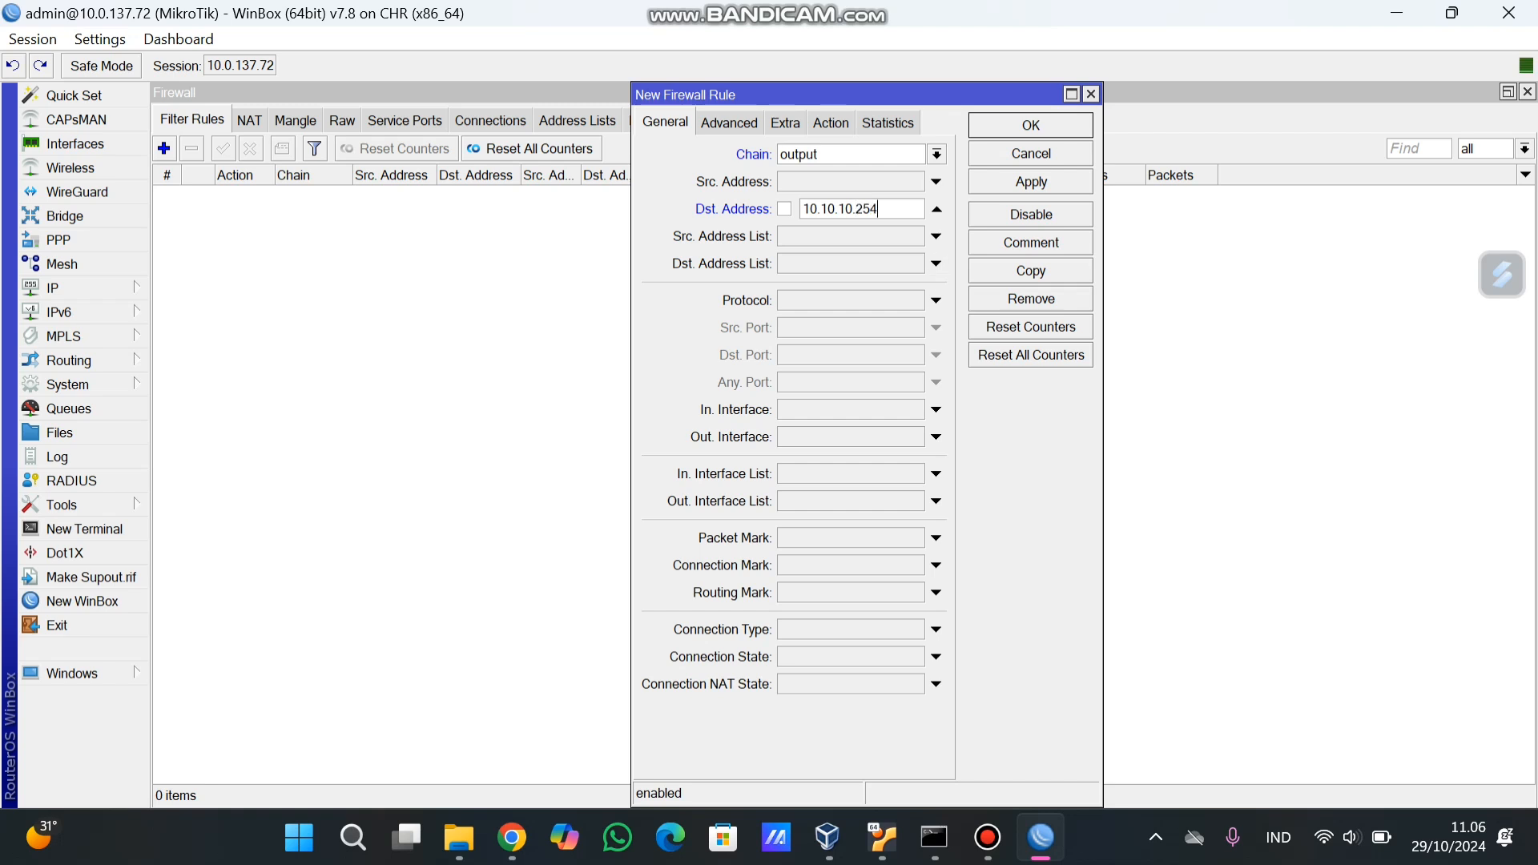
# Set the protocol of the output rule for 10.10.10.254 to icmp.
pyautogui.click(935, 300)
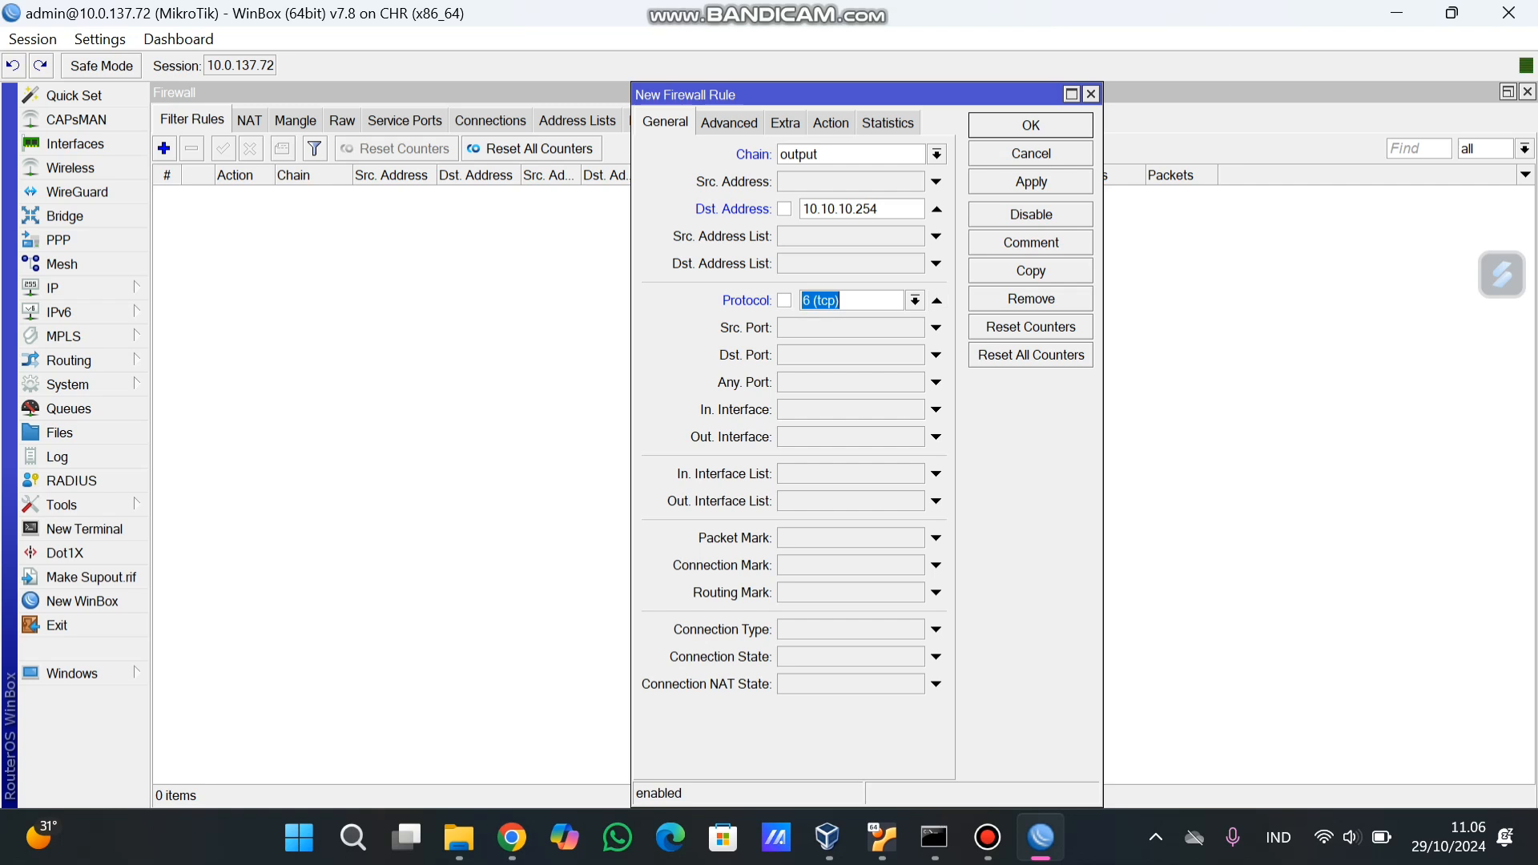
pyautogui.click(915, 300)
pyautogui.click(849, 319)
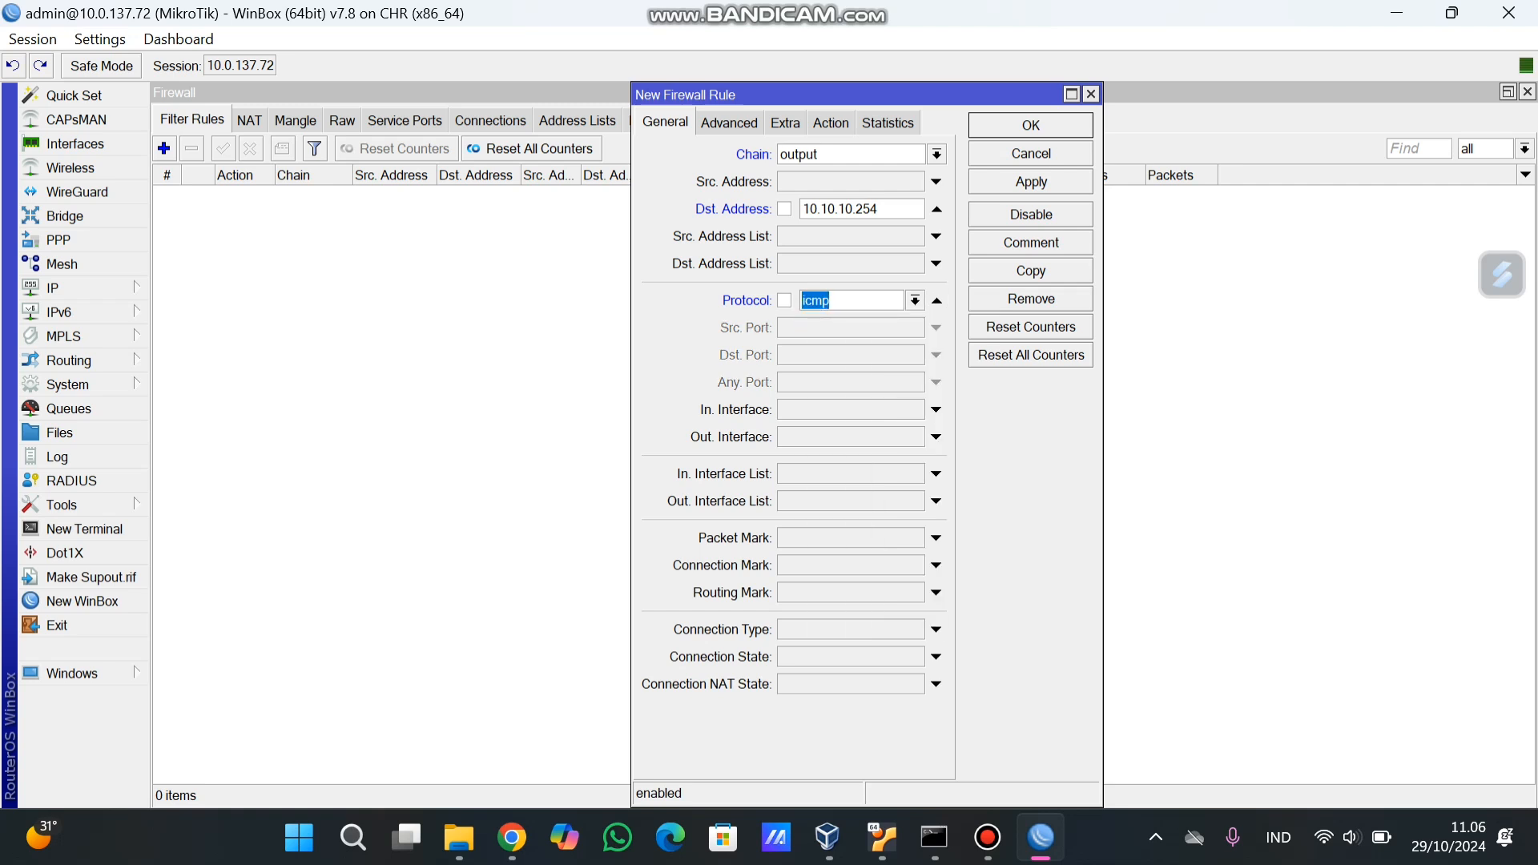
# Set the action of the 10.10.10.254 output rule to drop and save the rule.
pyautogui.click(830, 123)
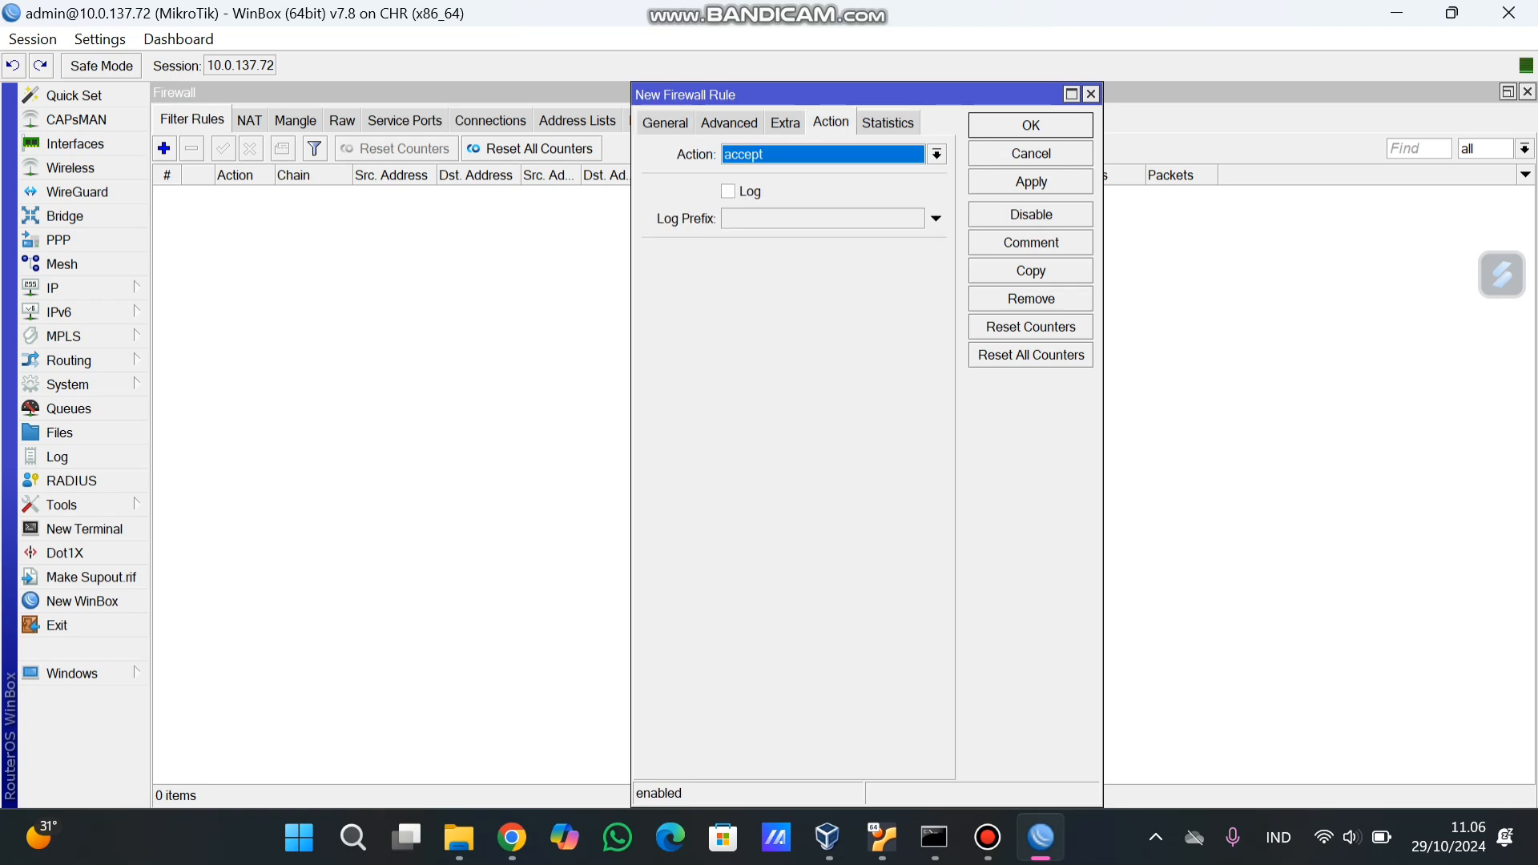
pyautogui.click(936, 155)
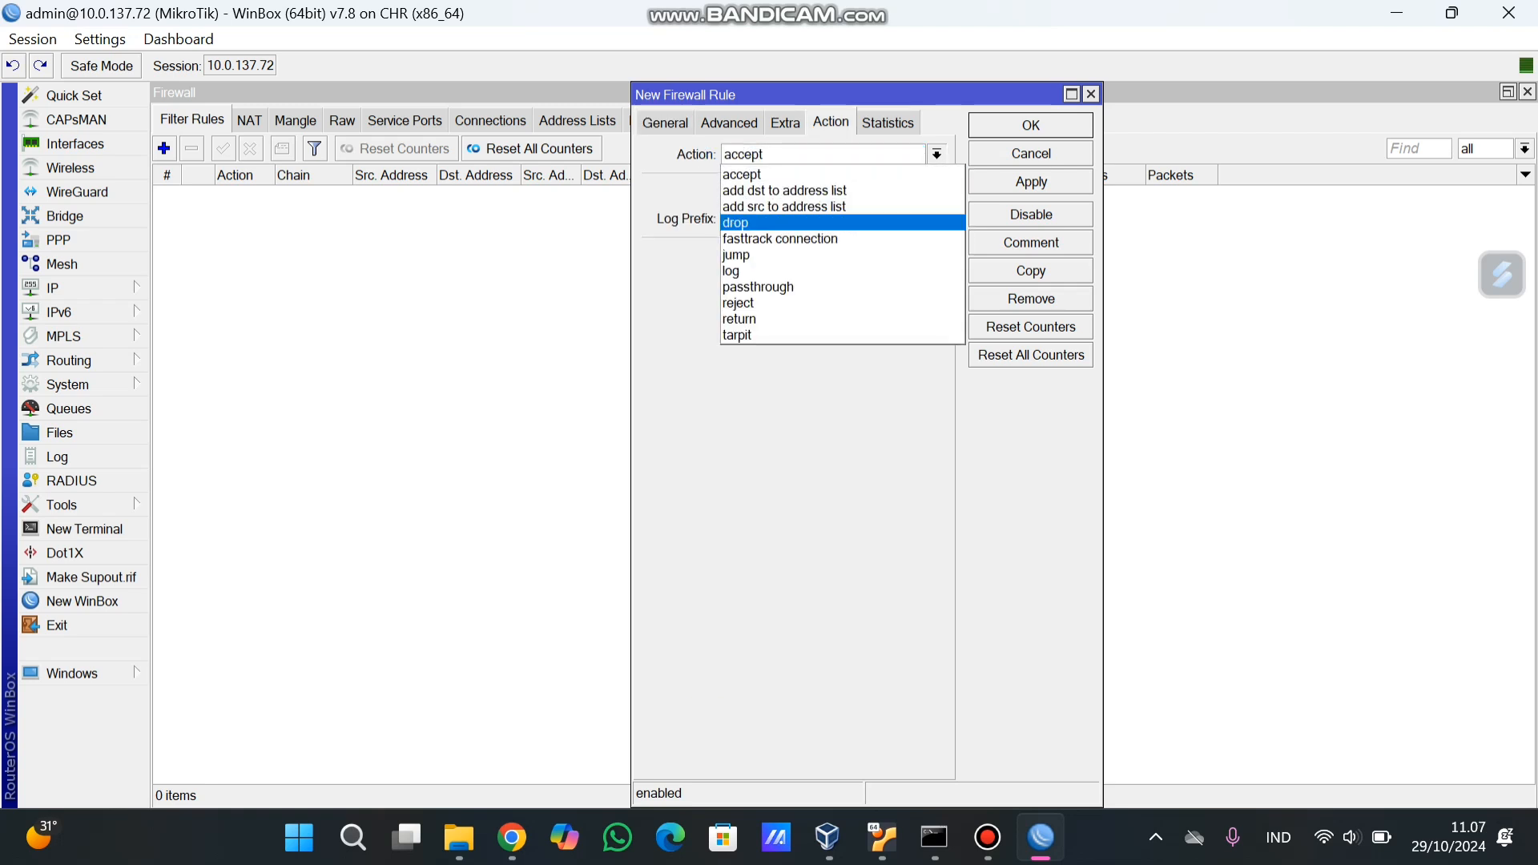
pyautogui.press('Return')
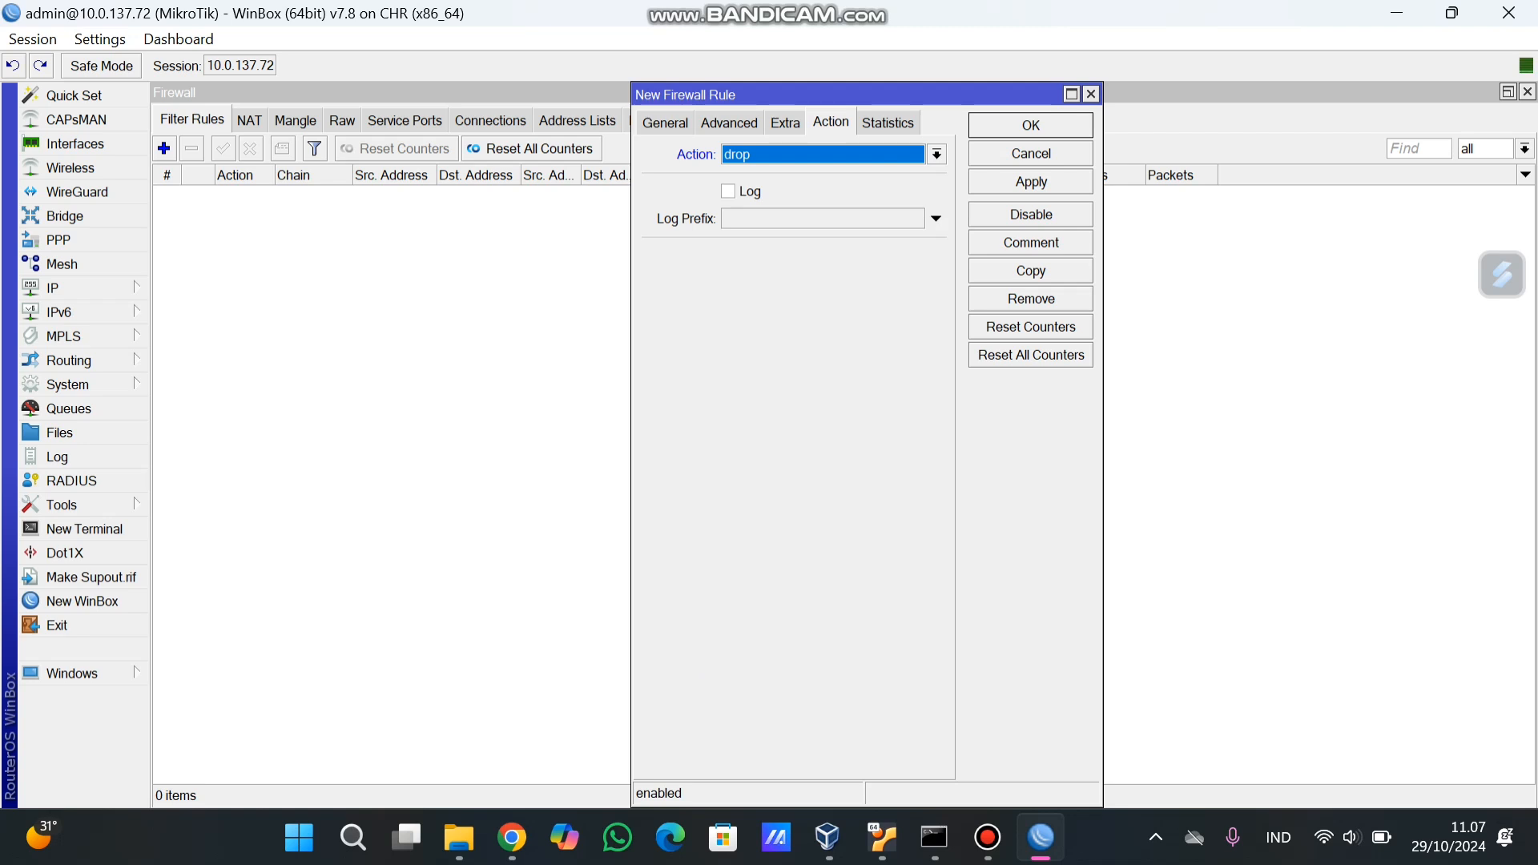
pyautogui.click(1031, 182)
pyautogui.click(1031, 126)
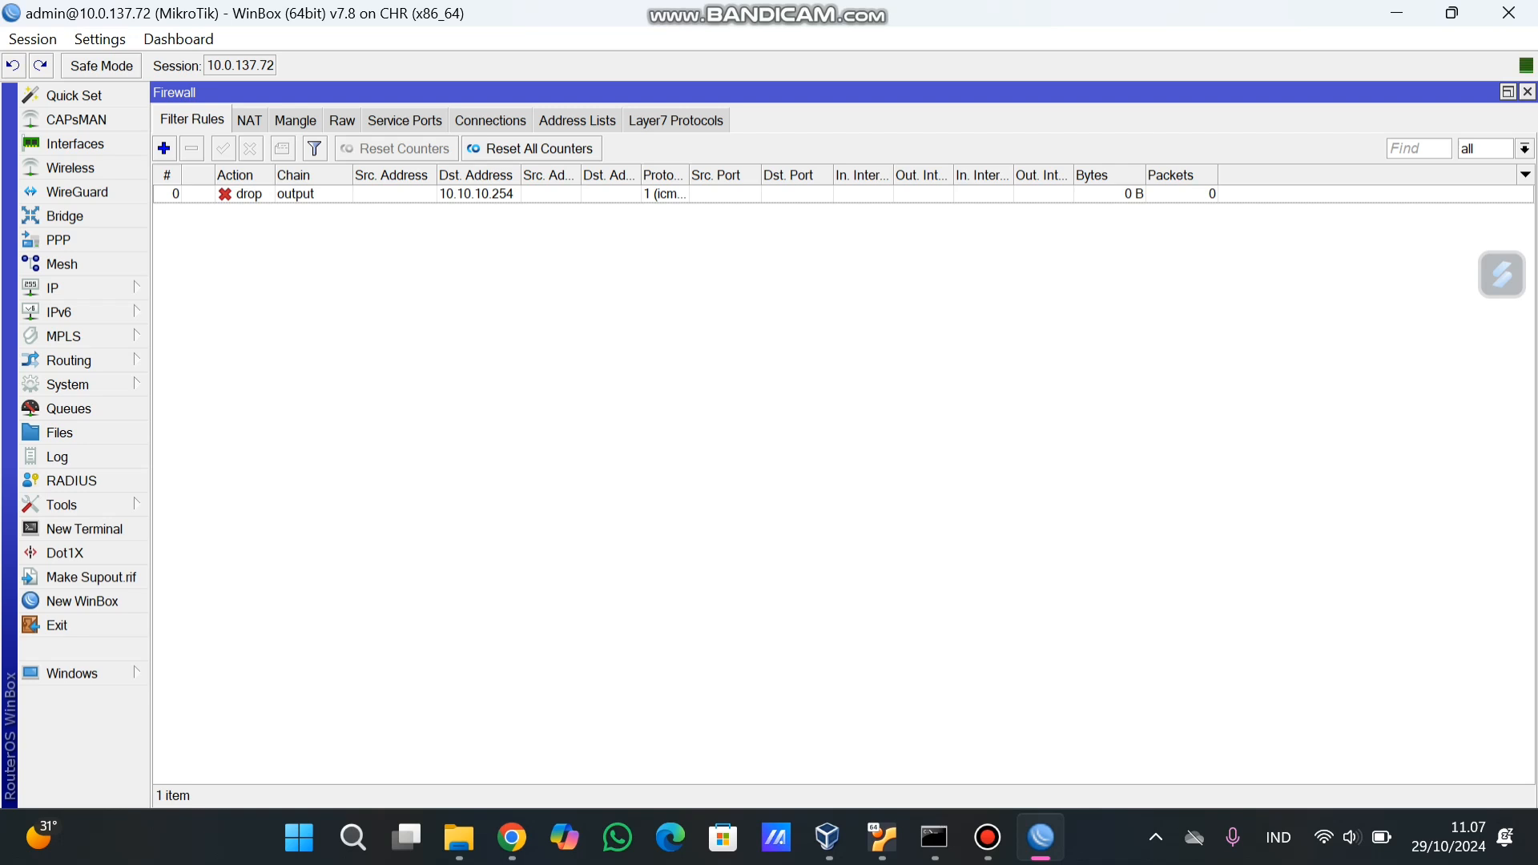
# Start a second filter rule on the output chain with destination address 30.30.30.254.
pyautogui.click(164, 148)
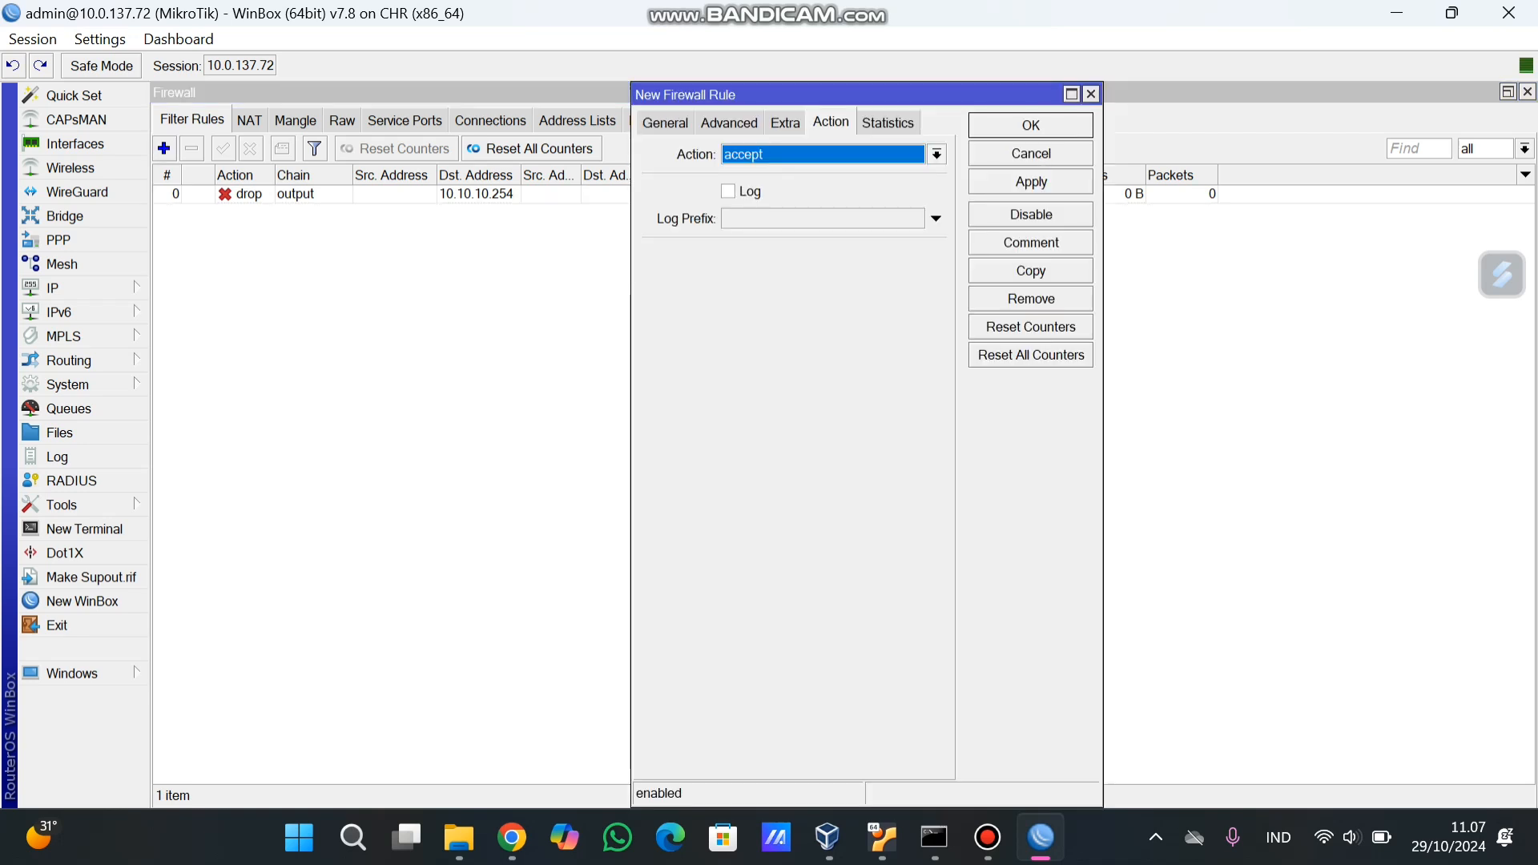
pyautogui.click(664, 123)
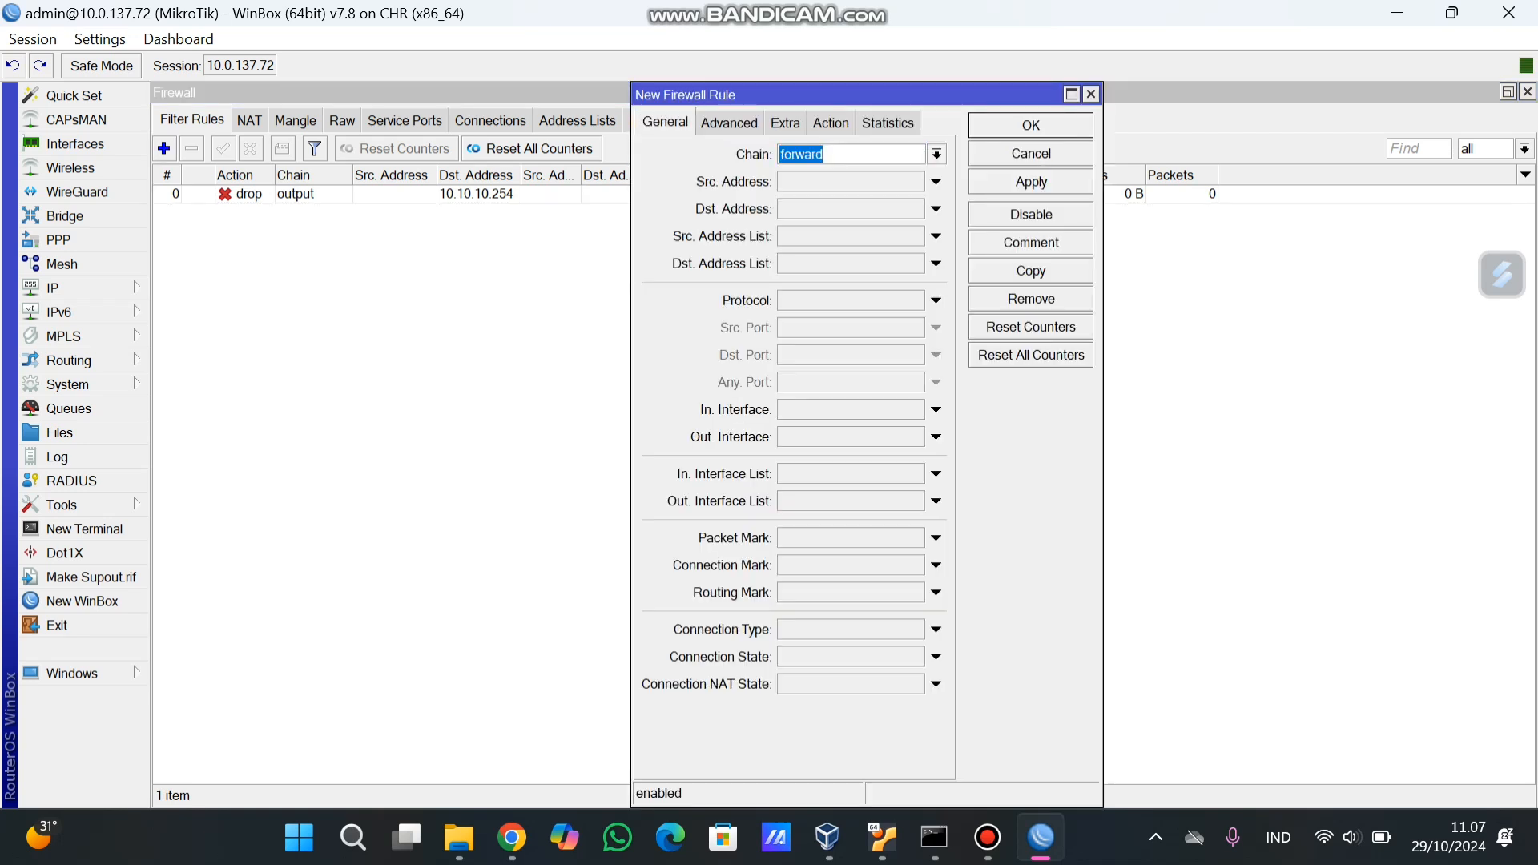
pyautogui.click(936, 155)
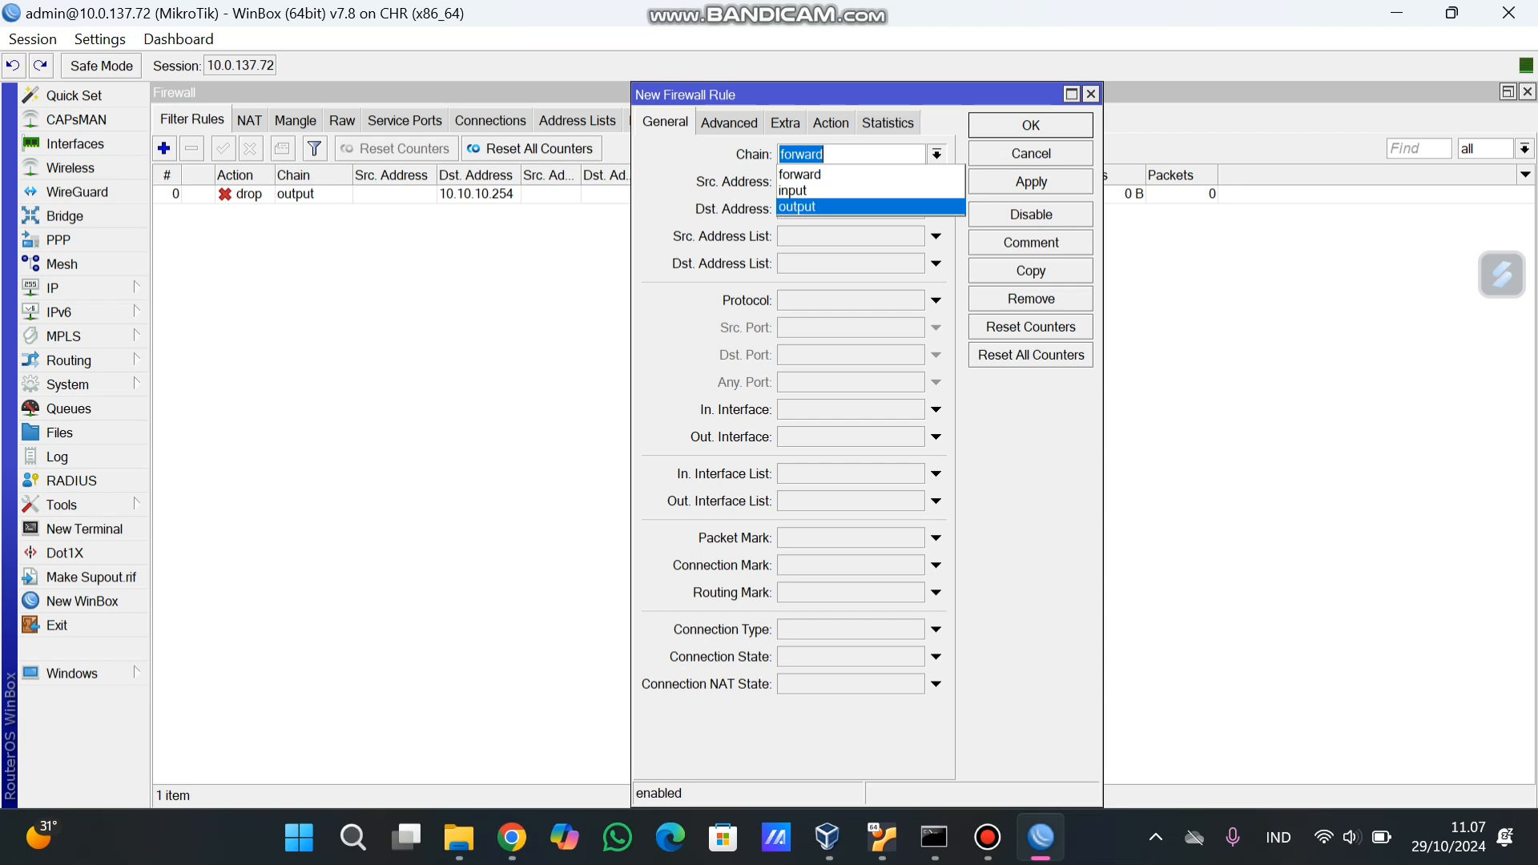
pyautogui.click(852, 207)
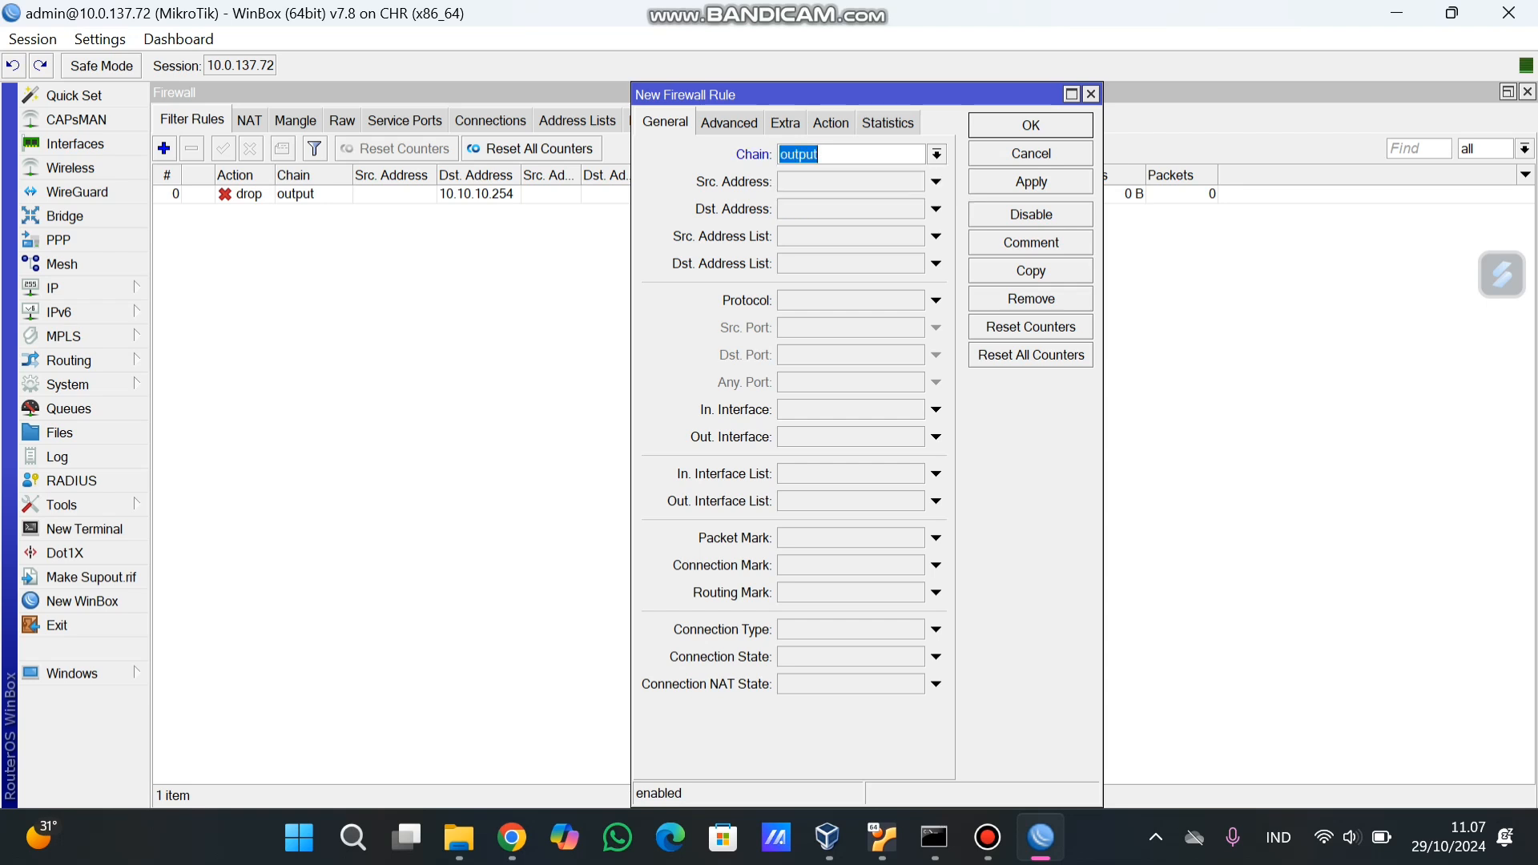
pyautogui.click(850, 210)
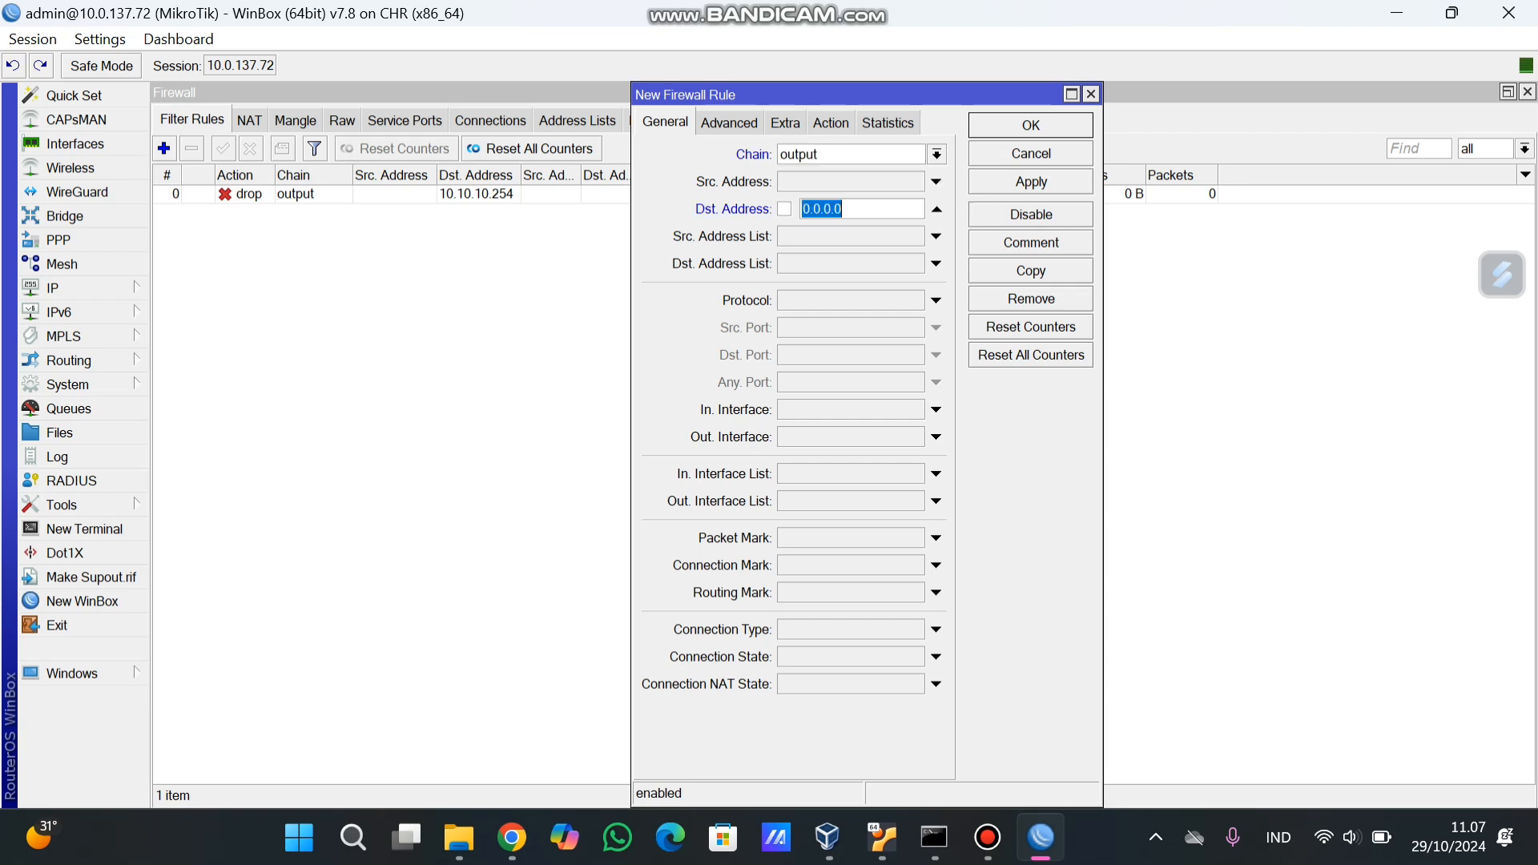
pyautogui.write('30.30.30.254')
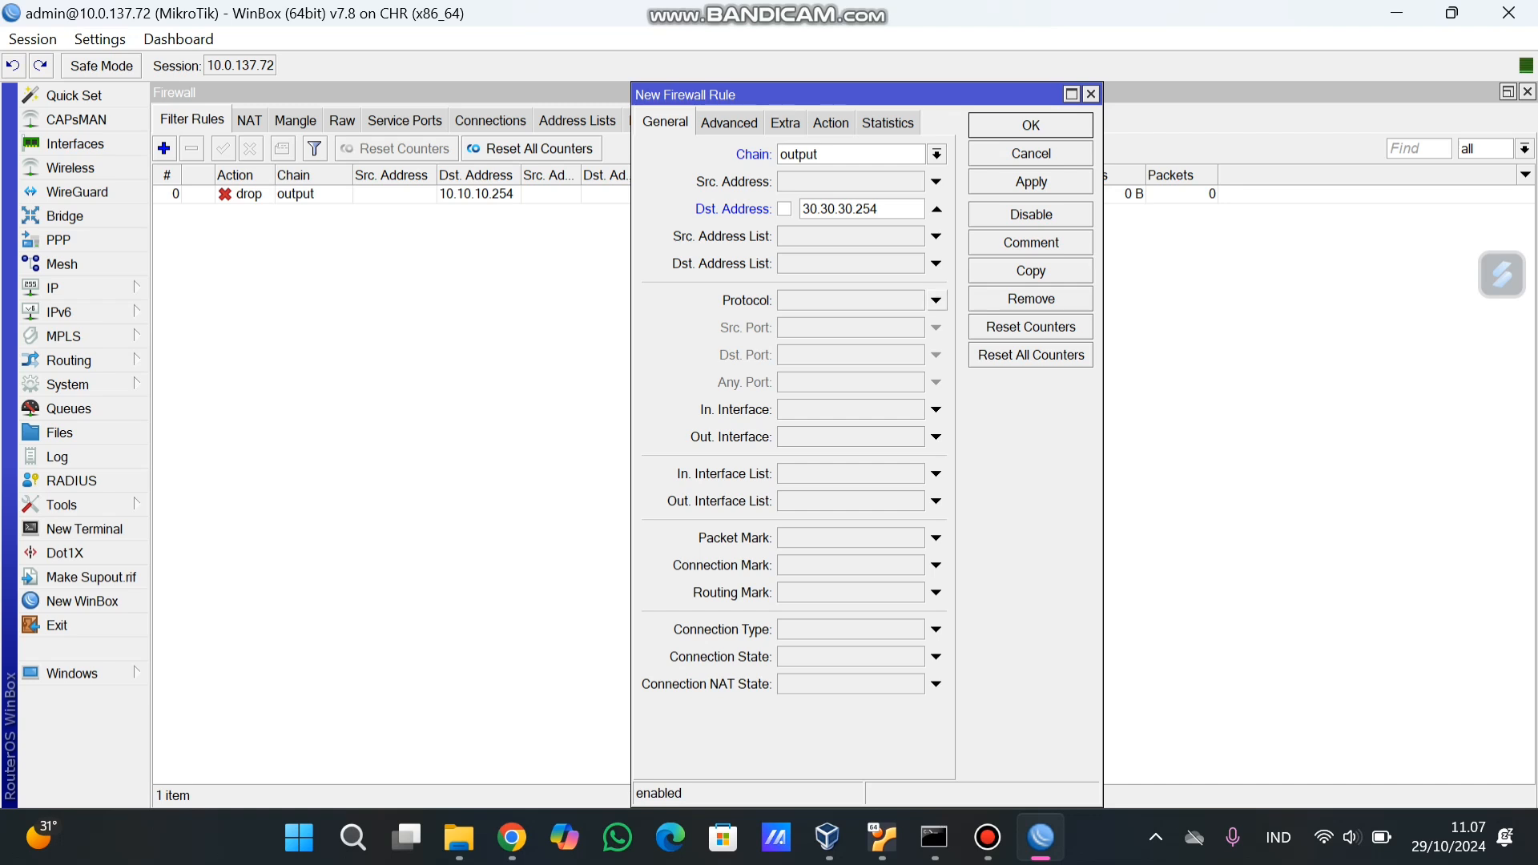
# Set the protocol of the output rule for 30.30.30.254 to icmp.
pyautogui.click(936, 300)
pyautogui.click(936, 300)
pyautogui.click(937, 301)
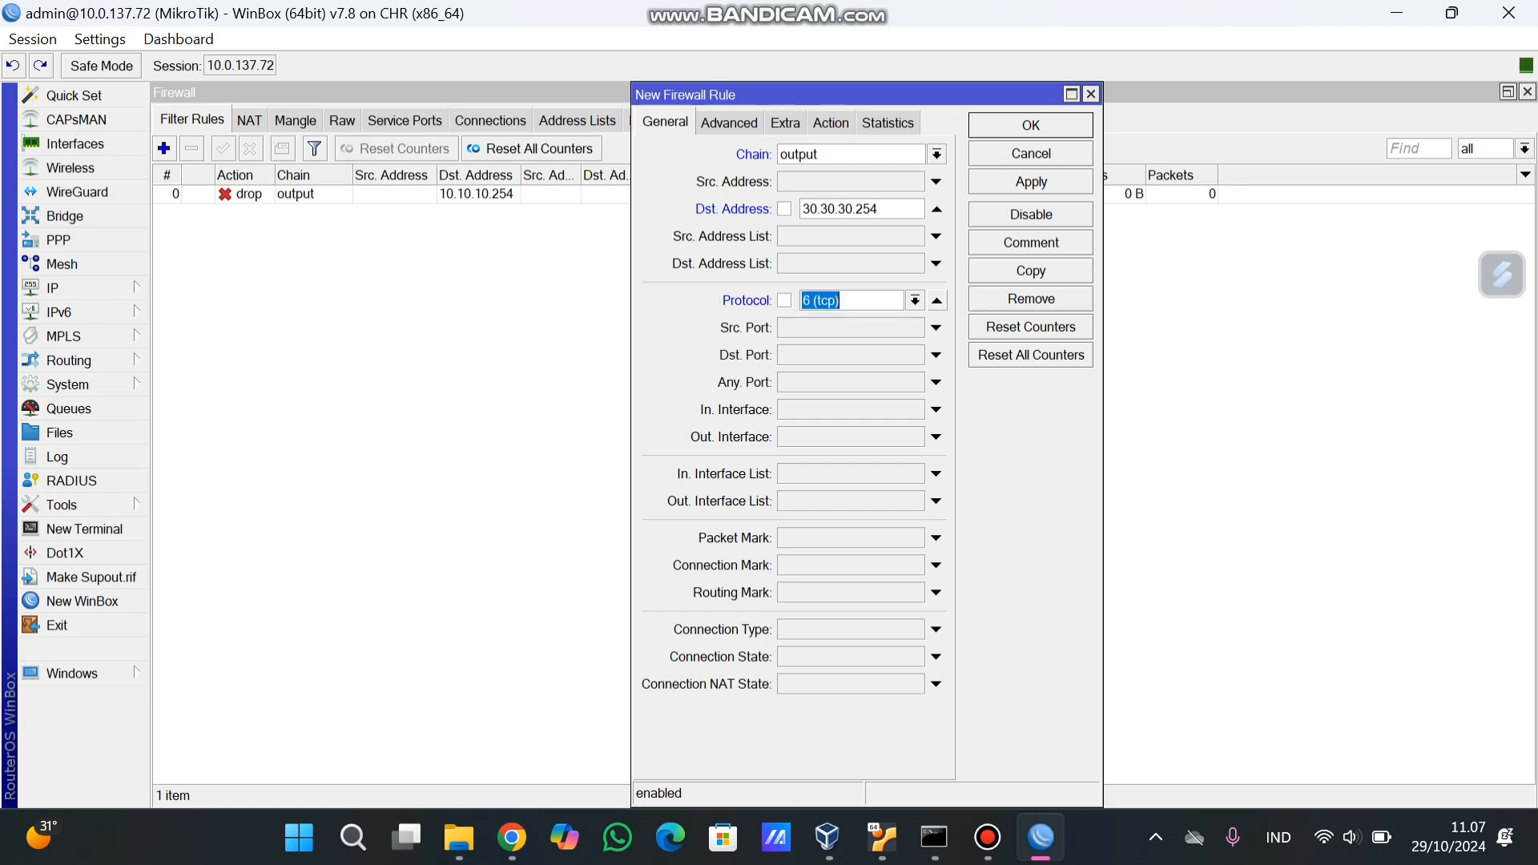
pyautogui.click(936, 301)
pyautogui.click(936, 300)
pyautogui.click(914, 300)
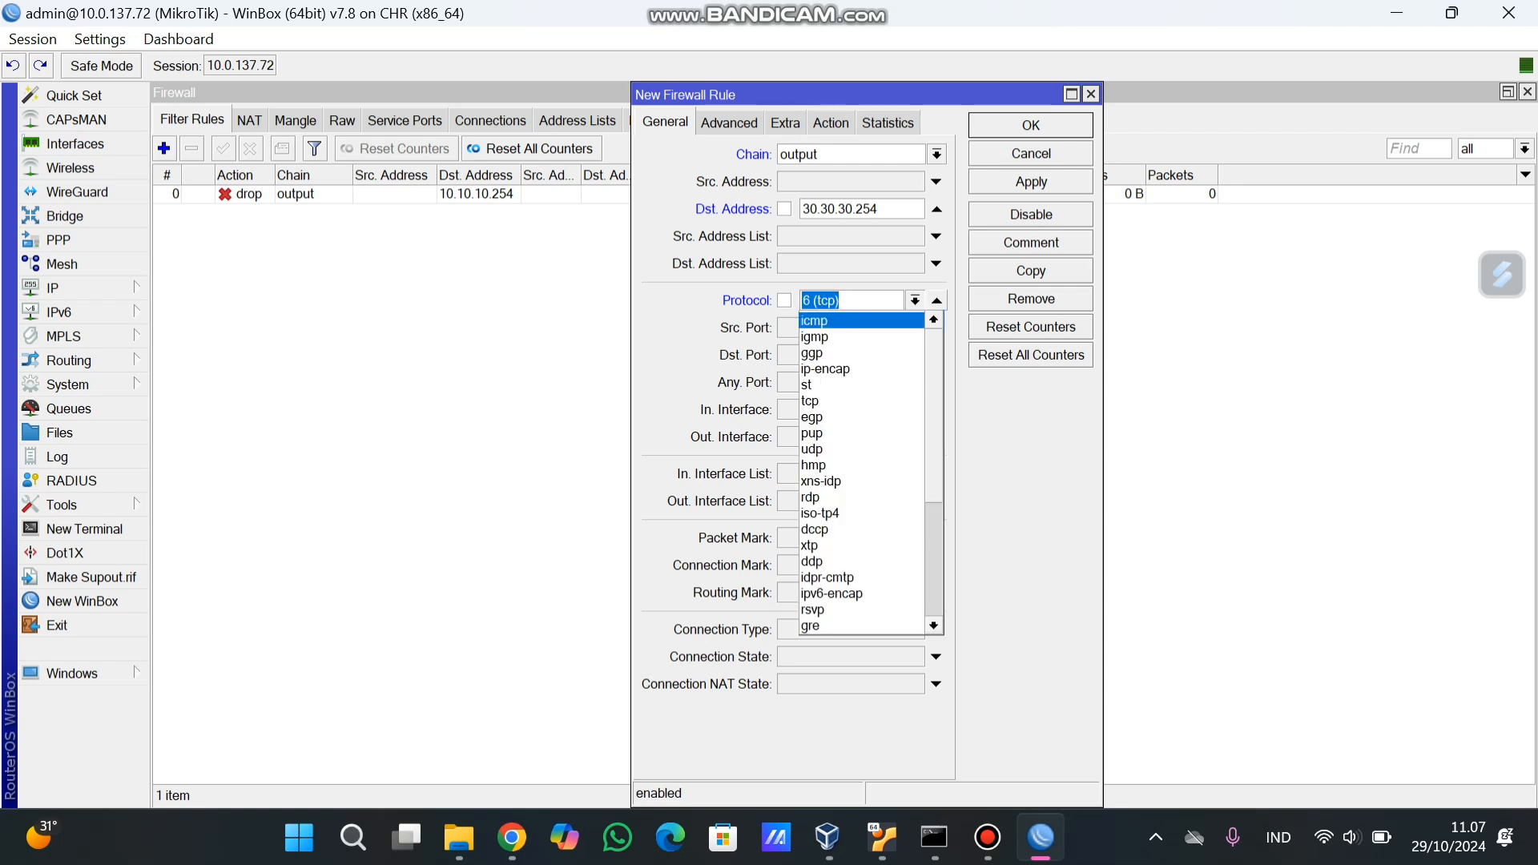
pyautogui.press('Return')
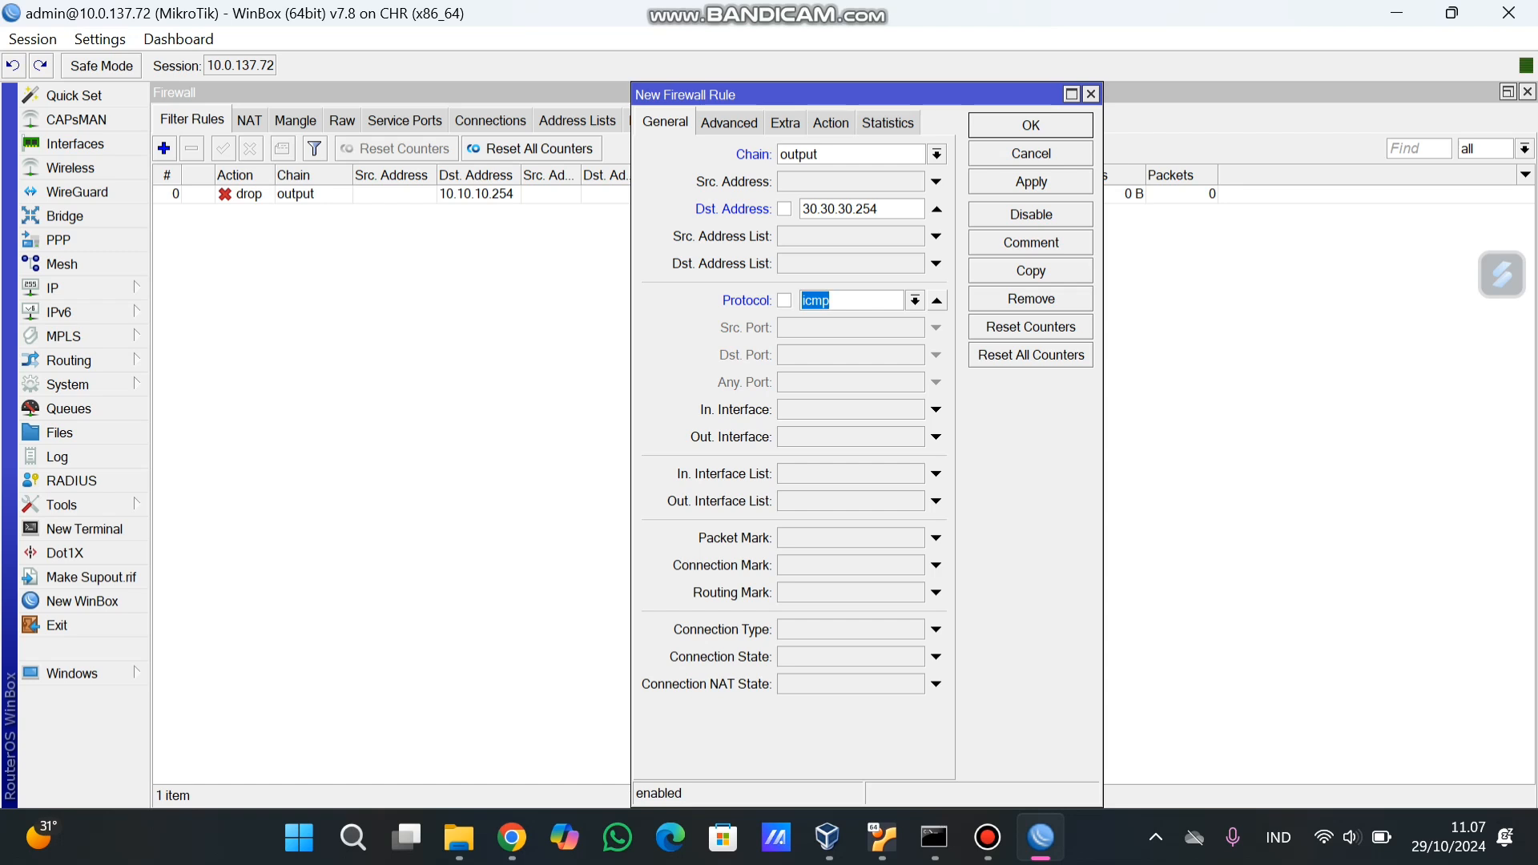
# Set the action of the 30.30.30.254 output rule to drop and save the rule.
pyautogui.click(830, 123)
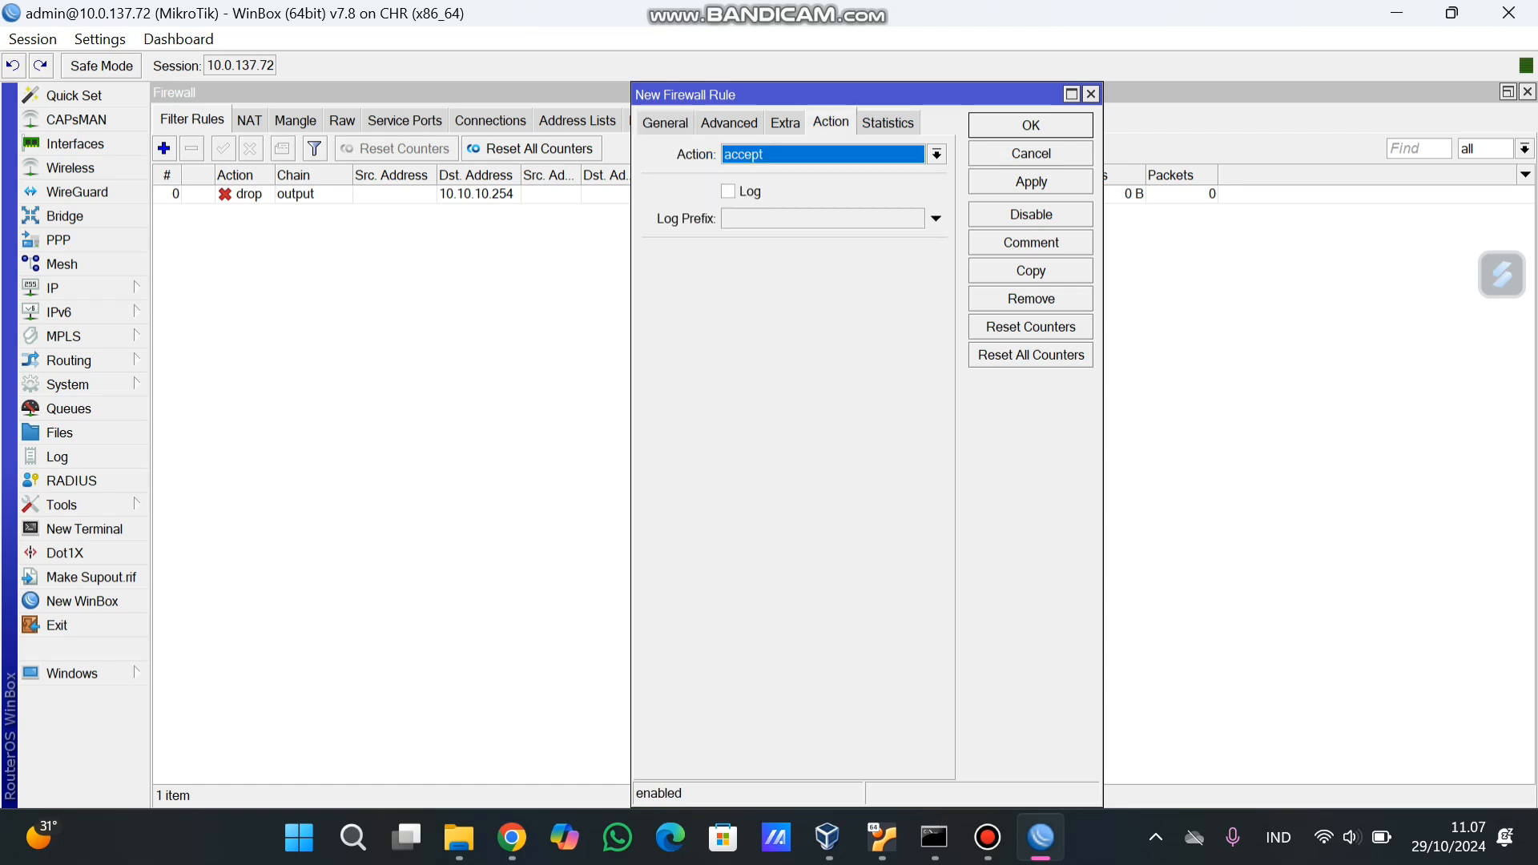
pyautogui.click(936, 155)
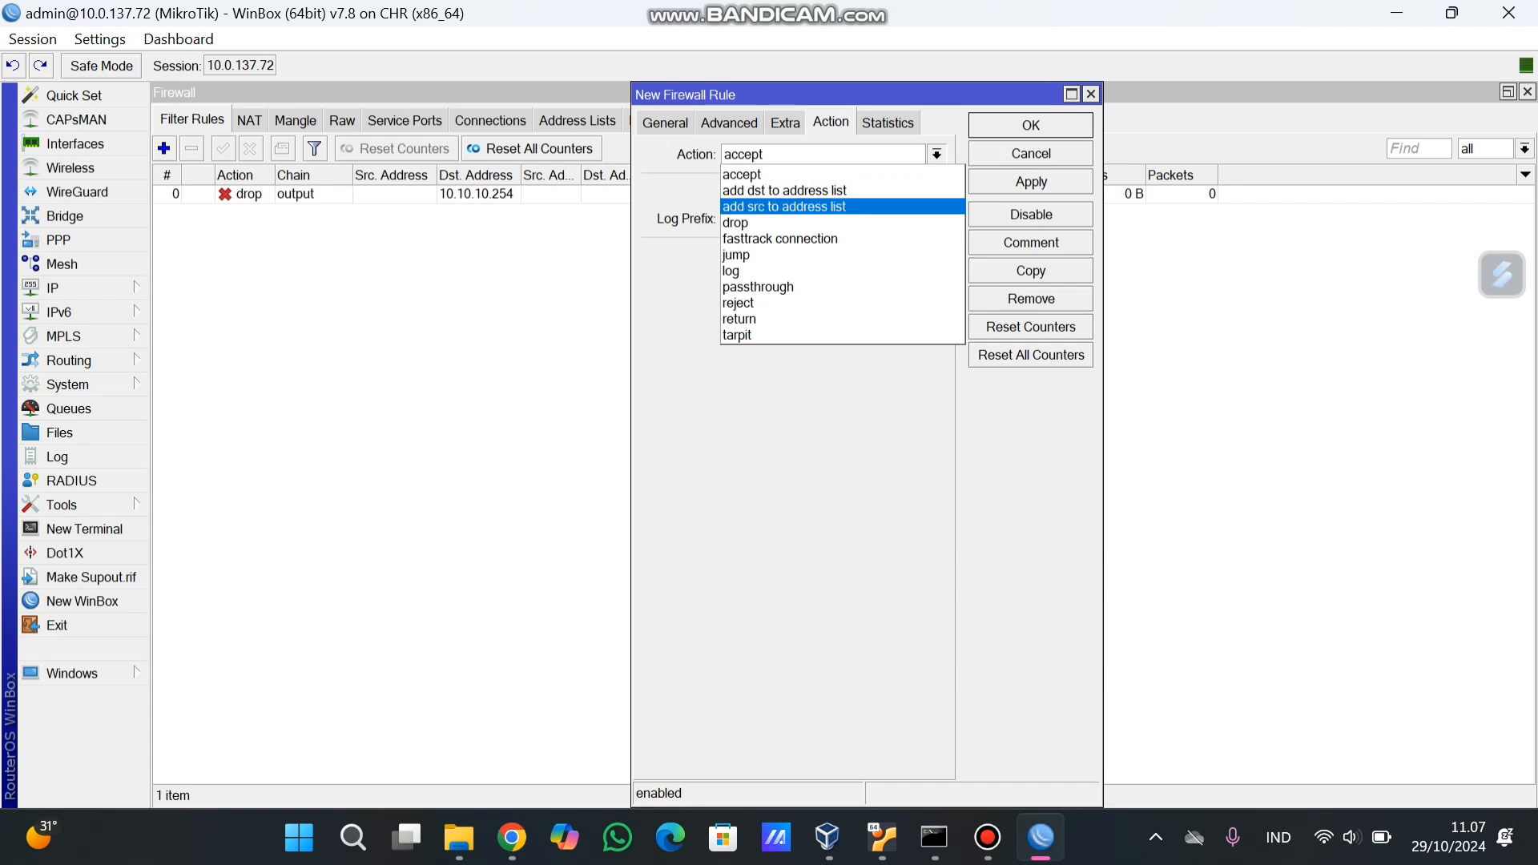
pyautogui.press('Return')
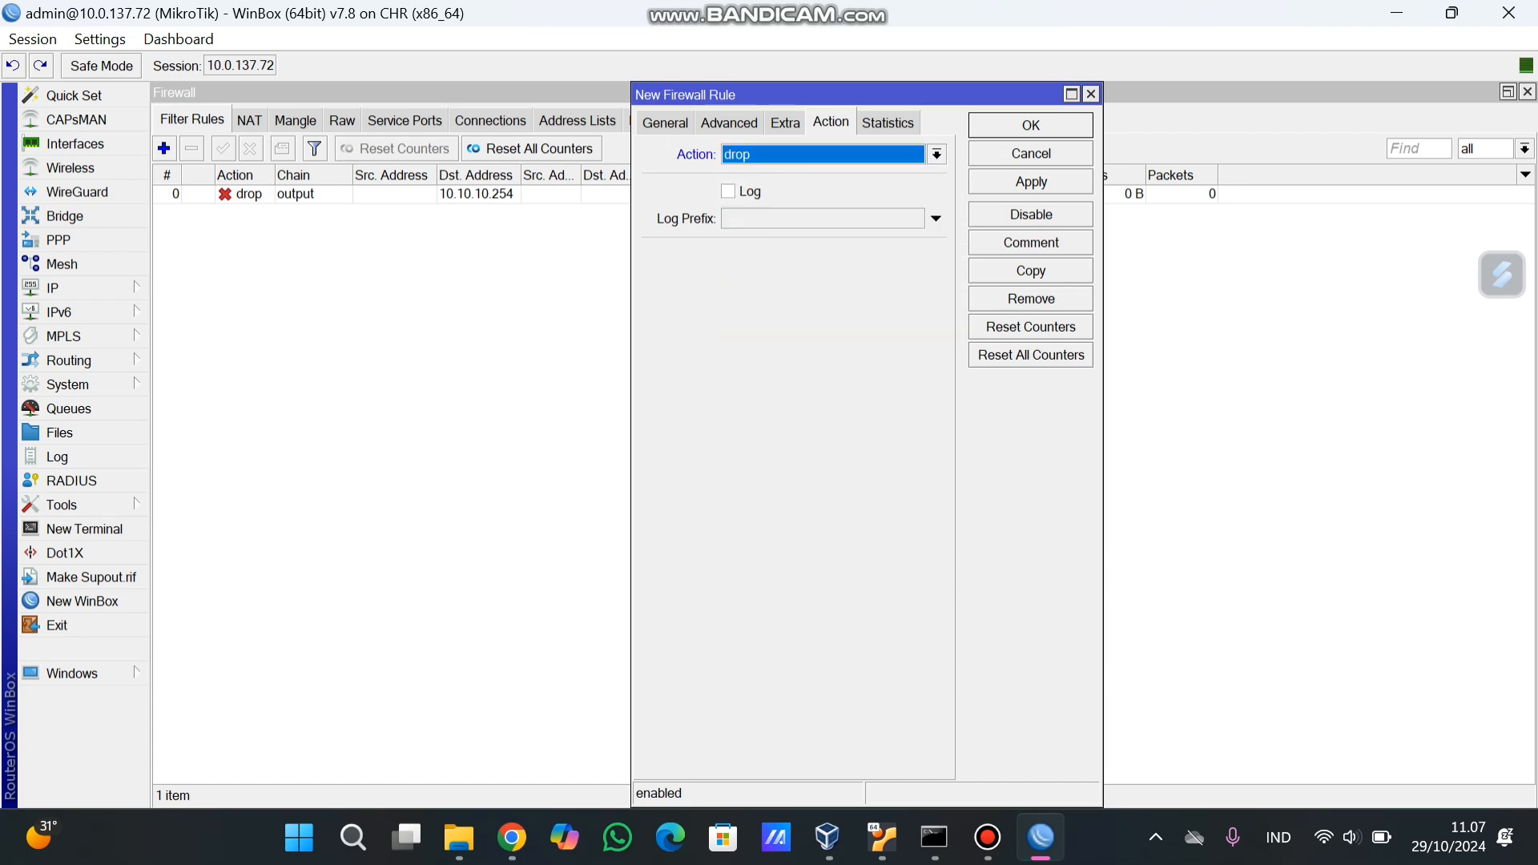
pyautogui.click(1030, 182)
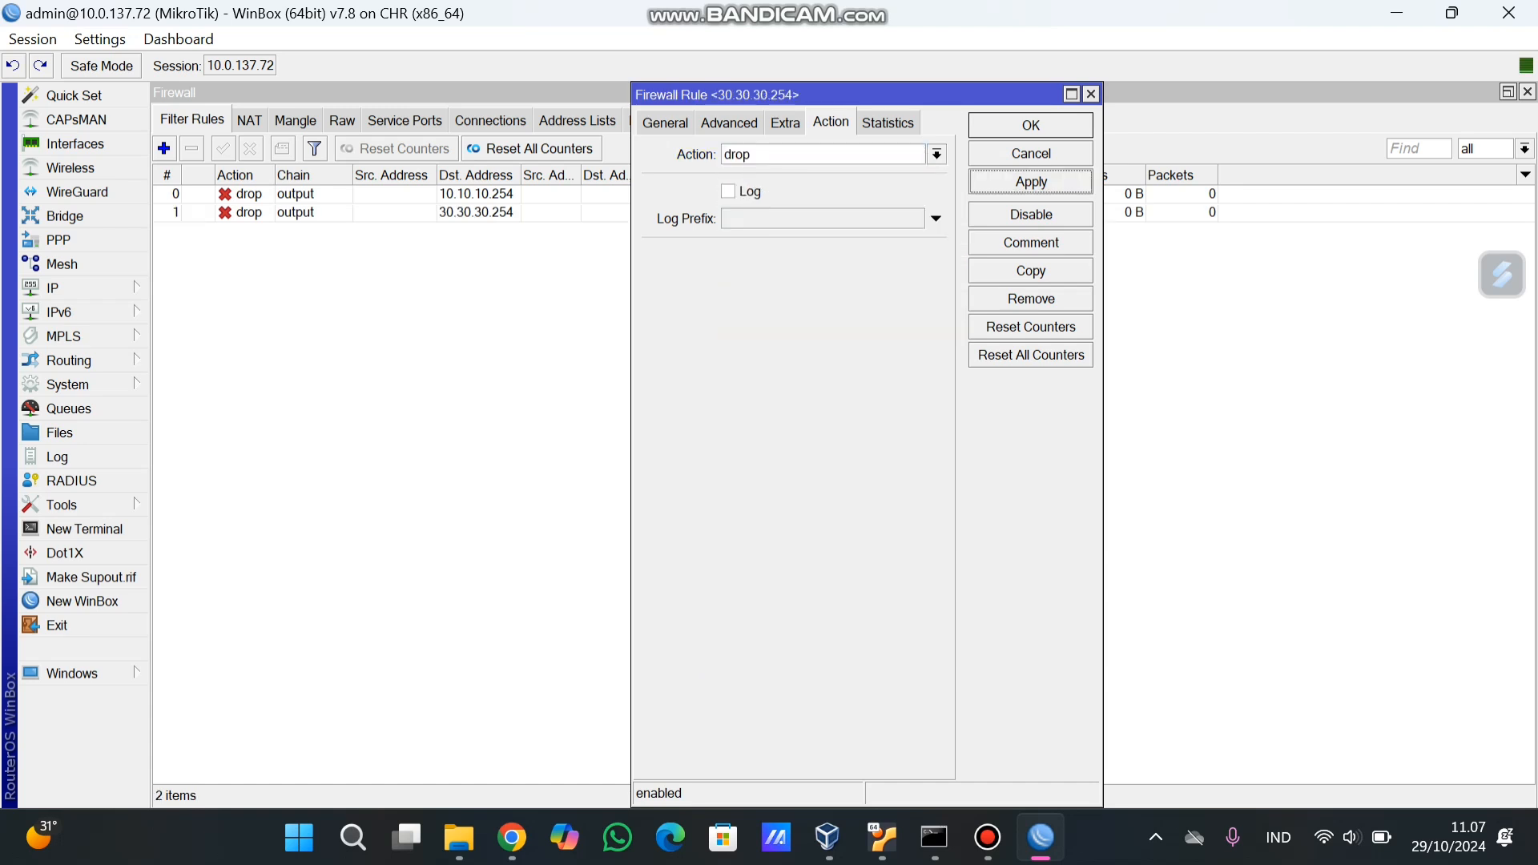
pyautogui.press('Return')
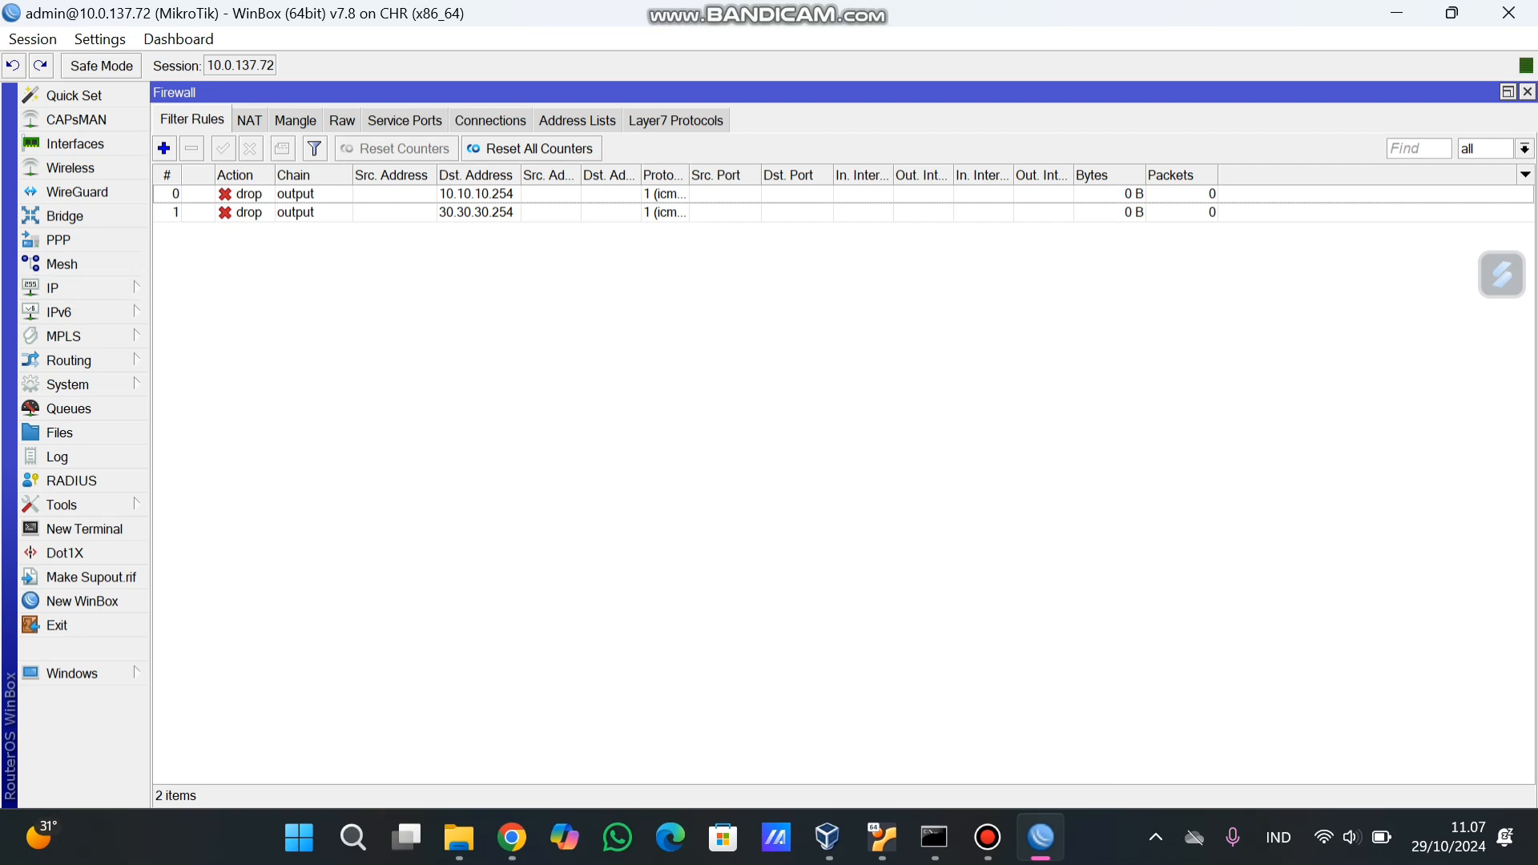
# Start a third filter rule on the output chain with protocol icmp and no destination address.
pyautogui.click(163, 149)
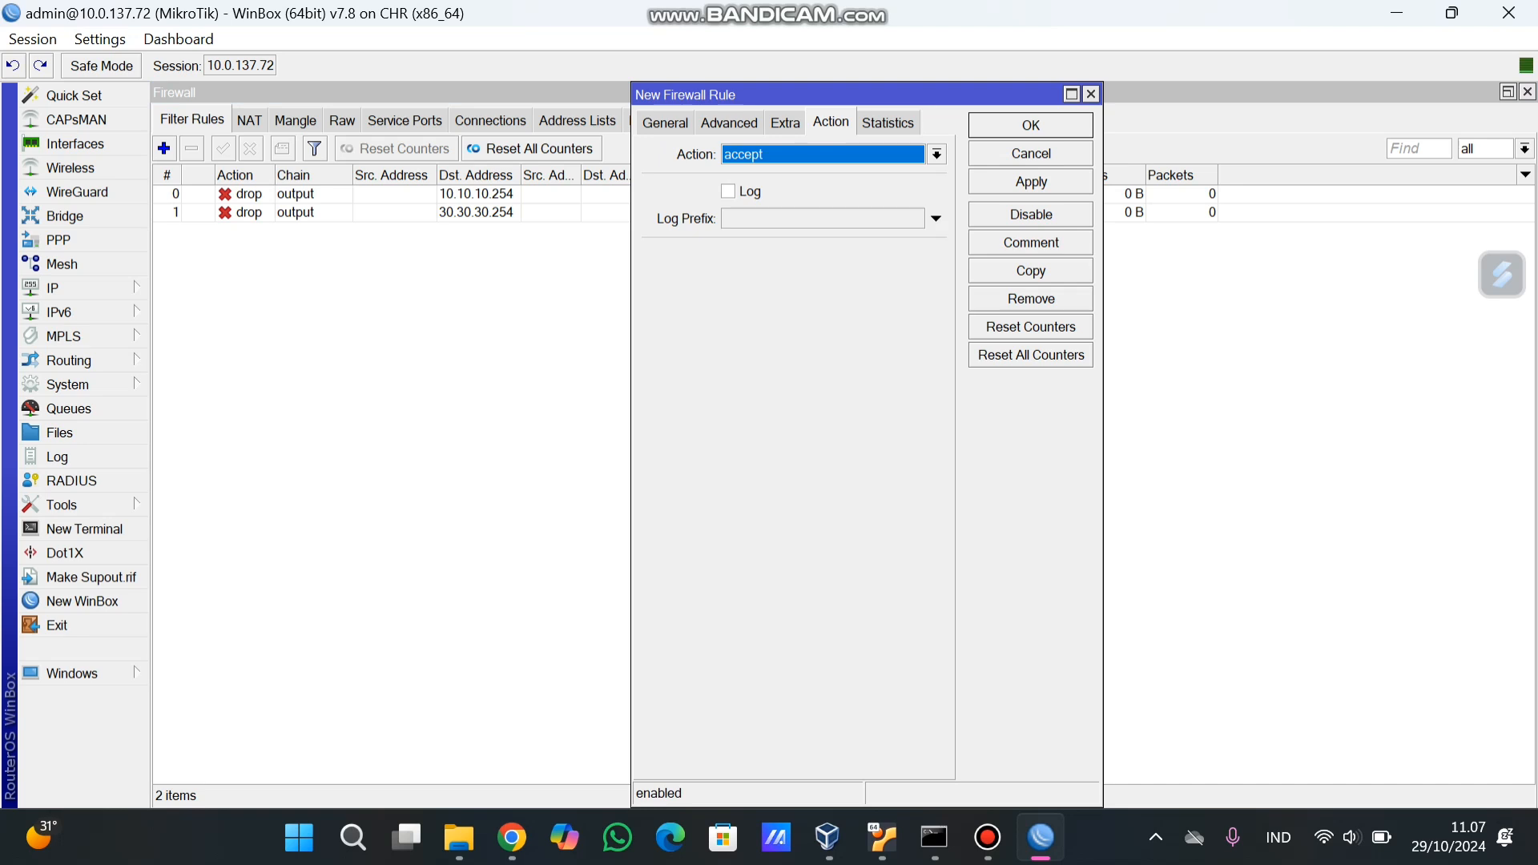
pyautogui.click(664, 123)
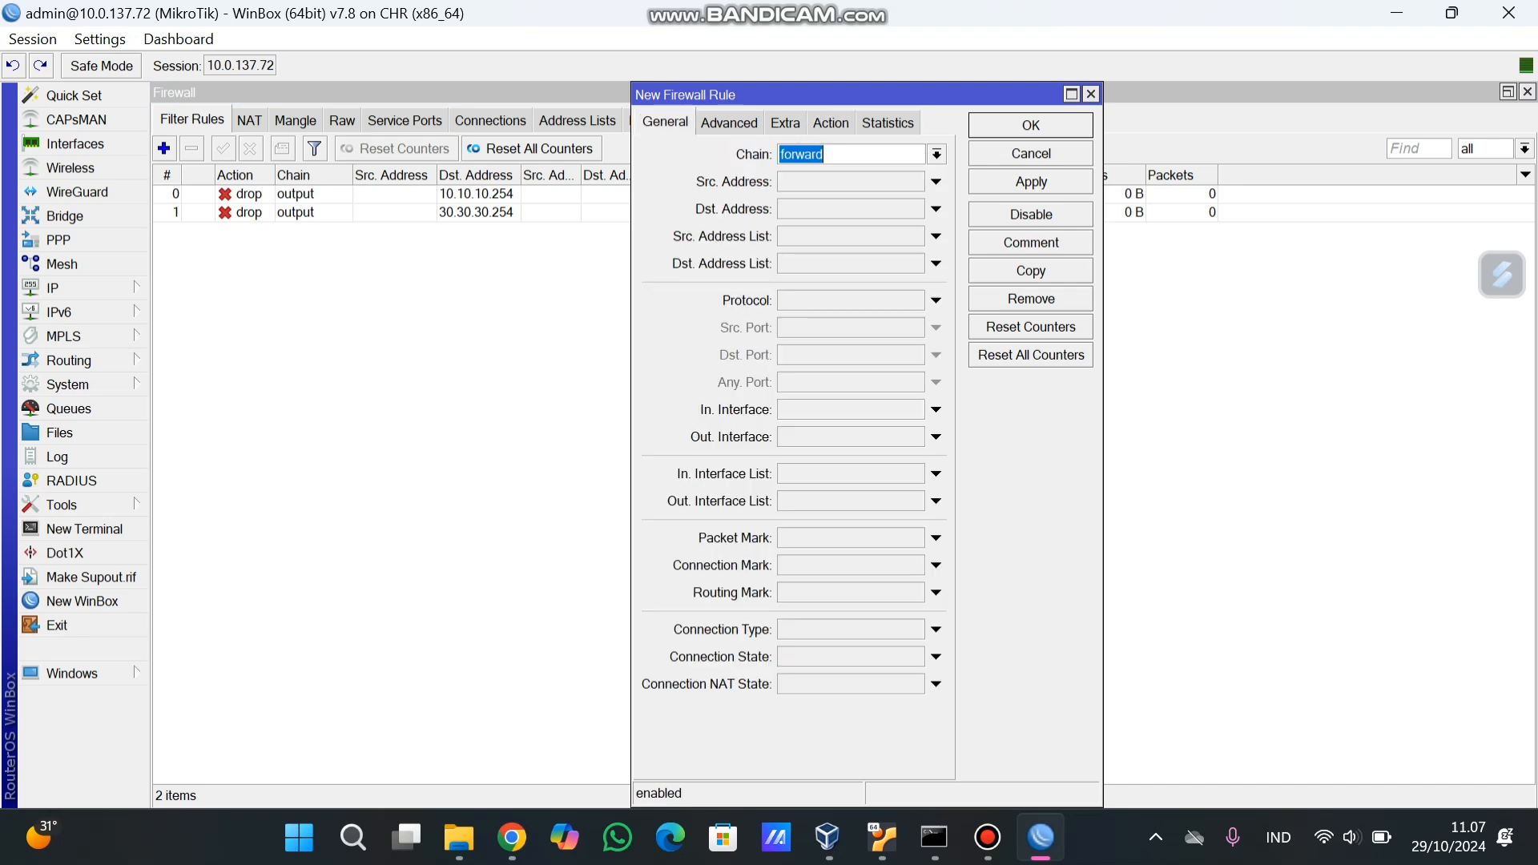
pyautogui.click(936, 154)
pyautogui.click(872, 207)
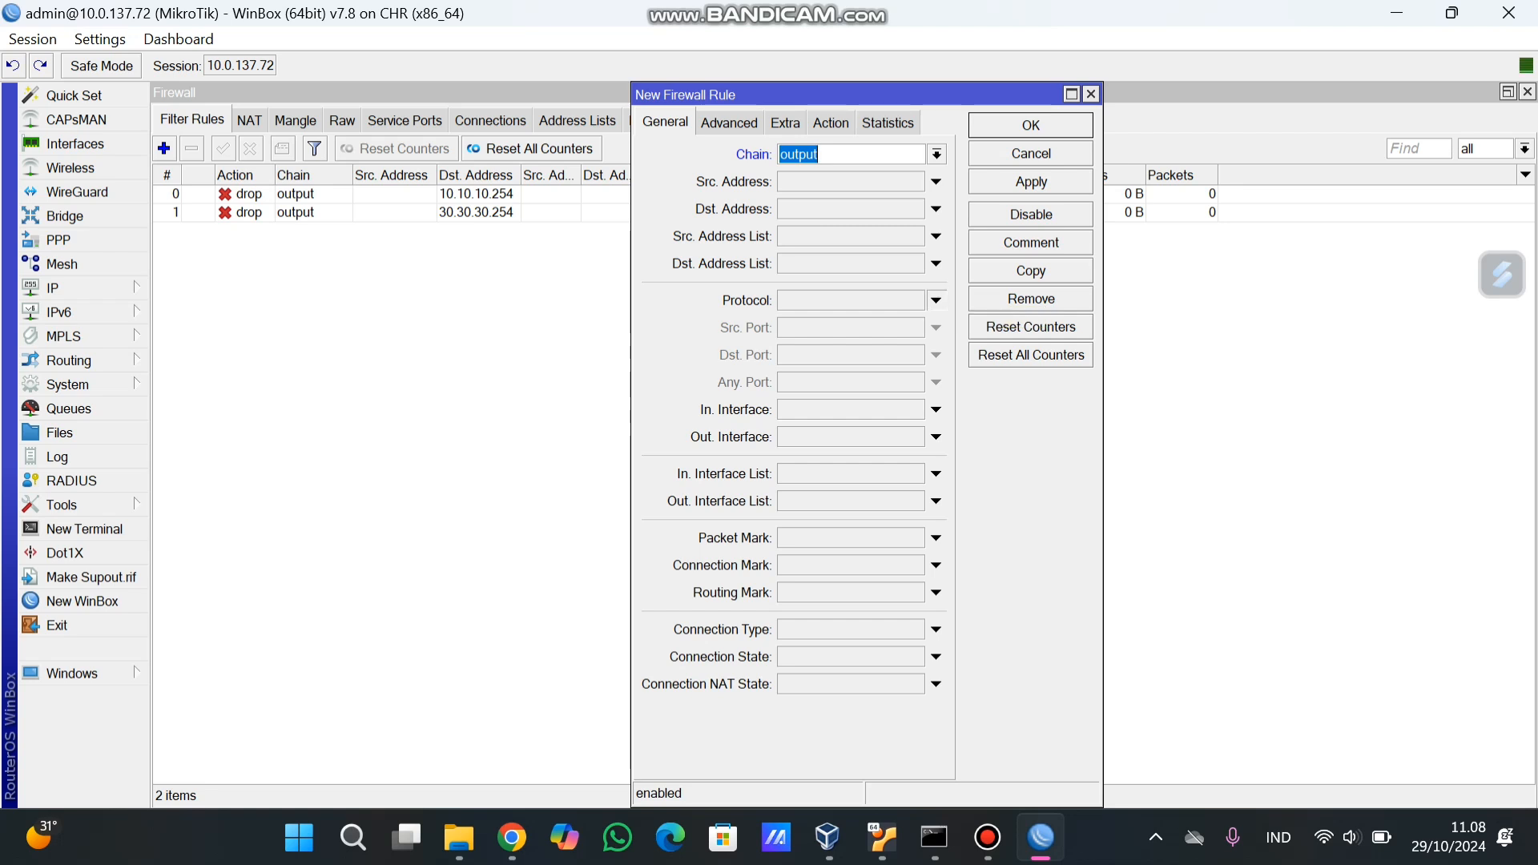
pyautogui.click(936, 300)
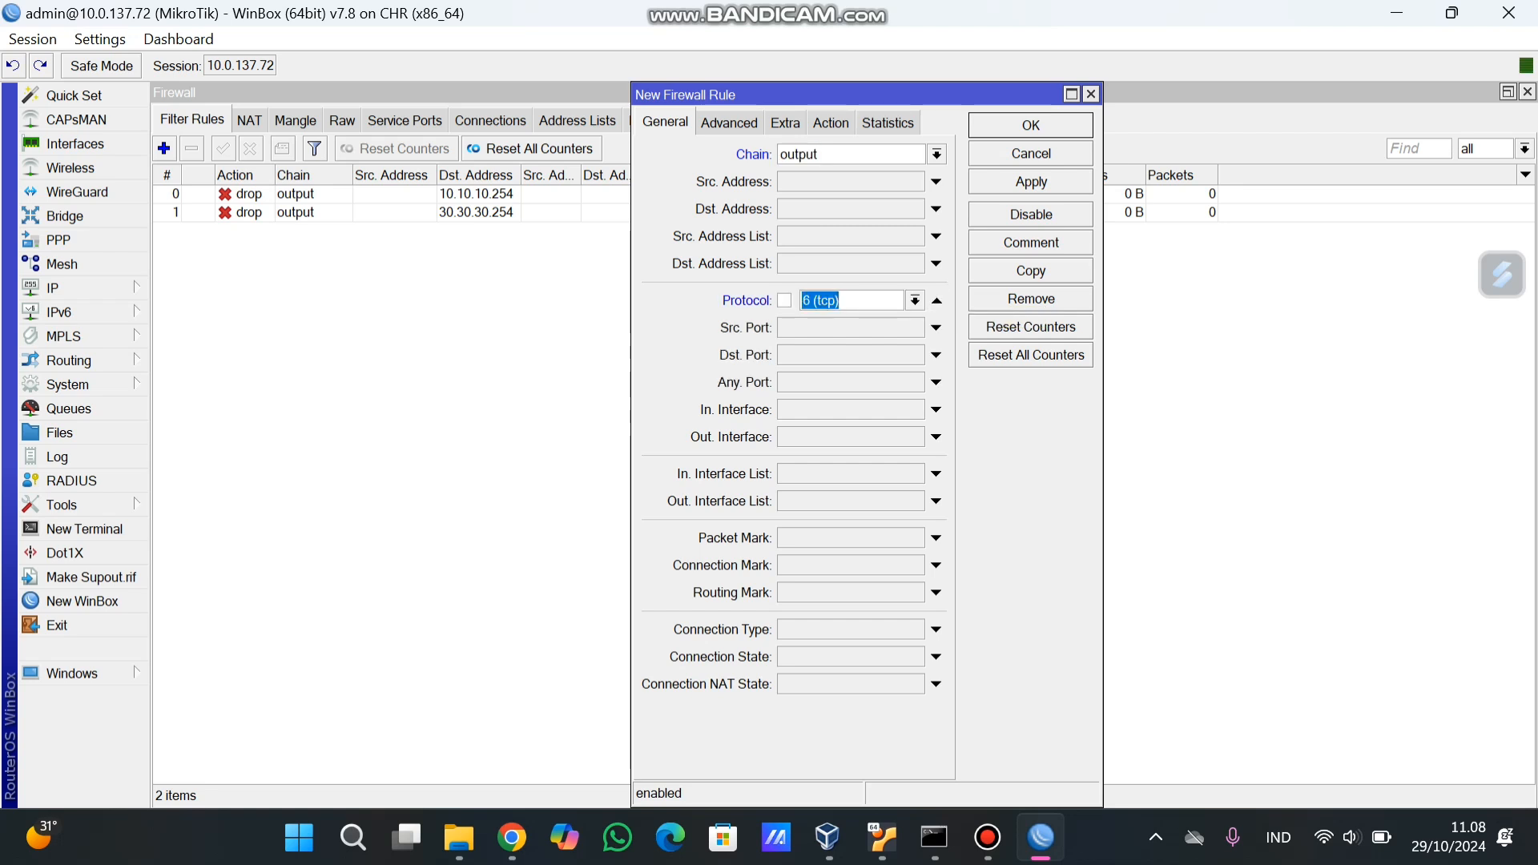
pyautogui.click(915, 300)
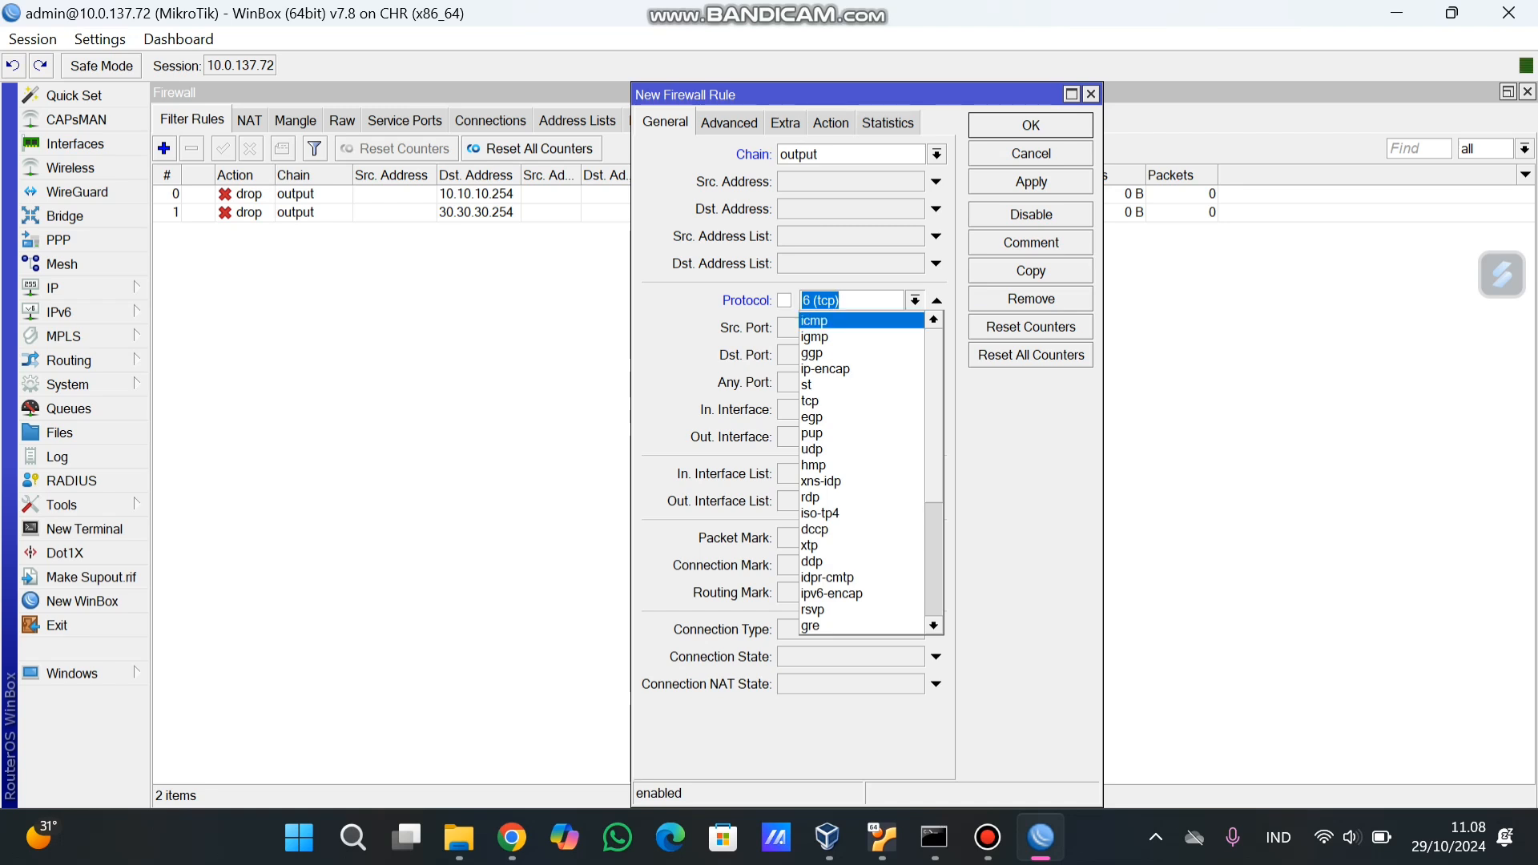
pyautogui.click(849, 320)
# Keep the action of the general output icmp rule as accept and save the rule.
pyautogui.click(830, 123)
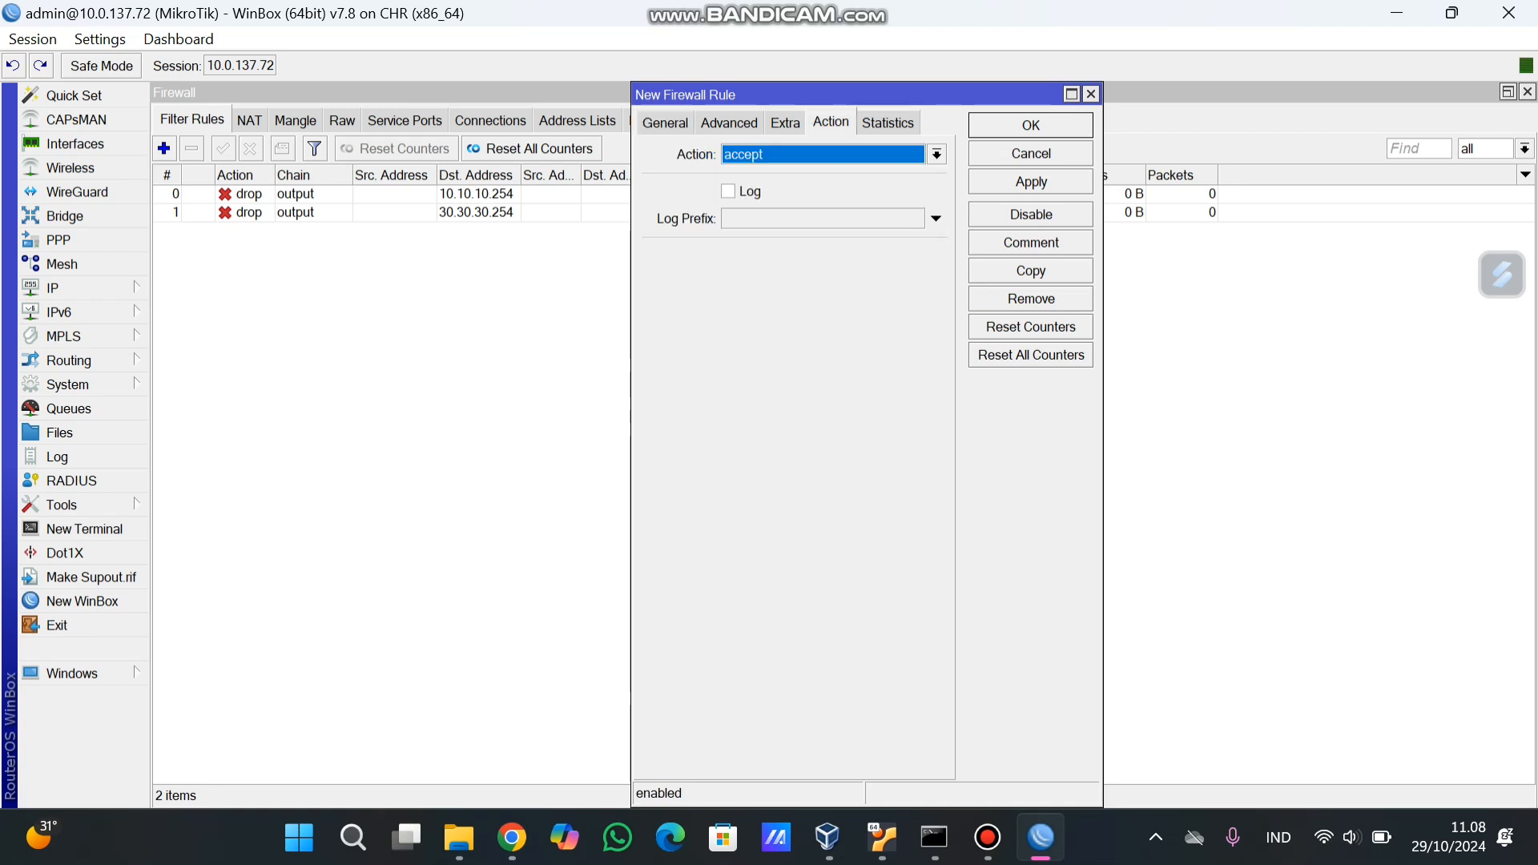
pyautogui.click(1031, 182)
pyautogui.click(1030, 126)
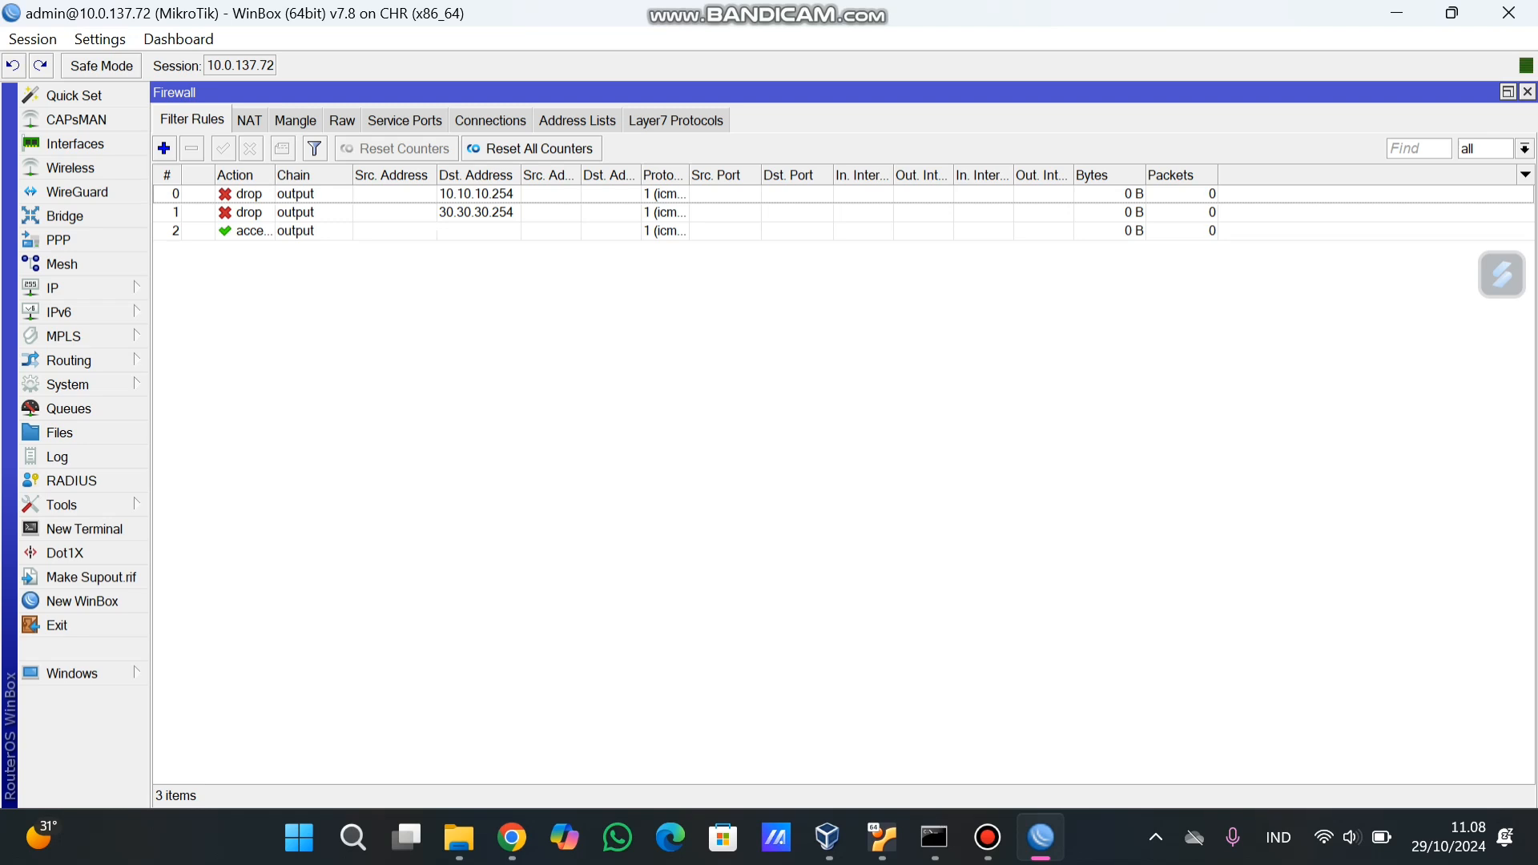
# Switch to the Mikrotik 7.8 console in PNETLab and test the output rule by pinging 10.10.10.254, then stop the ping.
pyautogui.click(512, 836)
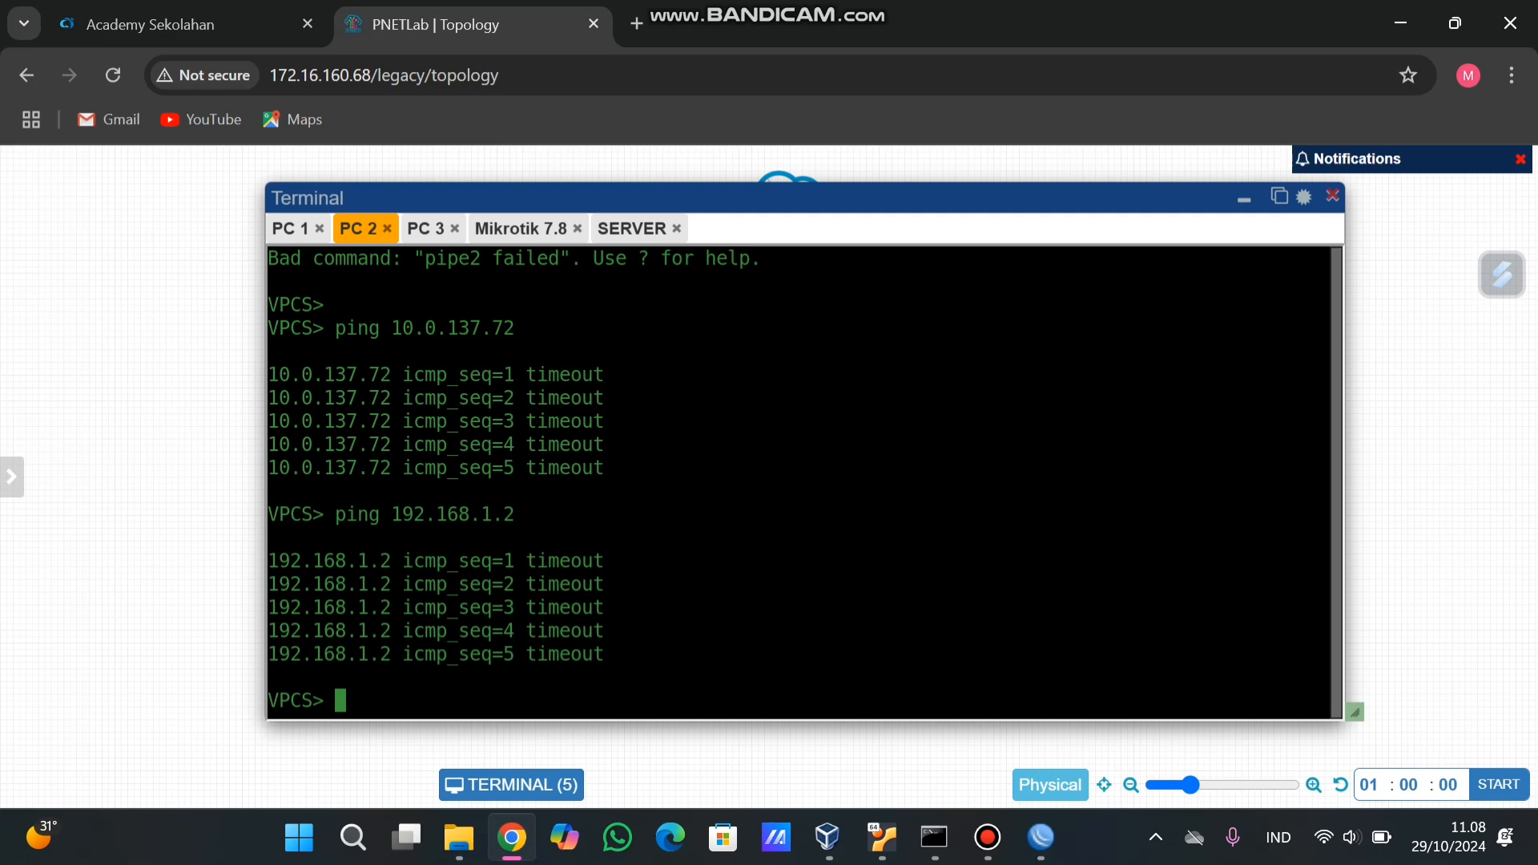
pyautogui.click(521, 229)
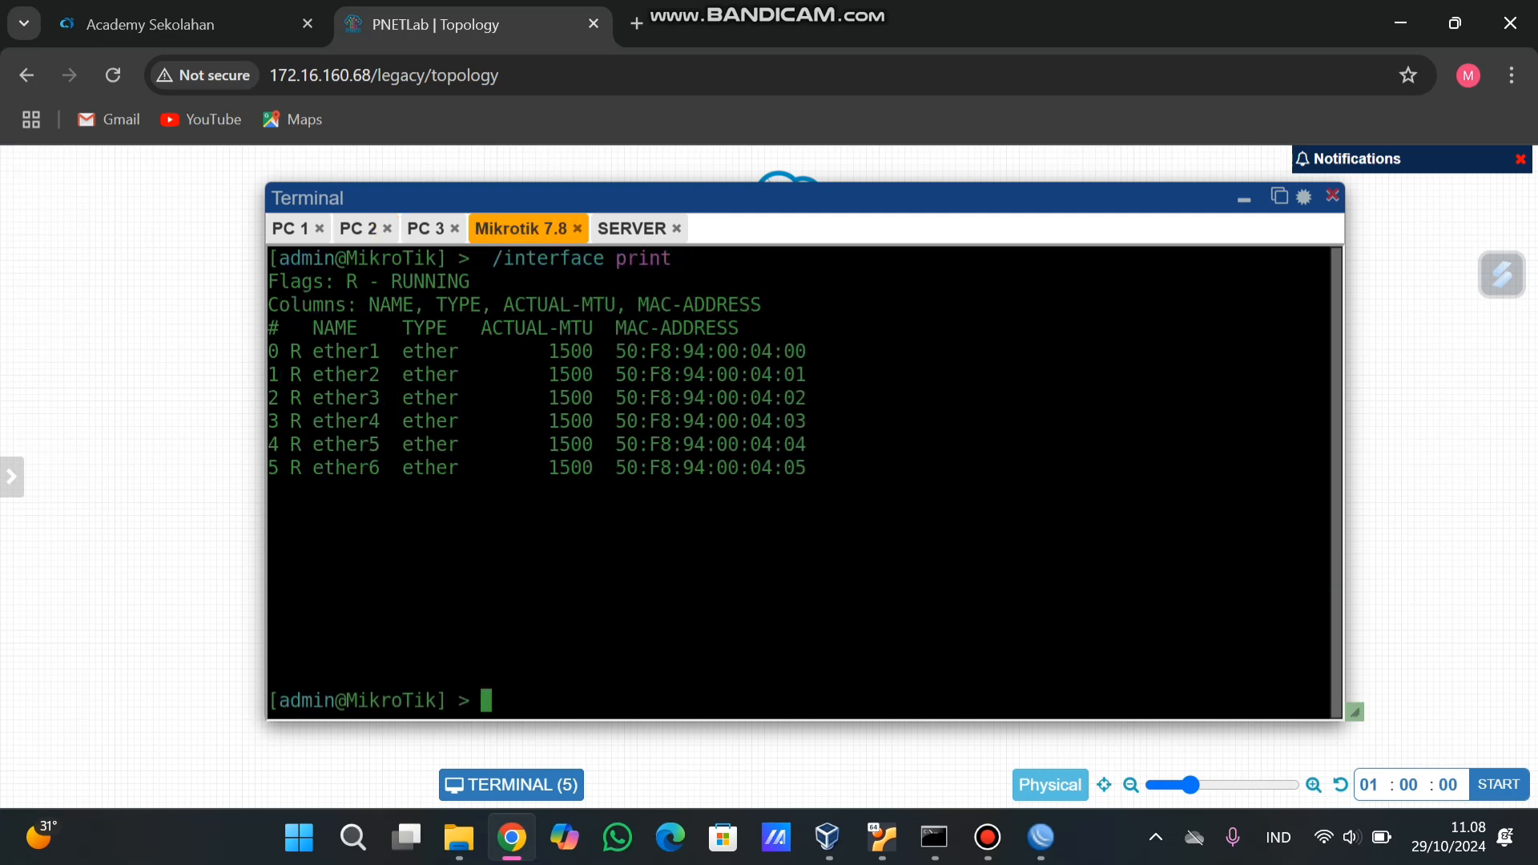
pyautogui.write('ping')
pyautogui.write('.10.10')
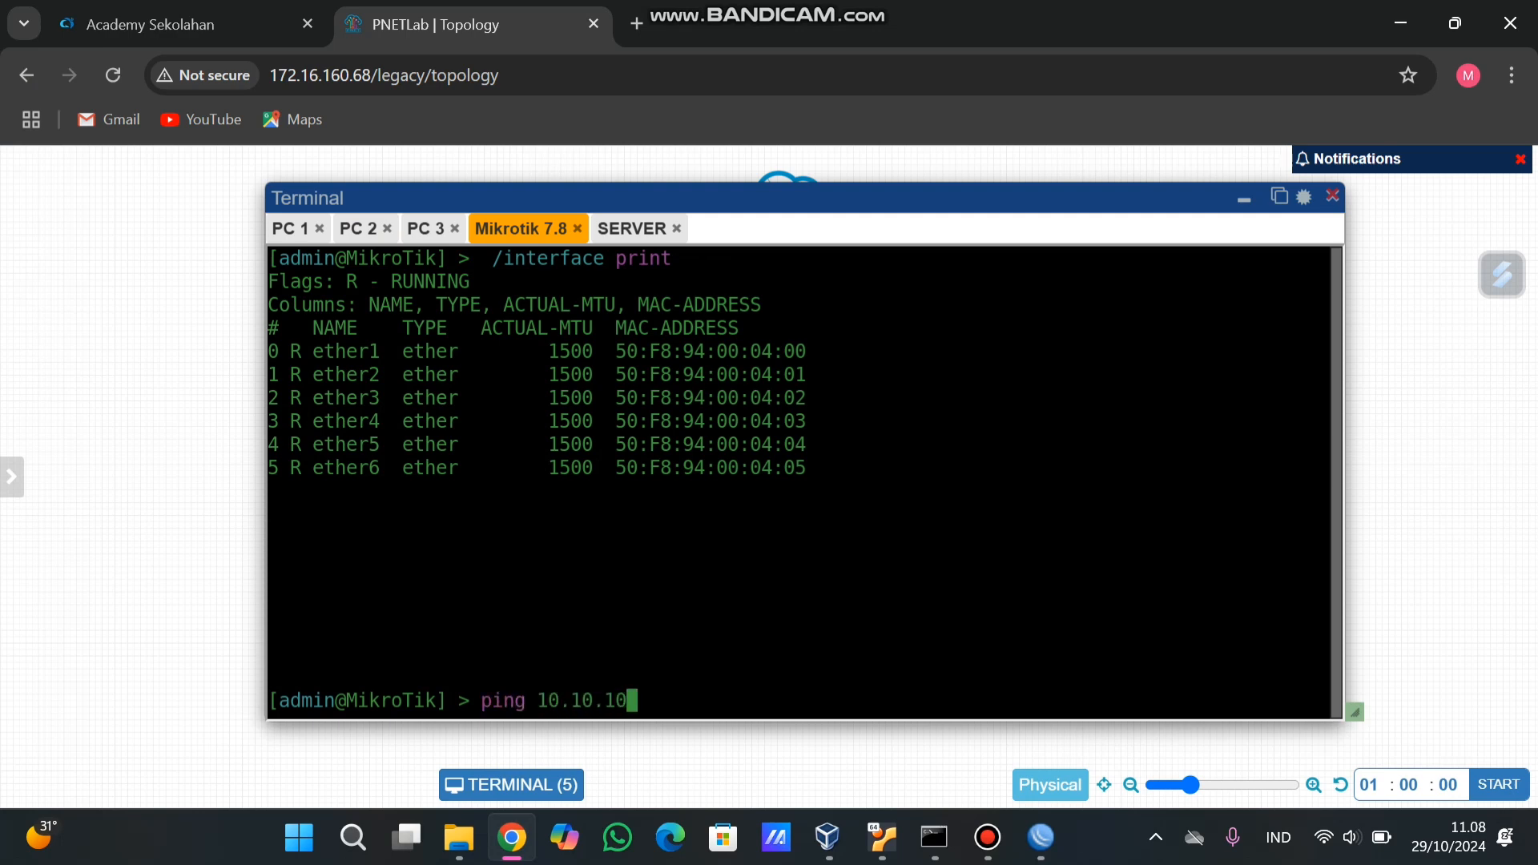
pyautogui.write('.254')
pyautogui.press('Return')
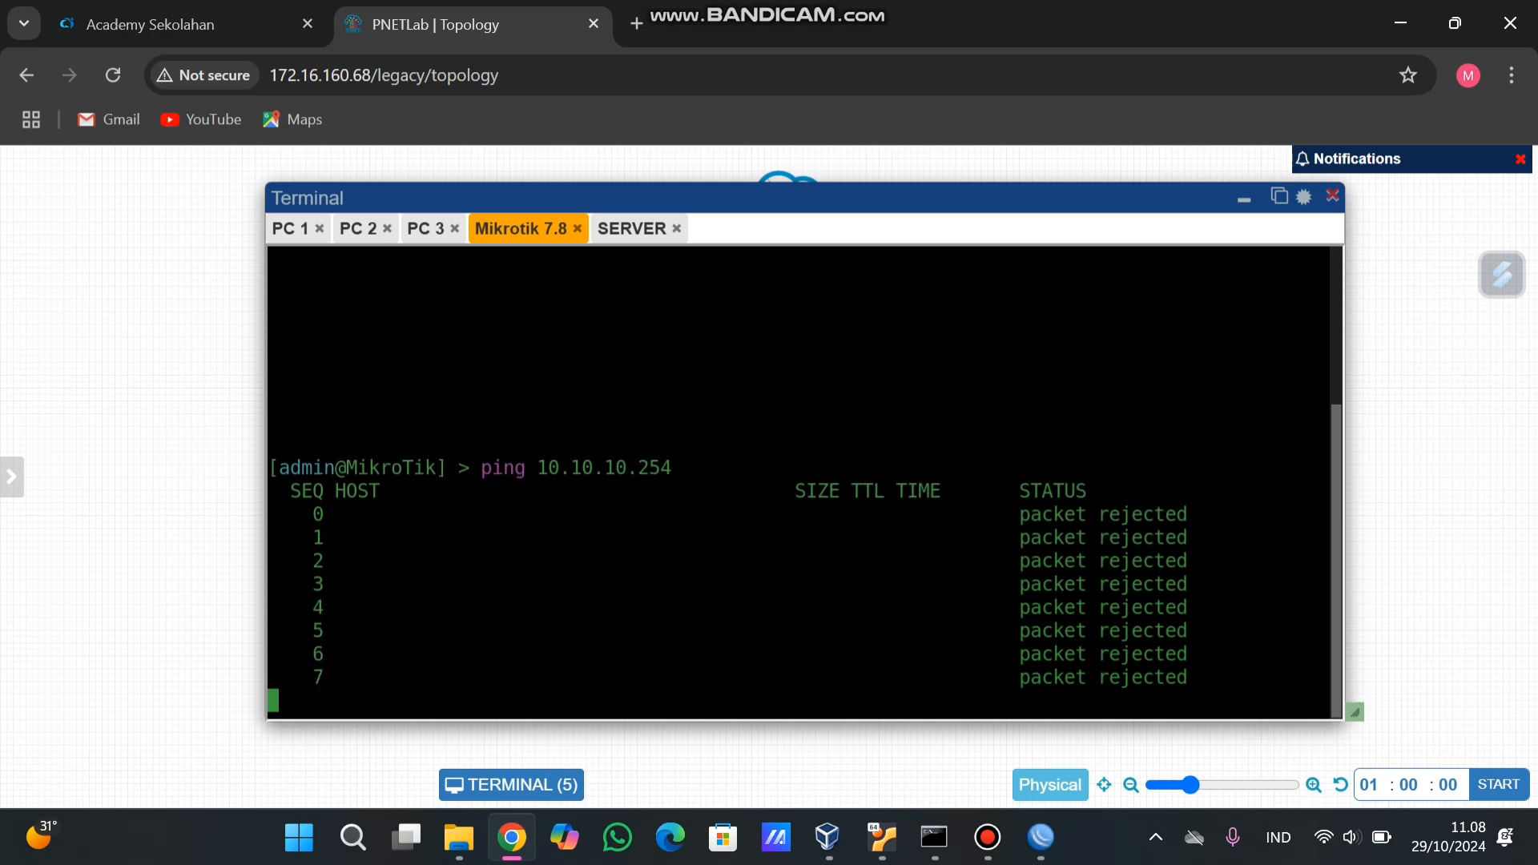
pyautogui.hotkey('ctrl', 'c')
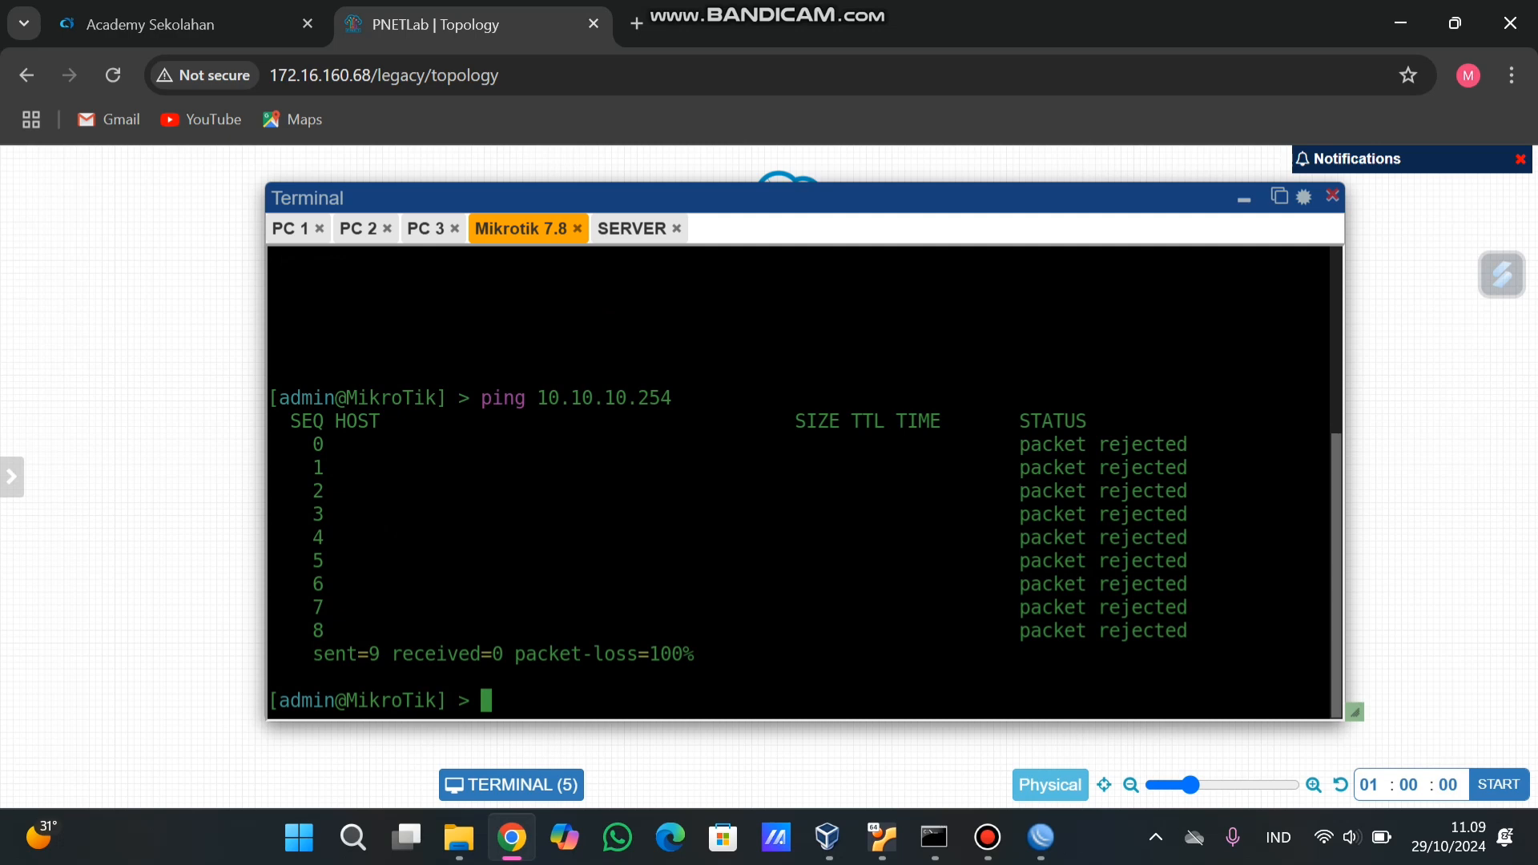
# Ping 20.20.20.254 from the Mikrotik 7.8 console.
pyautogui.write('ping 192')
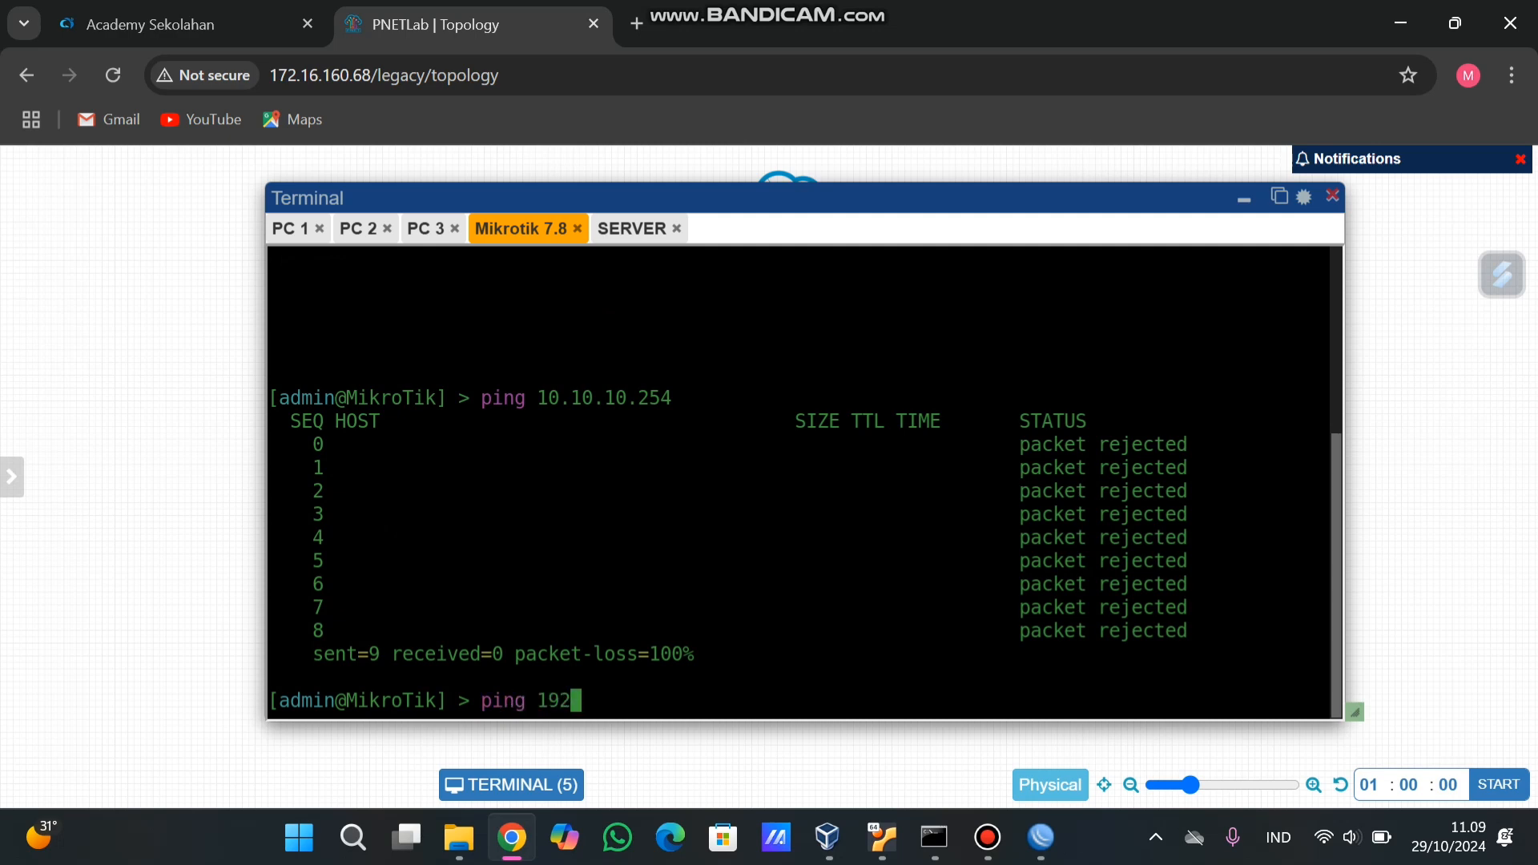
pyautogui.press('BackSpace')
pyautogui.press('BackSpace')
pyautogui.press('BackSpace')
pyautogui.write('20.20.20.20')
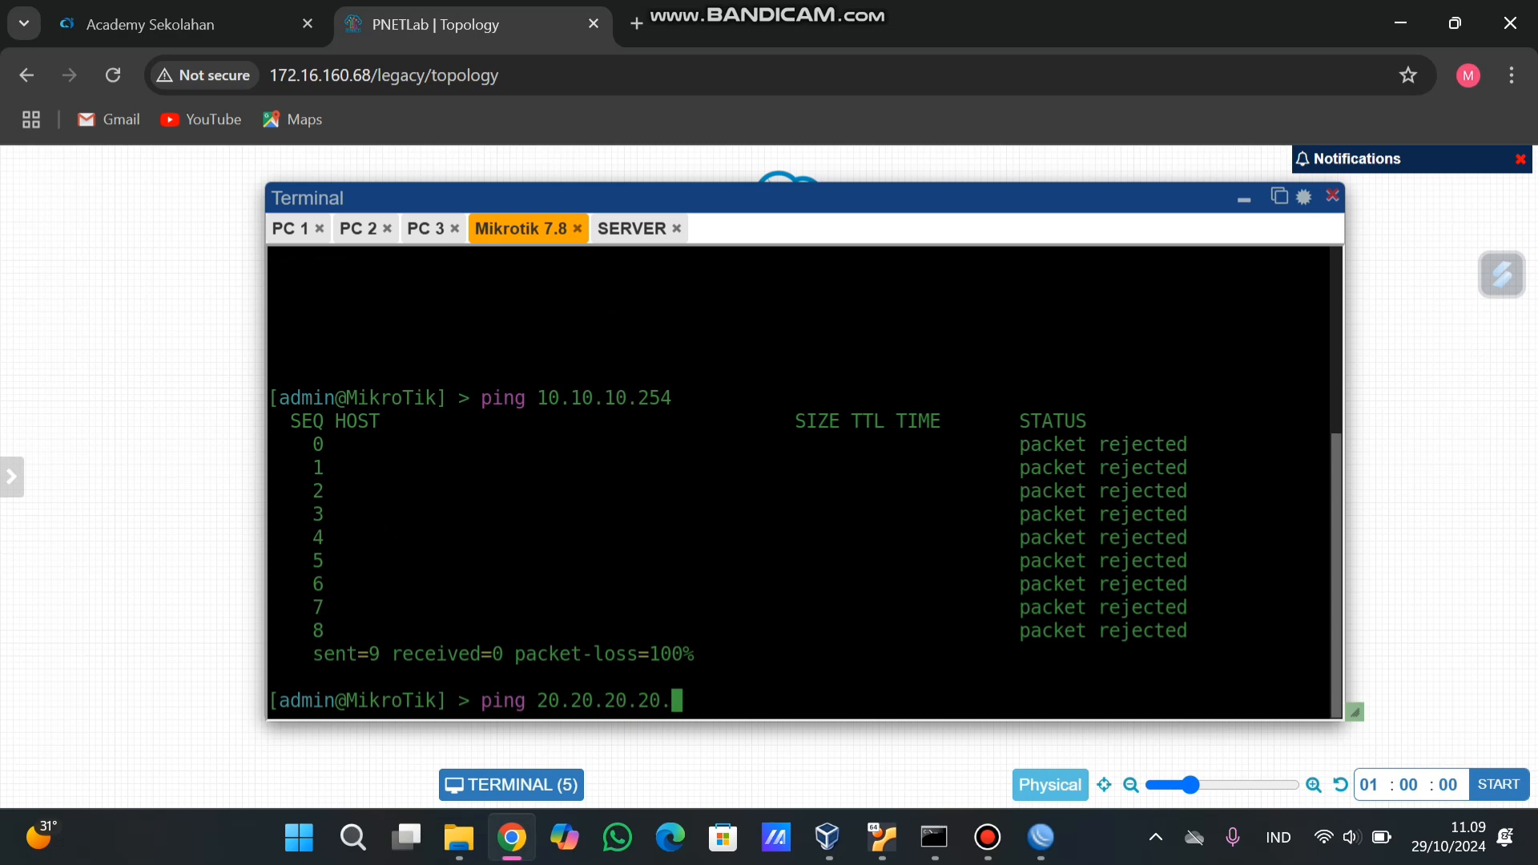
pyautogui.press('BackSpace')
pyautogui.write('54')
pyautogui.press('Return')
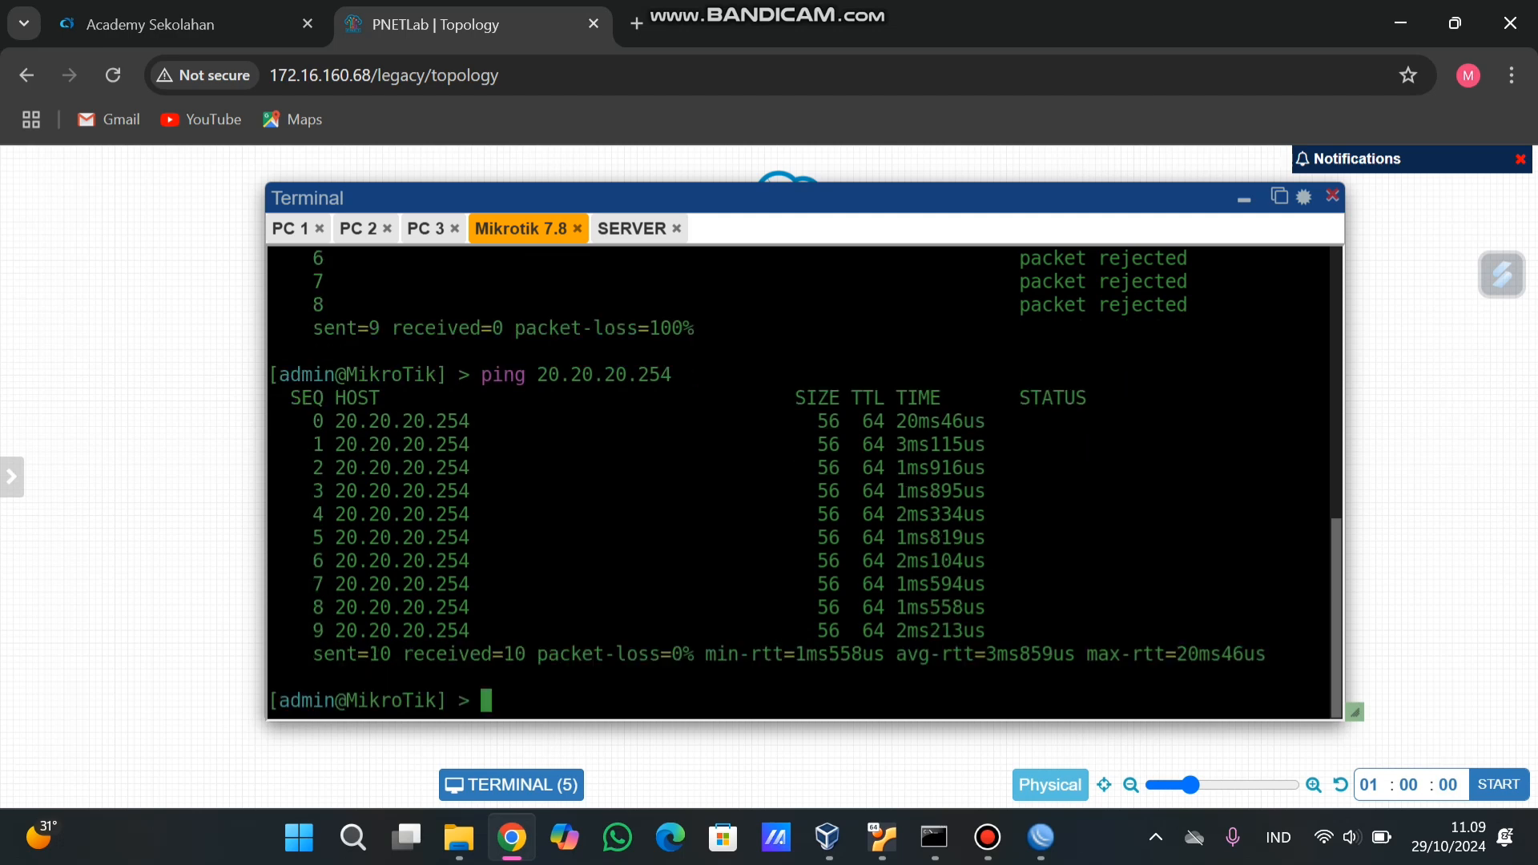
# Ping 30.30.30.254 from the Mikrotik 7.8 console, then stop the ping.
pyautogui.write('ping 30.30.30.')
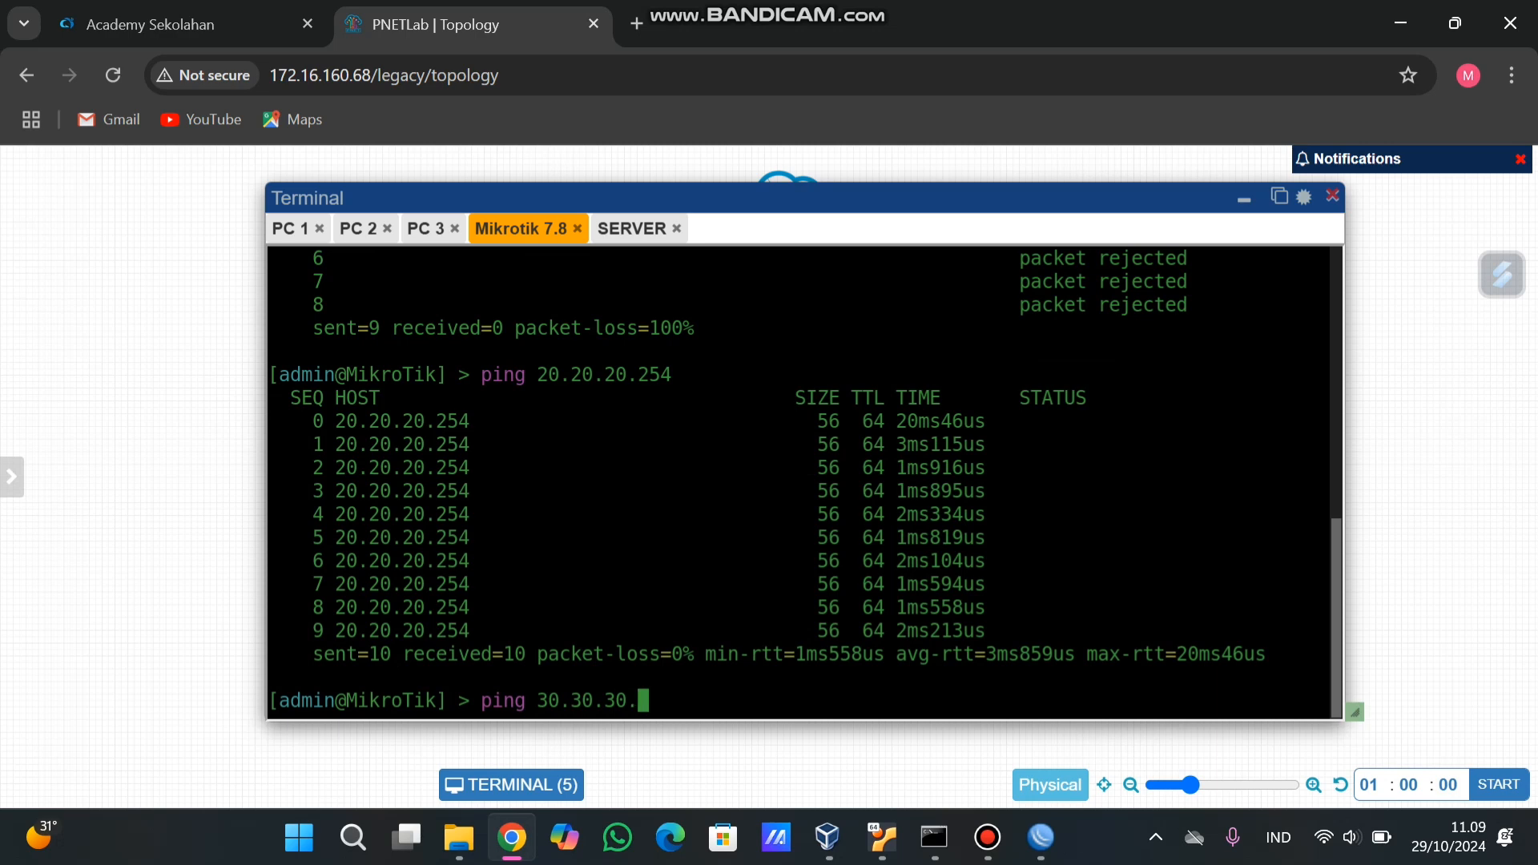
pyautogui.write('254')
pyautogui.press('Return')
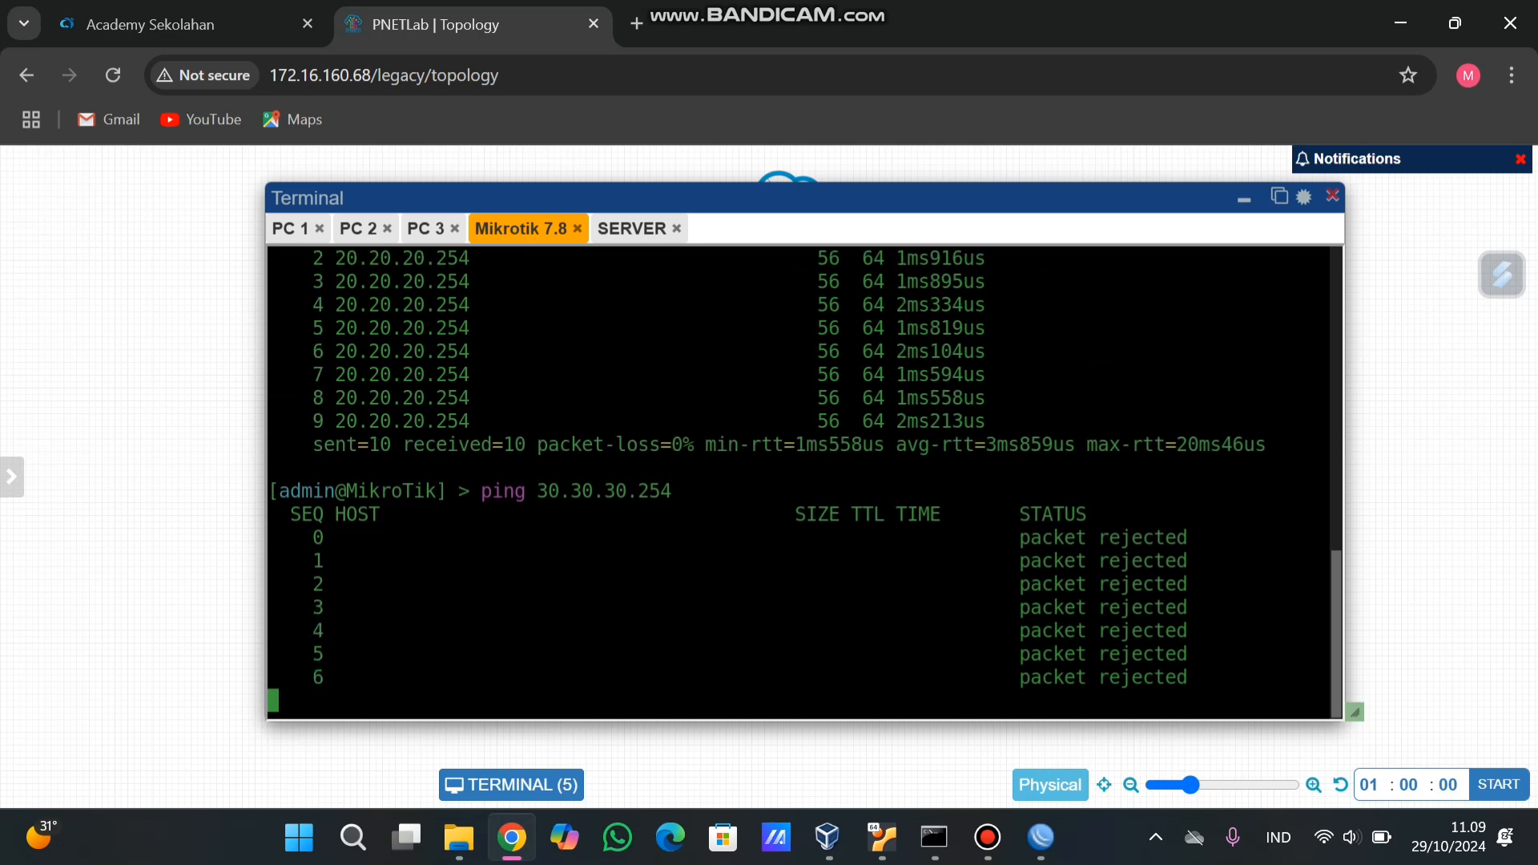
pyautogui.hotkey('ctrl', 'c')
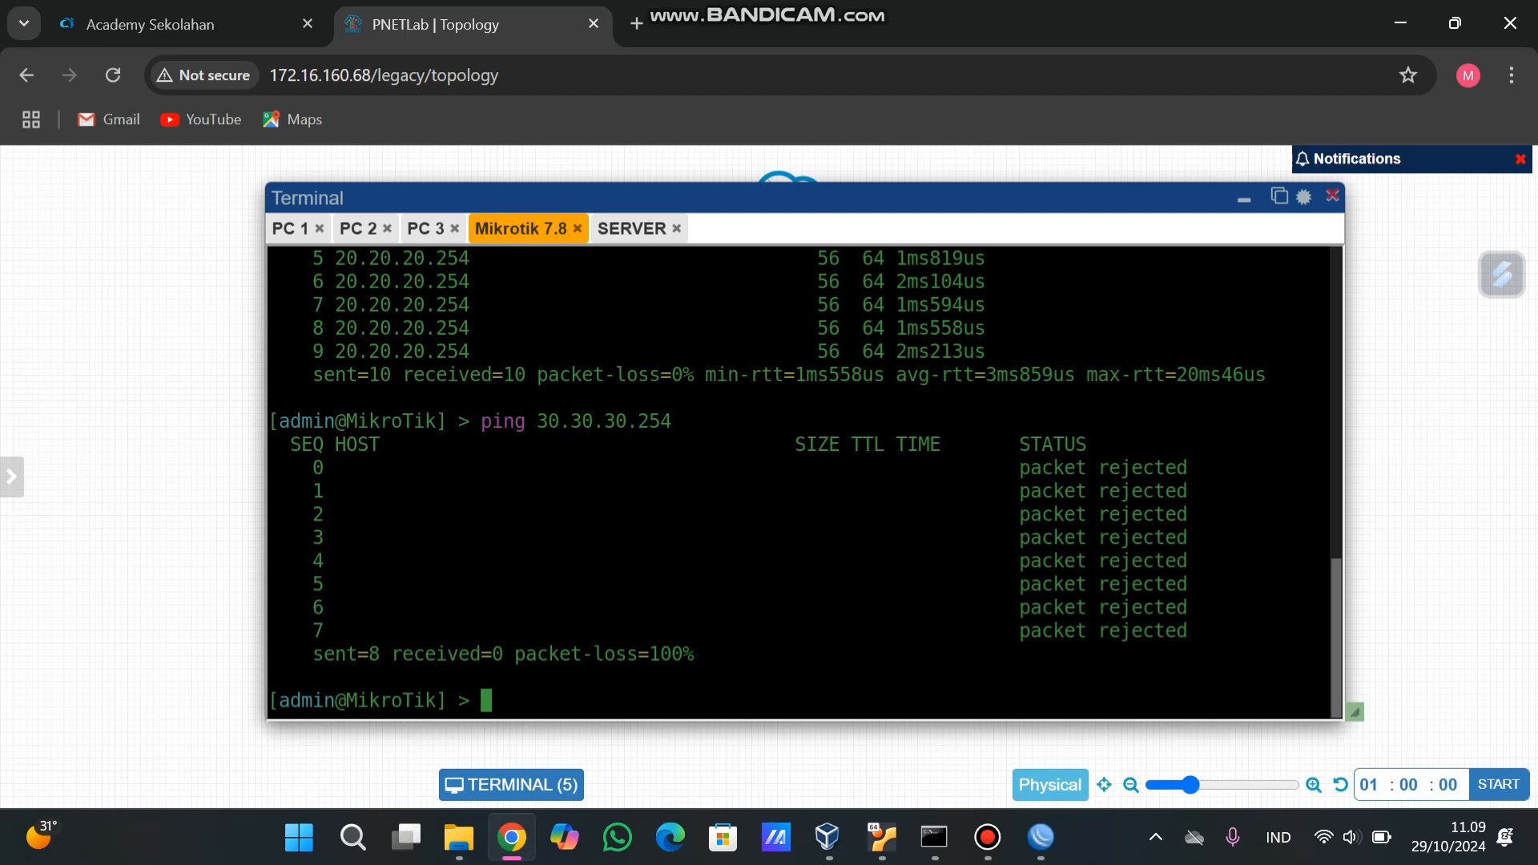
# Ping the server at 192.168.1.2 from the Mikrotik 7.8 console, stop the ping and switch back to WinBox.
pyautogui.write('ping 192.168')
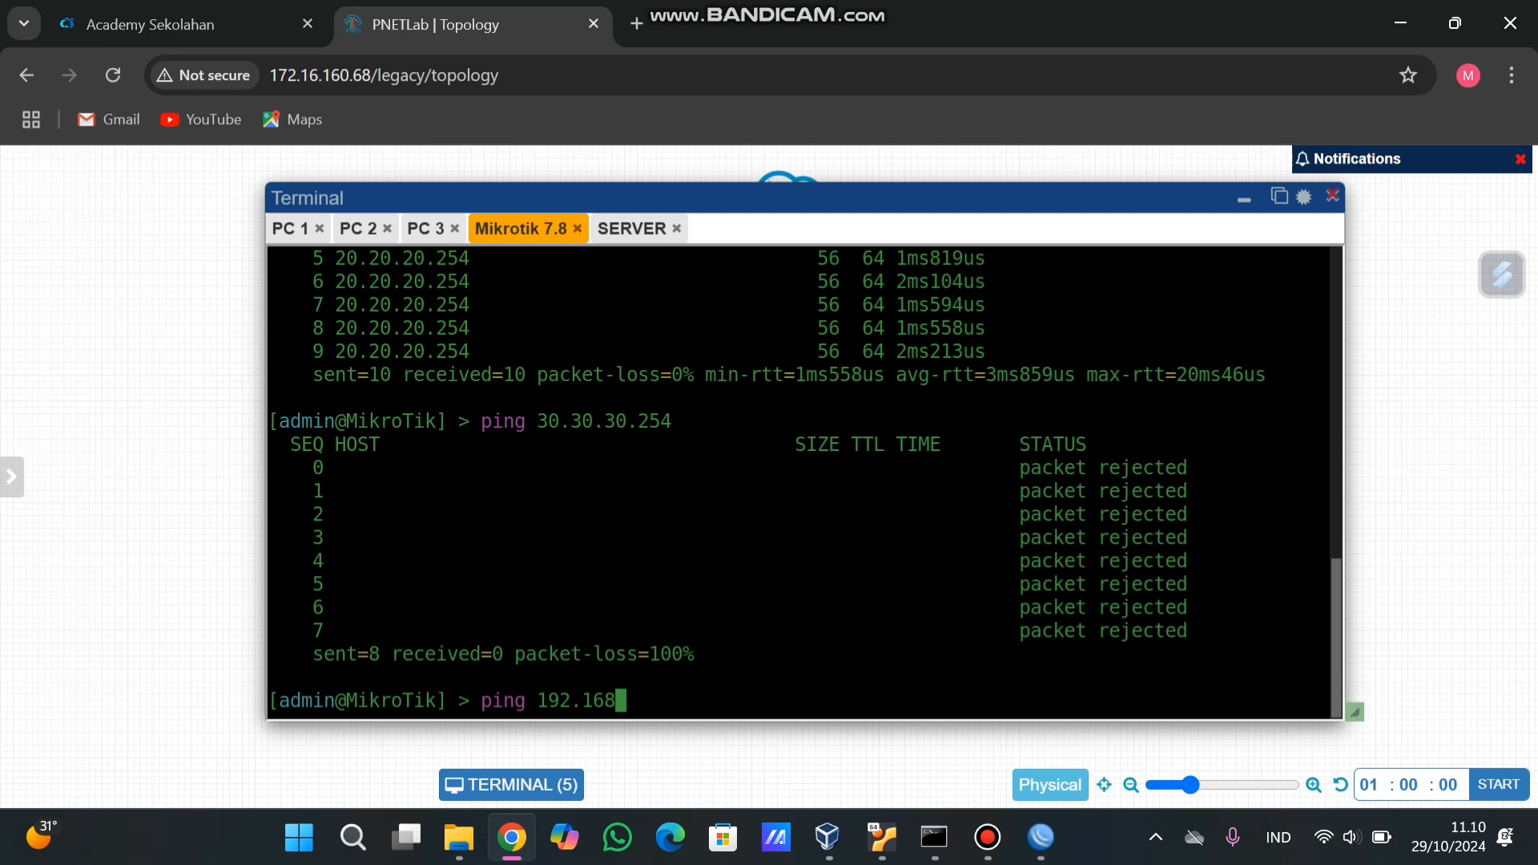
pyautogui.write('.1.2')
pyautogui.press('Return')
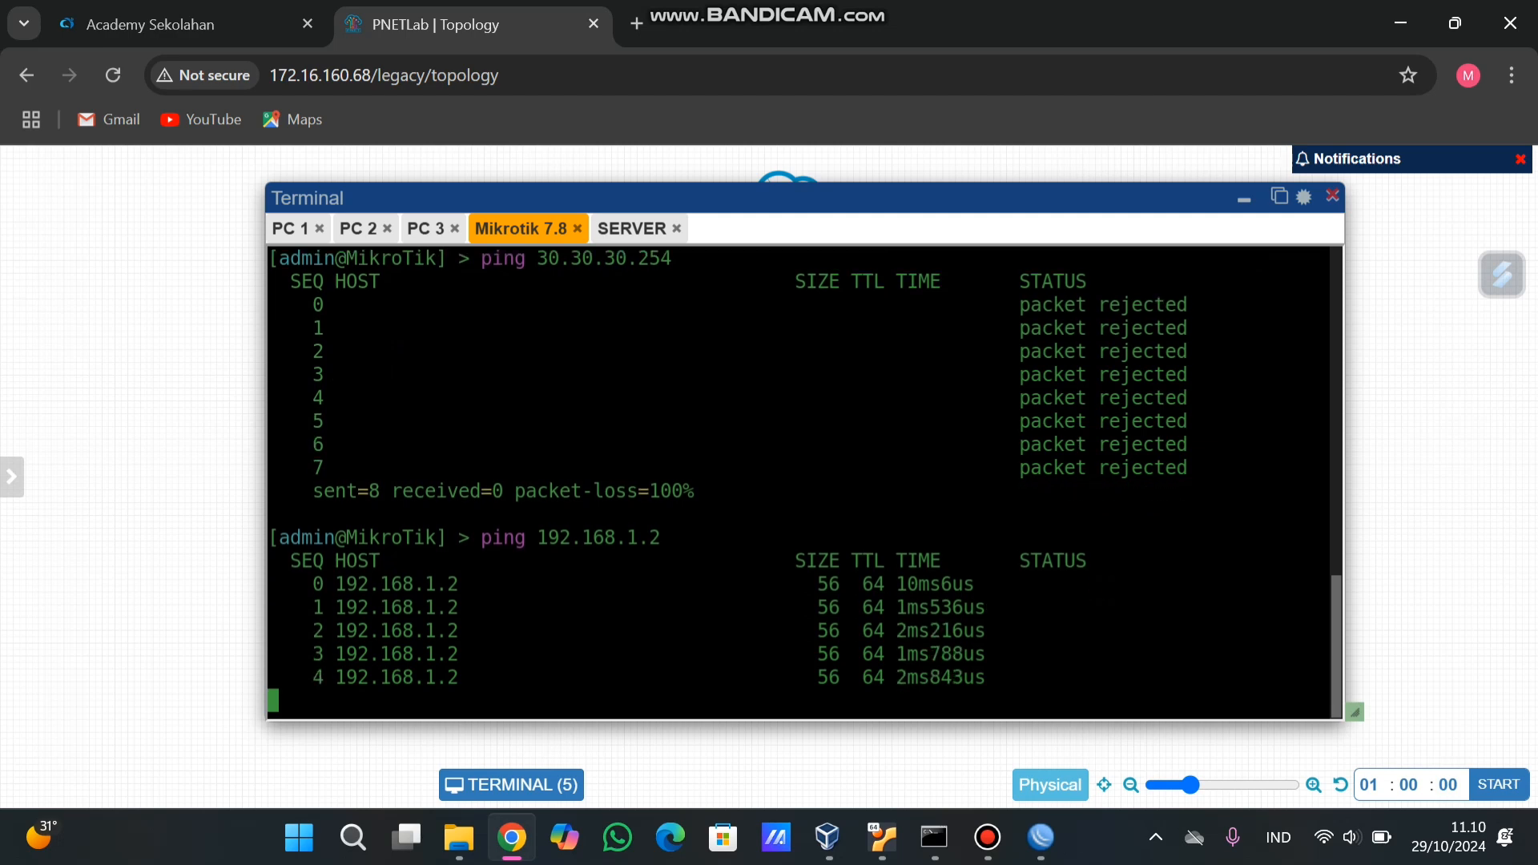
pyautogui.hotkey('ctrl', 'c')
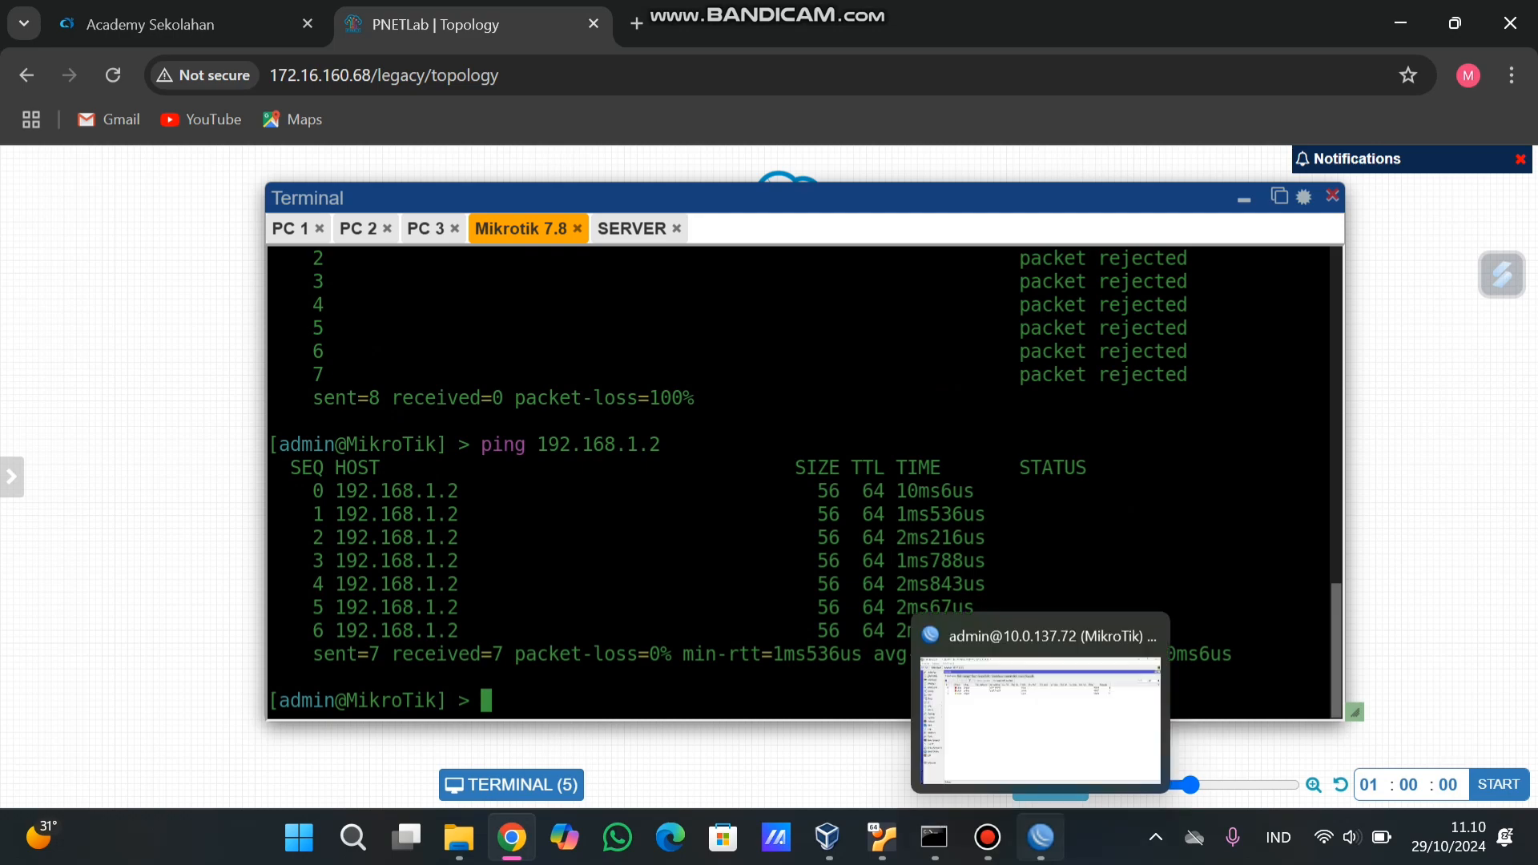
pyautogui.click(1040, 836)
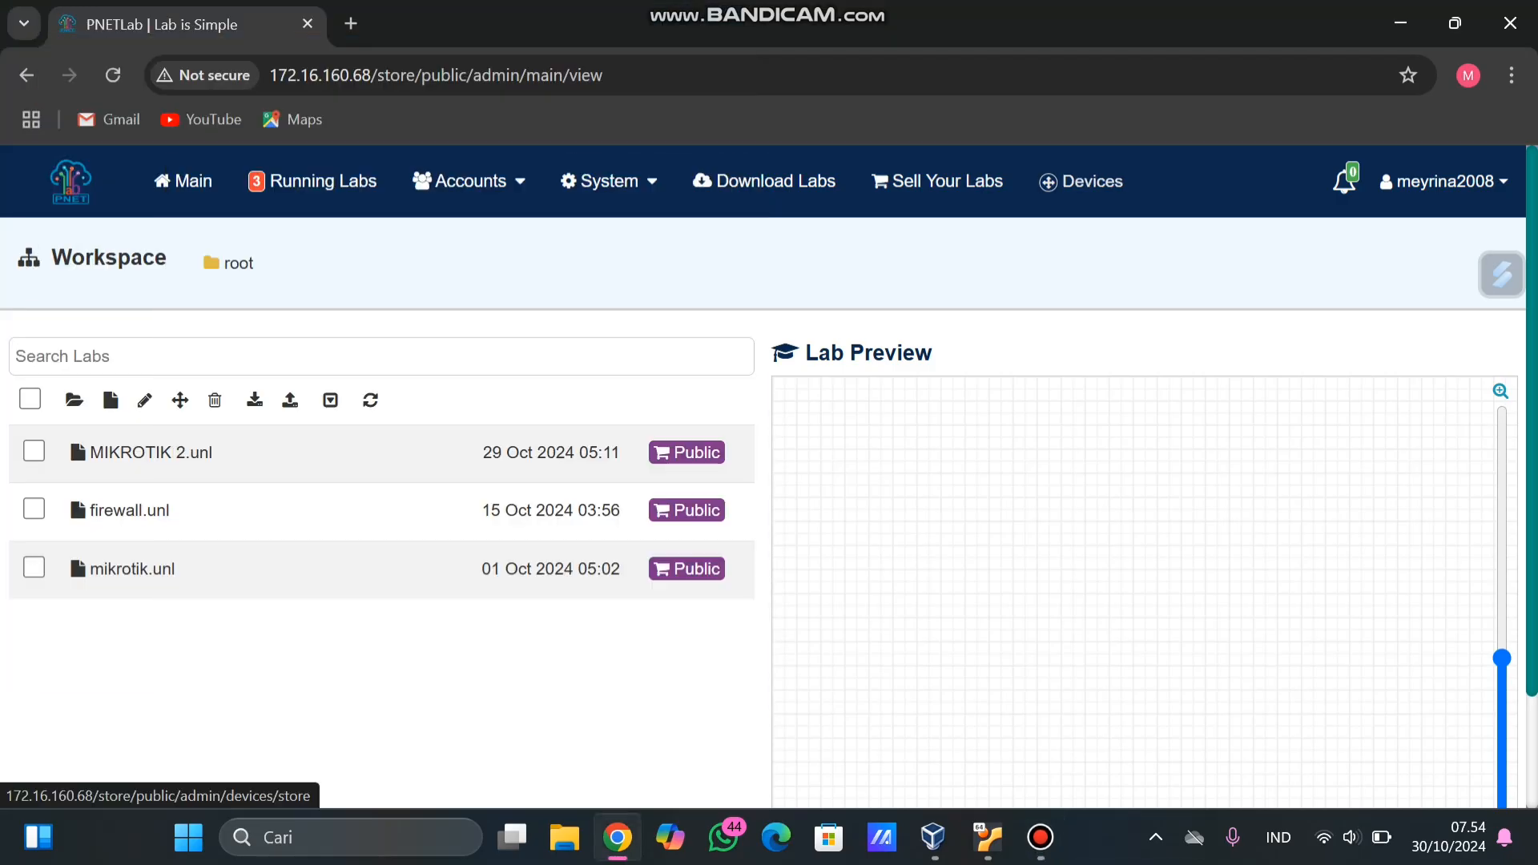
# Run Fix Permission in the PNETLab system settings and acknowledge its completion.
pyautogui.click(1083, 181)
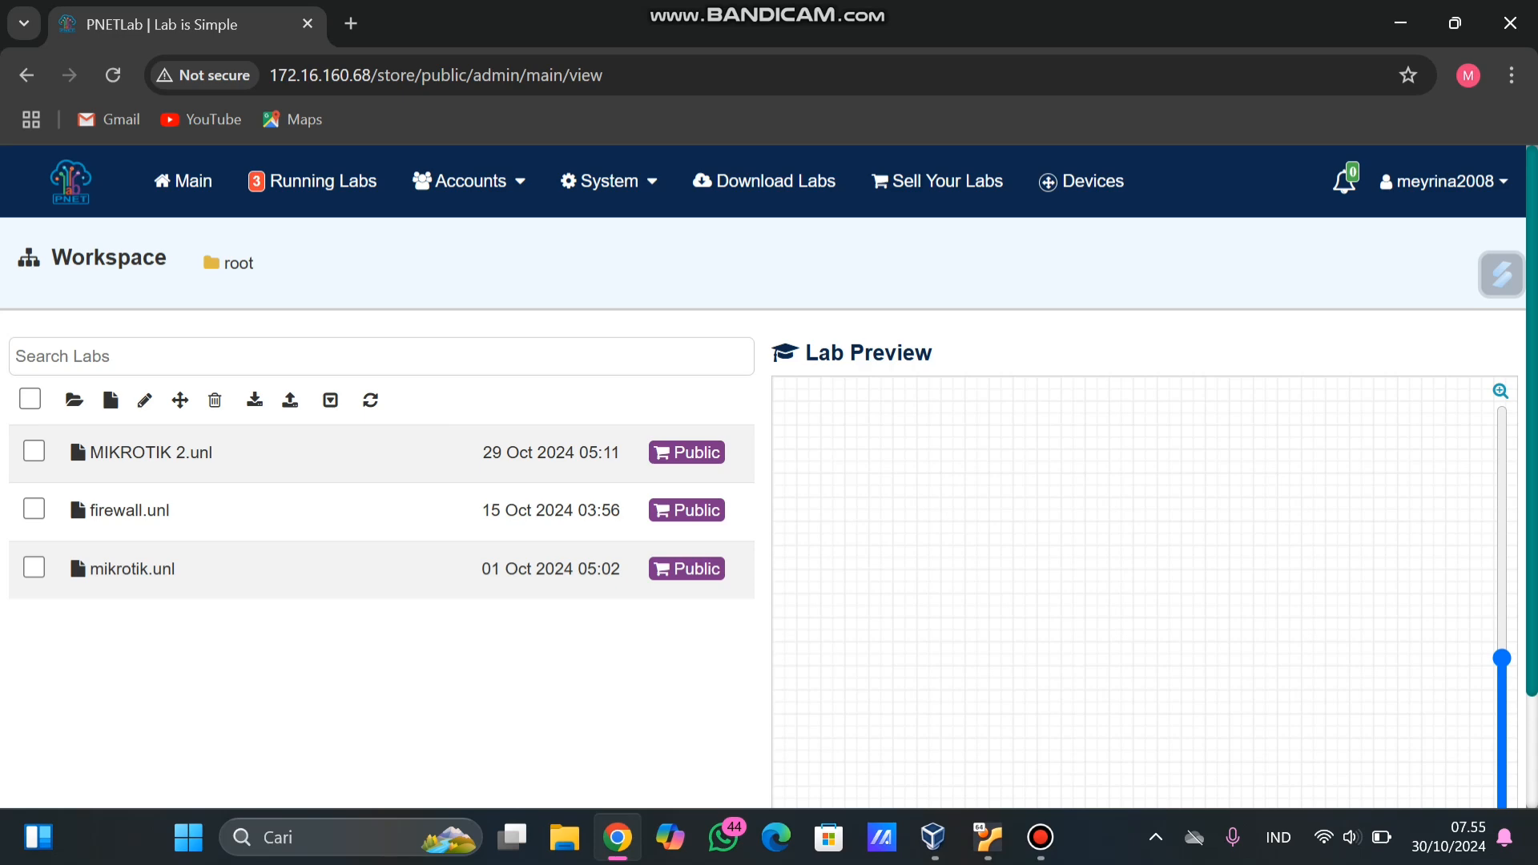
pyautogui.click(312, 181)
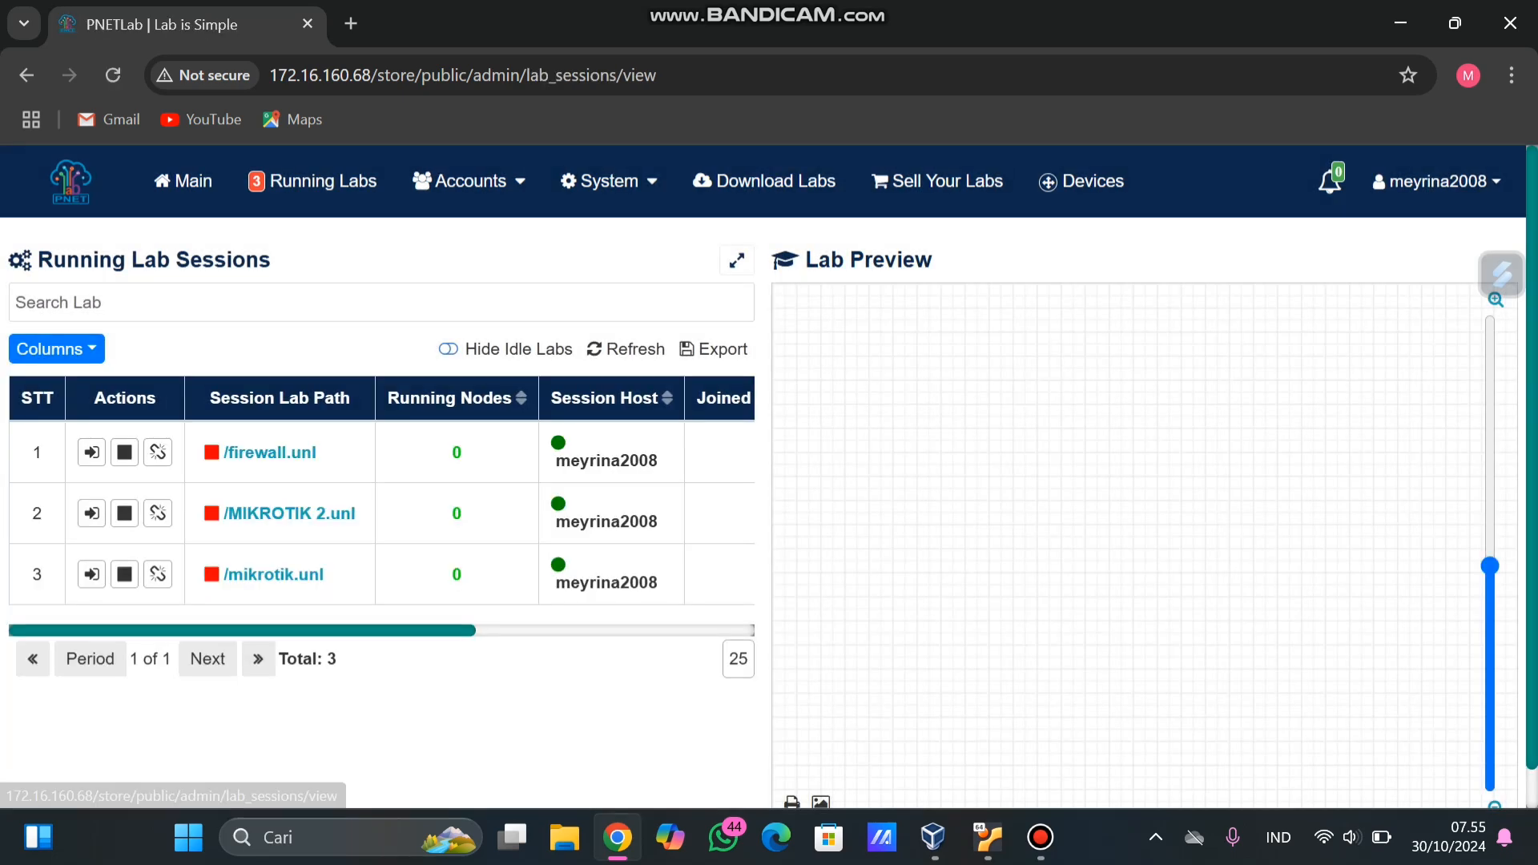
pyautogui.click(608, 340)
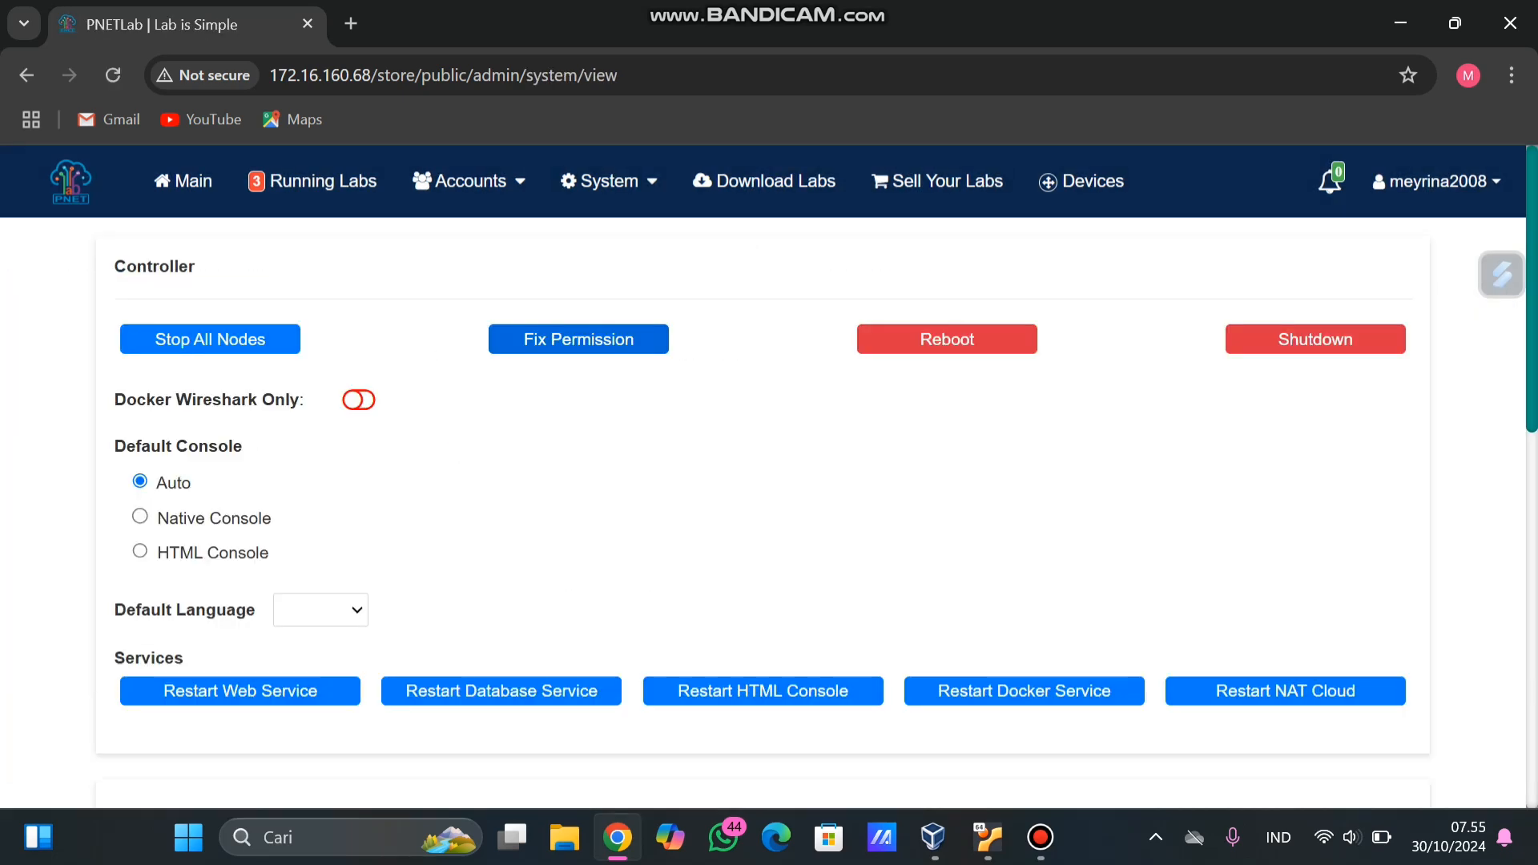
pyautogui.click(578, 339)
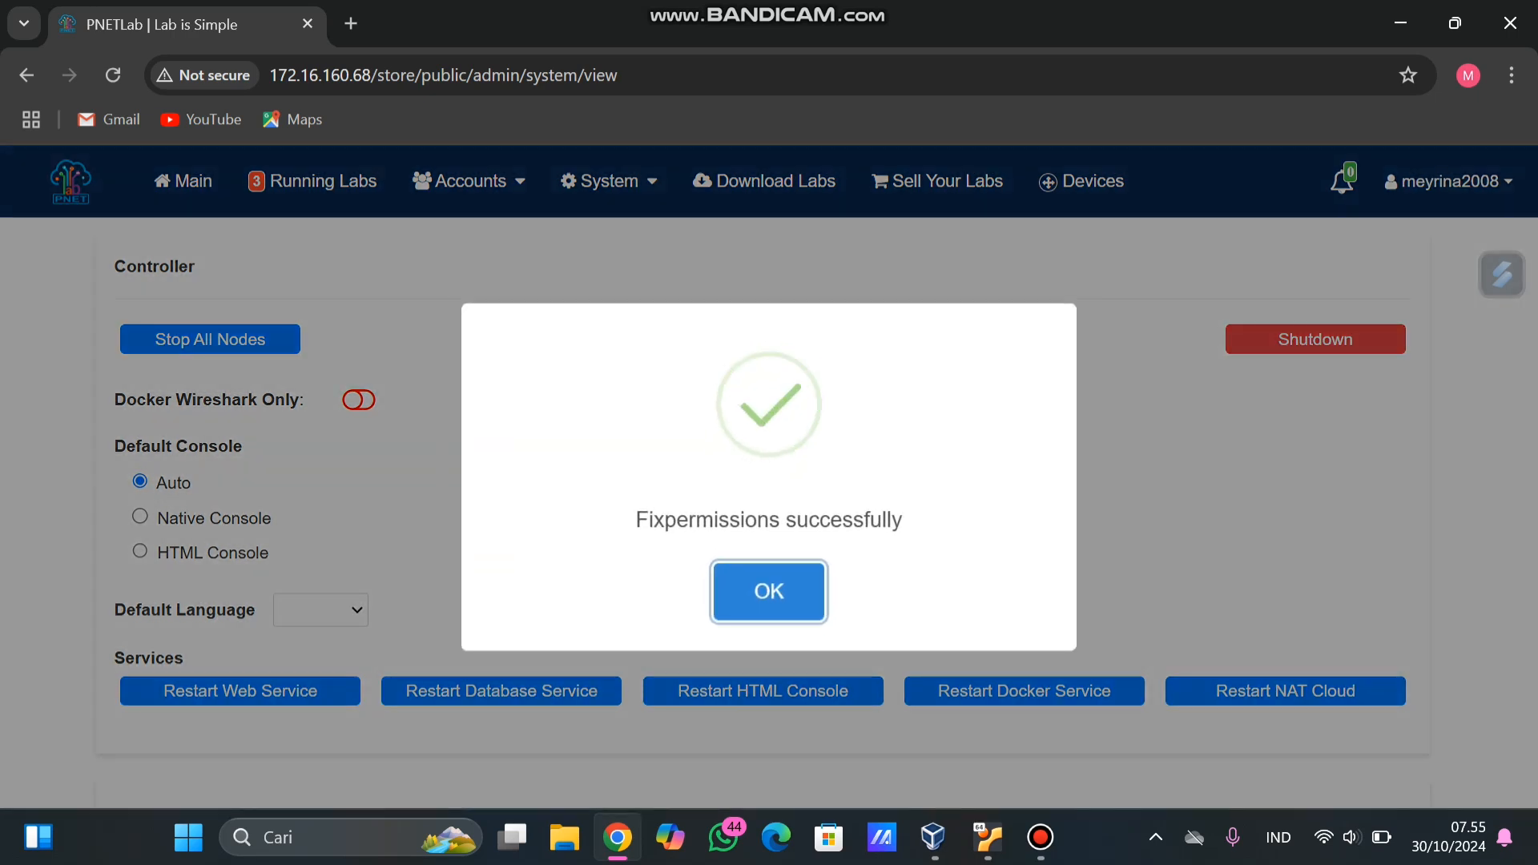
pyautogui.press('Return')
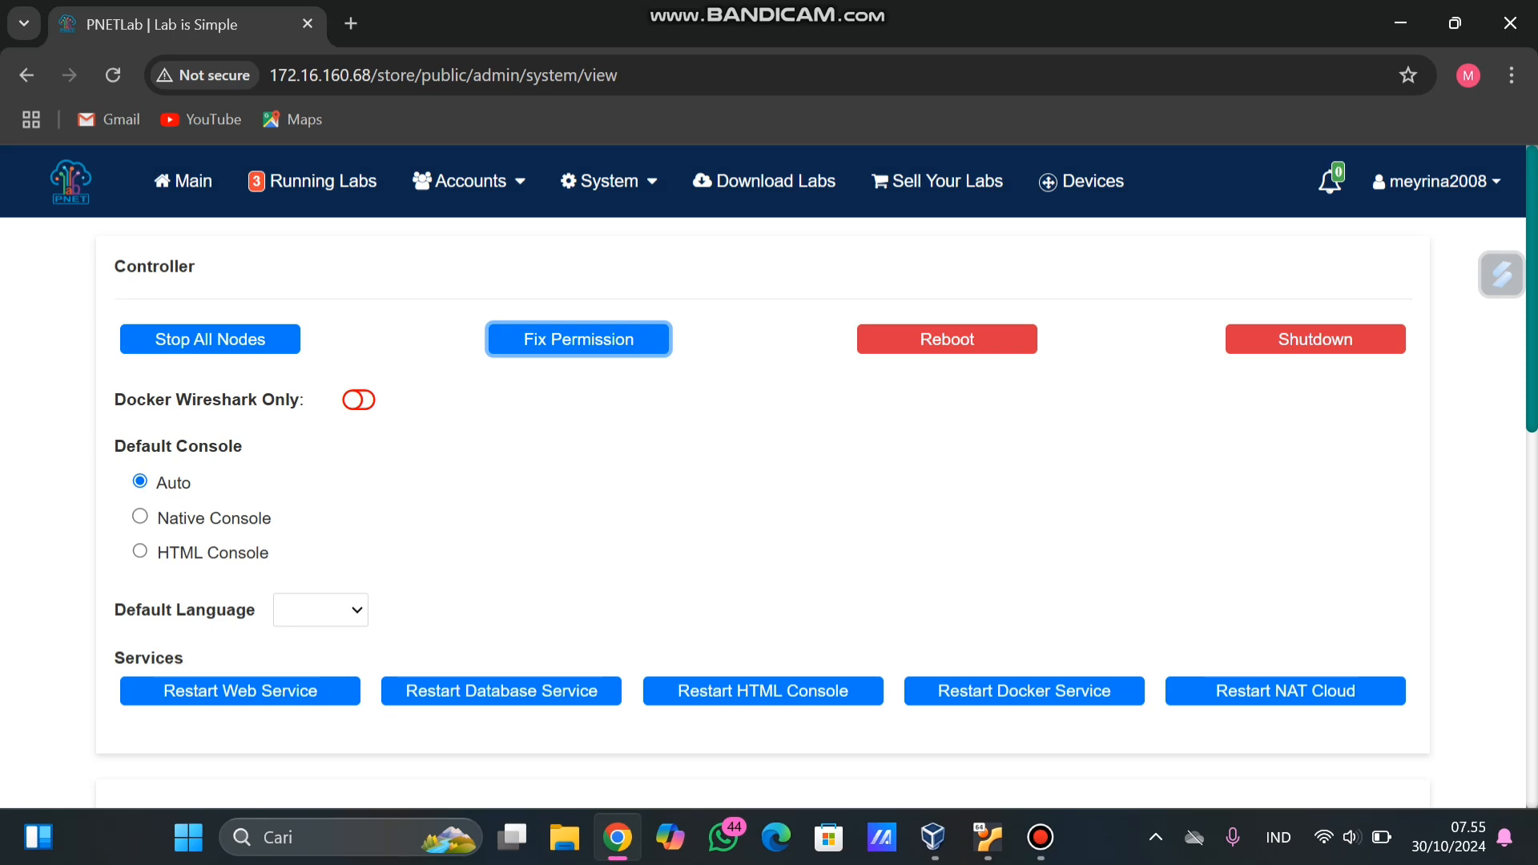
# Open the topology of the lab MIKROTIK 2.unl from the running lab sessions.
pyautogui.click(360, 181)
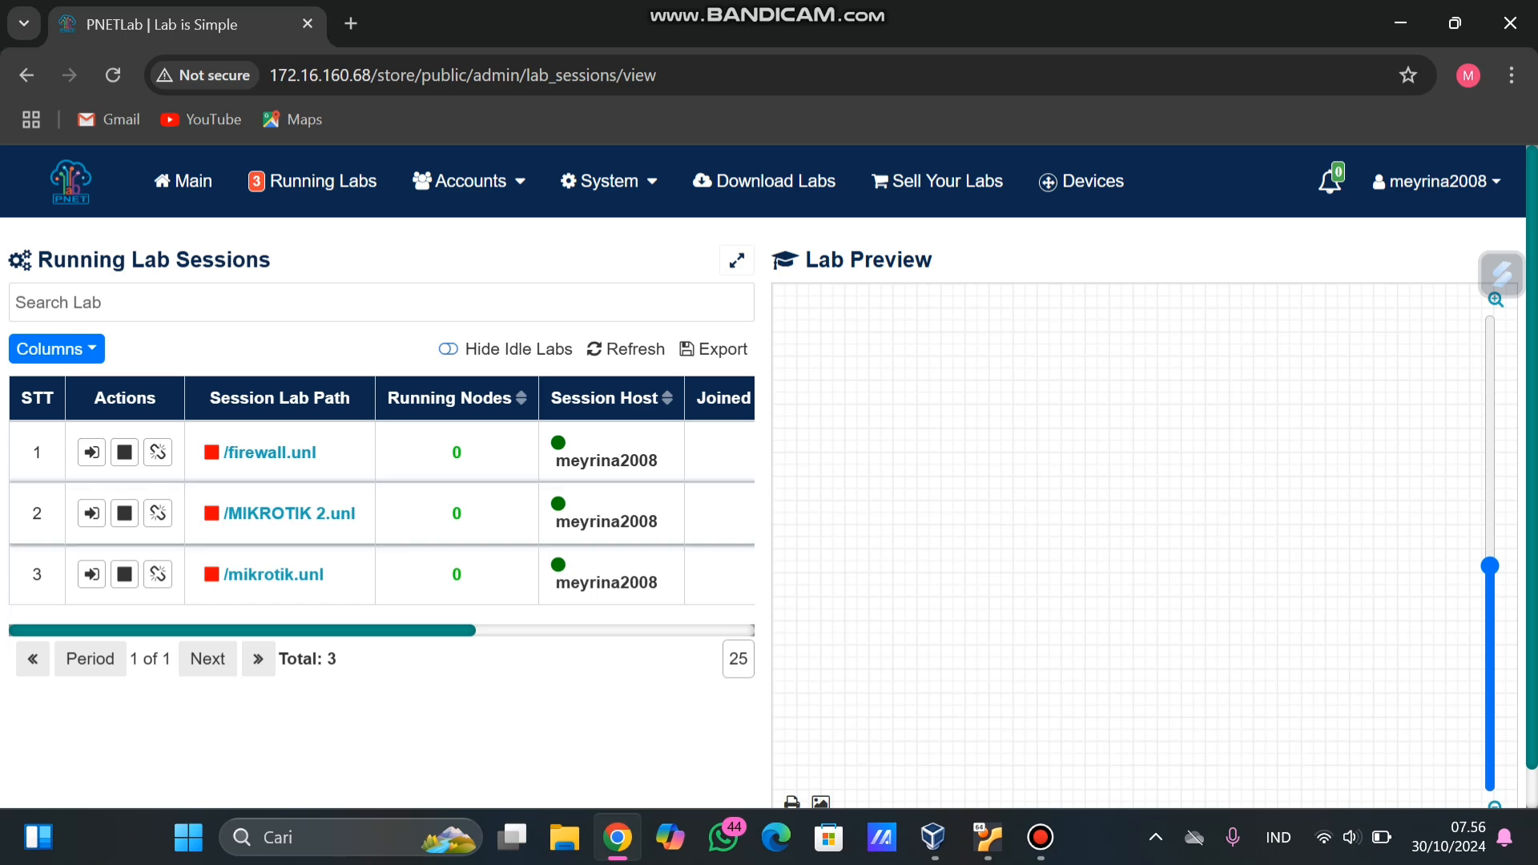
pyautogui.click(320, 513)
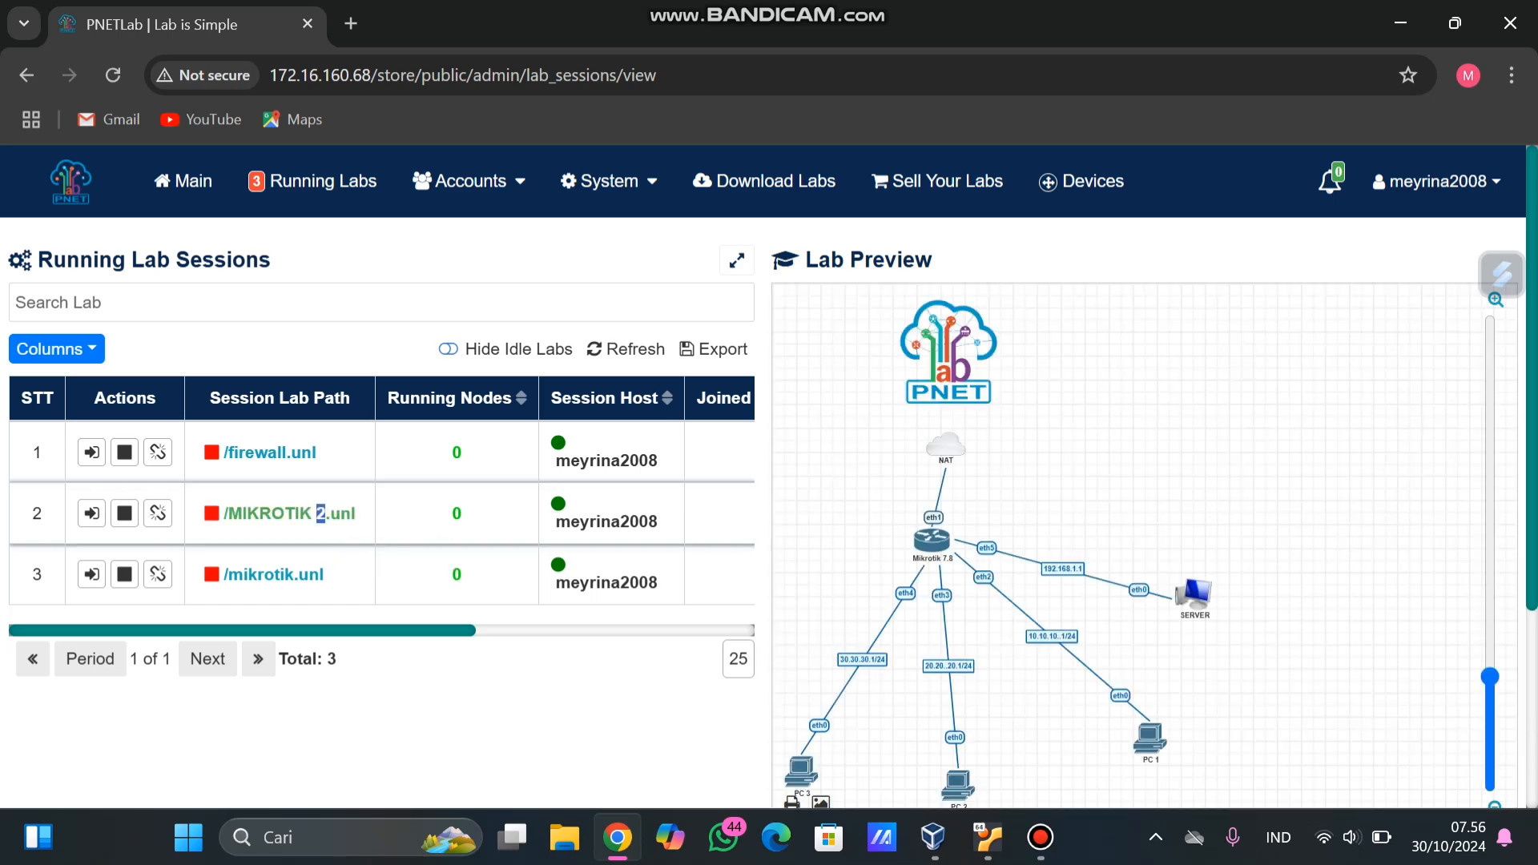
pyautogui.click(321, 514)
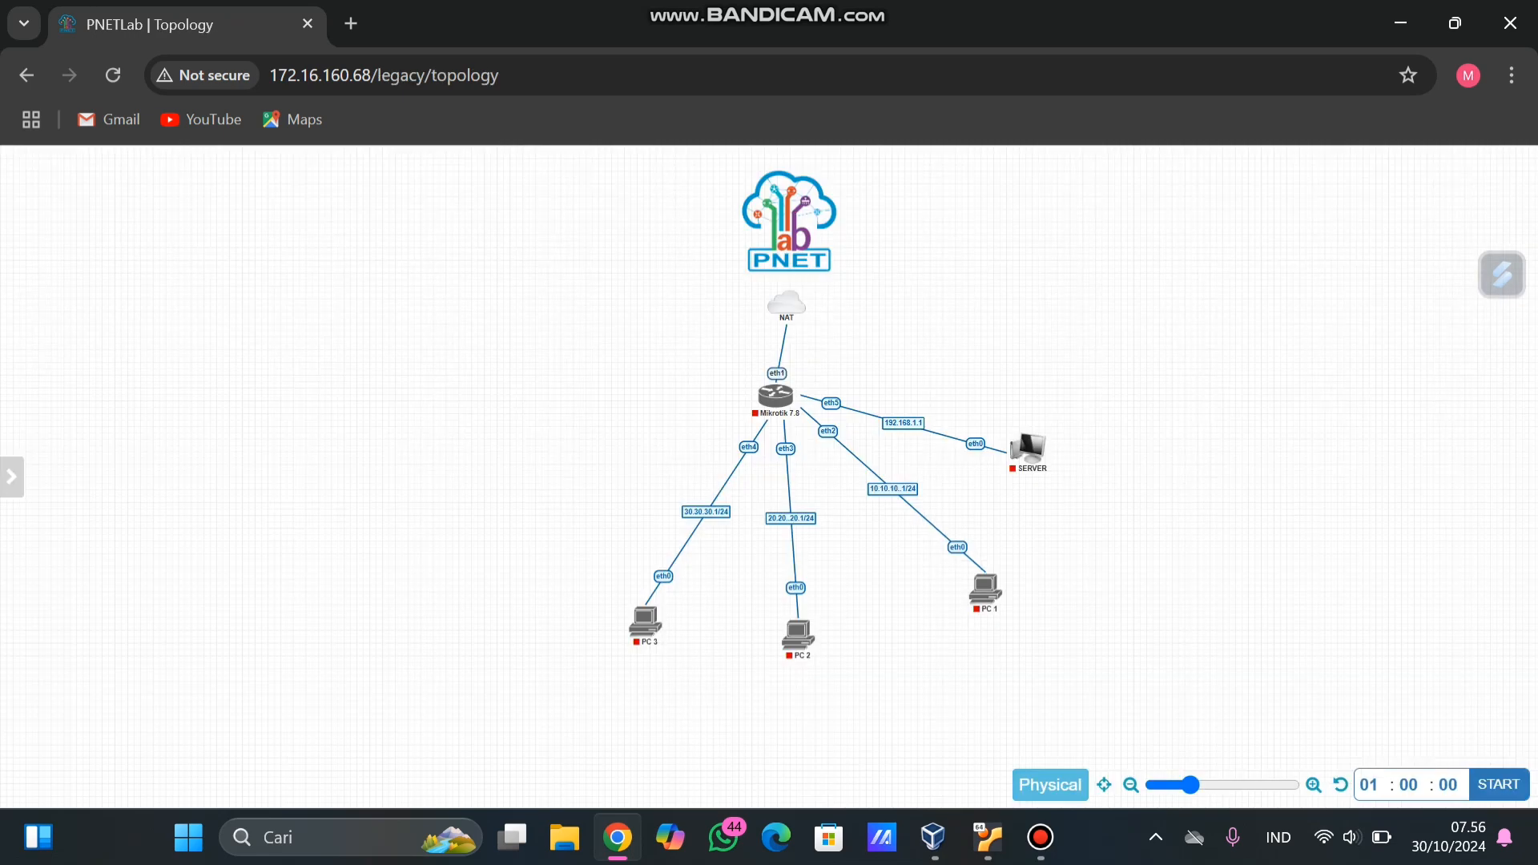
# Start adding a new node to the topology using the Docker.io template.
pyautogui.rightClick(461, 486)
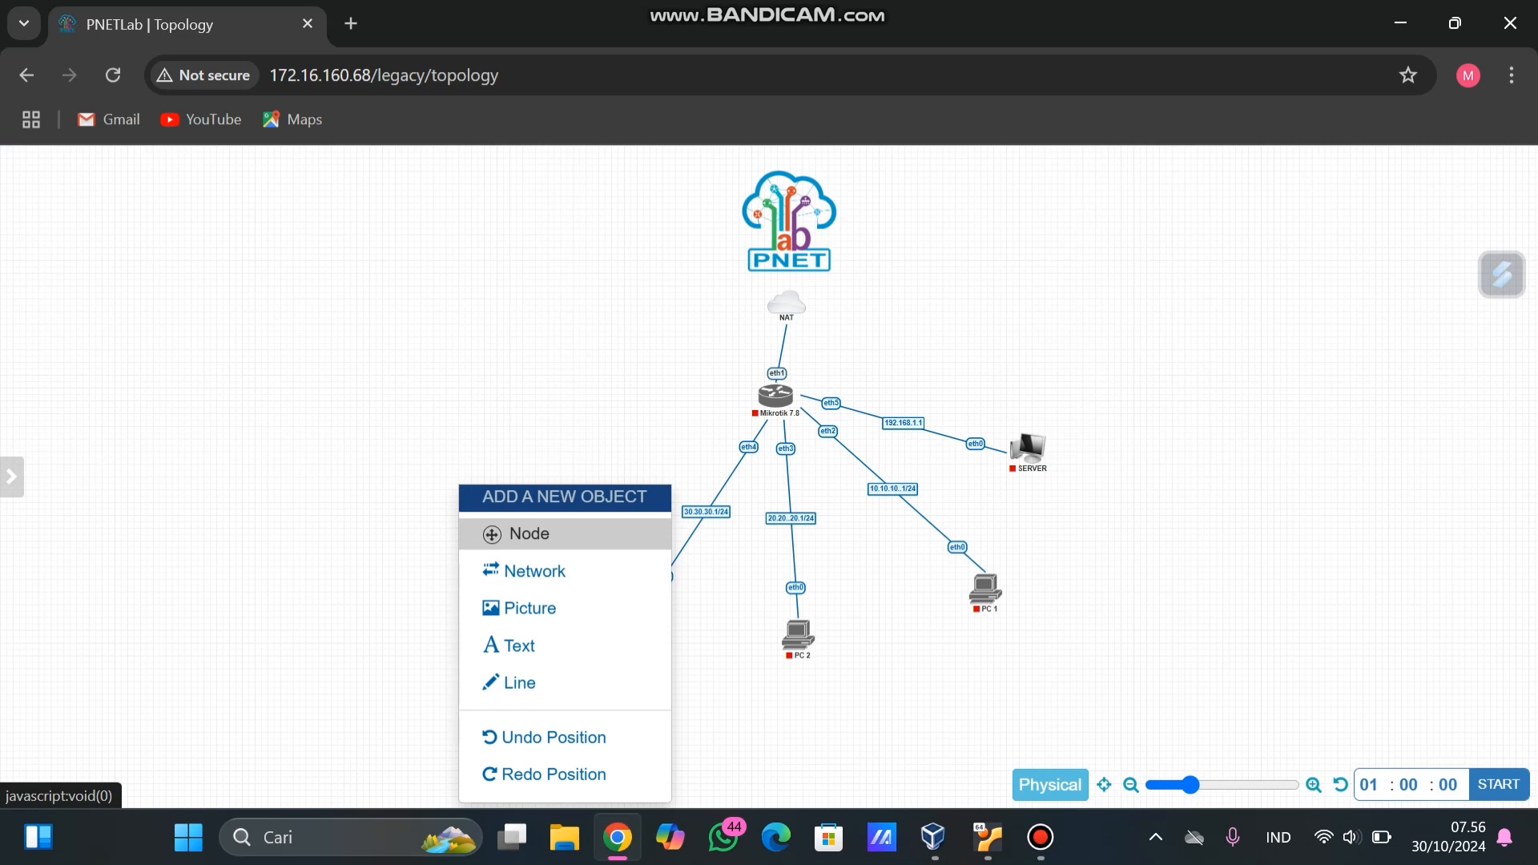
pyautogui.click(529, 534)
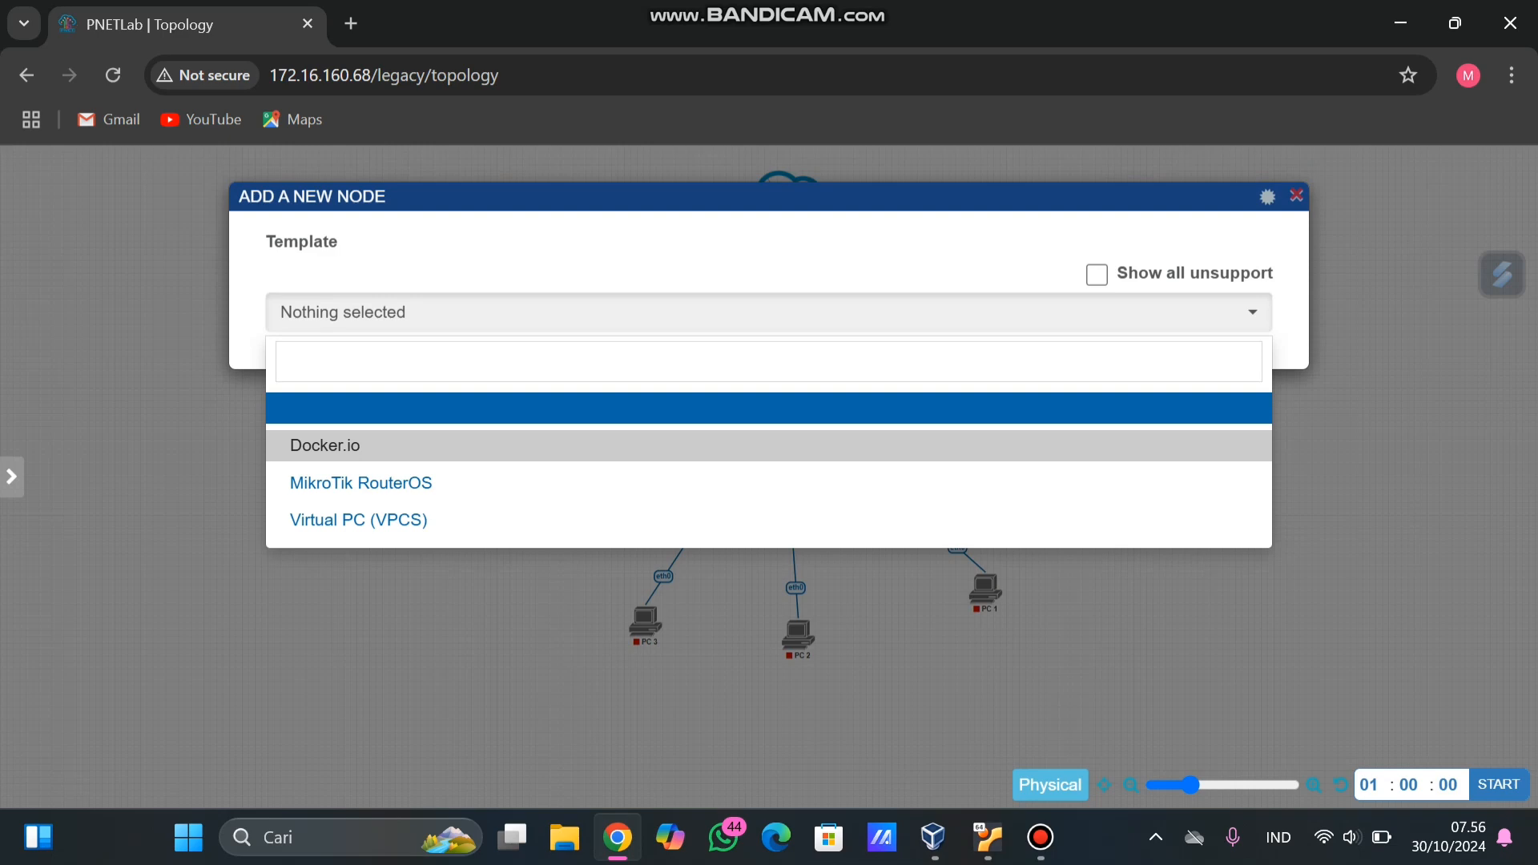
pyautogui.click(325, 445)
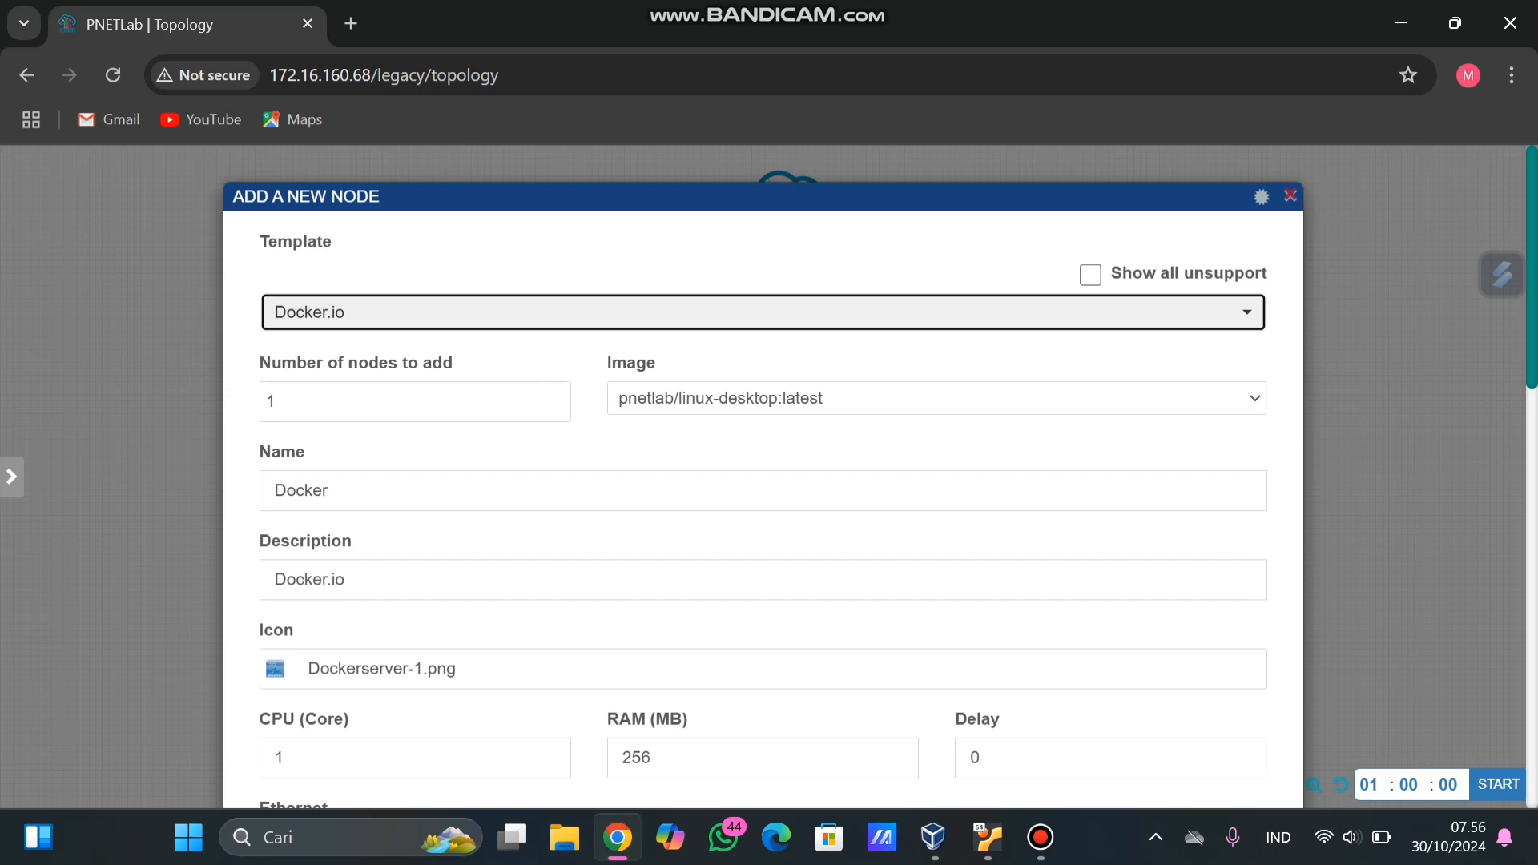
# Name the new Docker.io node Ubuntu.
pyautogui.click(330, 490)
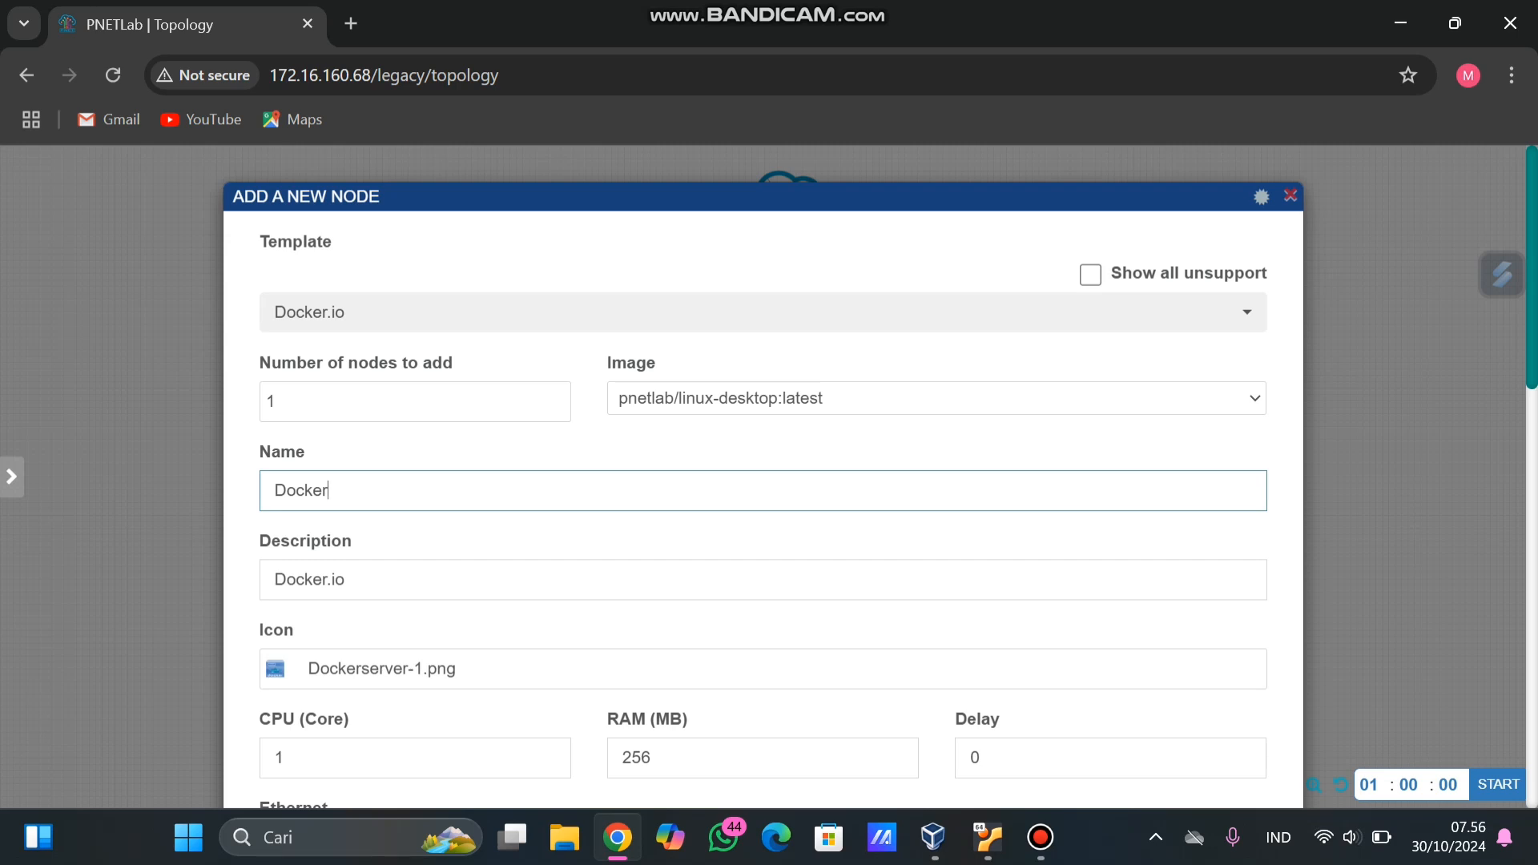
pyautogui.press('BackSpace')
pyautogui.press('BackSpace')
pyautogui.press('BackSpace')
pyautogui.press('BackSpace')
pyautogui.press('BackSpace')
pyautogui.press('BackSpace')
pyautogui.write('Ubuntu')
pyautogui.scroll(-5, 546, 375)
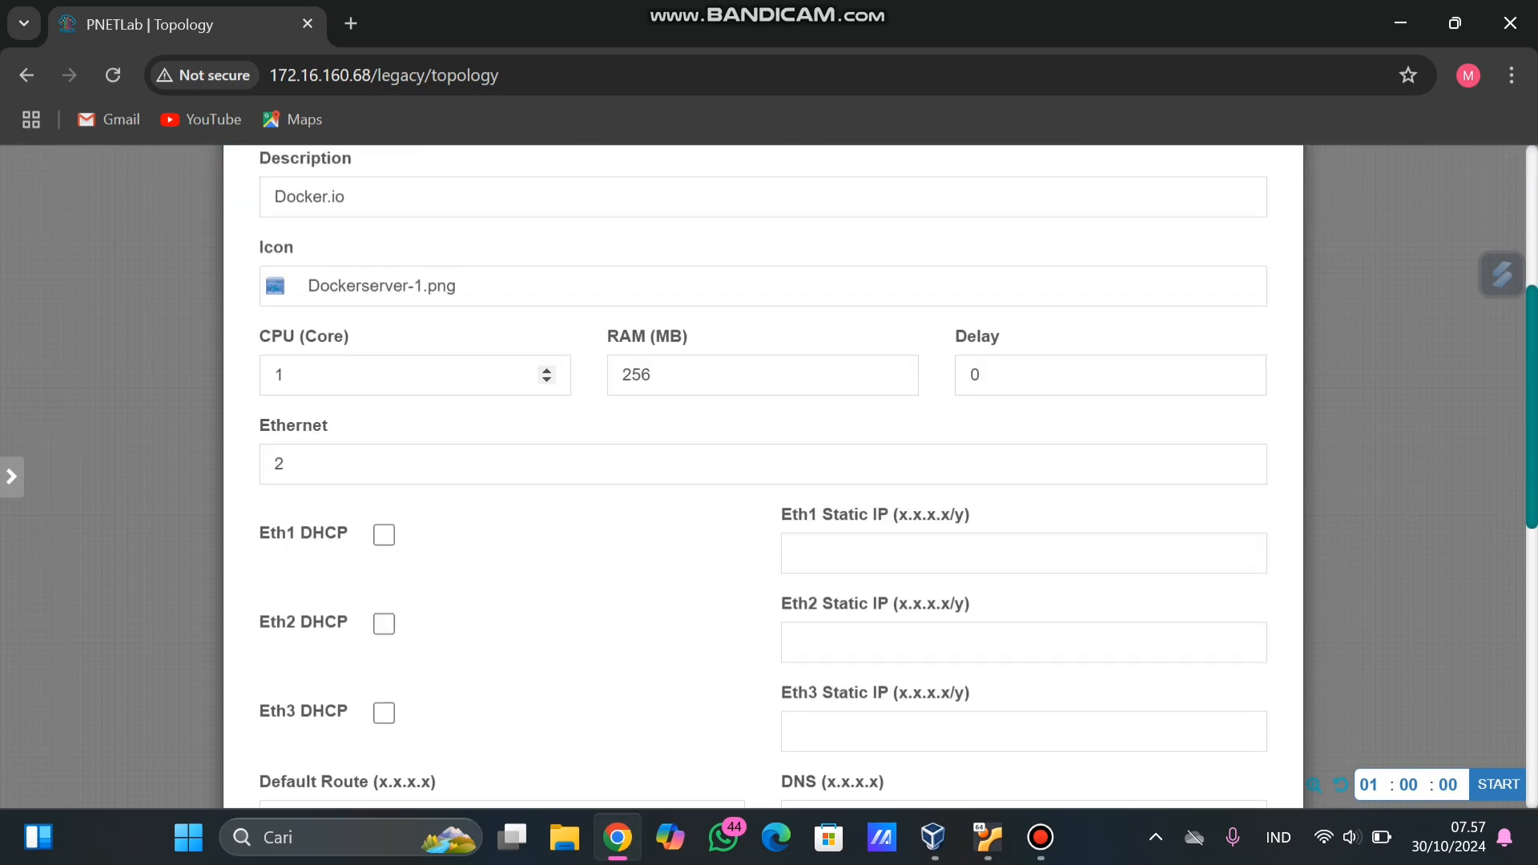
# Set the Ubuntu node's primary console to RDP, save the node and reposition it on the topology.
pyautogui.scroll(-3, 546, 375)
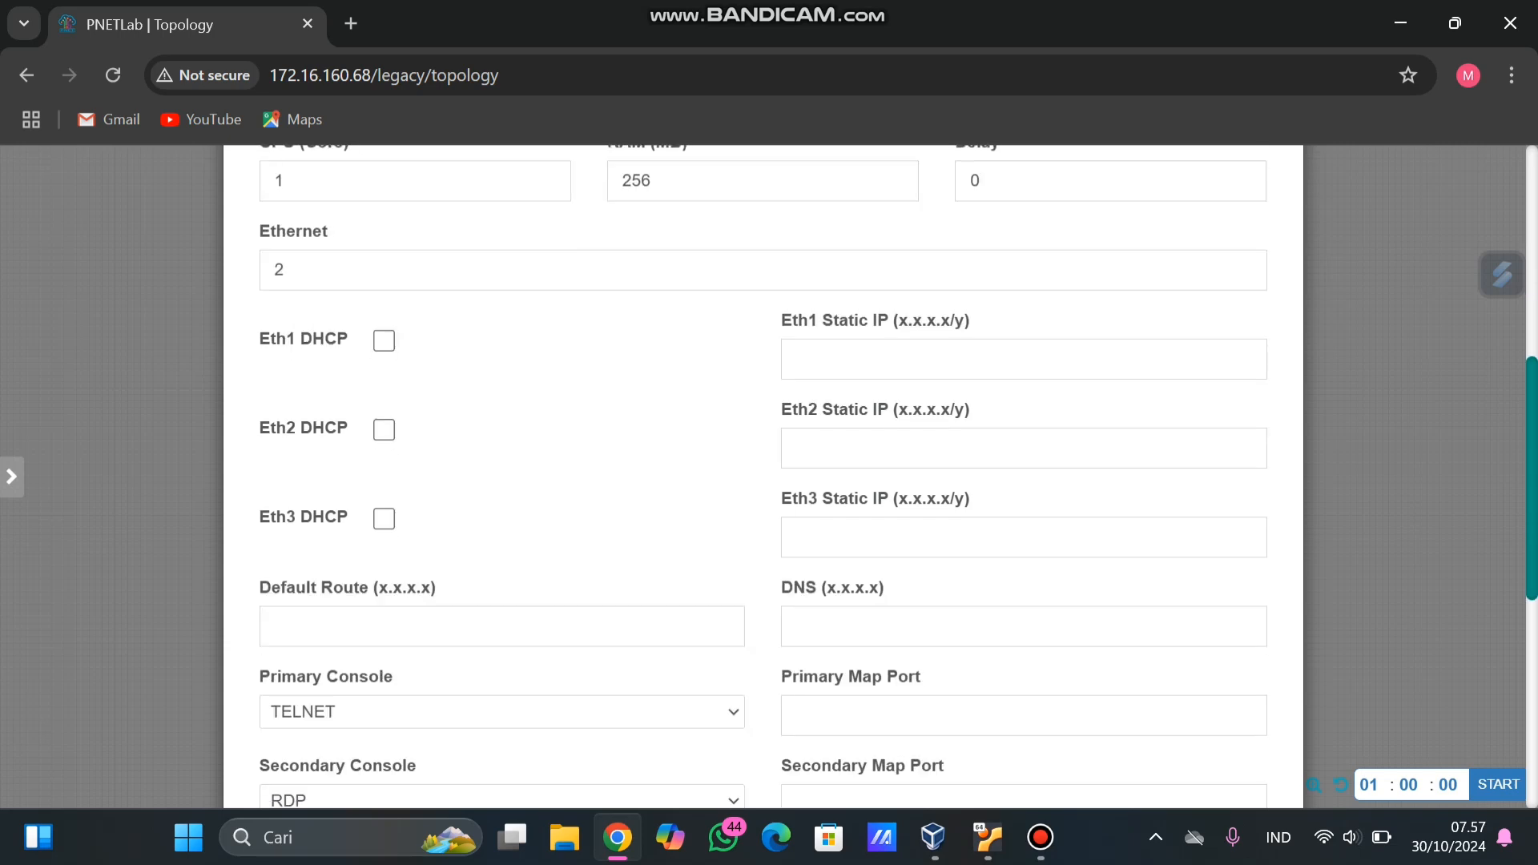
pyautogui.scroll(-2, 546, 375)
pyautogui.scroll(-3, 763, 478)
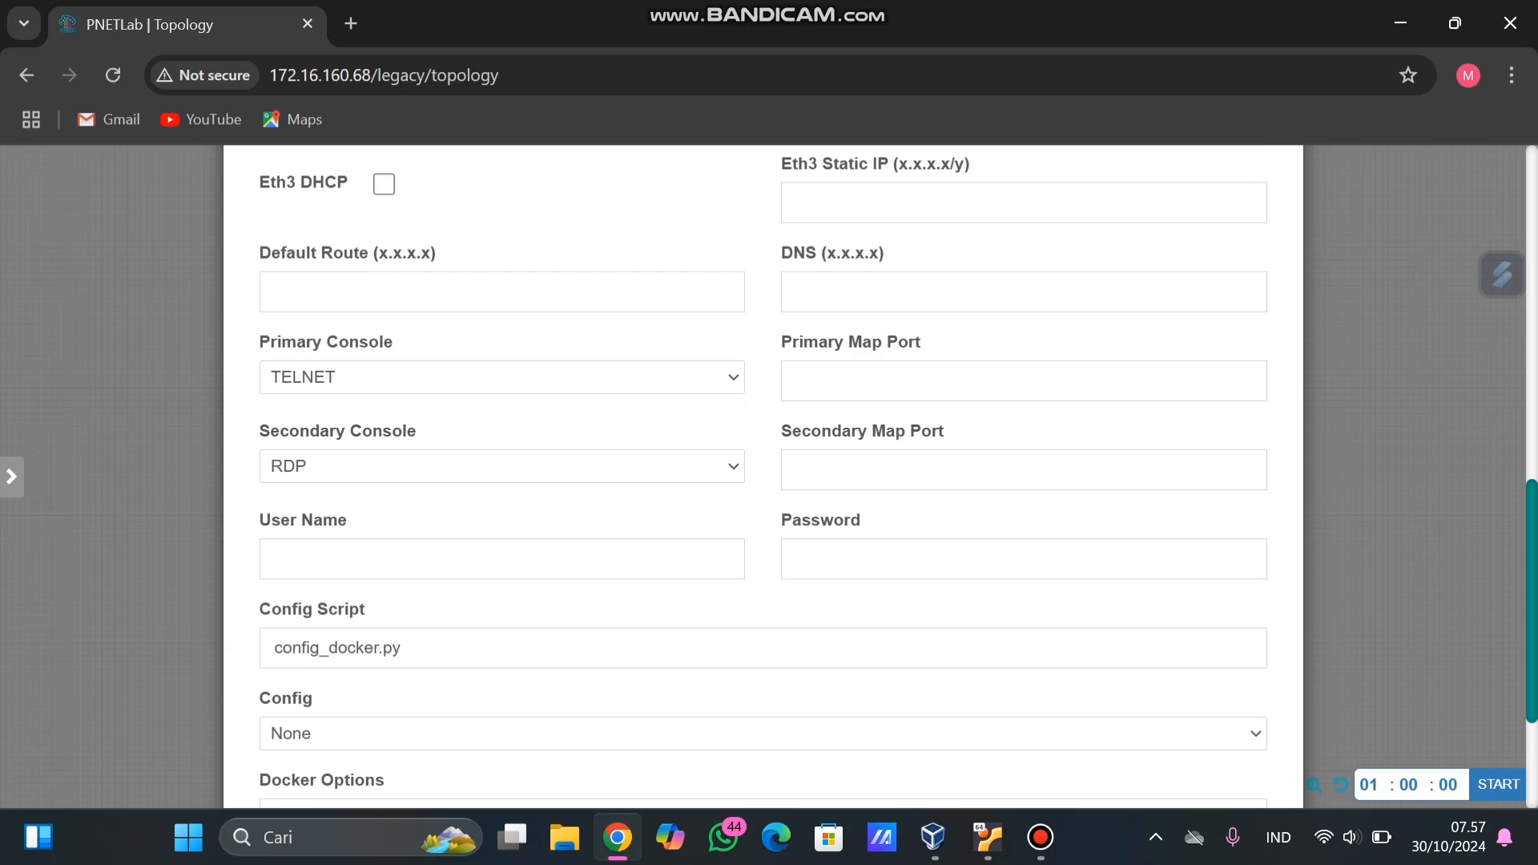
pyautogui.click(502, 377)
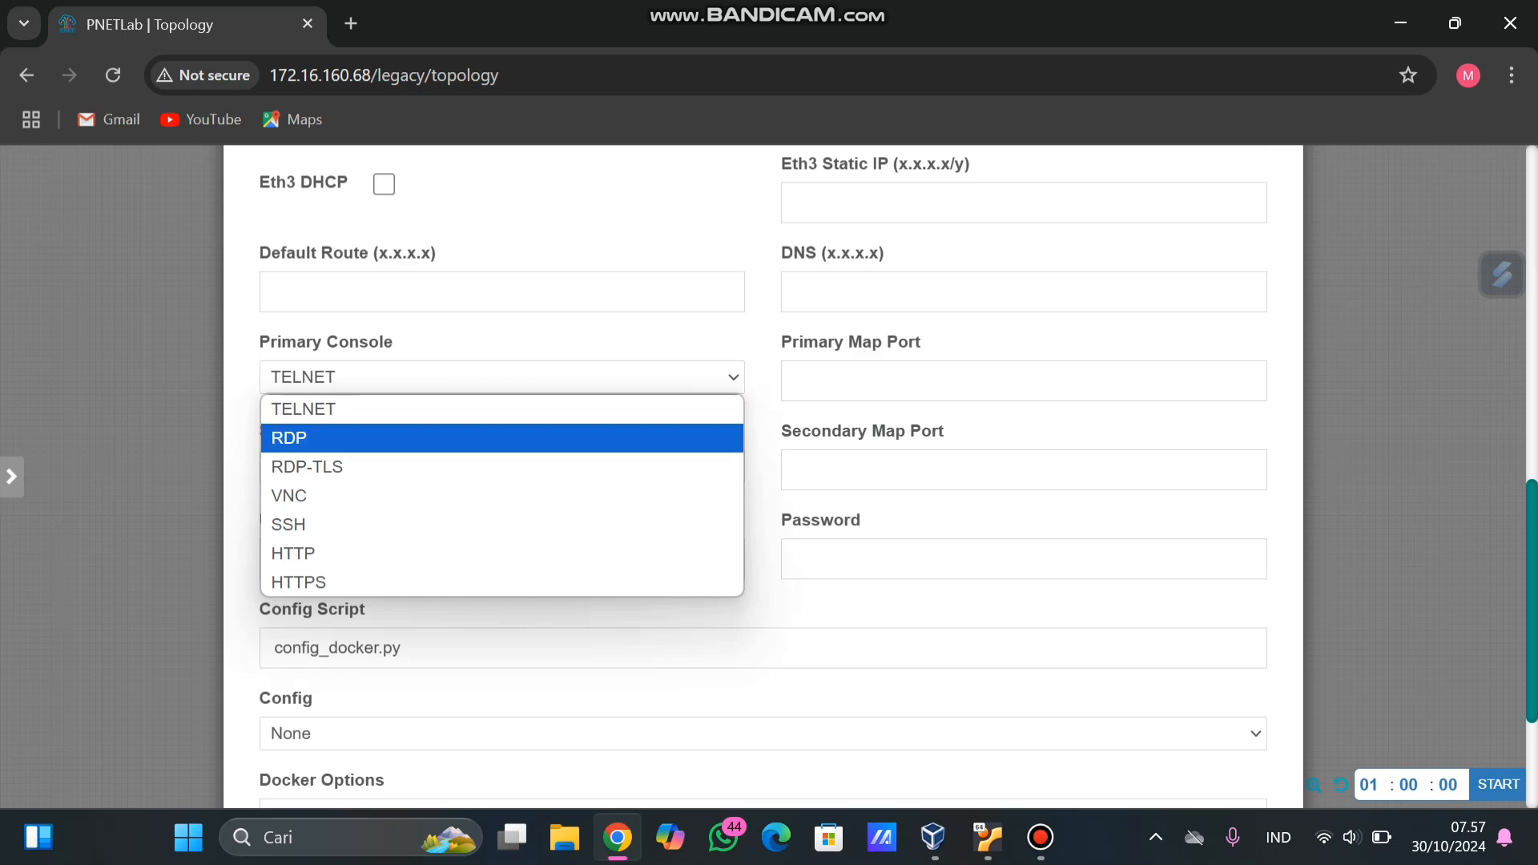
pyautogui.press('Return')
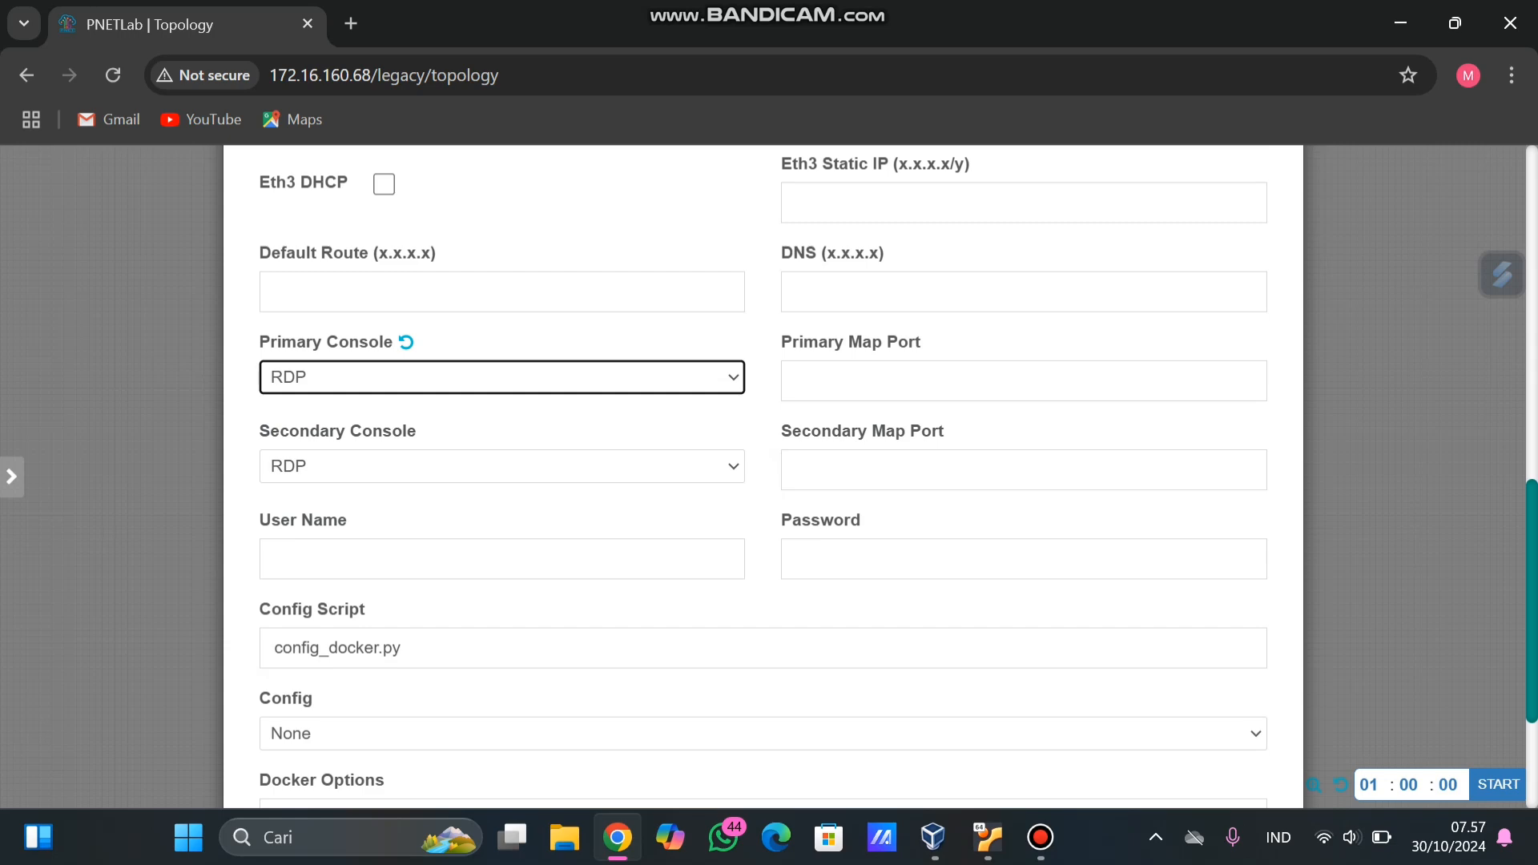
pyautogui.scroll(-3, 762, 513)
pyautogui.click(710, 732)
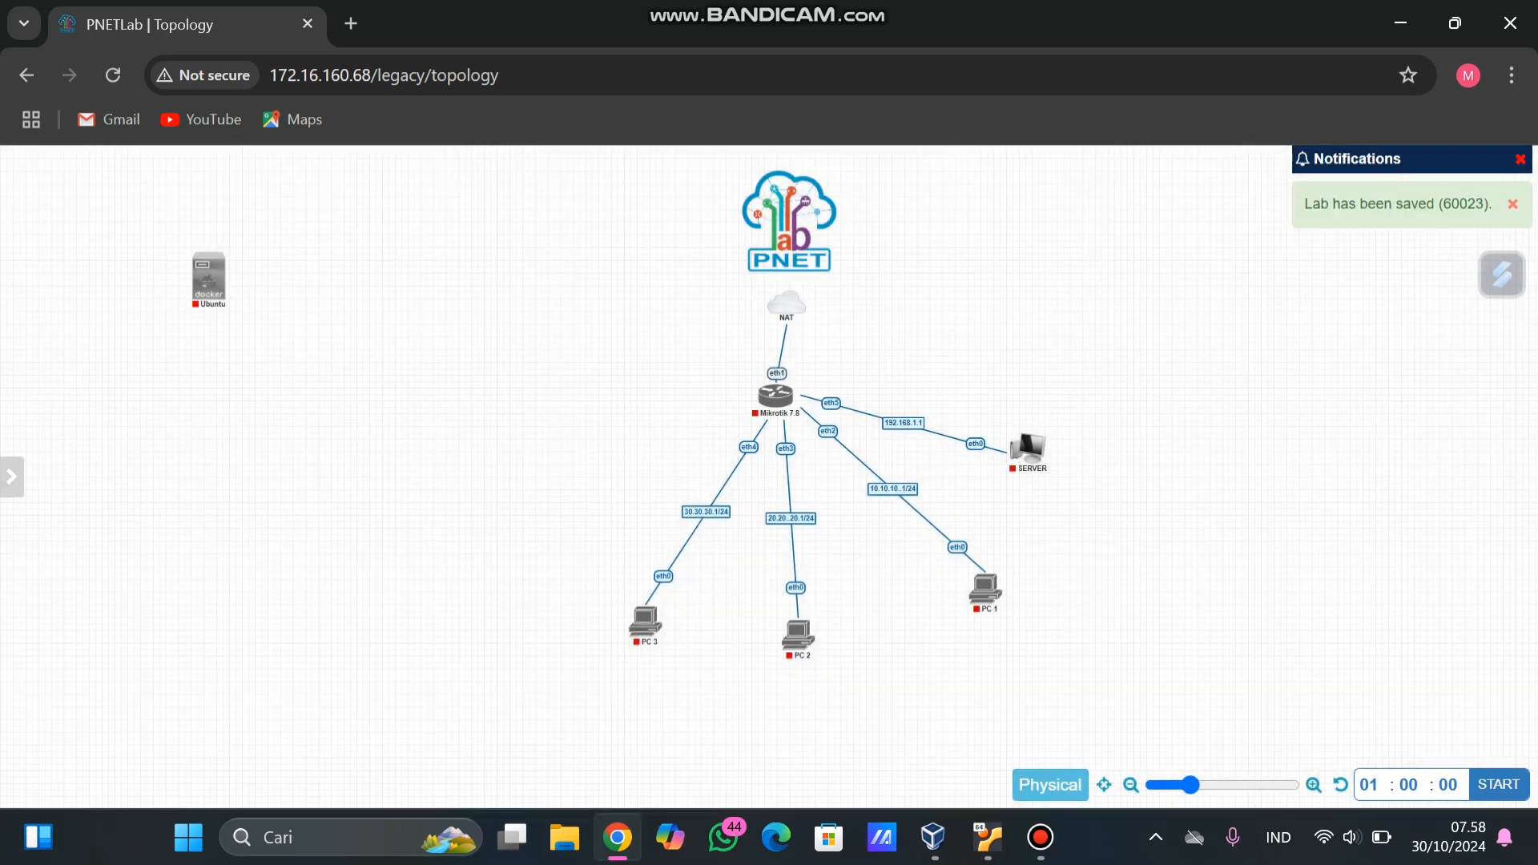
pyautogui.moveTo(208, 276); pyautogui.dragTo(467, 447)
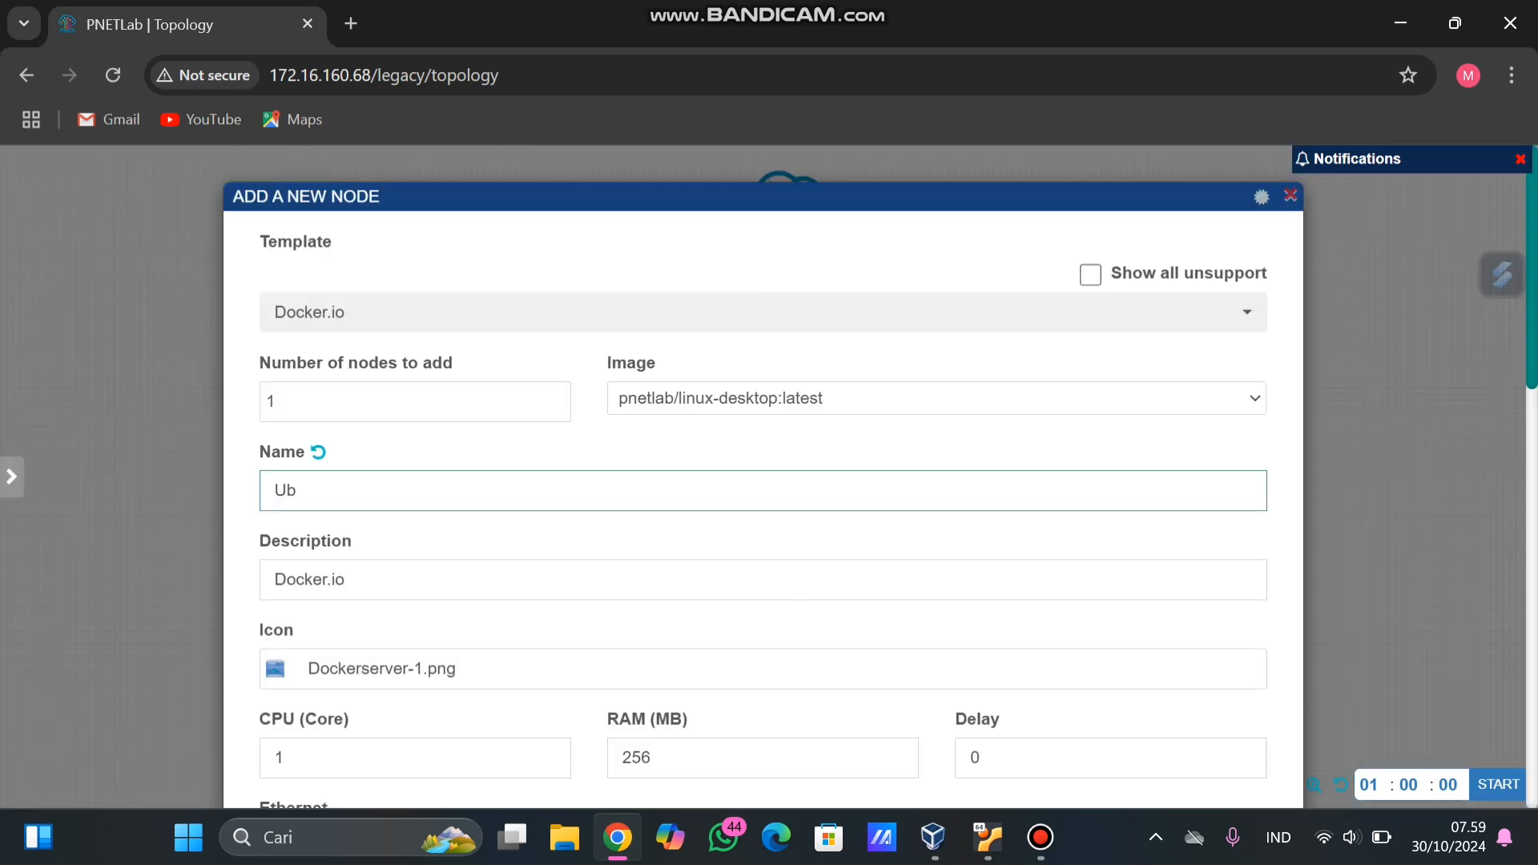
# Name the new Docker.io node Ubuntu dekstop and give it the Desktop2.png icon.
pyautogui.write('untu dekstop')
pyautogui.scroll(-4, 762, 480)
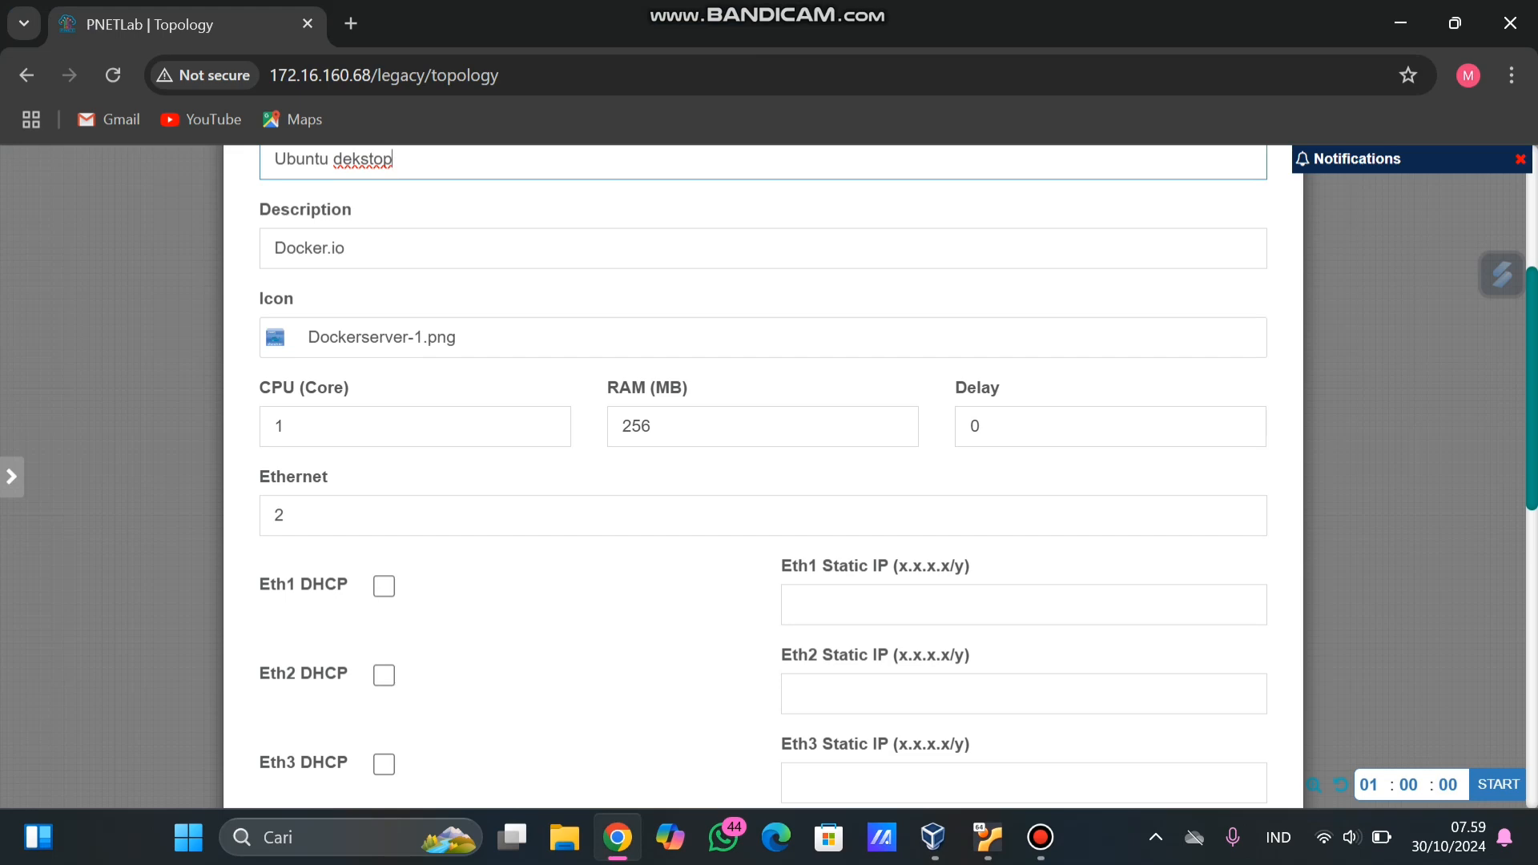
pyautogui.click(558, 345)
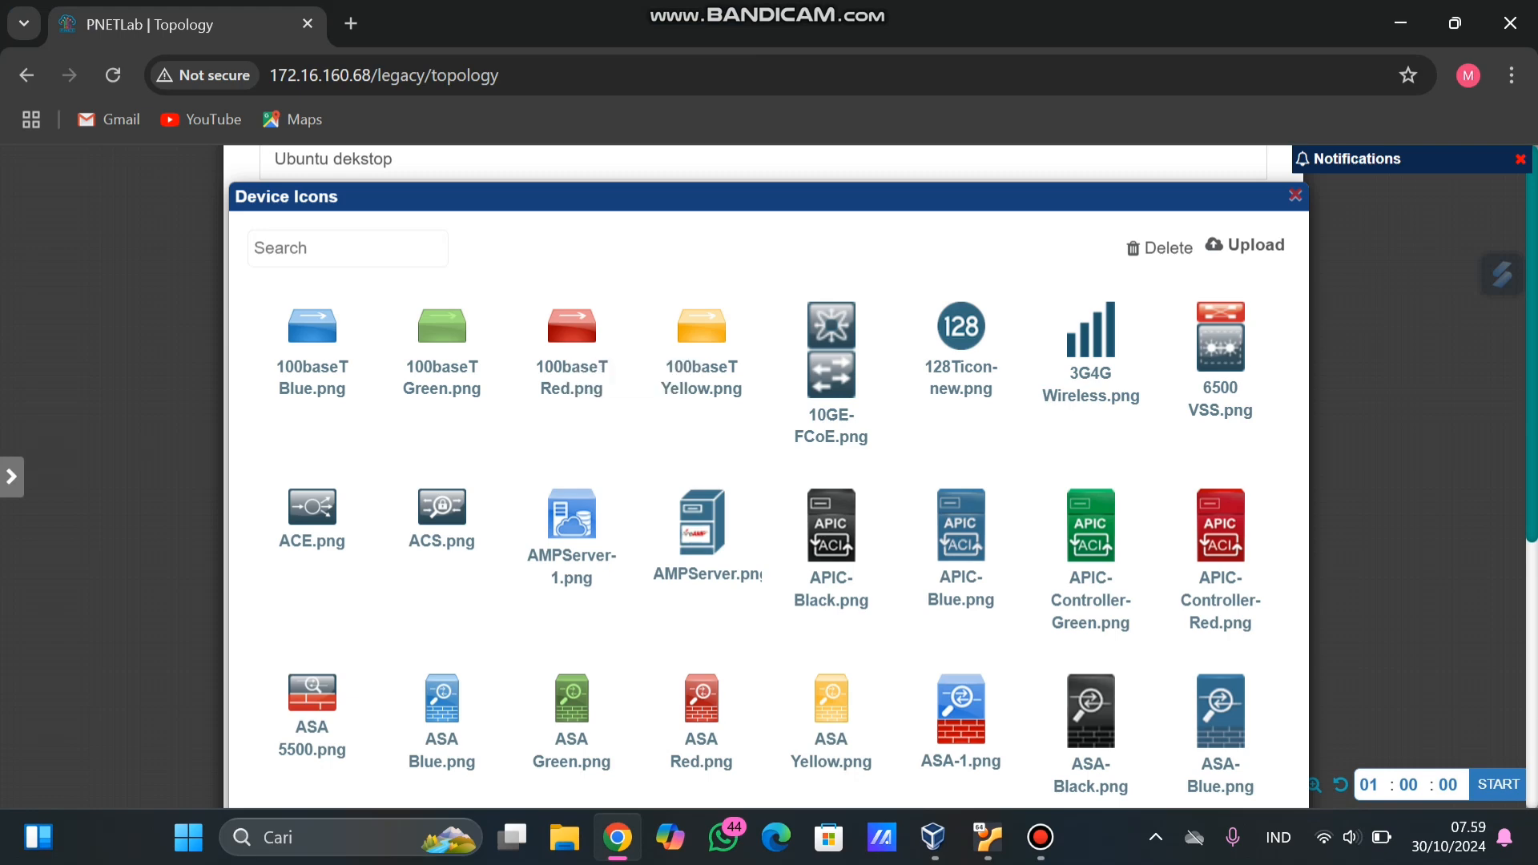
pyautogui.click(347, 247)
pyautogui.write('des')
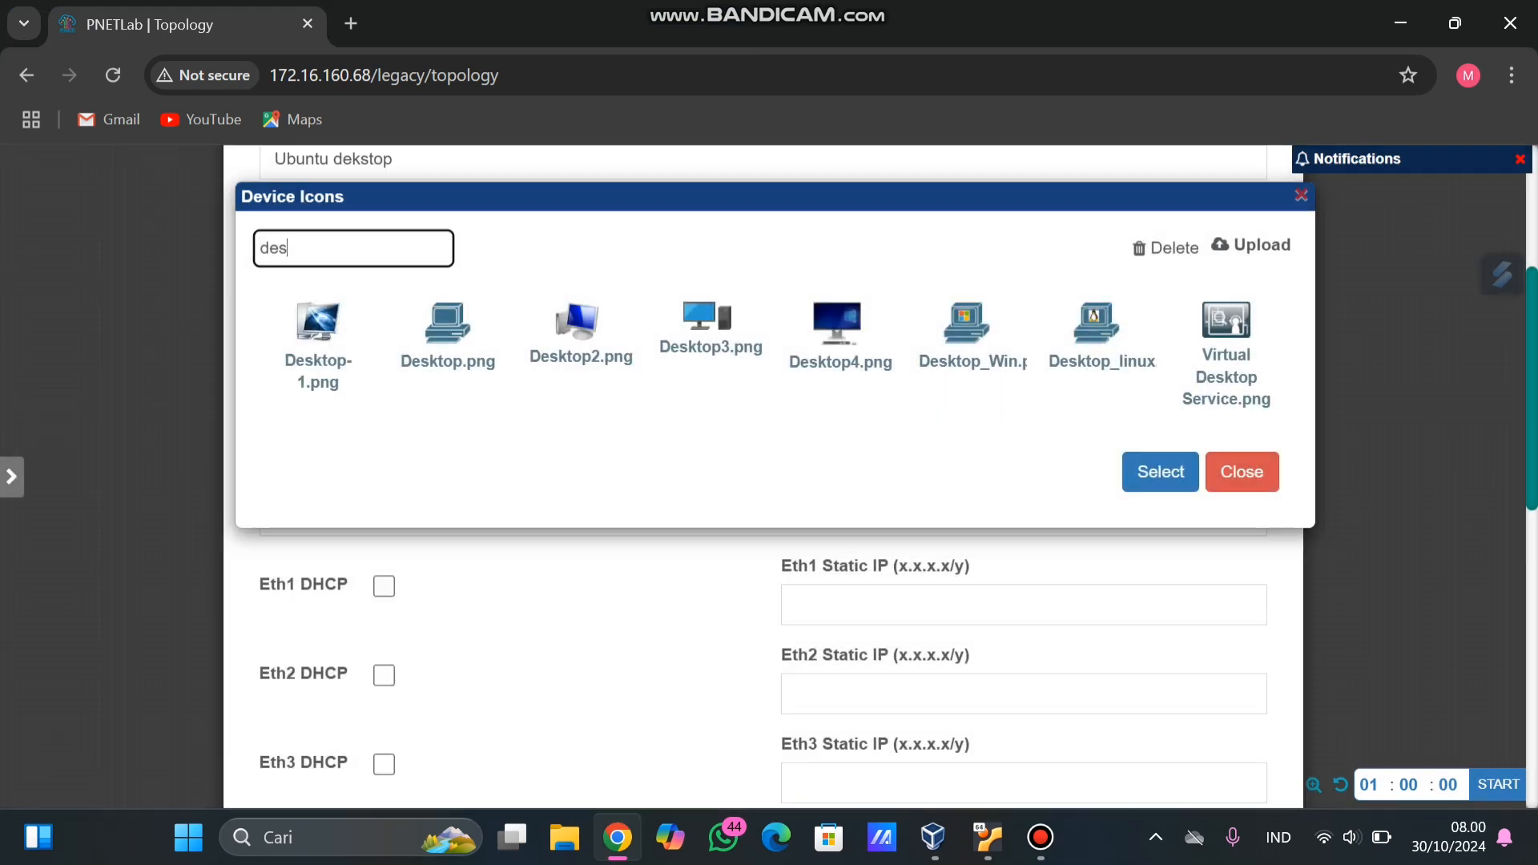
pyautogui.click(577, 333)
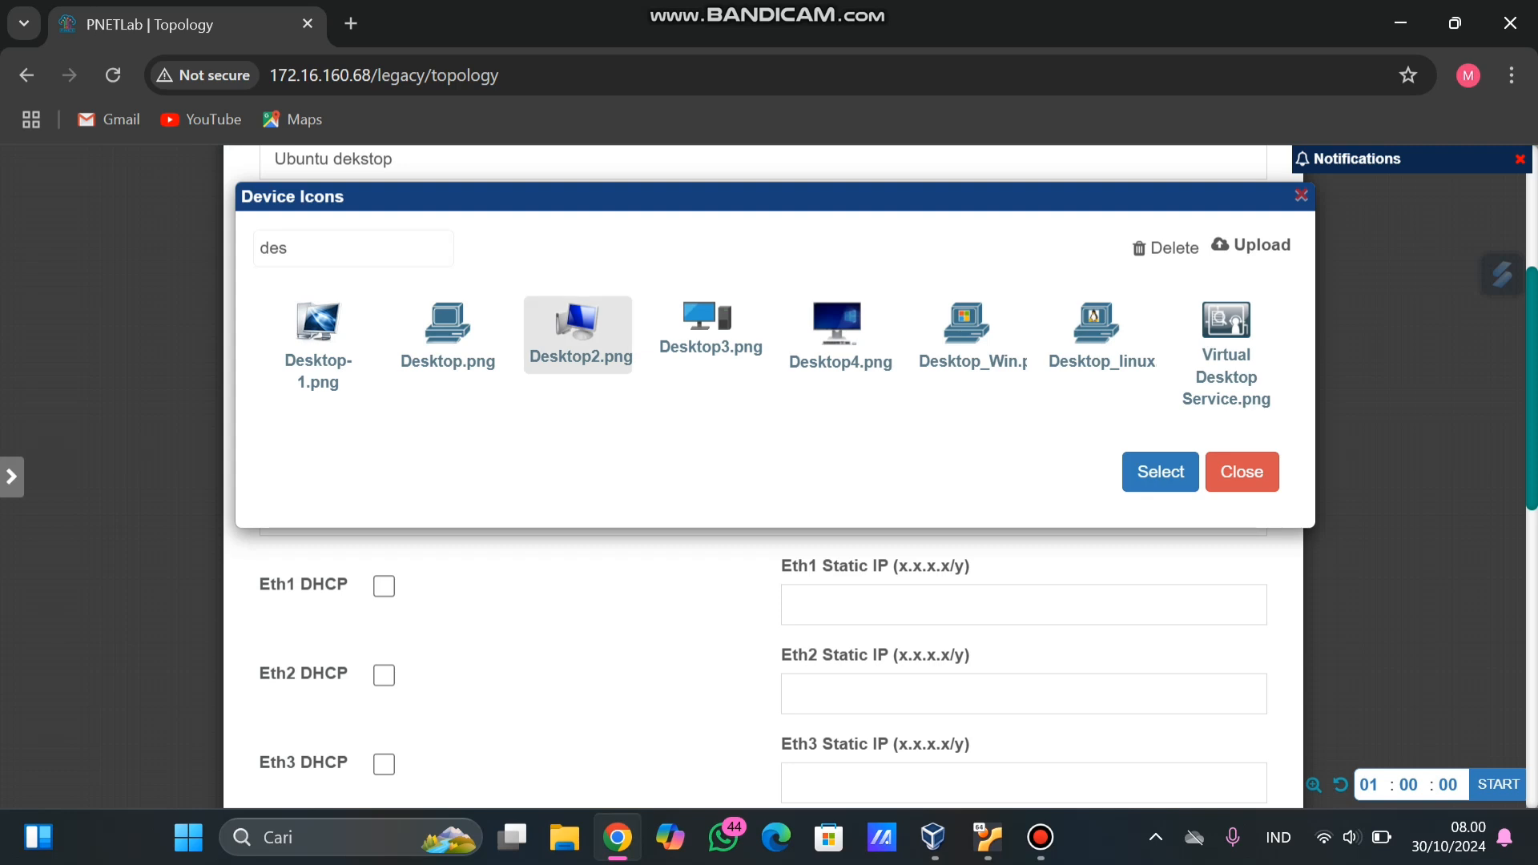
pyautogui.click(1160, 471)
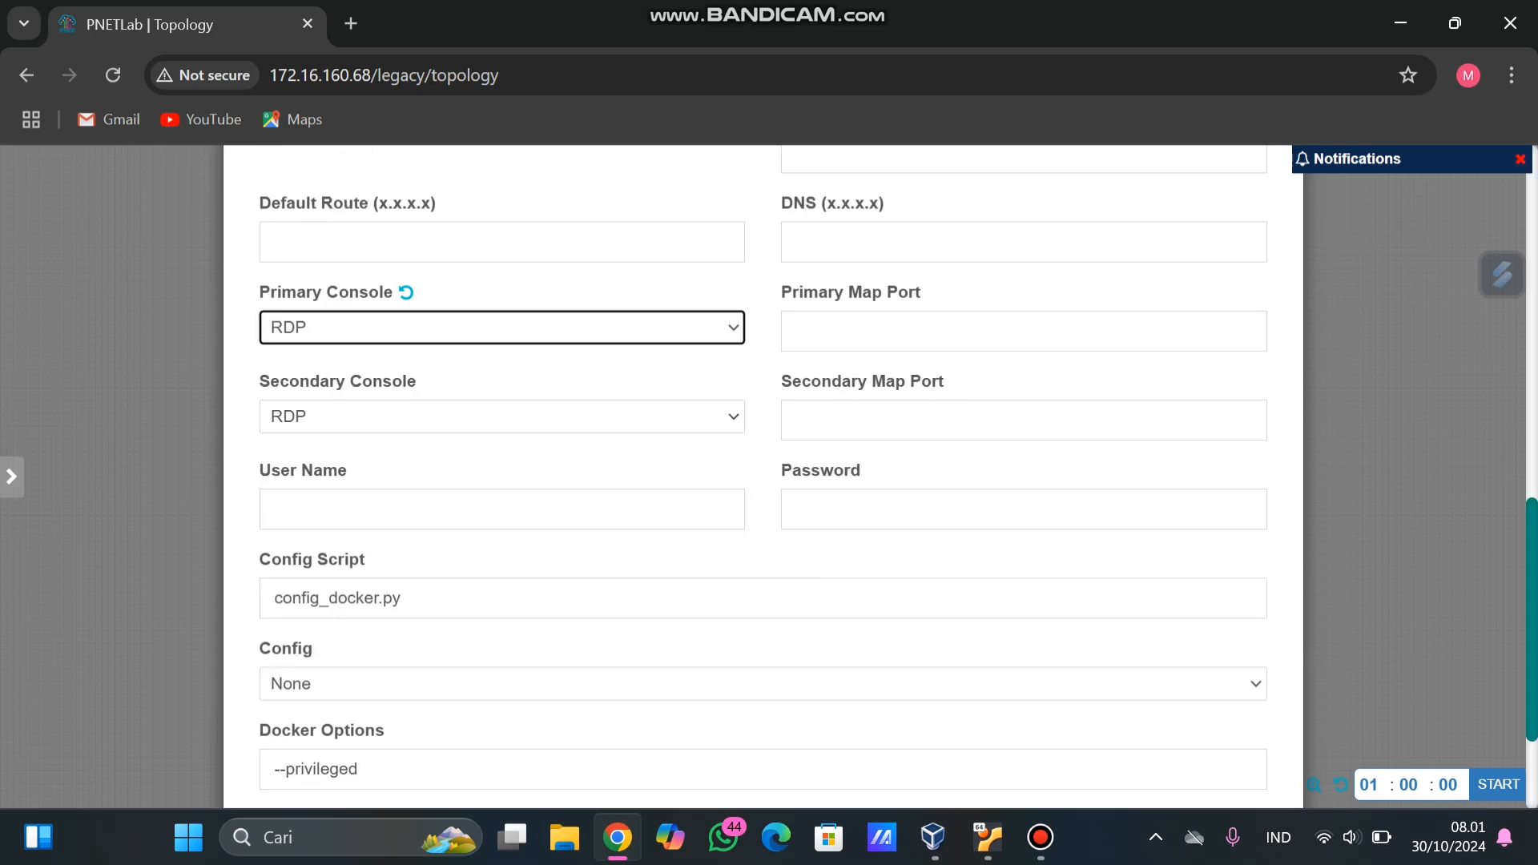
# Keep RDP as the primary console of the Ubuntu dekstop node and save it to the lab.
pyautogui.click(502, 327)
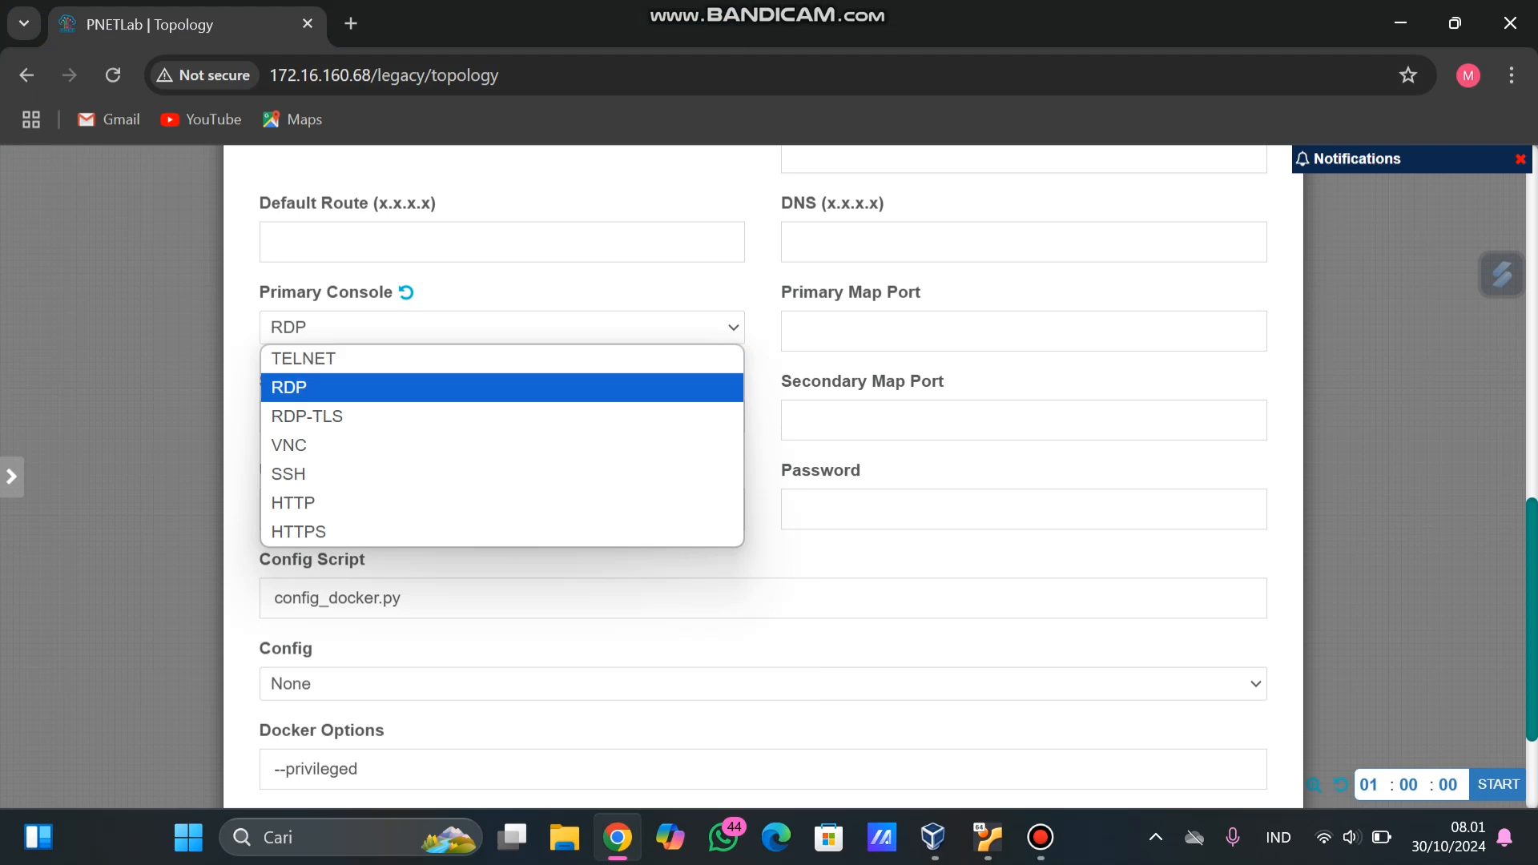
pyautogui.click(501, 388)
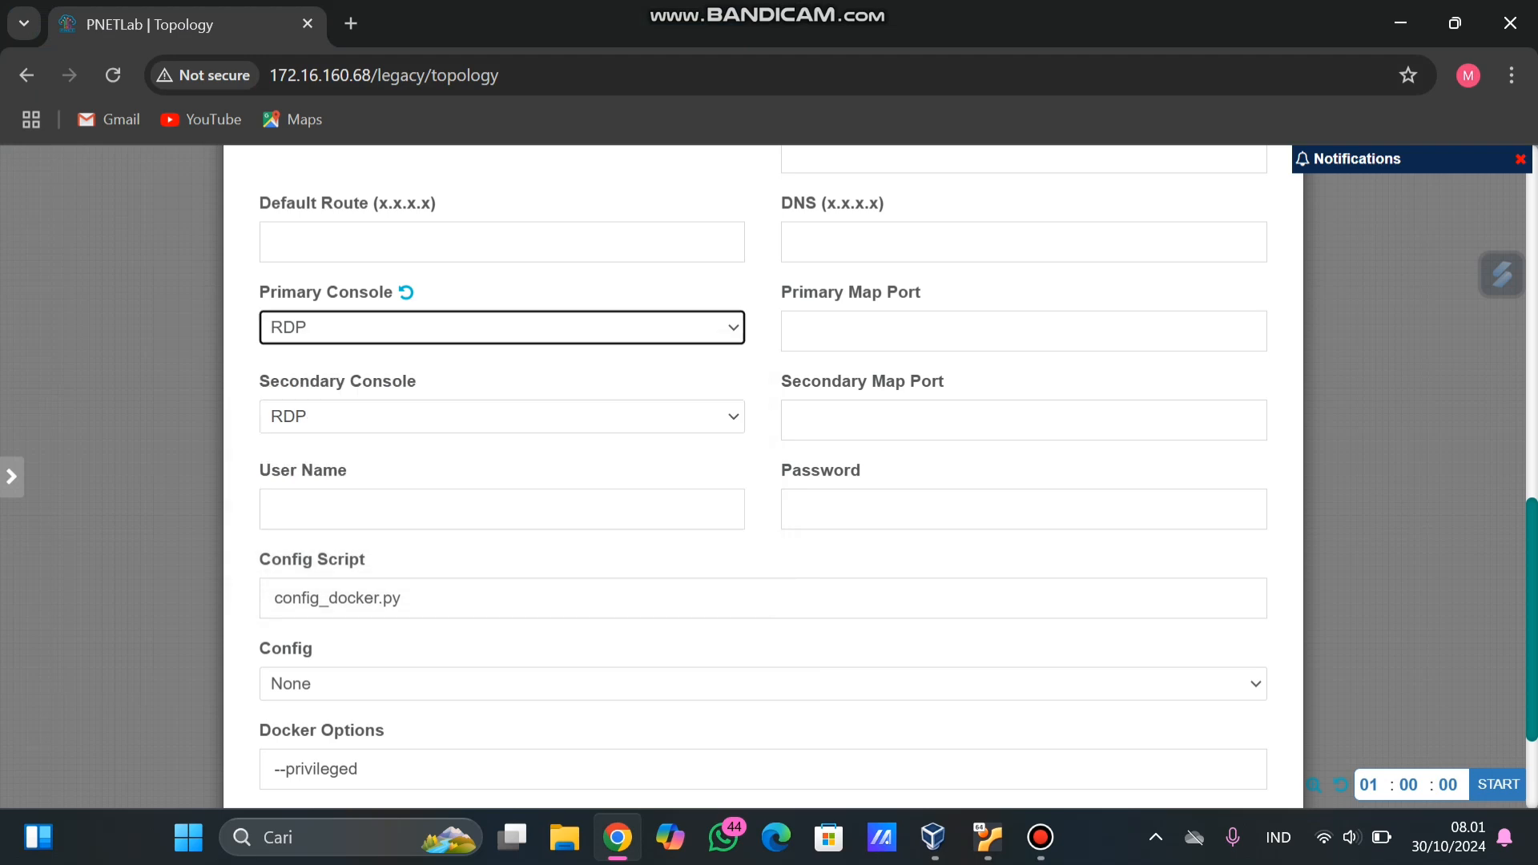
pyautogui.scroll(-2, 762, 476)
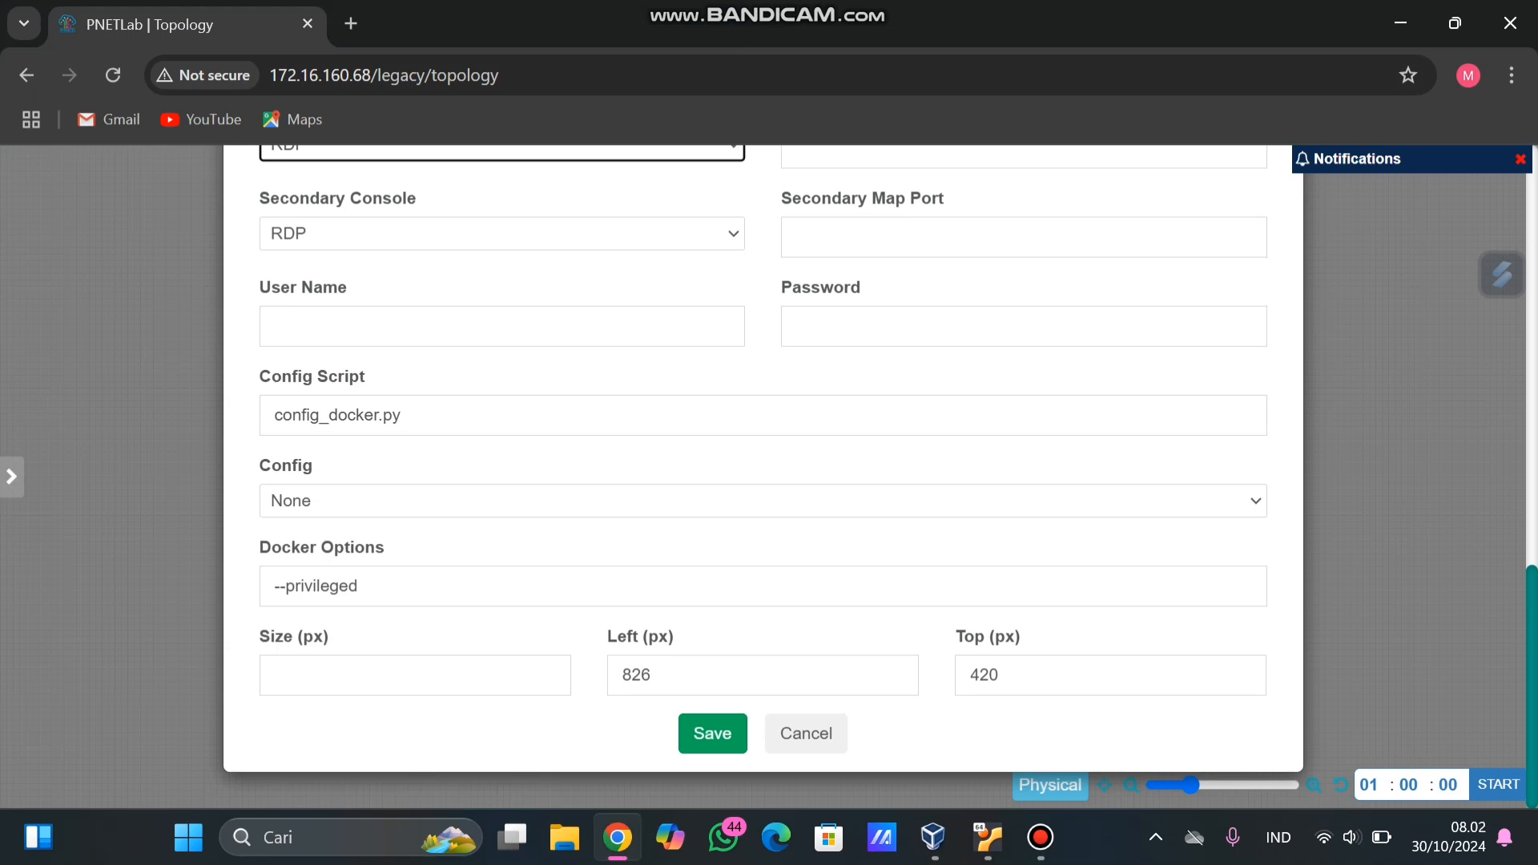
pyautogui.click(712, 733)
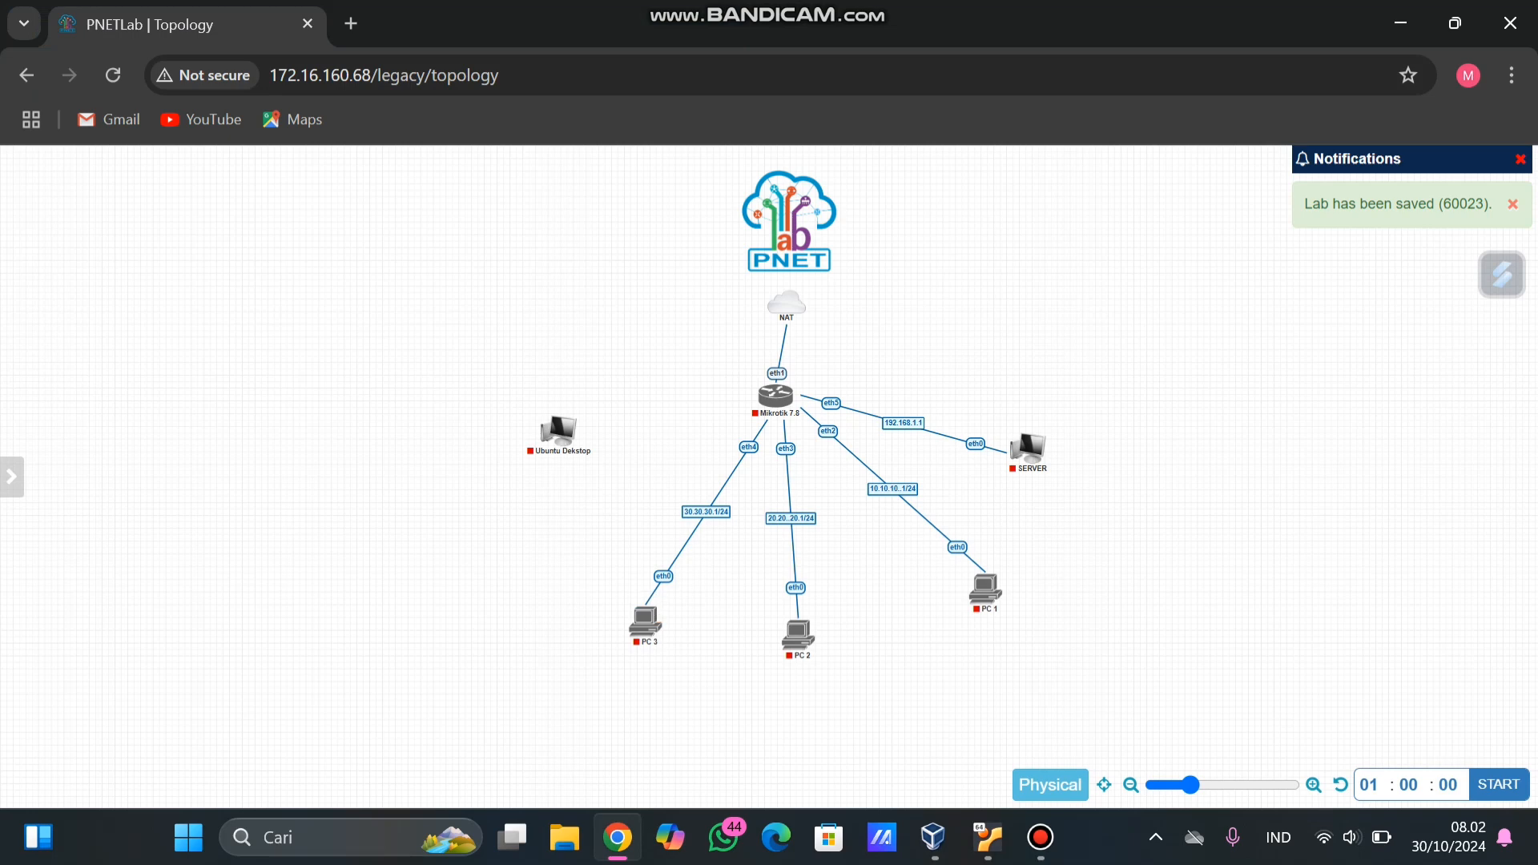
# Connect eth1 of the Ubuntu Dekstop node to eth6 of the Mikrotik 7.8 router and save the connection.
pyautogui.moveTo(561, 429)
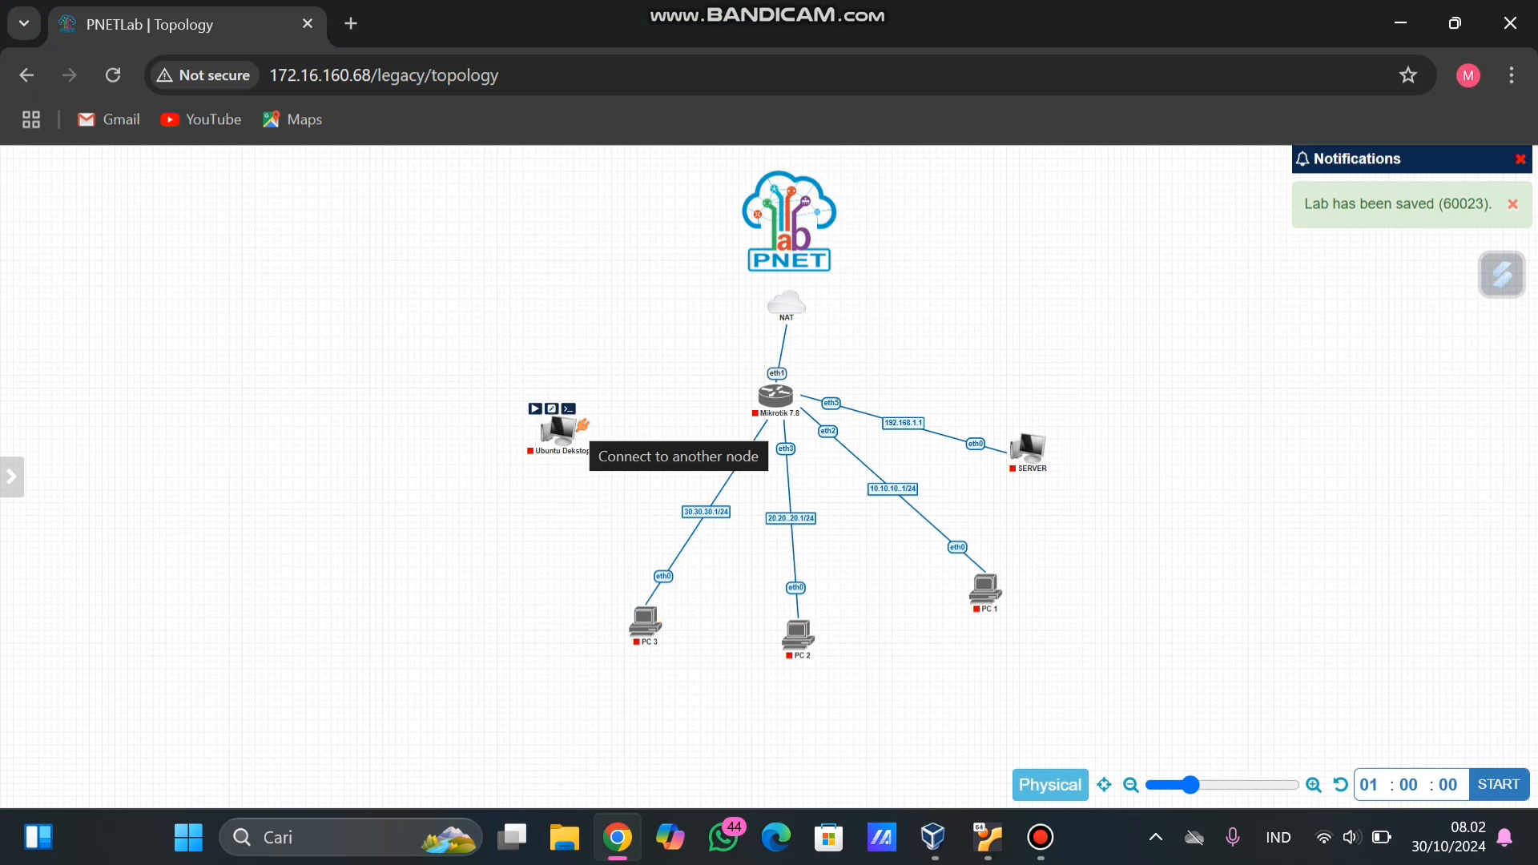
pyautogui.moveTo(583, 424); pyautogui.dragTo(775, 395)
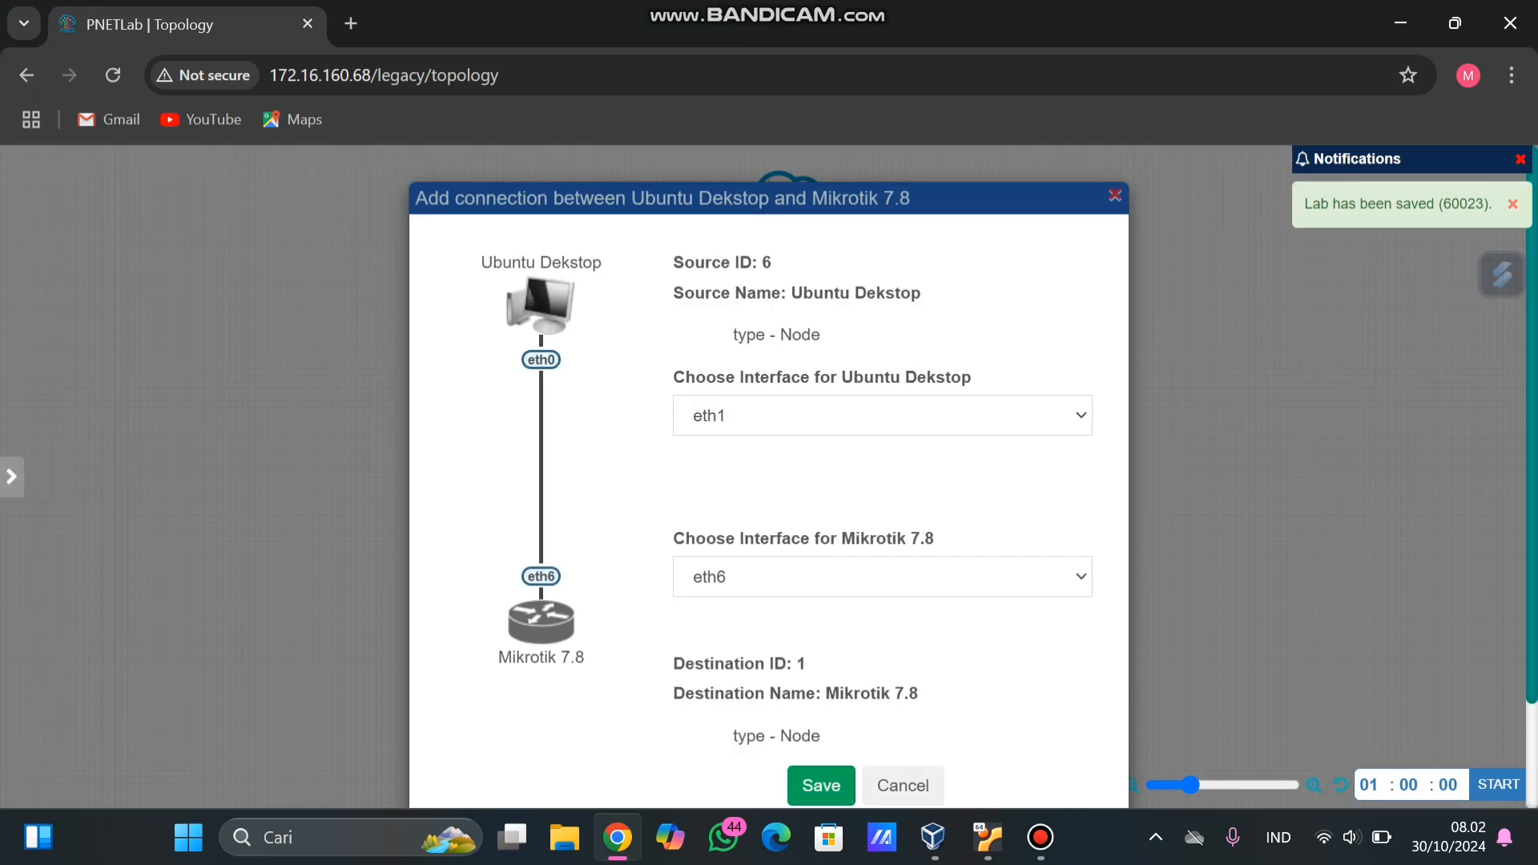
pyautogui.click(821, 785)
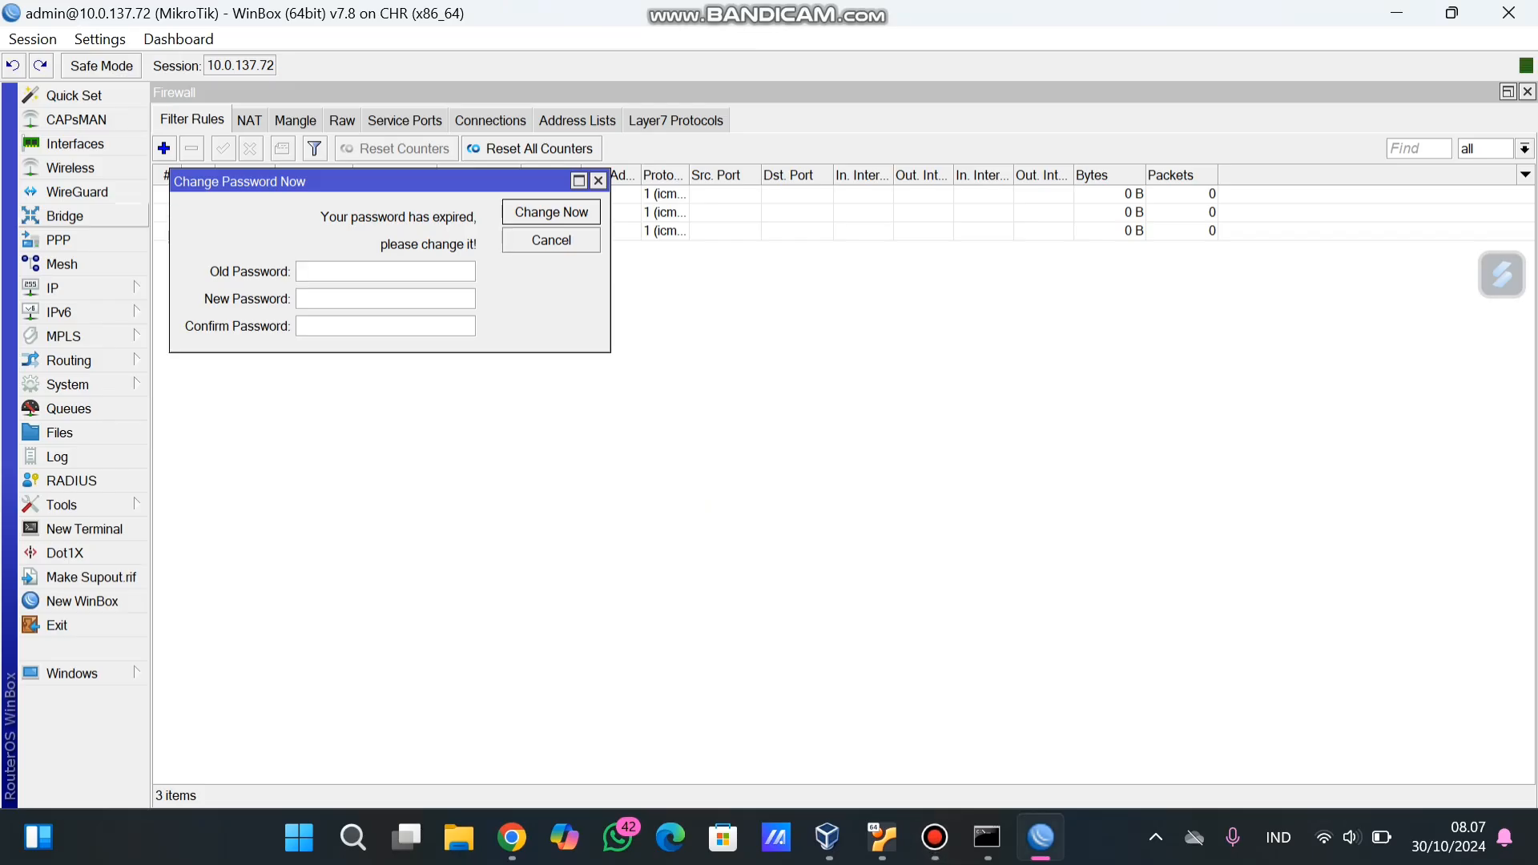
# In WinBox, add the IP address 192.168.2.1/24 to the router's ether6 interface.
pyautogui.click(64, 288)
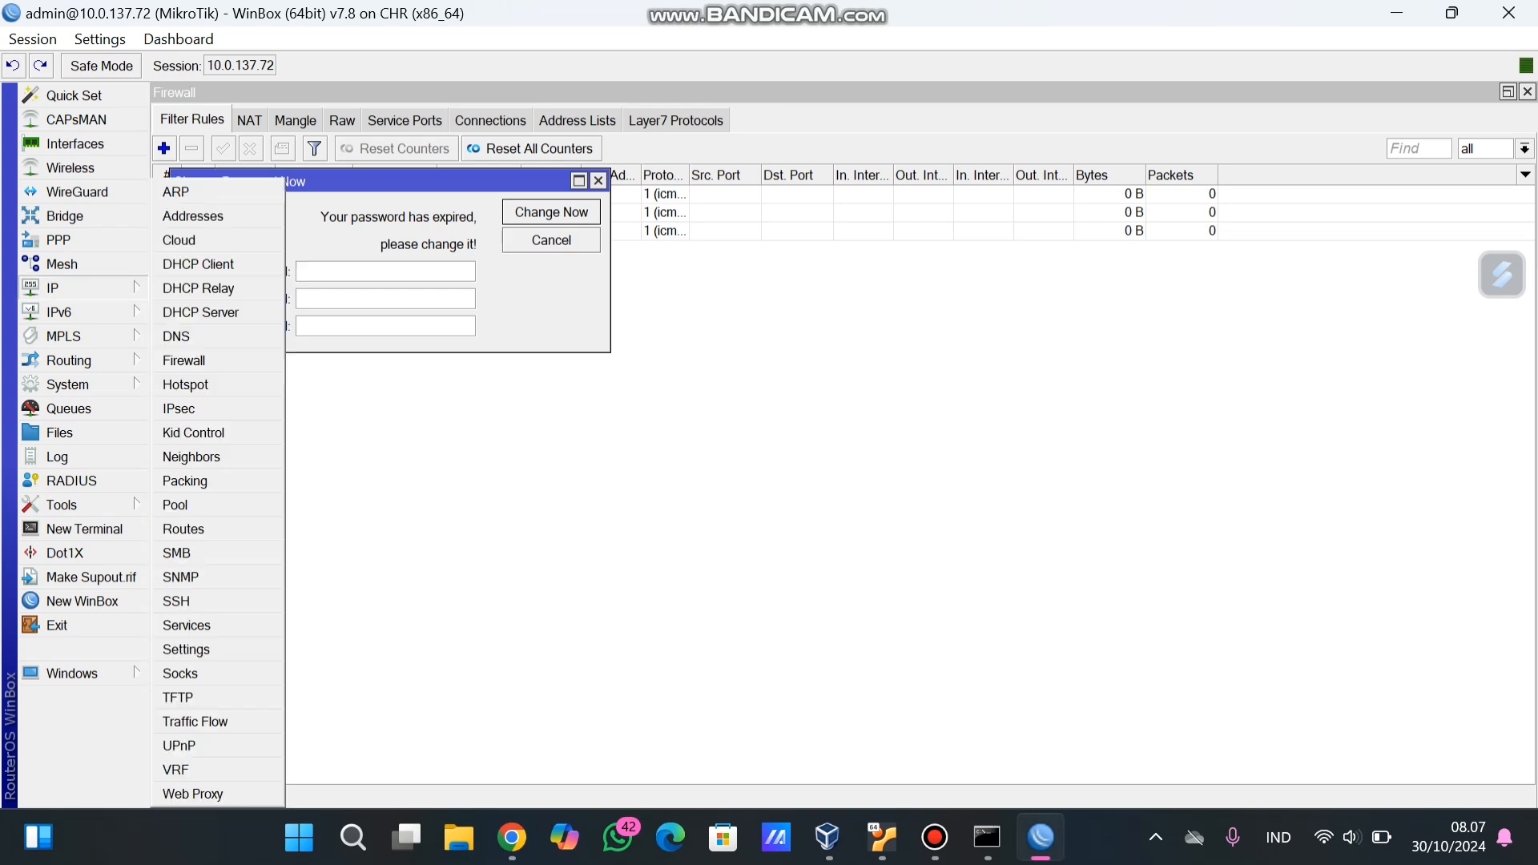
pyautogui.click(193, 216)
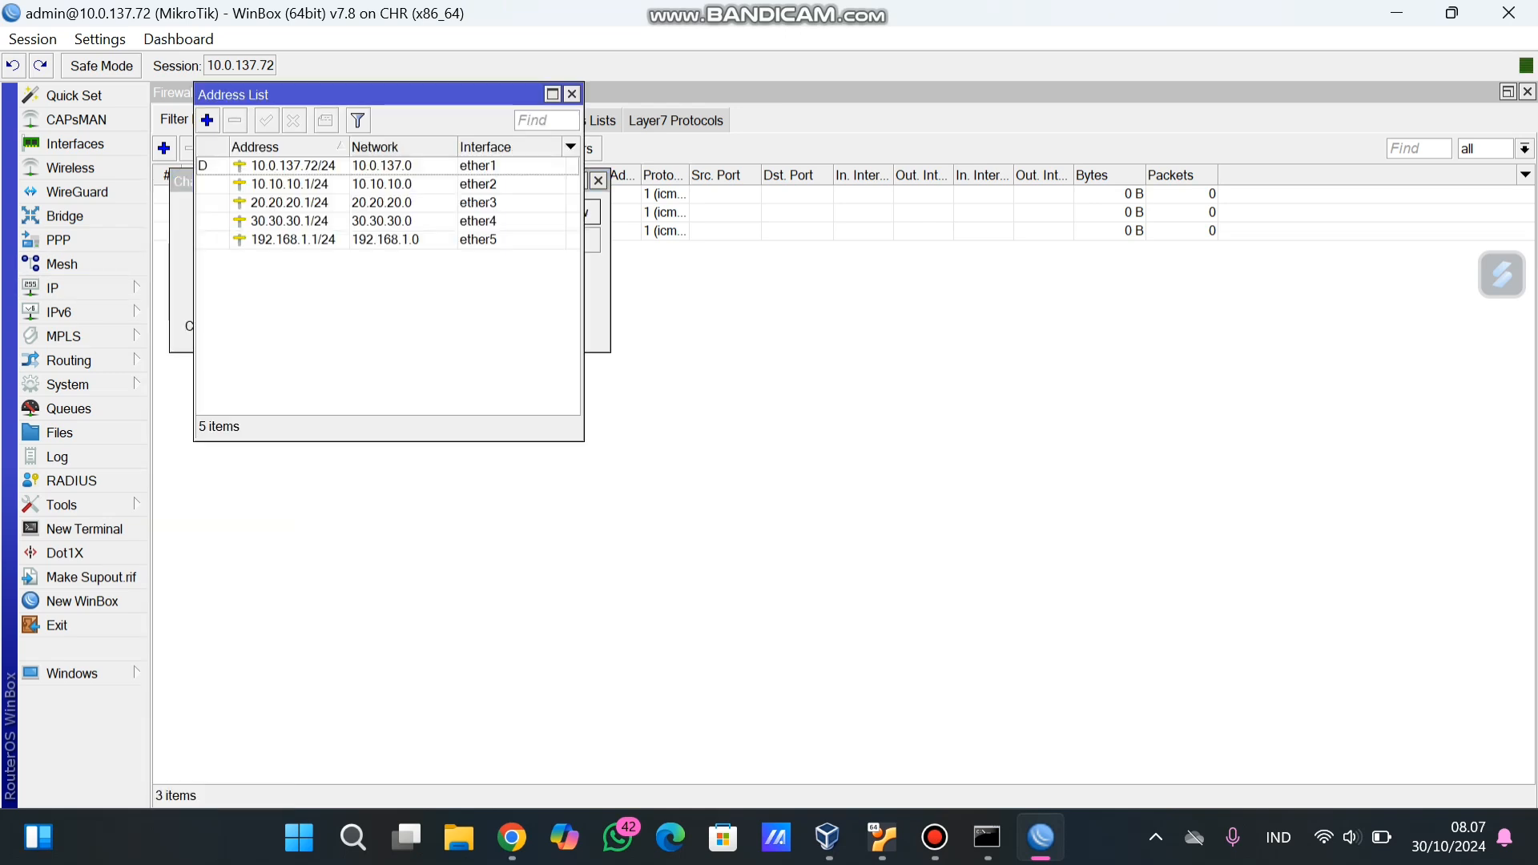
pyautogui.click(207, 120)
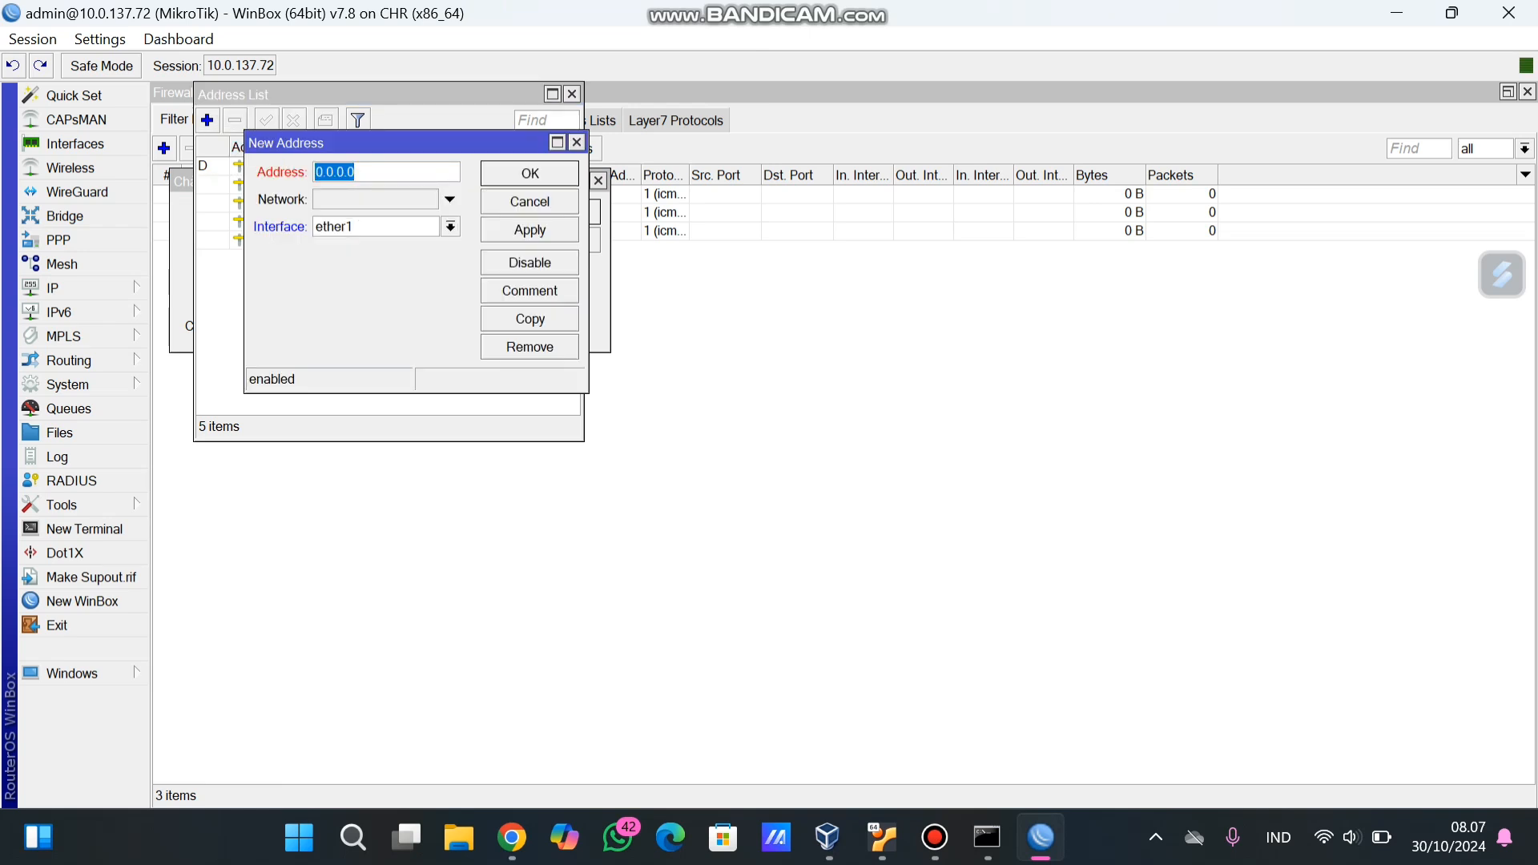
pyautogui.click(355, 172)
pyautogui.press('BackSpace')
pyautogui.press('BackSpace')
pyautogui.press('BackSpace')
pyautogui.press('BackSpace')
pyautogui.press('BackSpace')
pyautogui.press('BackSpace')
pyautogui.press('BackSpace')
pyautogui.write('192.168.2.1/24')
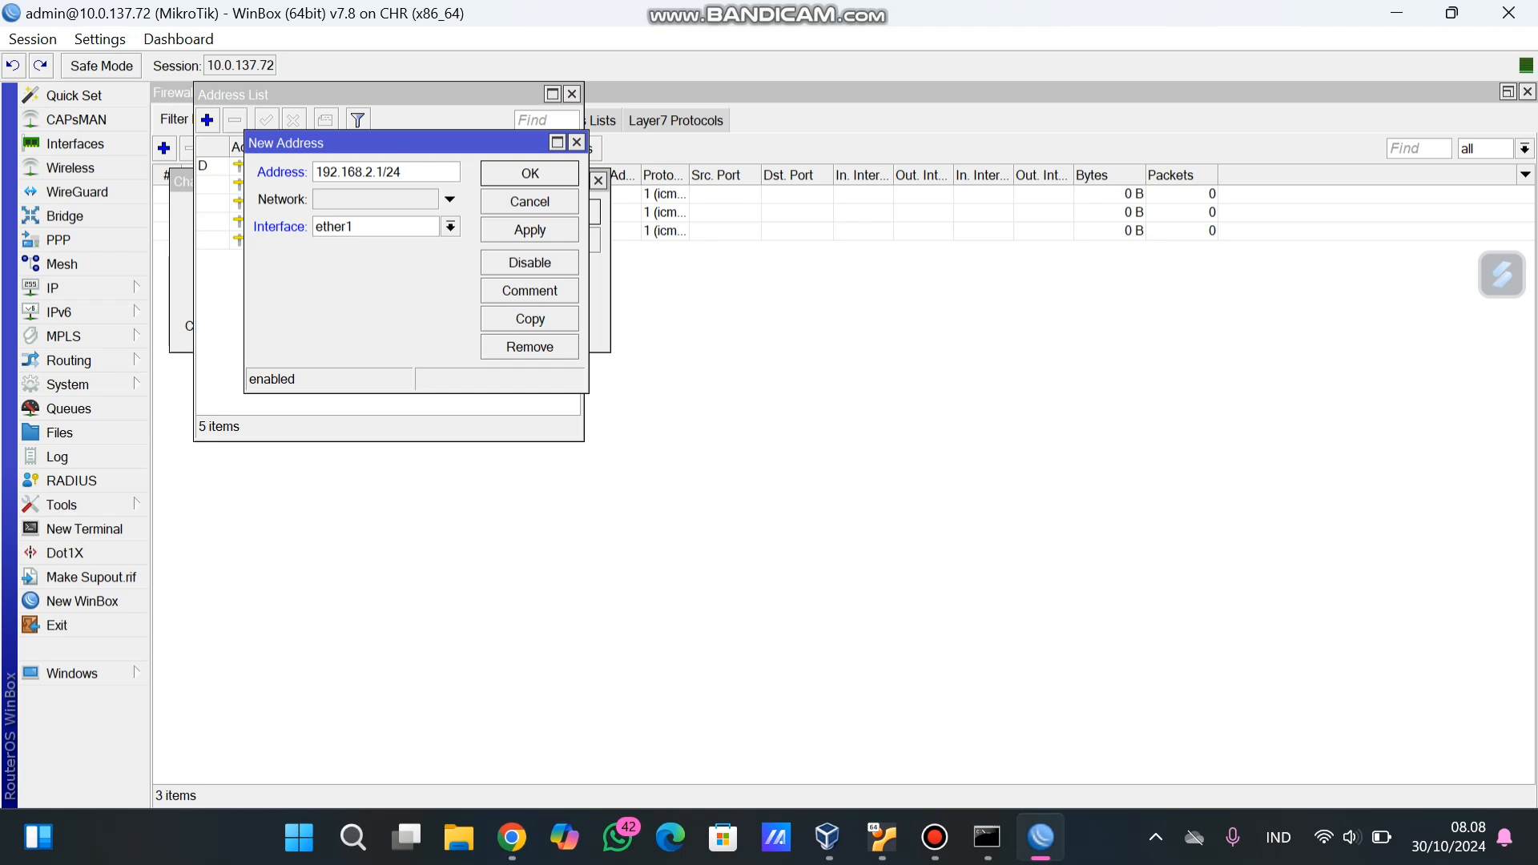
pyautogui.click(450, 226)
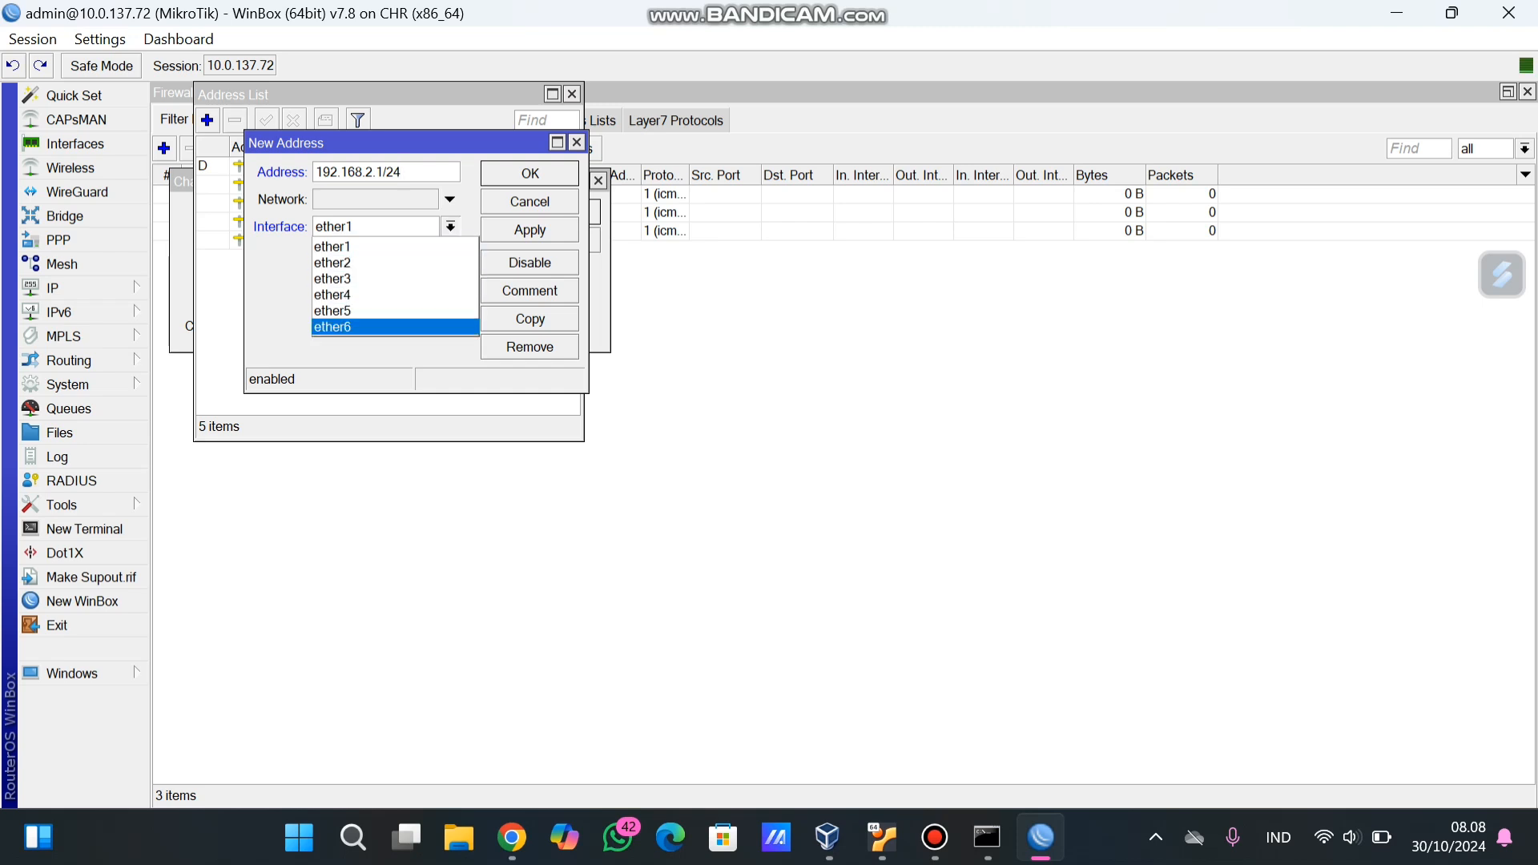
pyautogui.press('Return')
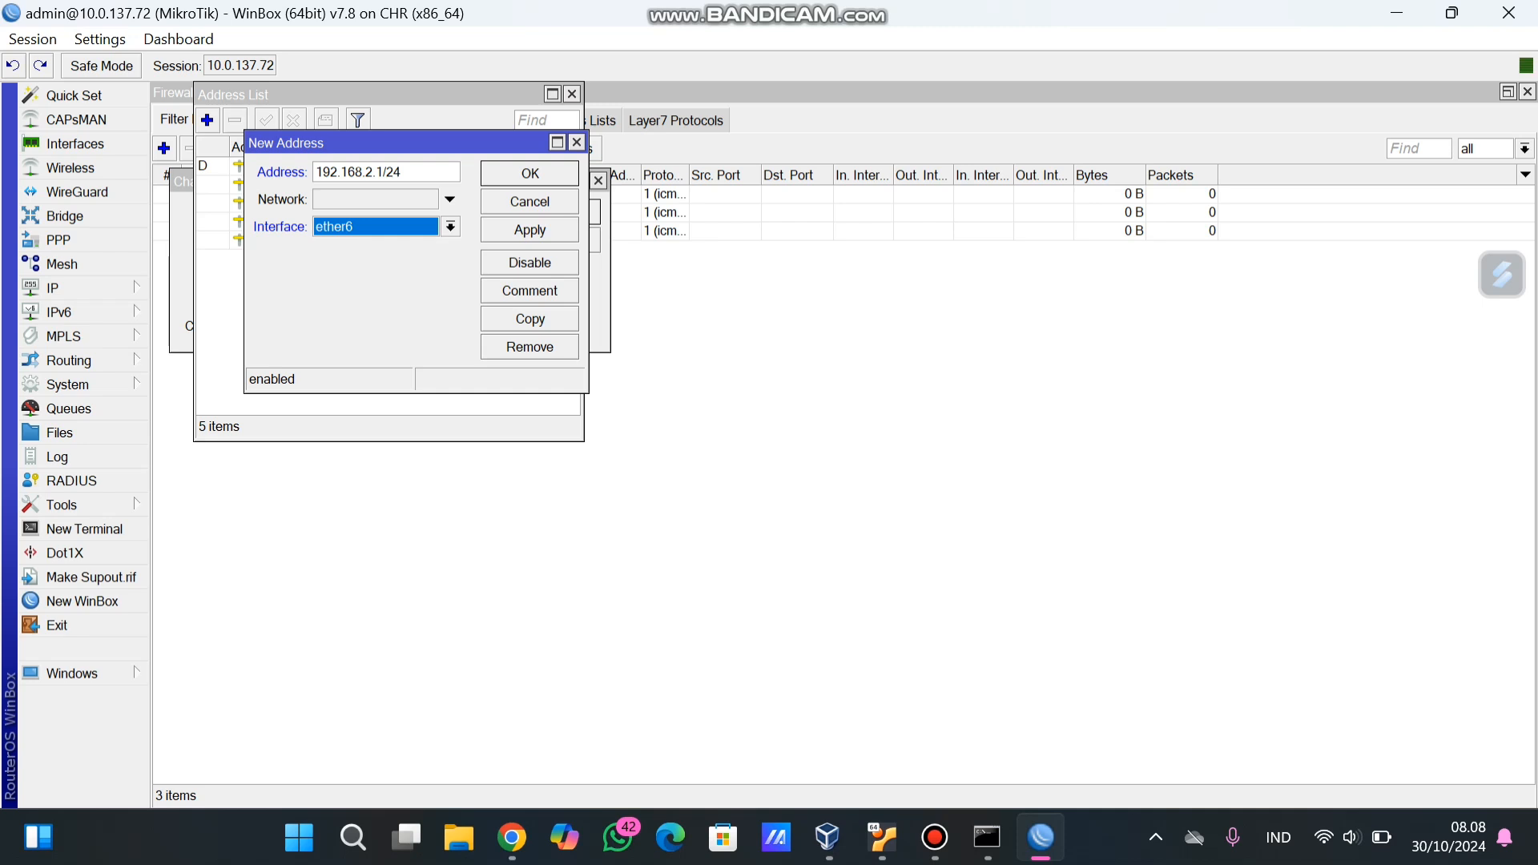
pyautogui.click(530, 229)
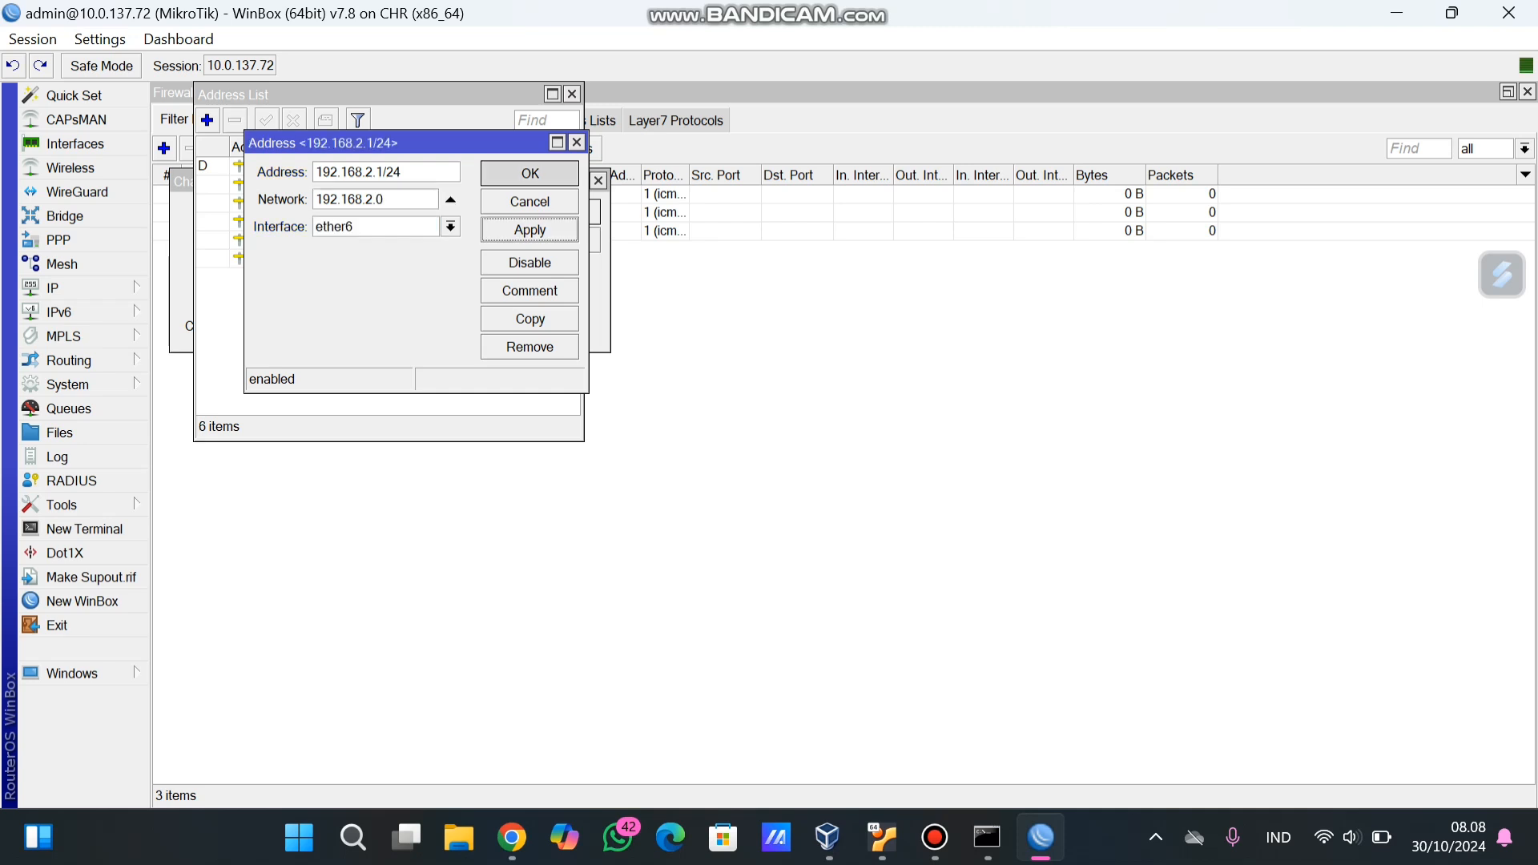
pyautogui.press('Return')
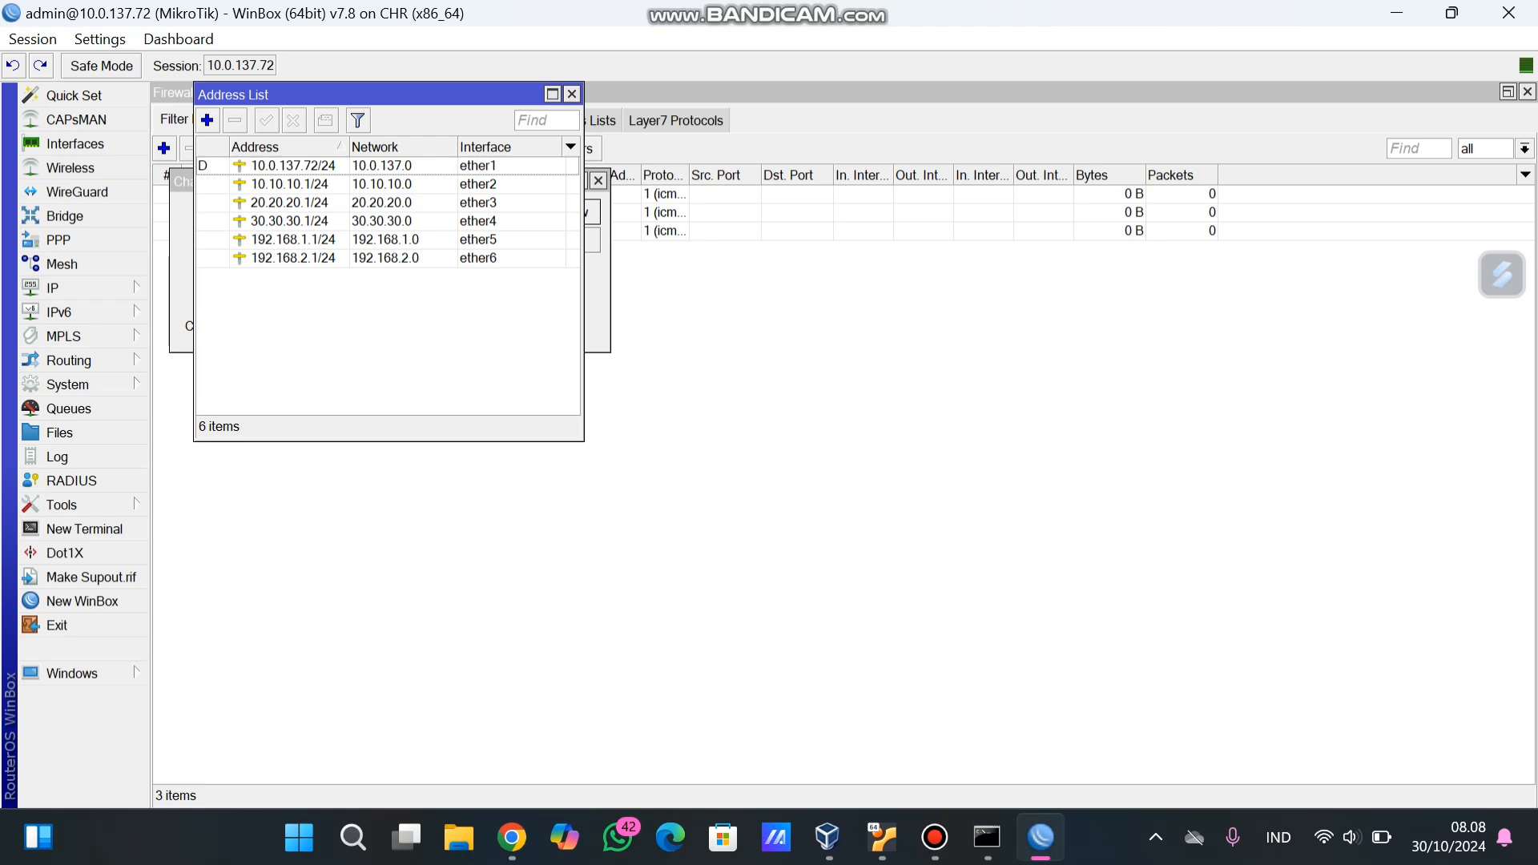
# Run DHCP Setup on ether6, accepting network 192.168.2.0/24, address pool 192.168.2.2-192.168.2.254 and lease time 00:10:00.
pyautogui.click(52, 288)
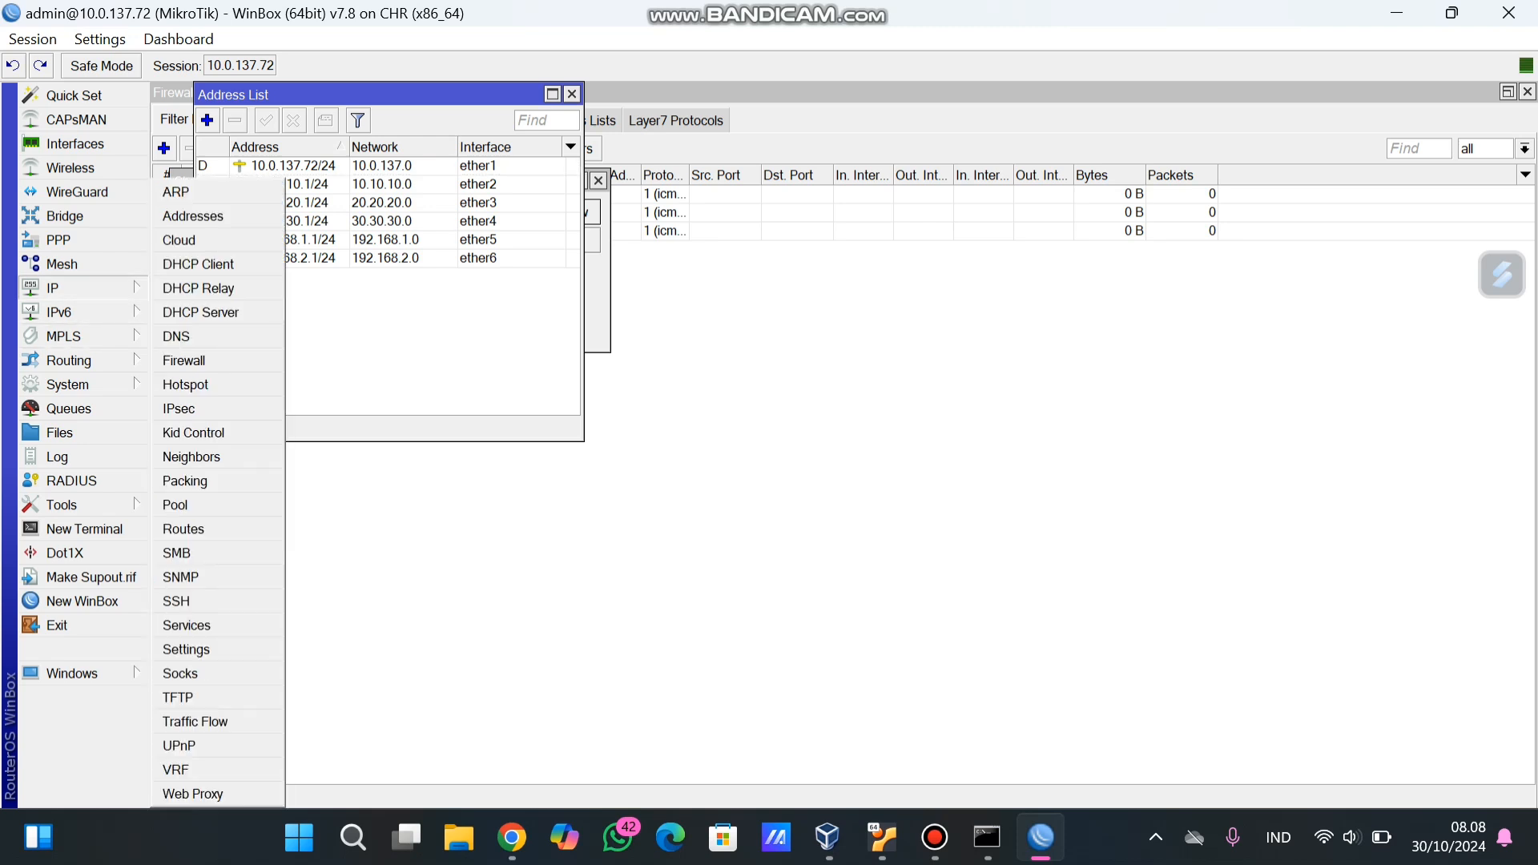
pyautogui.click(200, 311)
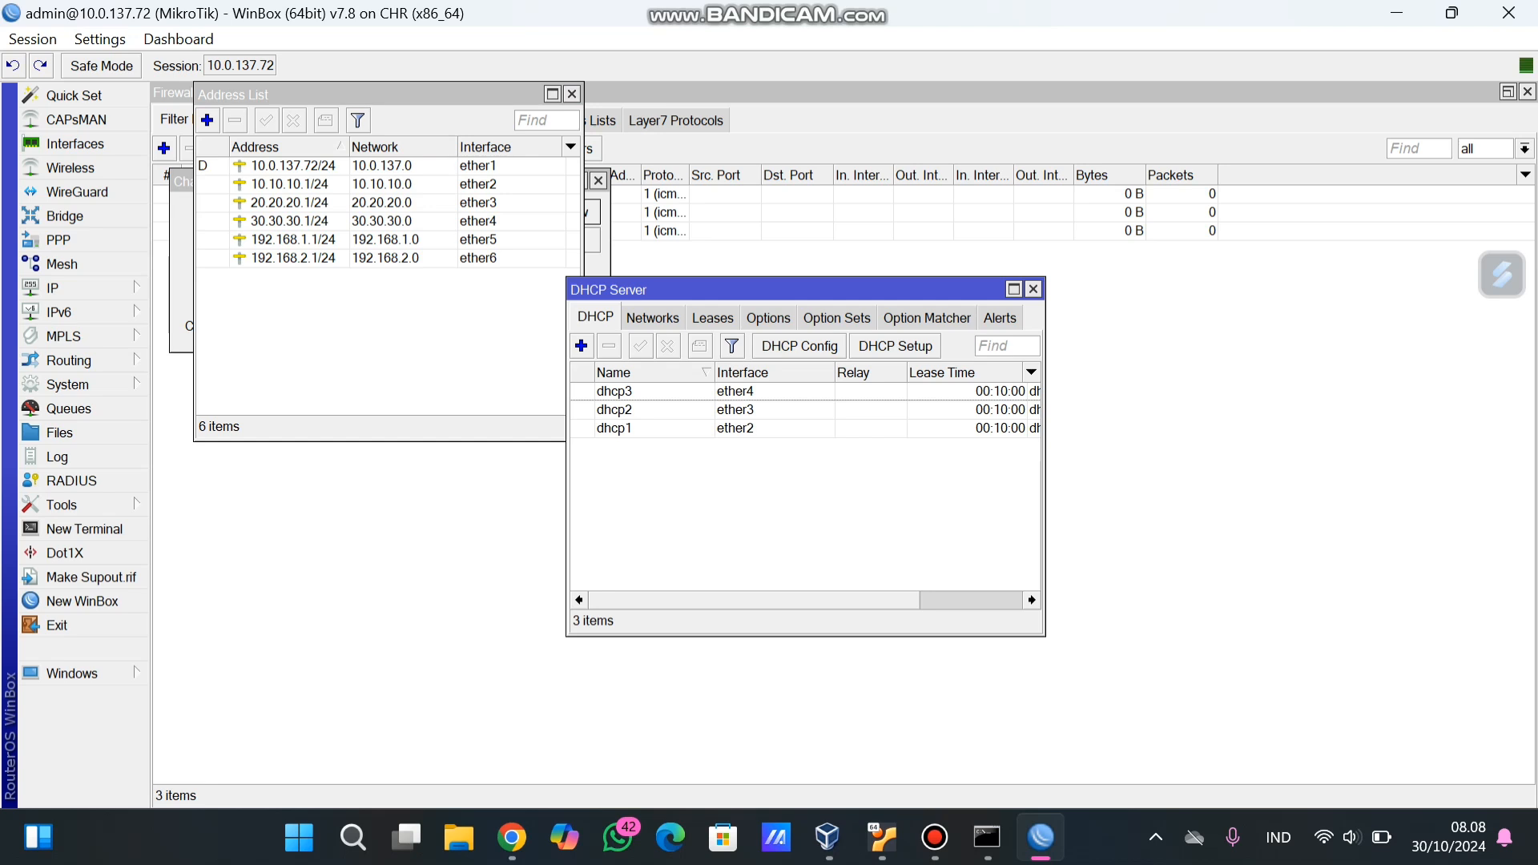
pyautogui.click(894, 346)
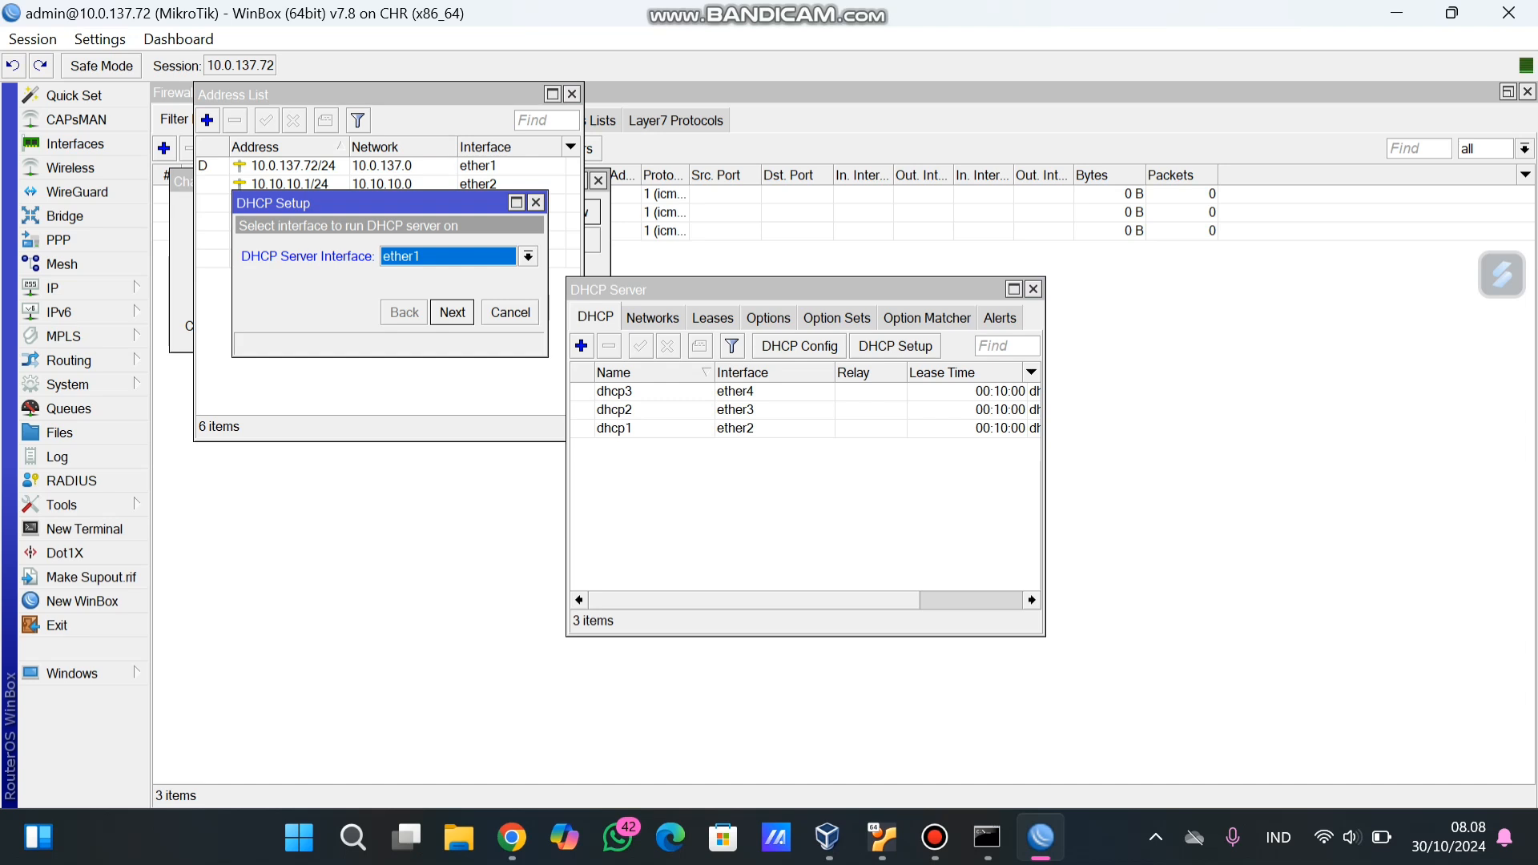
pyautogui.click(528, 257)
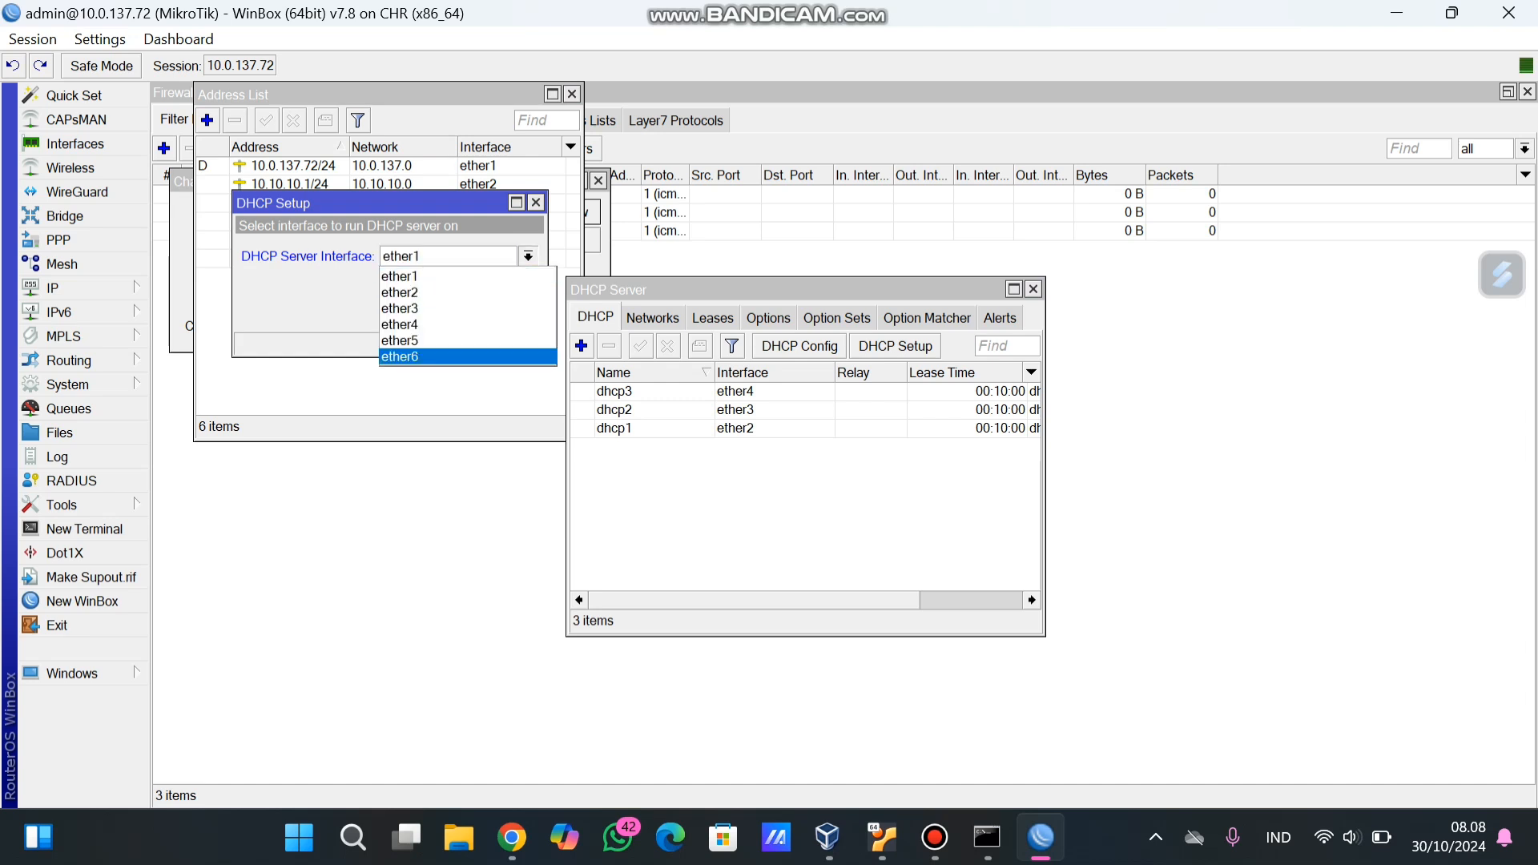
pyautogui.click(467, 356)
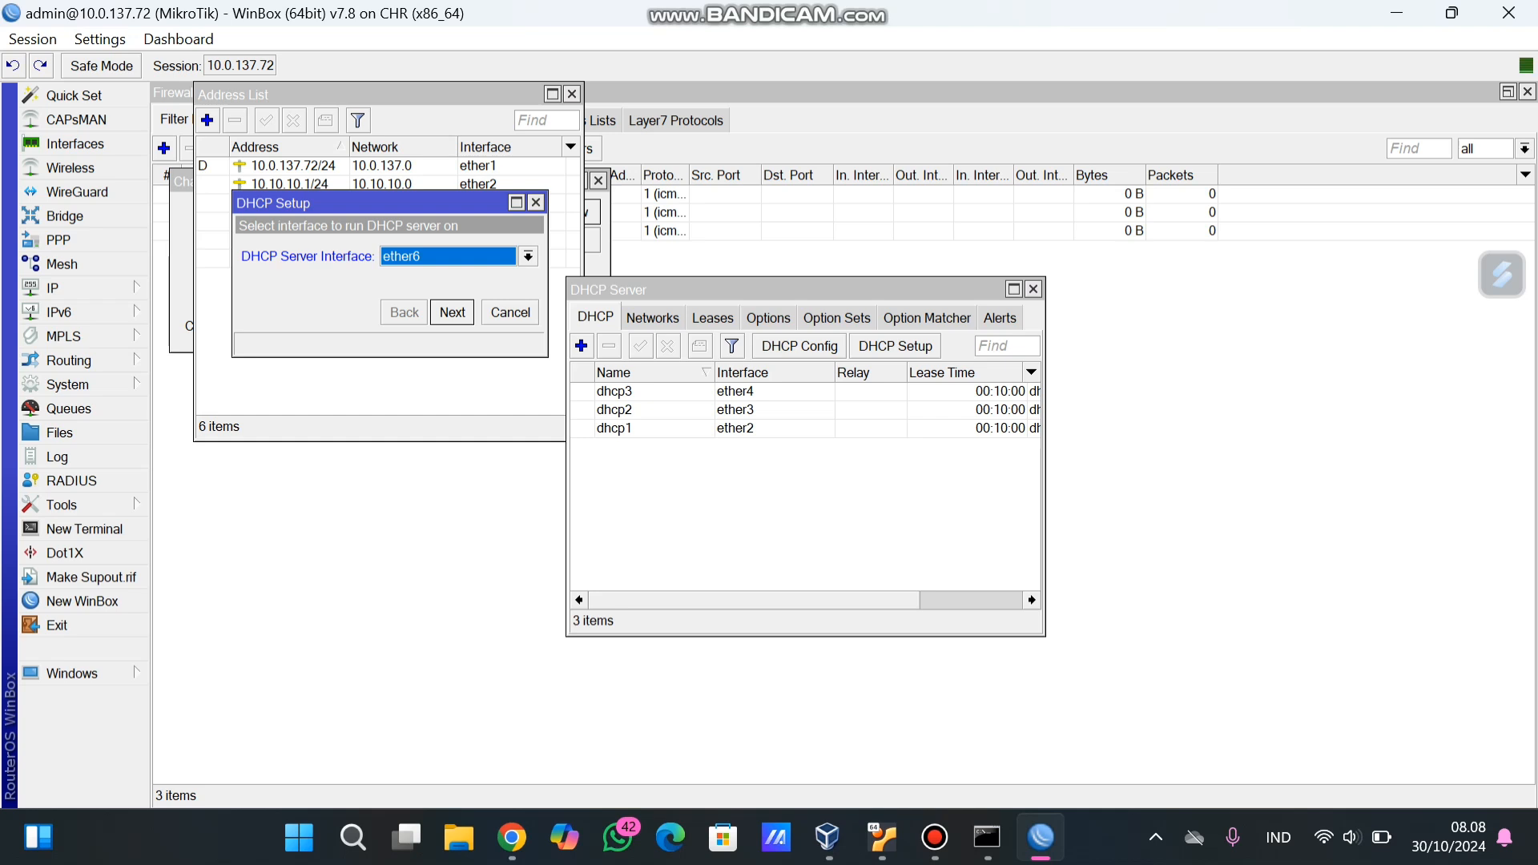
pyautogui.press('Return')
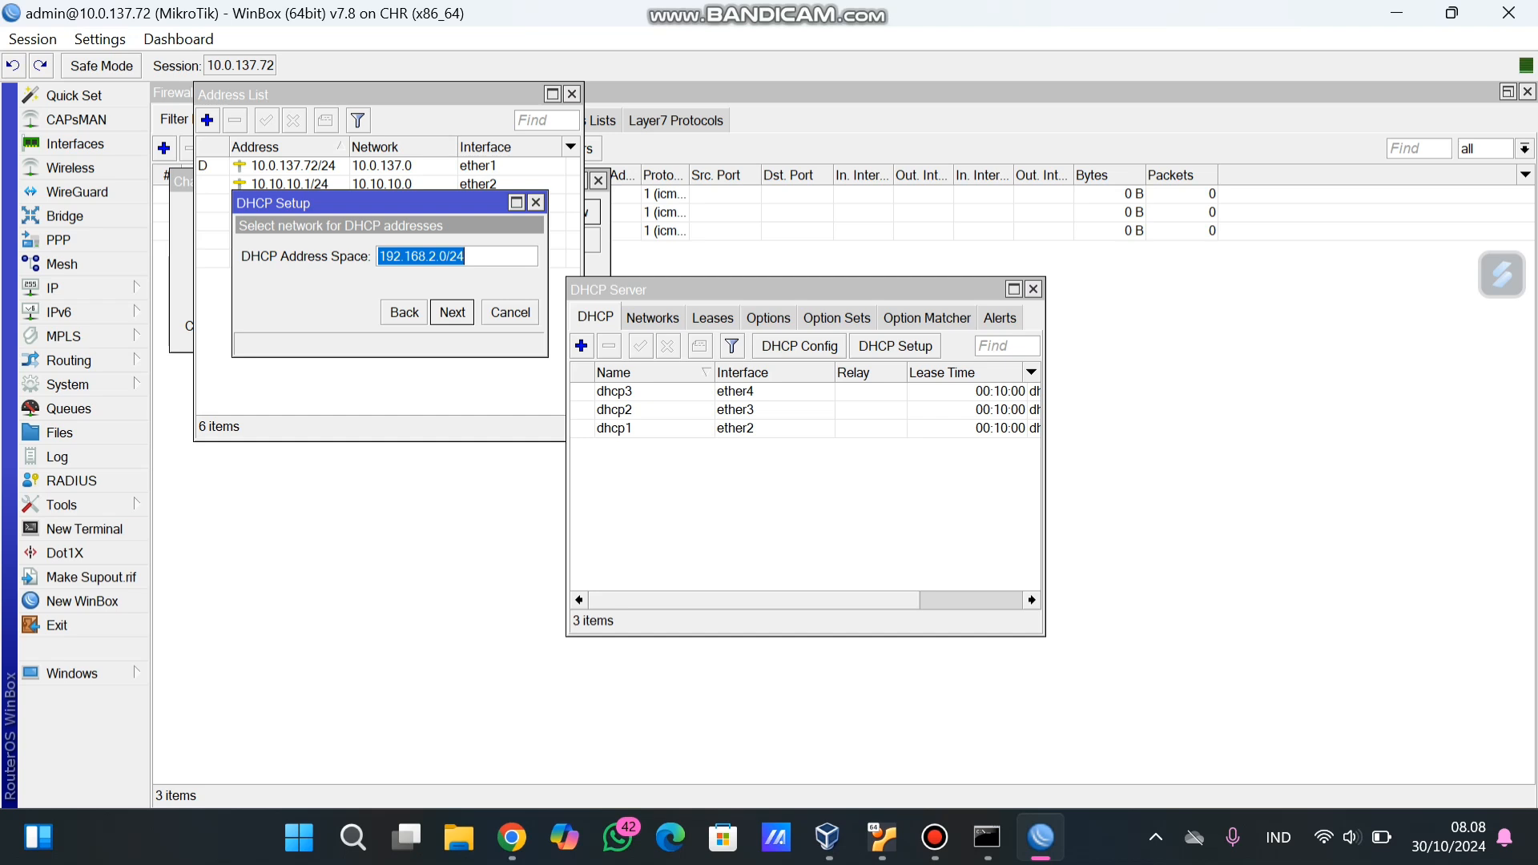
pyautogui.press('Return')
pyautogui.press('Return')
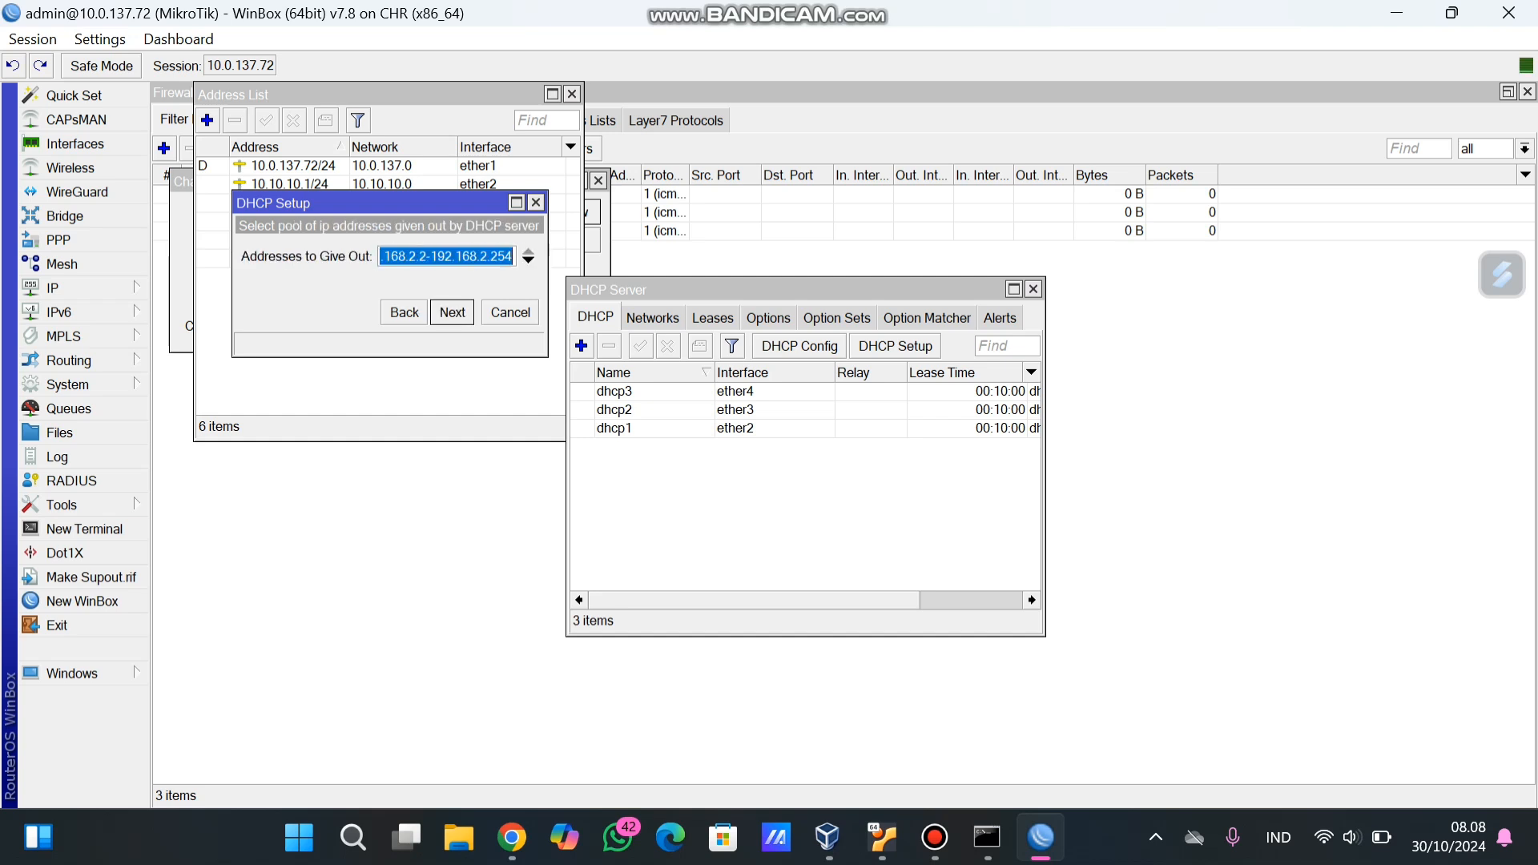
pyautogui.press('Return')
pyautogui.press('Return')
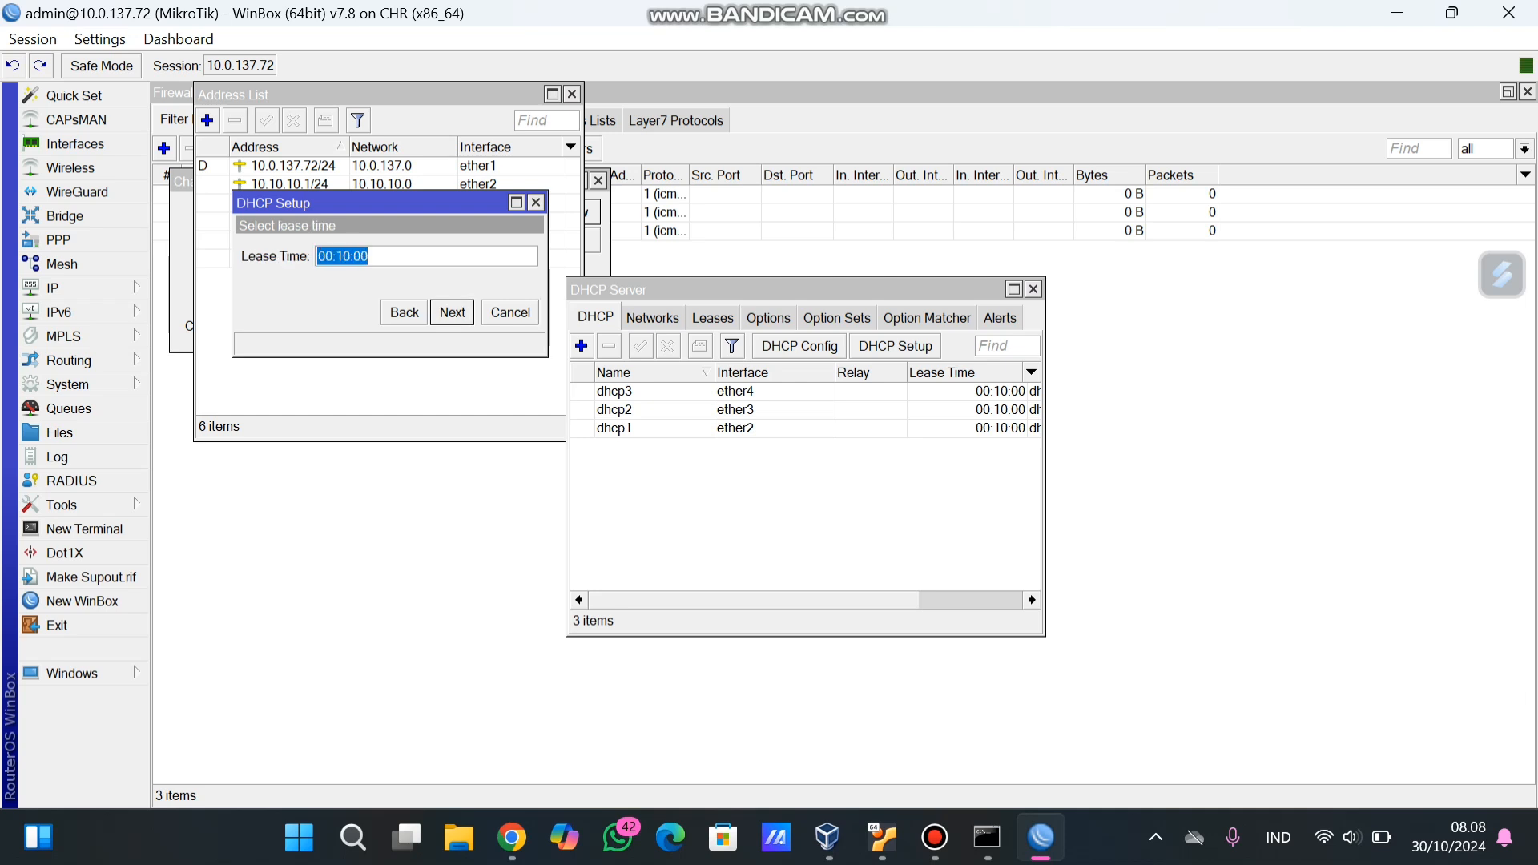
pyautogui.press('Return')
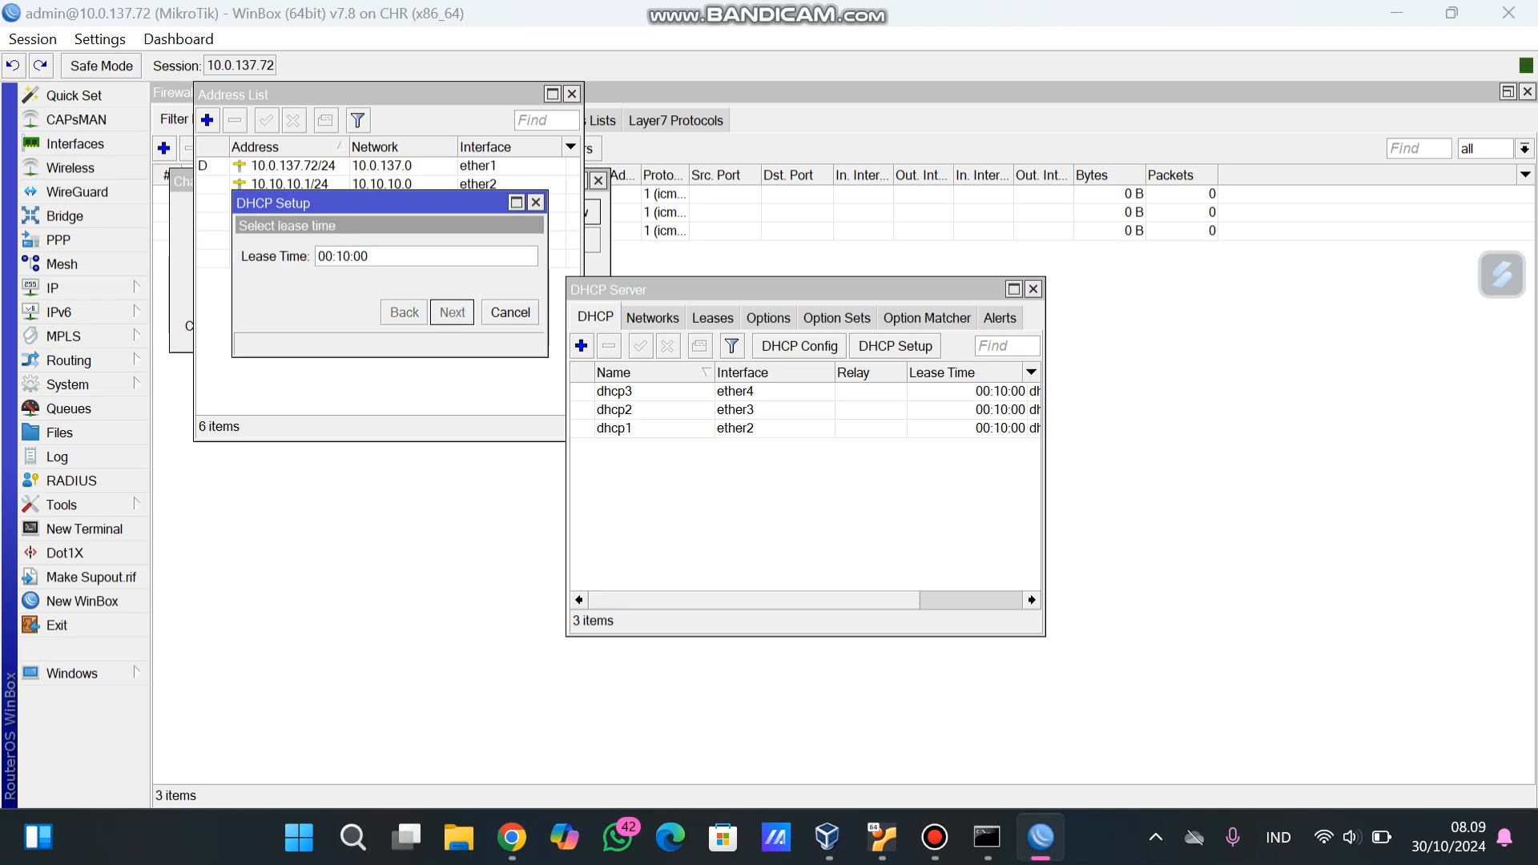
# Complete the ether6 DHCP setup with lease time 00:10:00, and start the Ubuntu Dekstop node in PNETLab.
pyautogui.press('Return')
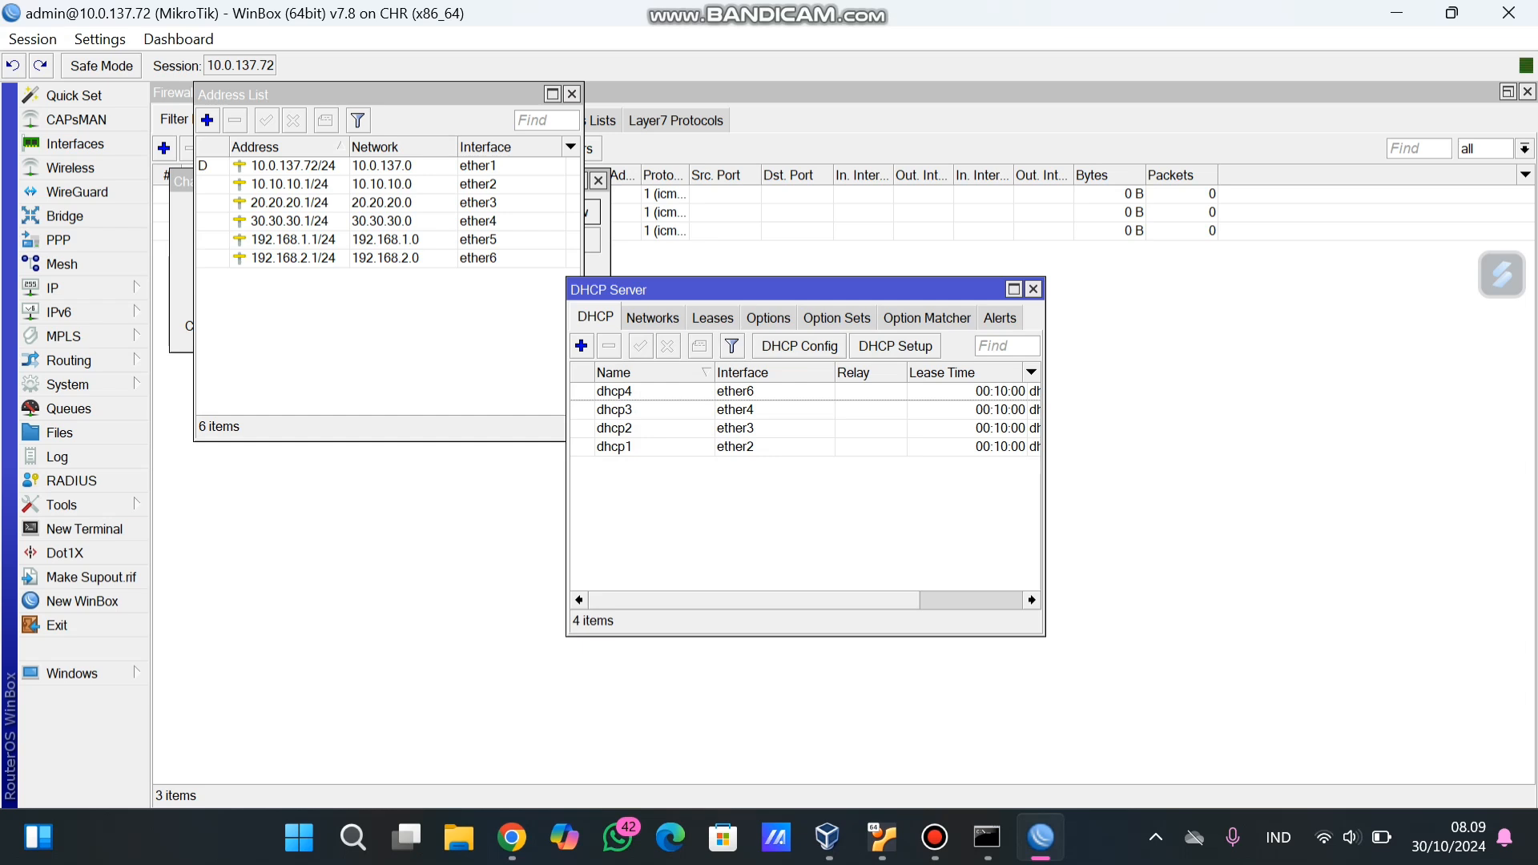
pyautogui.click(512, 837)
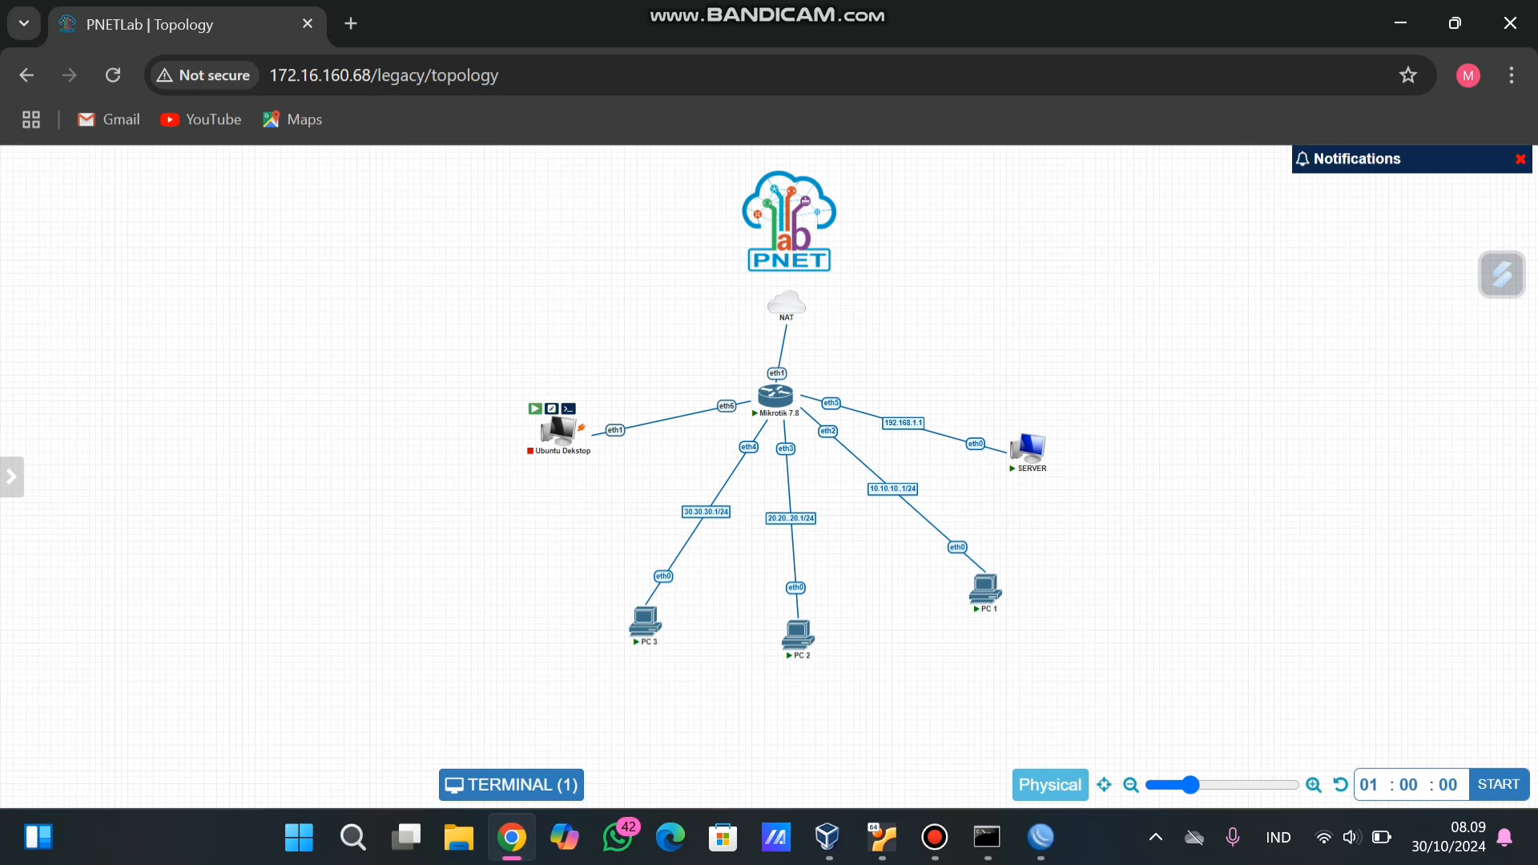
pyautogui.click(535, 409)
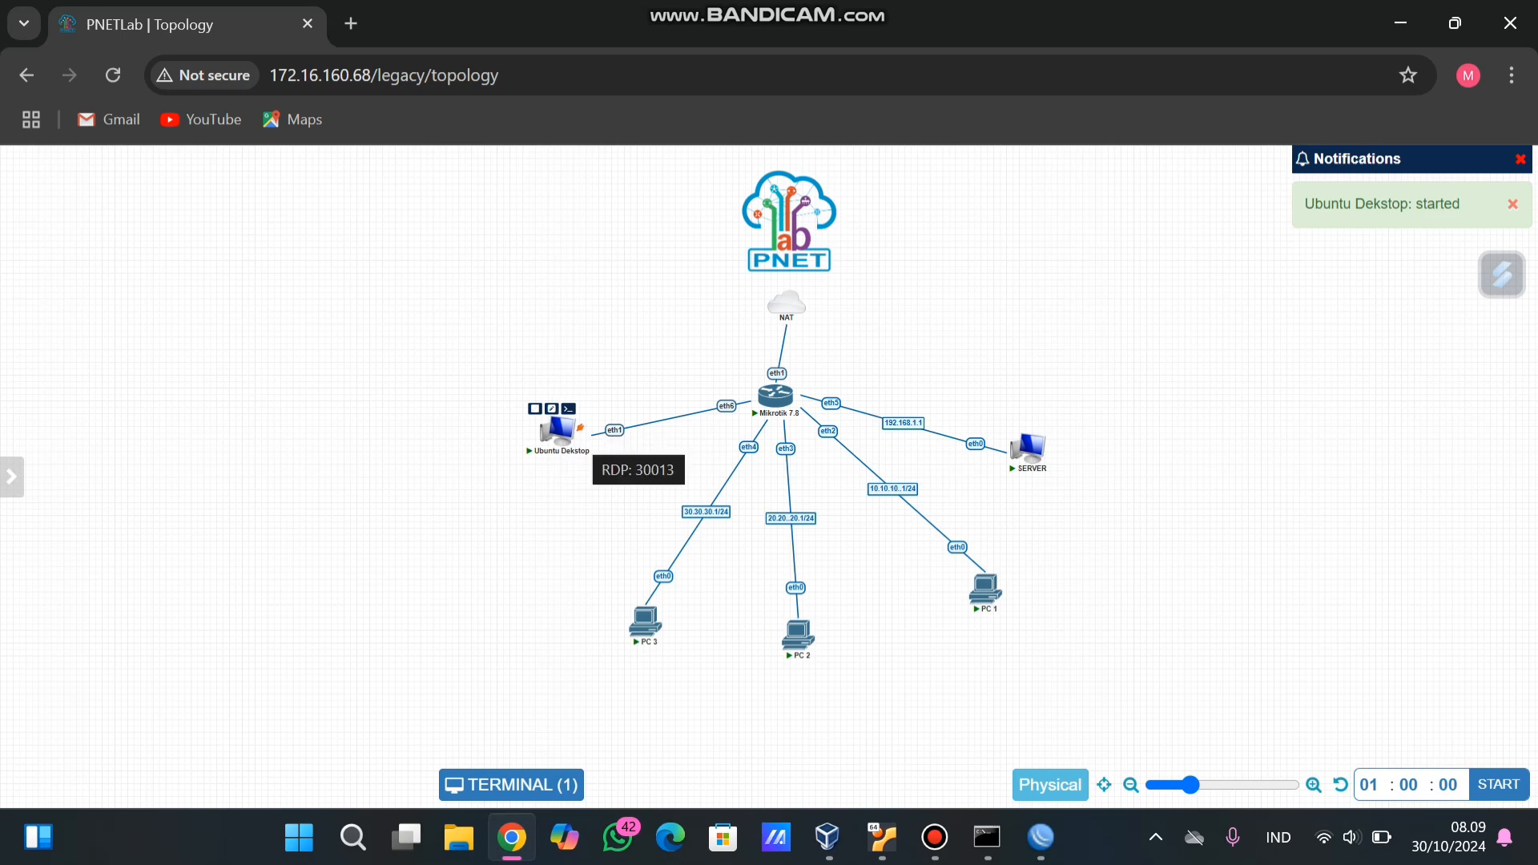
# Connect to the Ubuntu Dekstop node's remote desktop using the CONNECT session and open MATE Terminal.
pyautogui.click(559, 432)
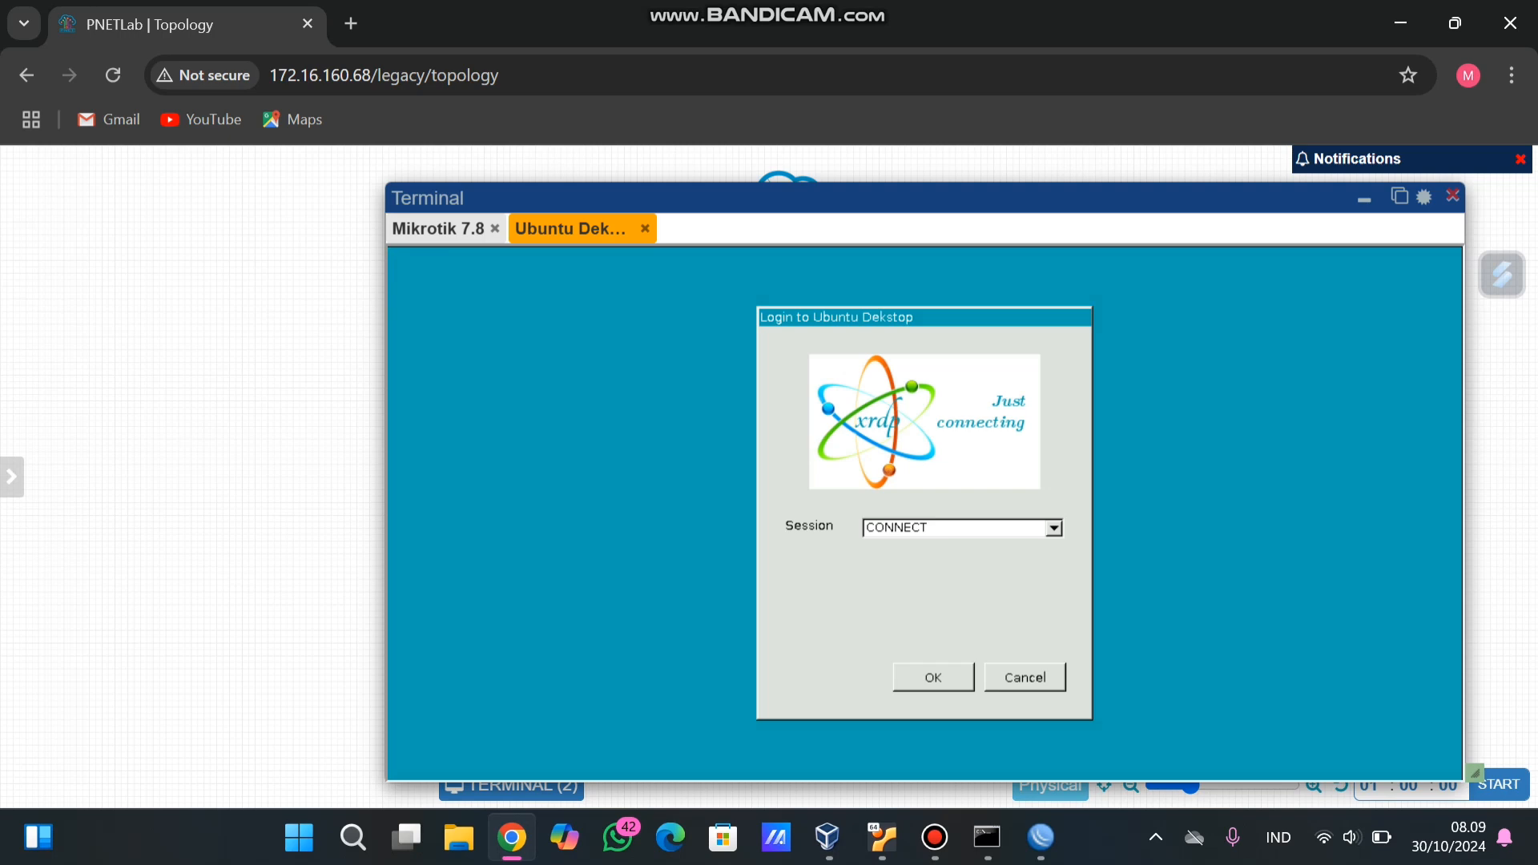
pyautogui.press('Return')
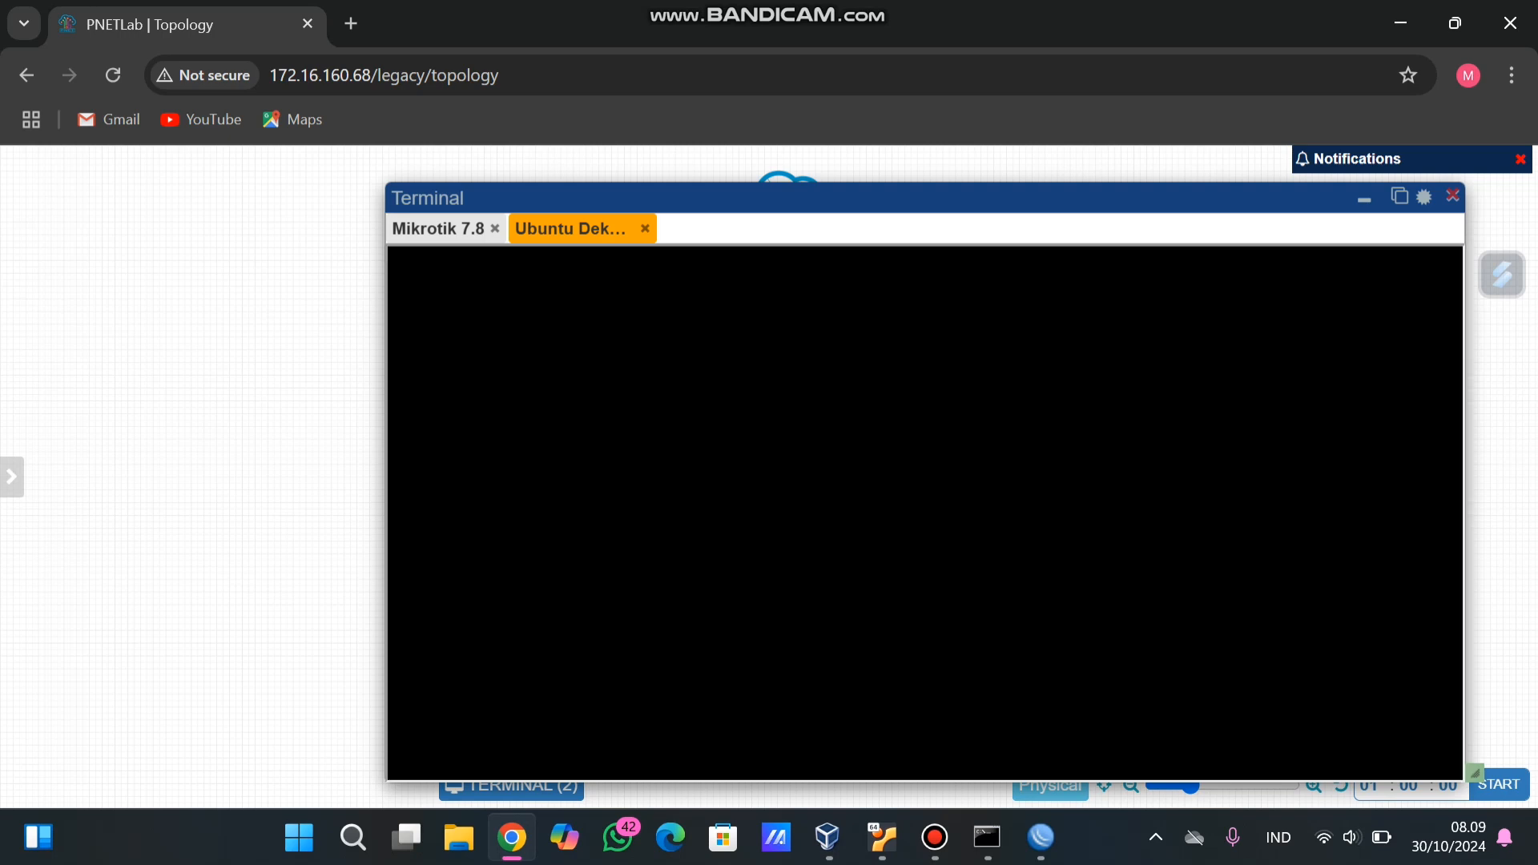
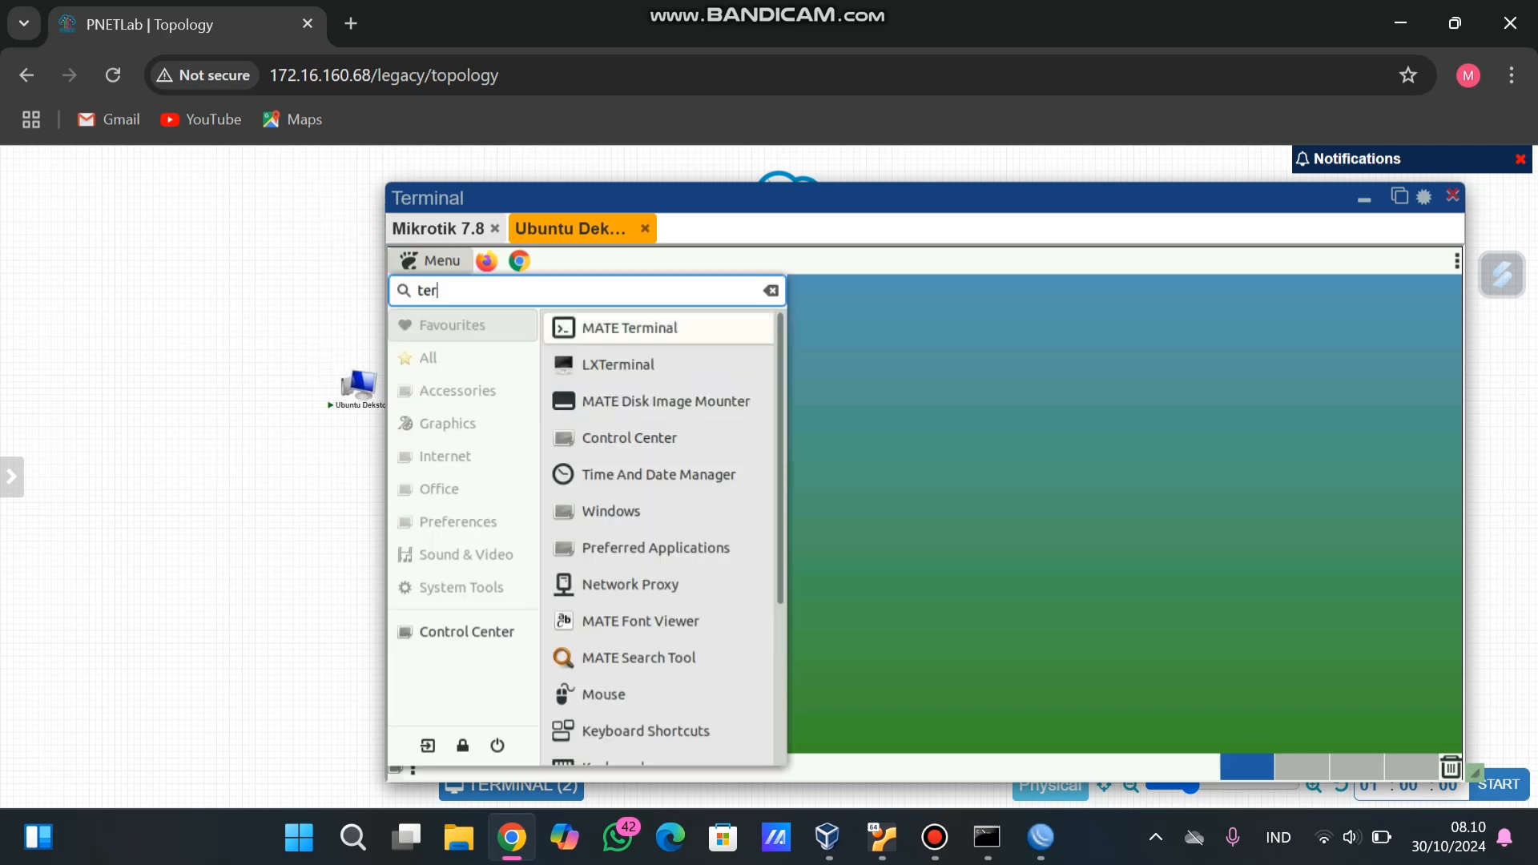
pyautogui.click(631, 328)
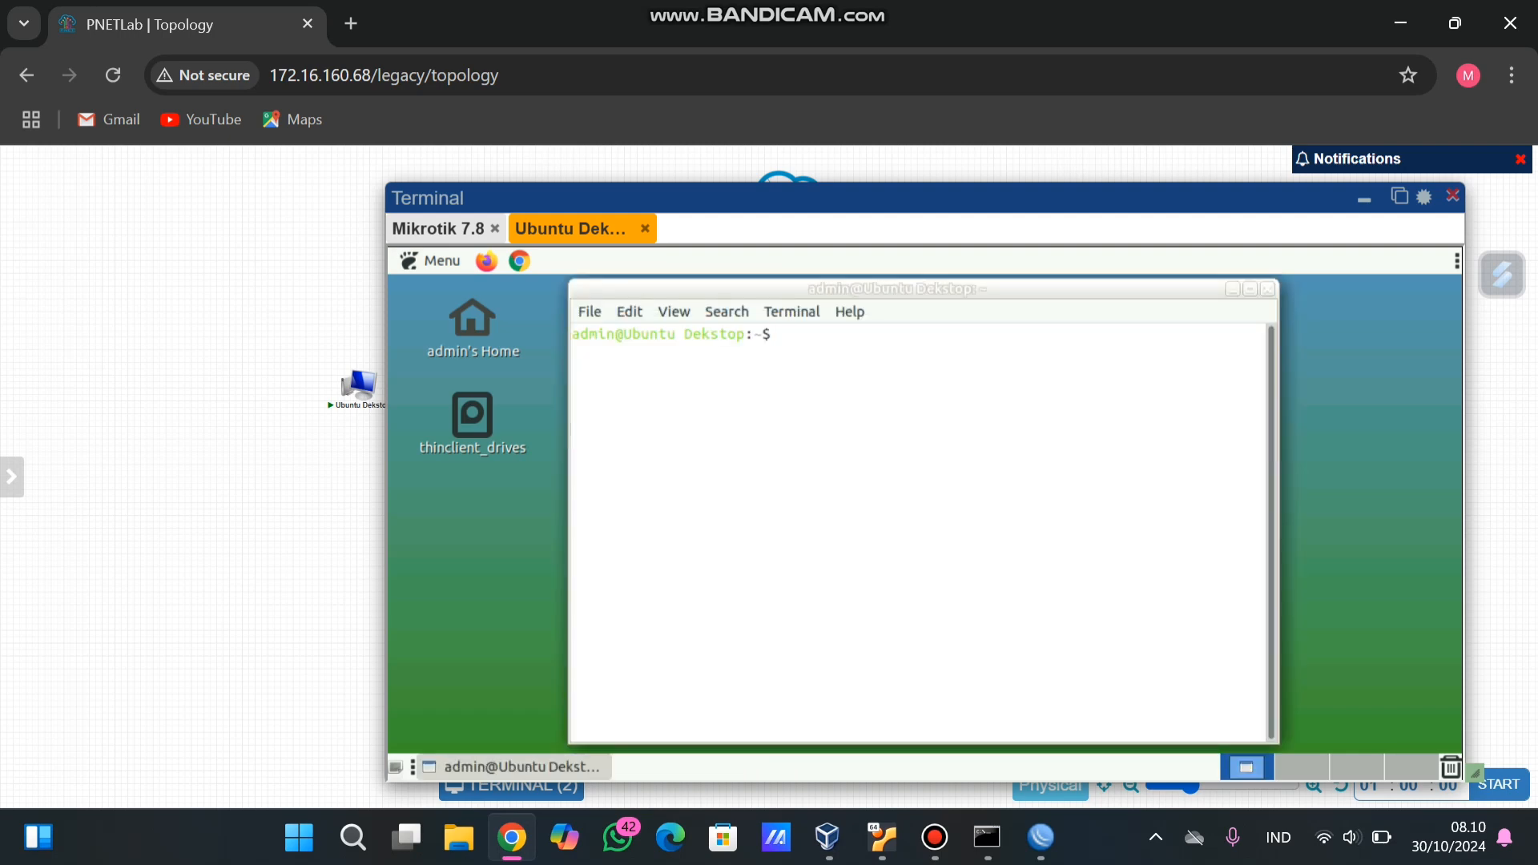
# Check the eth1 address with ip a and test internet connectivity with ping 8.8.8.8.
pyautogui.write('ip a')
pyautogui.press('Return')
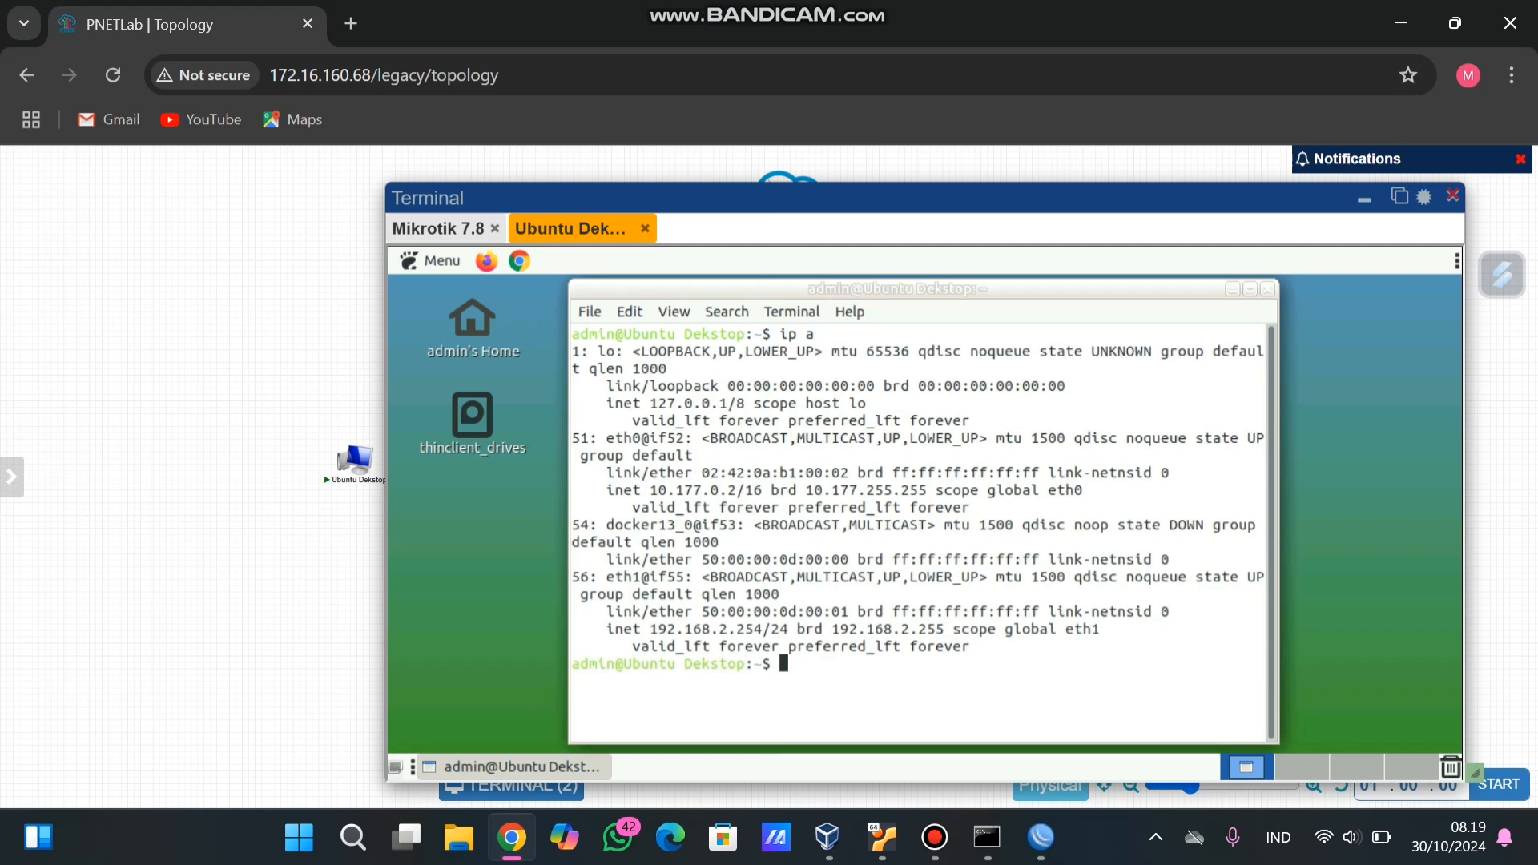
pyautogui.moveTo(650, 628); pyautogui.dragTo(709, 646)
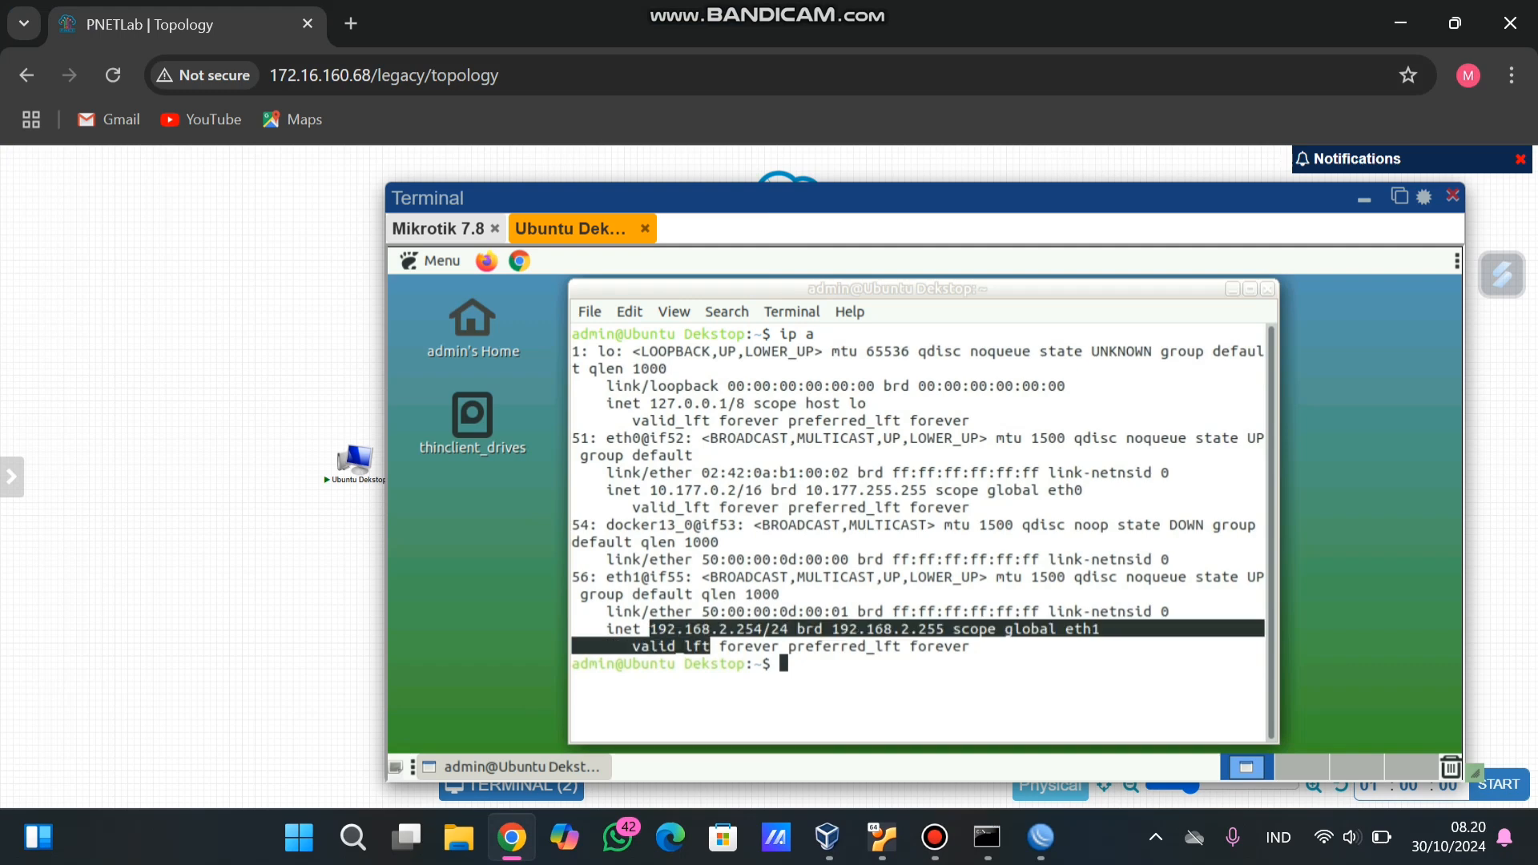
pyautogui.click(709, 646)
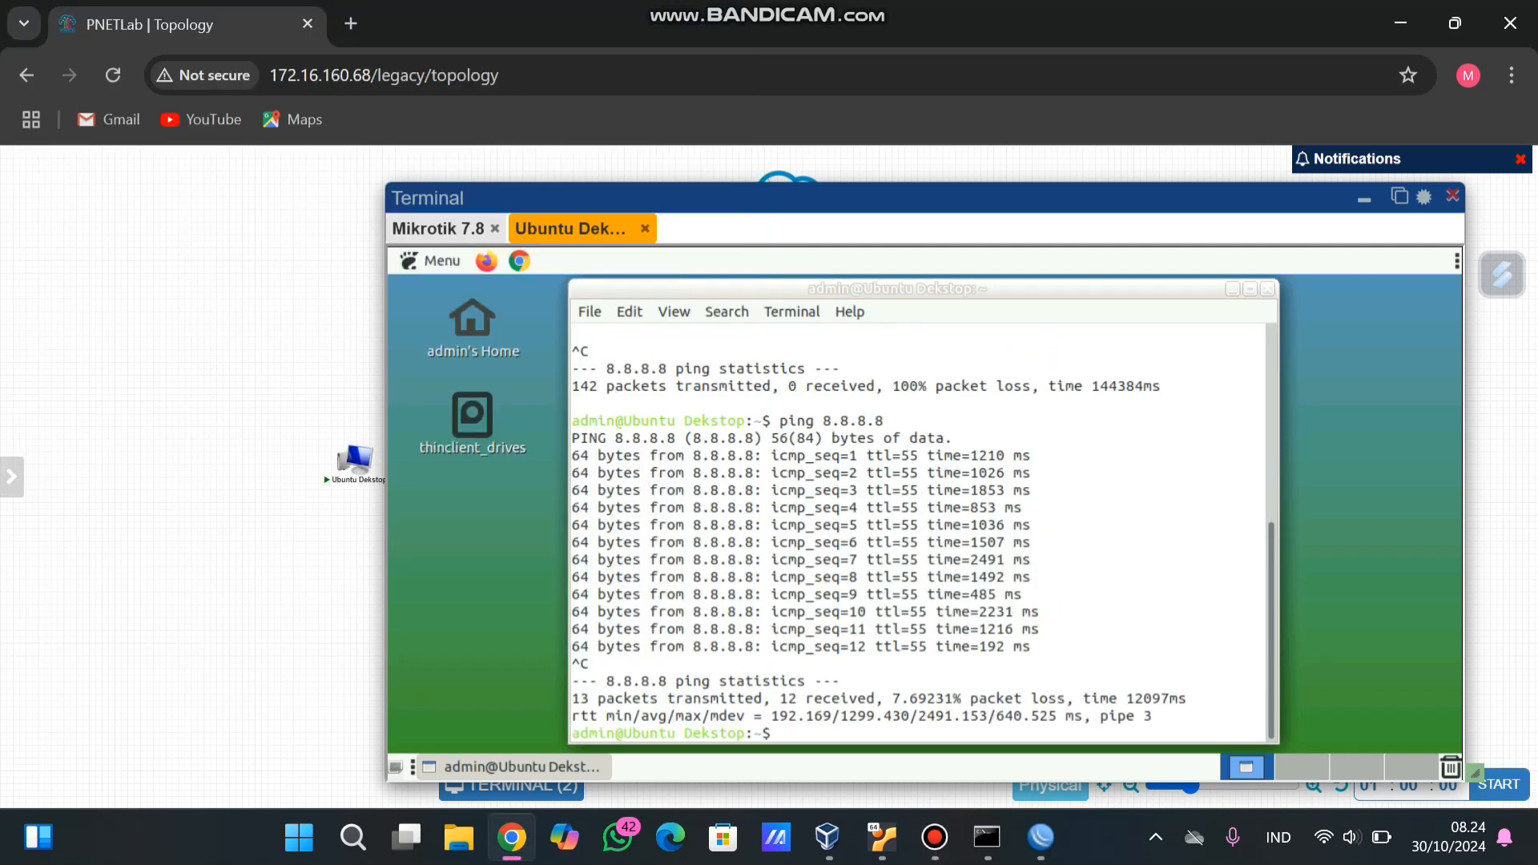
pyautogui.write('ping 8.8.8.8')
pyautogui.press('Return')
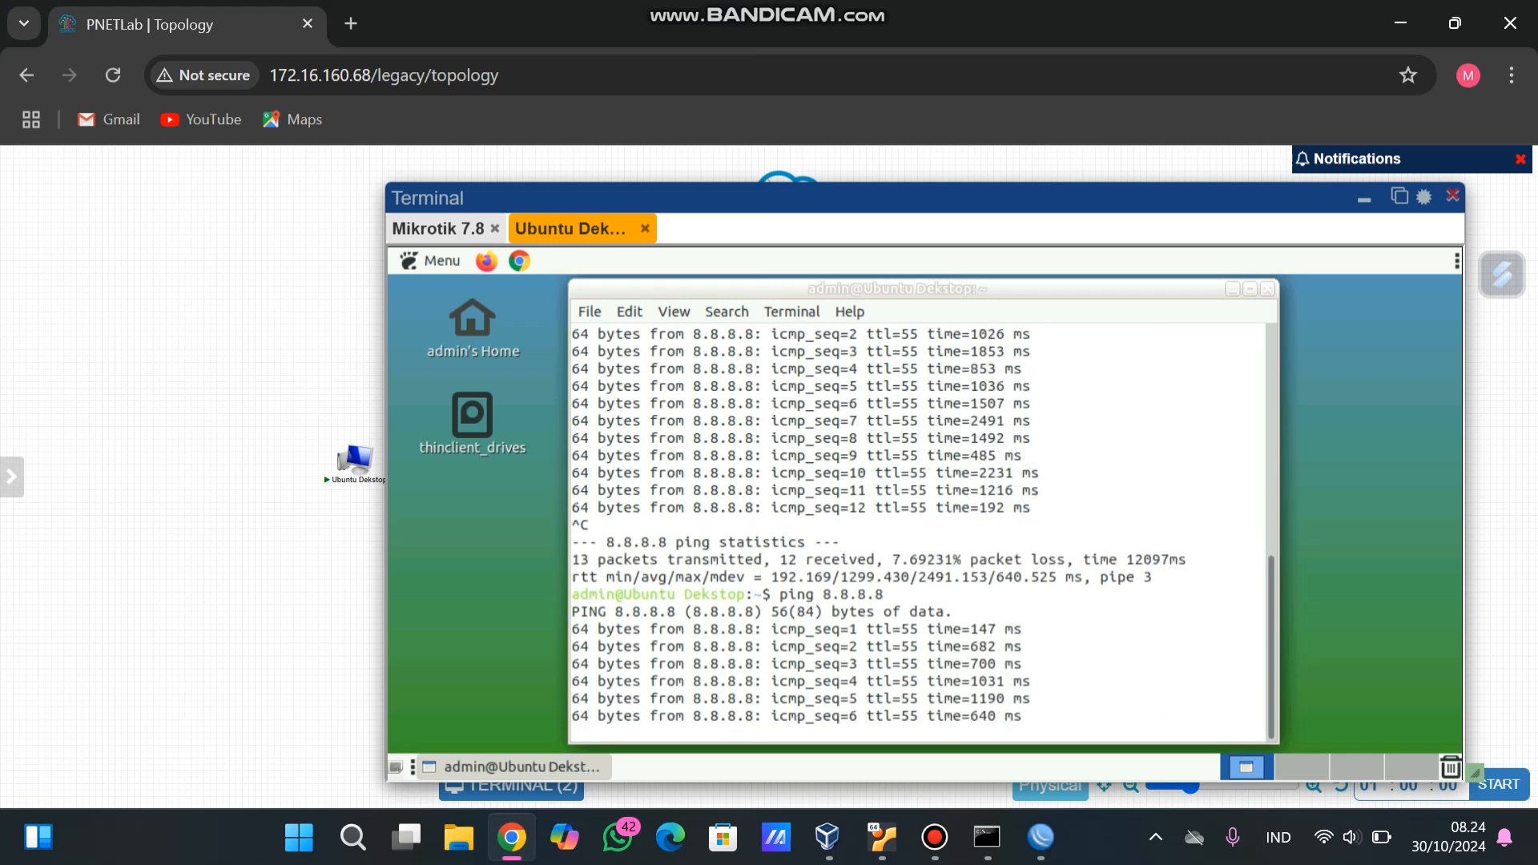
# Open Firefox on the Ubuntu desktop and search for youtube to check web access.
pyautogui.click(487, 261)
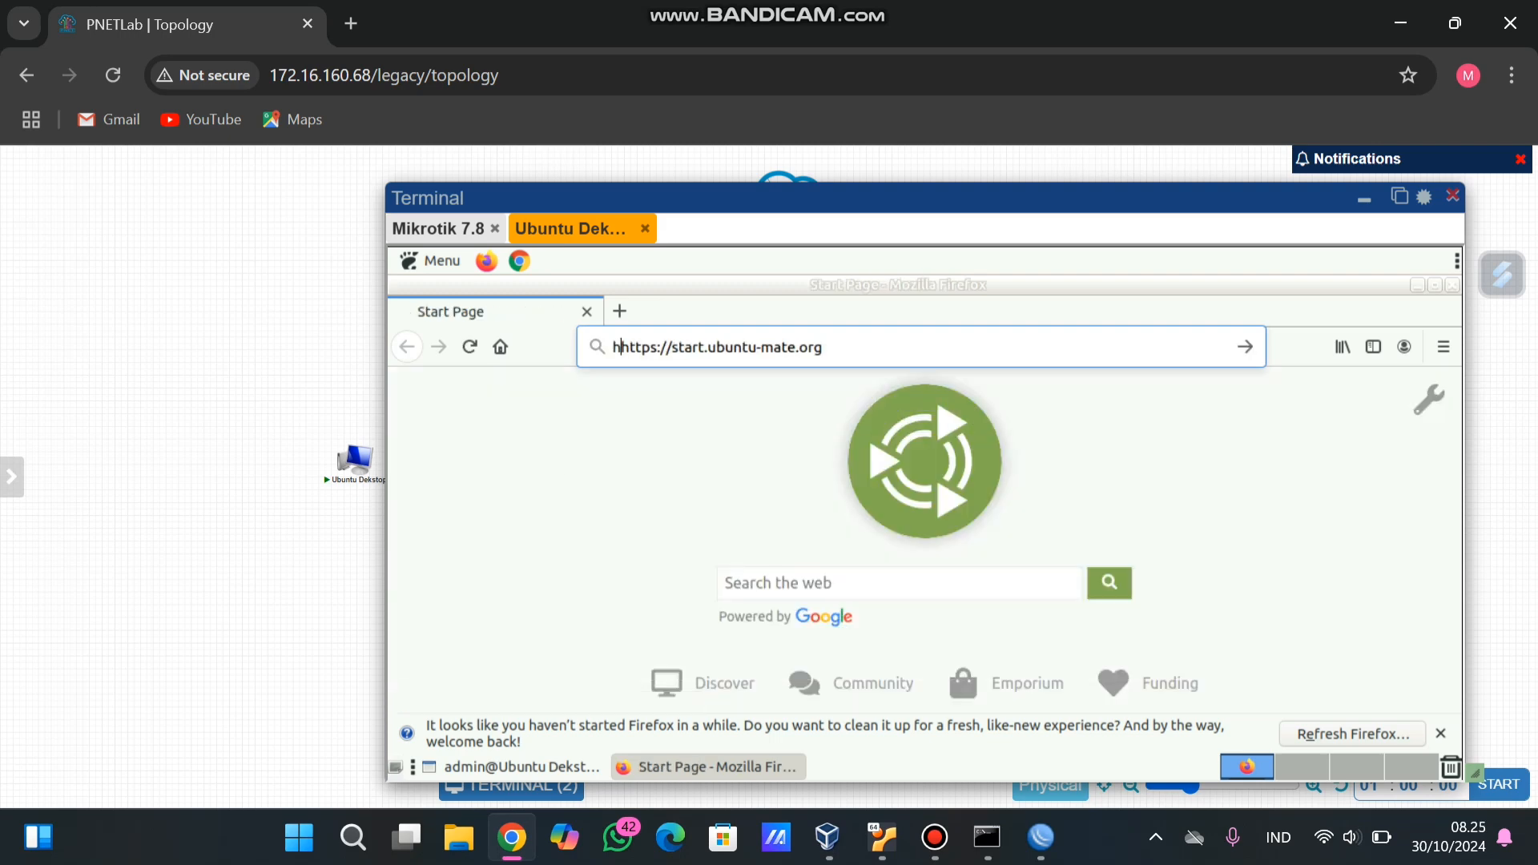
pyautogui.write('h')
pyautogui.press('BackSpace')
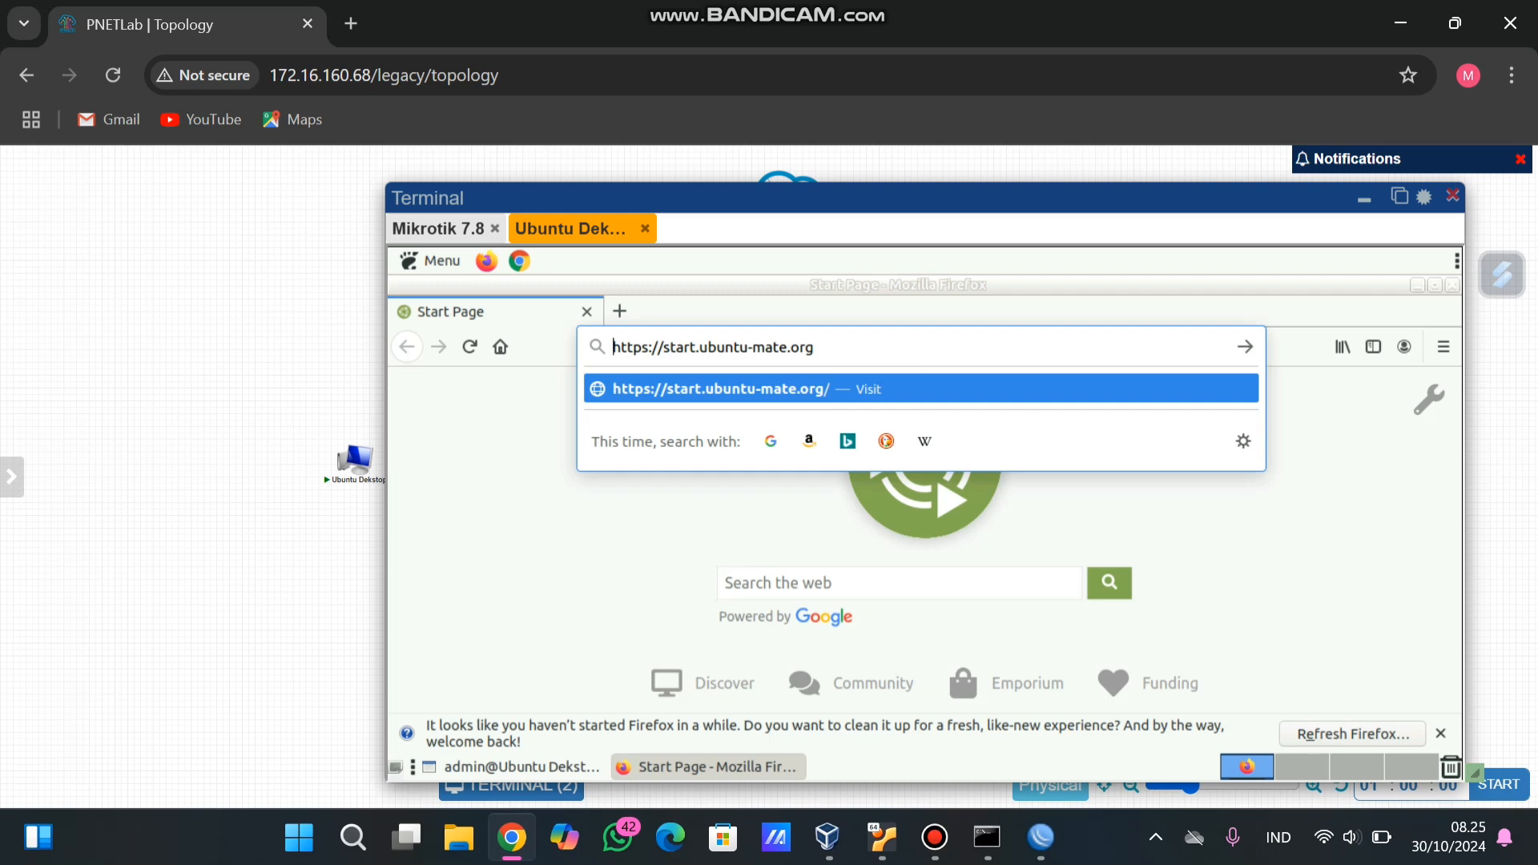
pyautogui.write('youtube')
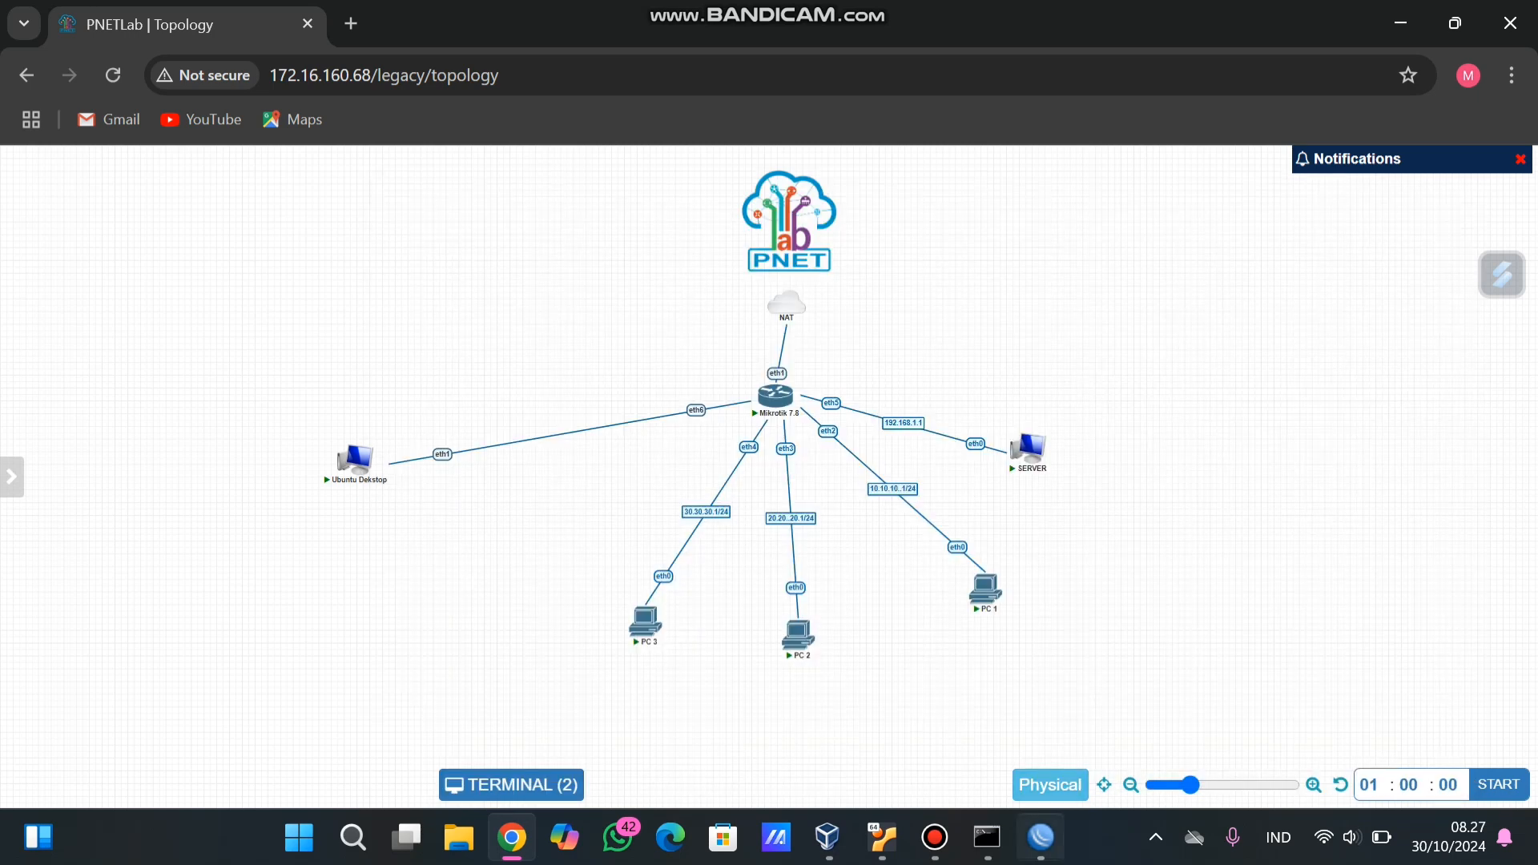
# Switch to WinBox, open the router's IP firewall and start a new filter rule on the forward chain.
pyautogui.click(1040, 837)
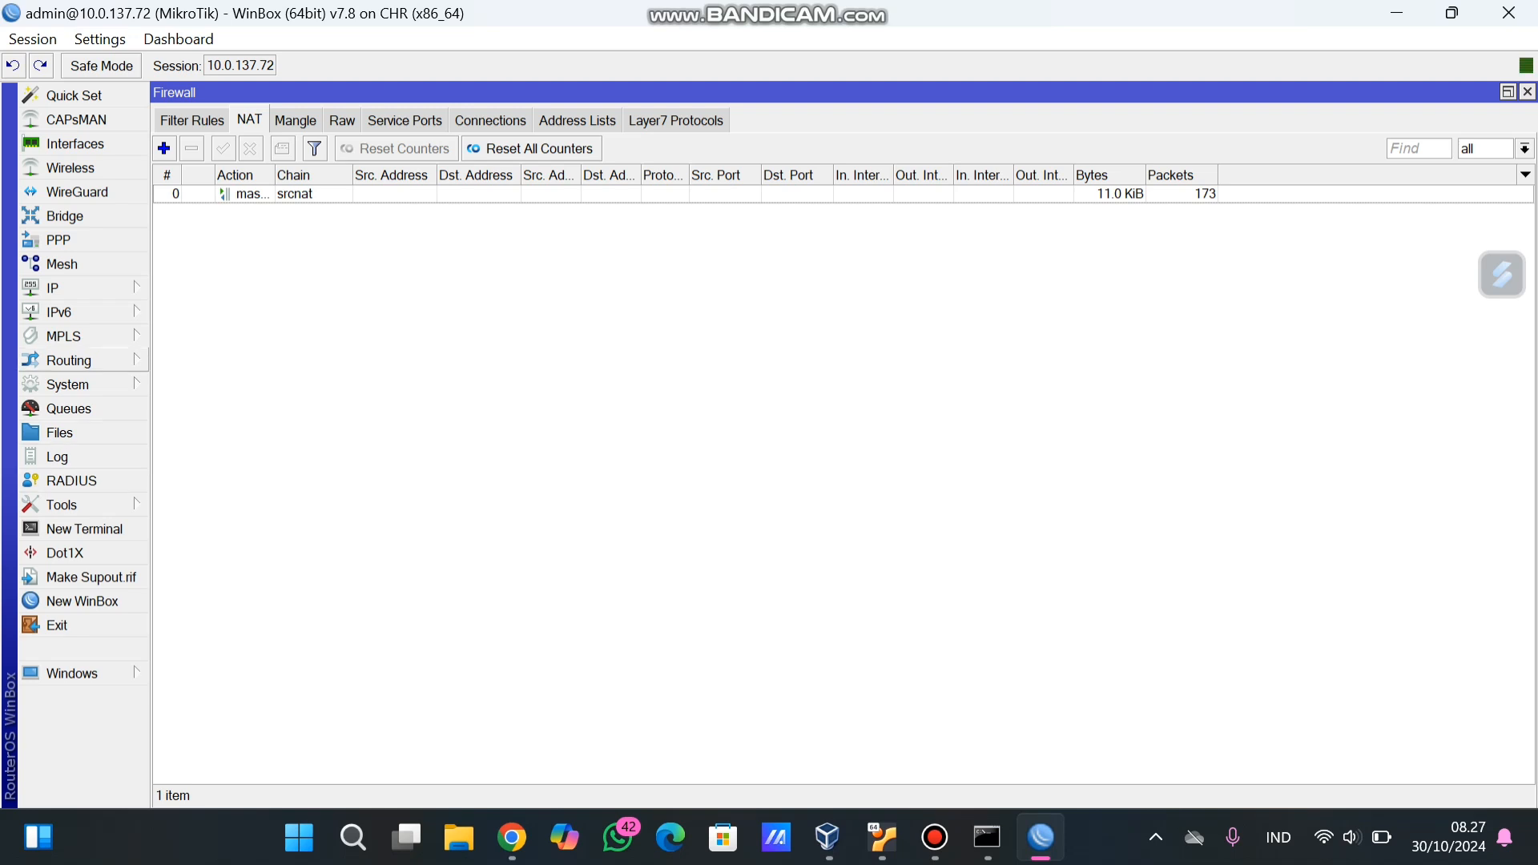
pyautogui.click(53, 288)
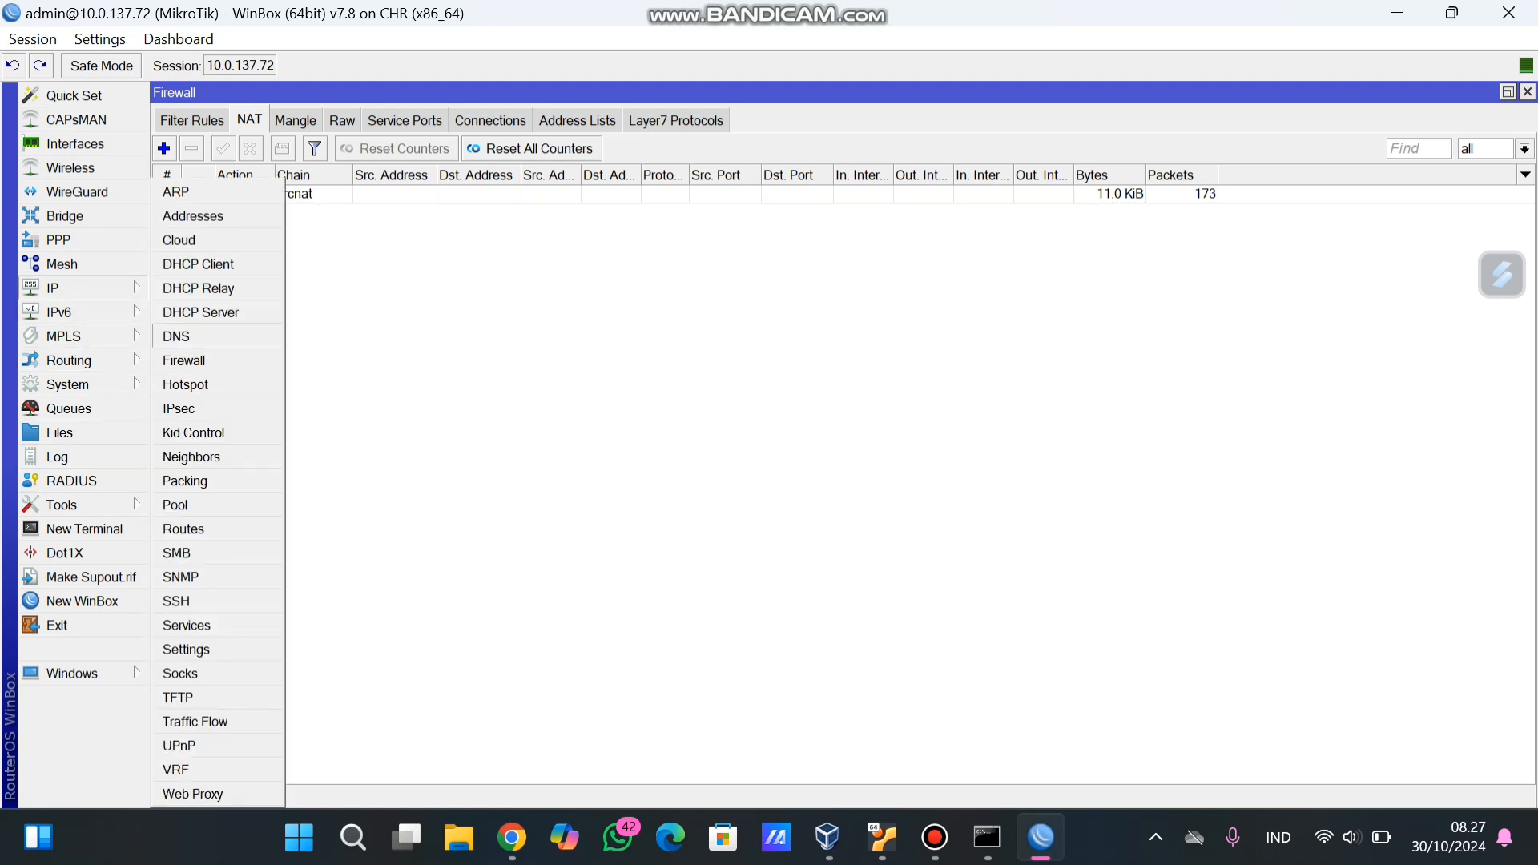
pyautogui.click(184, 361)
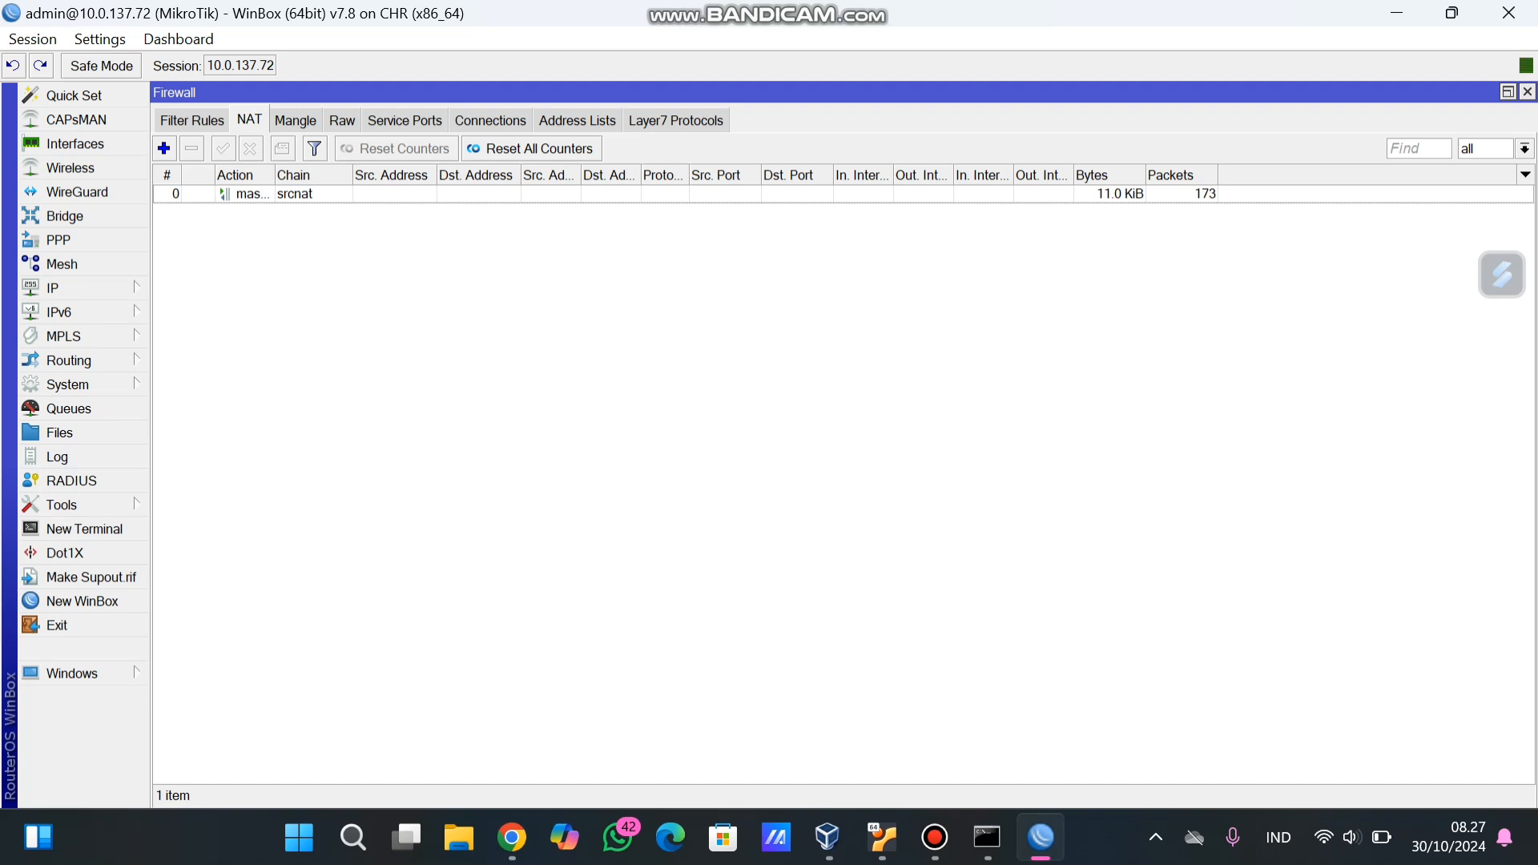
pyautogui.click(164, 148)
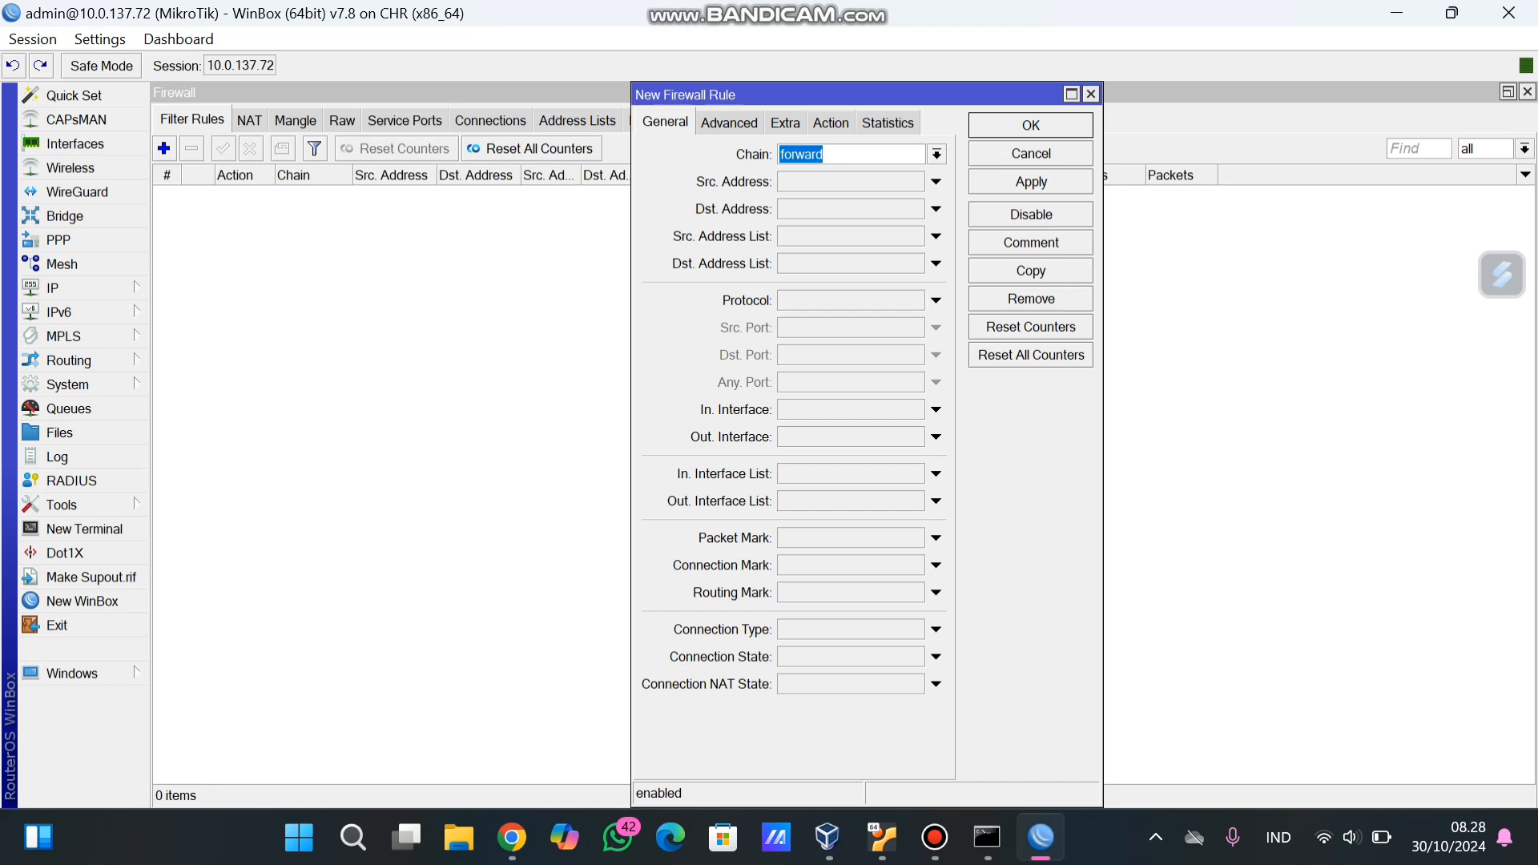
# Set the new firewall rule's protocol to tcp and its destination port to 443.
pyautogui.click(936, 300)
pyautogui.click(915, 300)
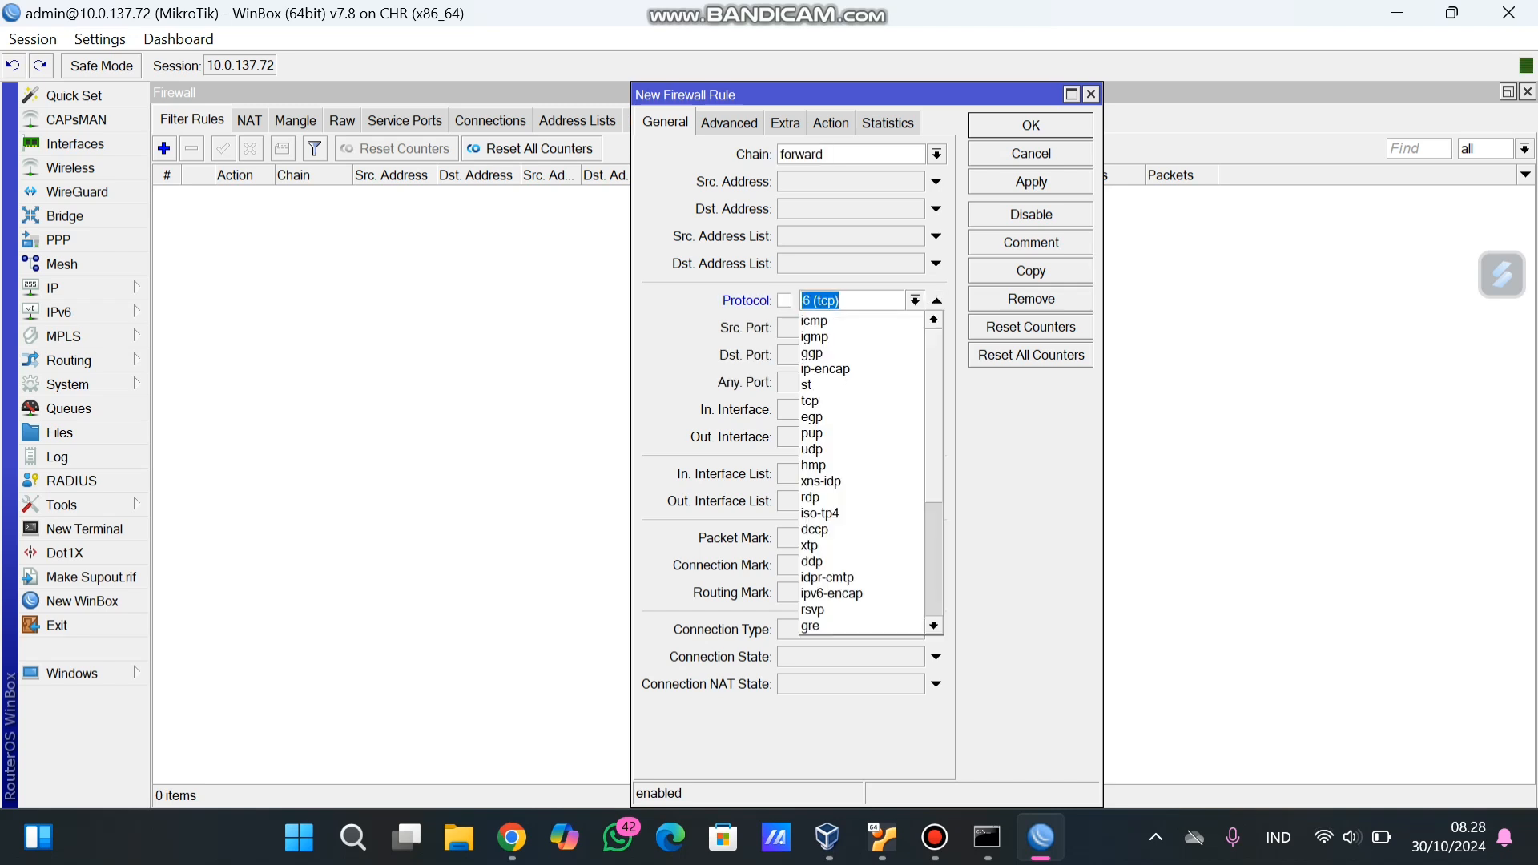
pyautogui.click(849, 337)
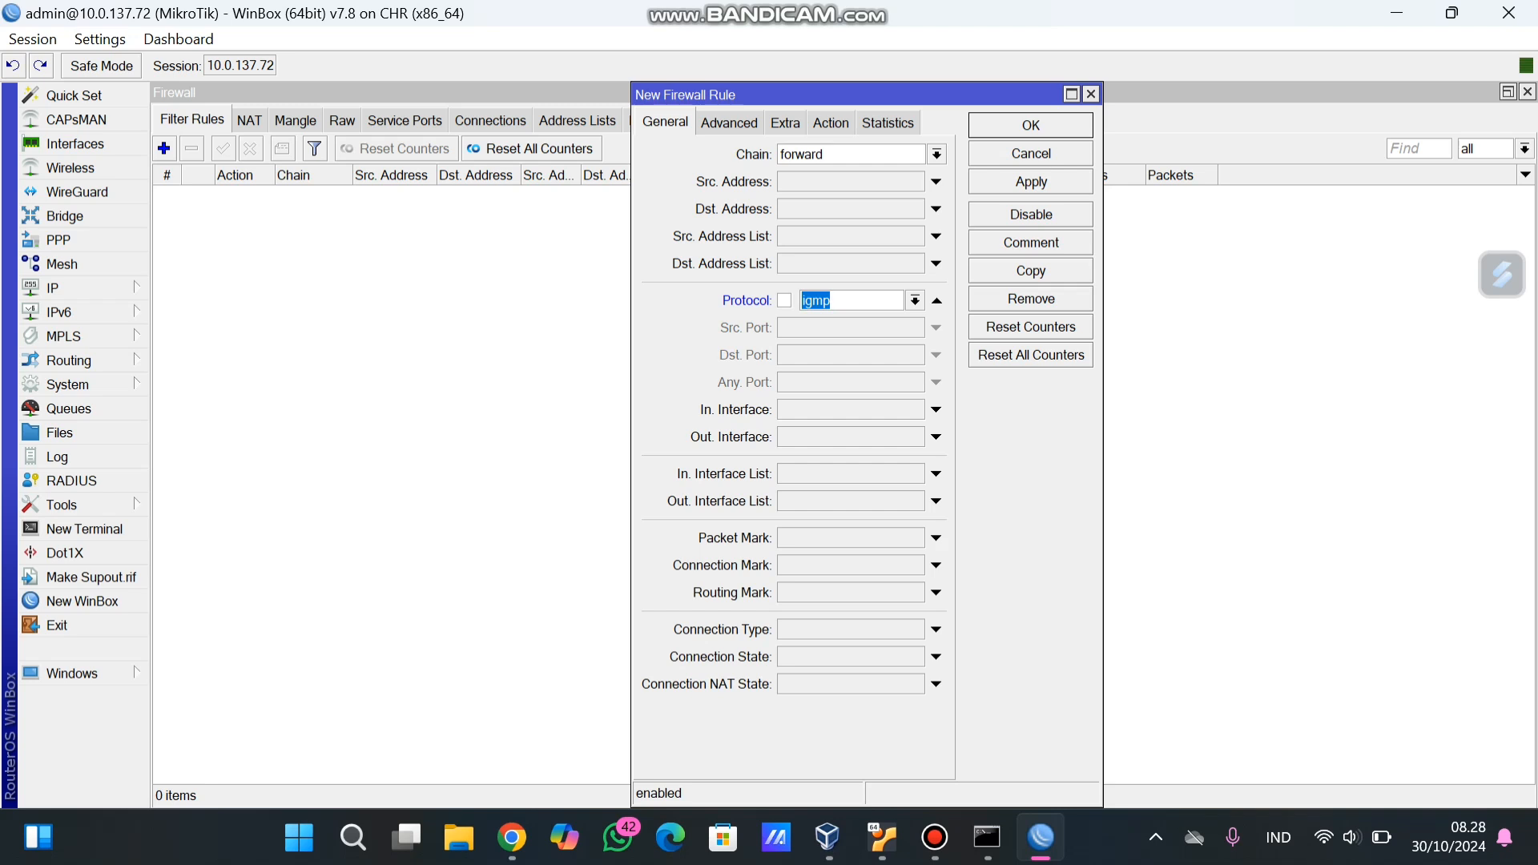
pyautogui.click(914, 300)
pyautogui.click(849, 320)
pyautogui.click(915, 301)
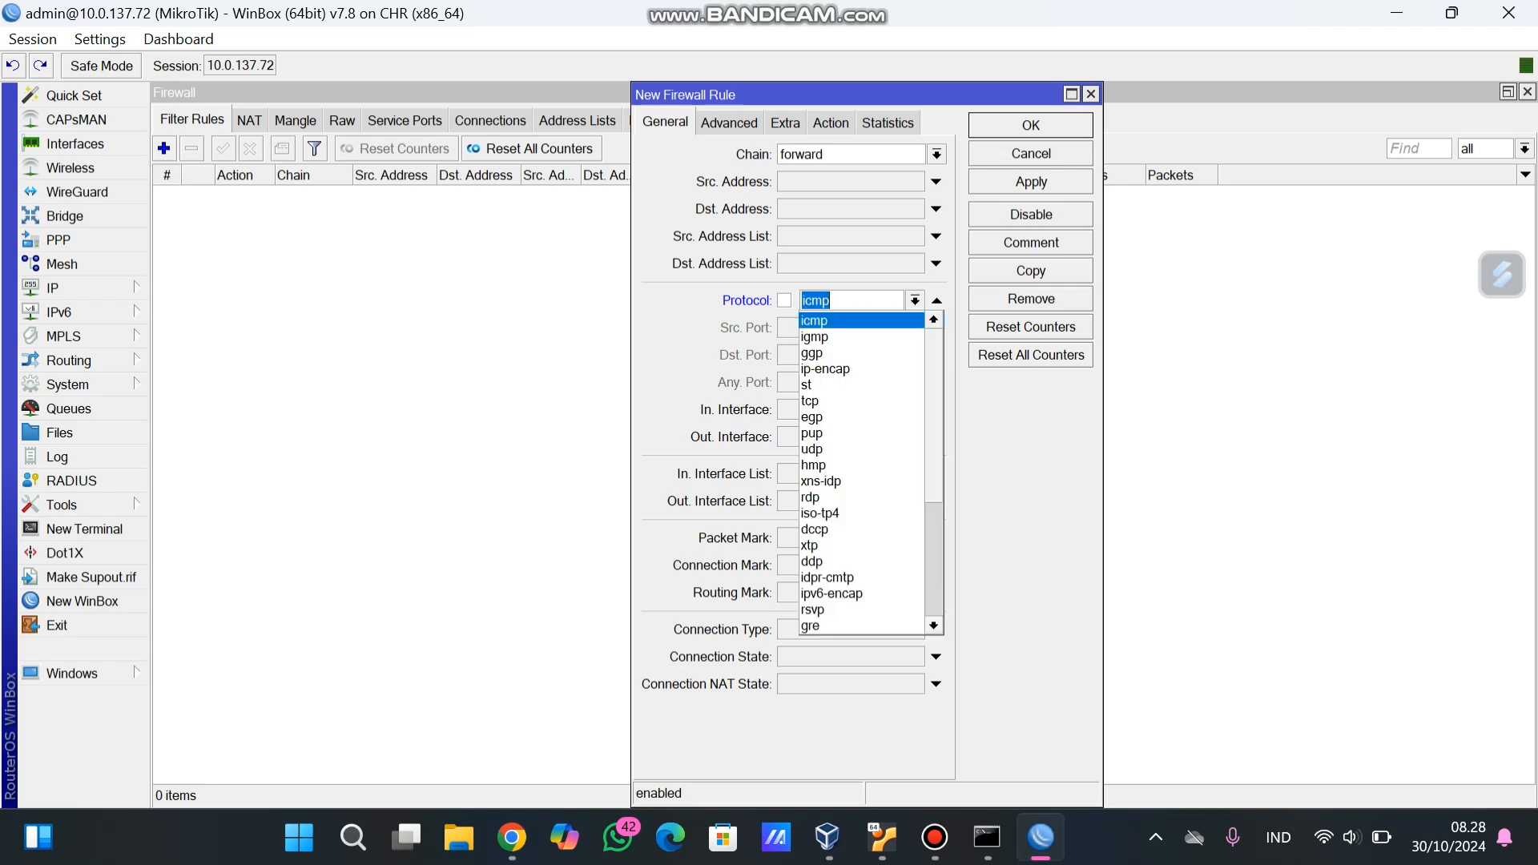
pyautogui.press('Down')
pyautogui.press('Down')
pyautogui.press('Down')
pyautogui.press('Down')
pyautogui.press('Down')
pyautogui.press('Return')
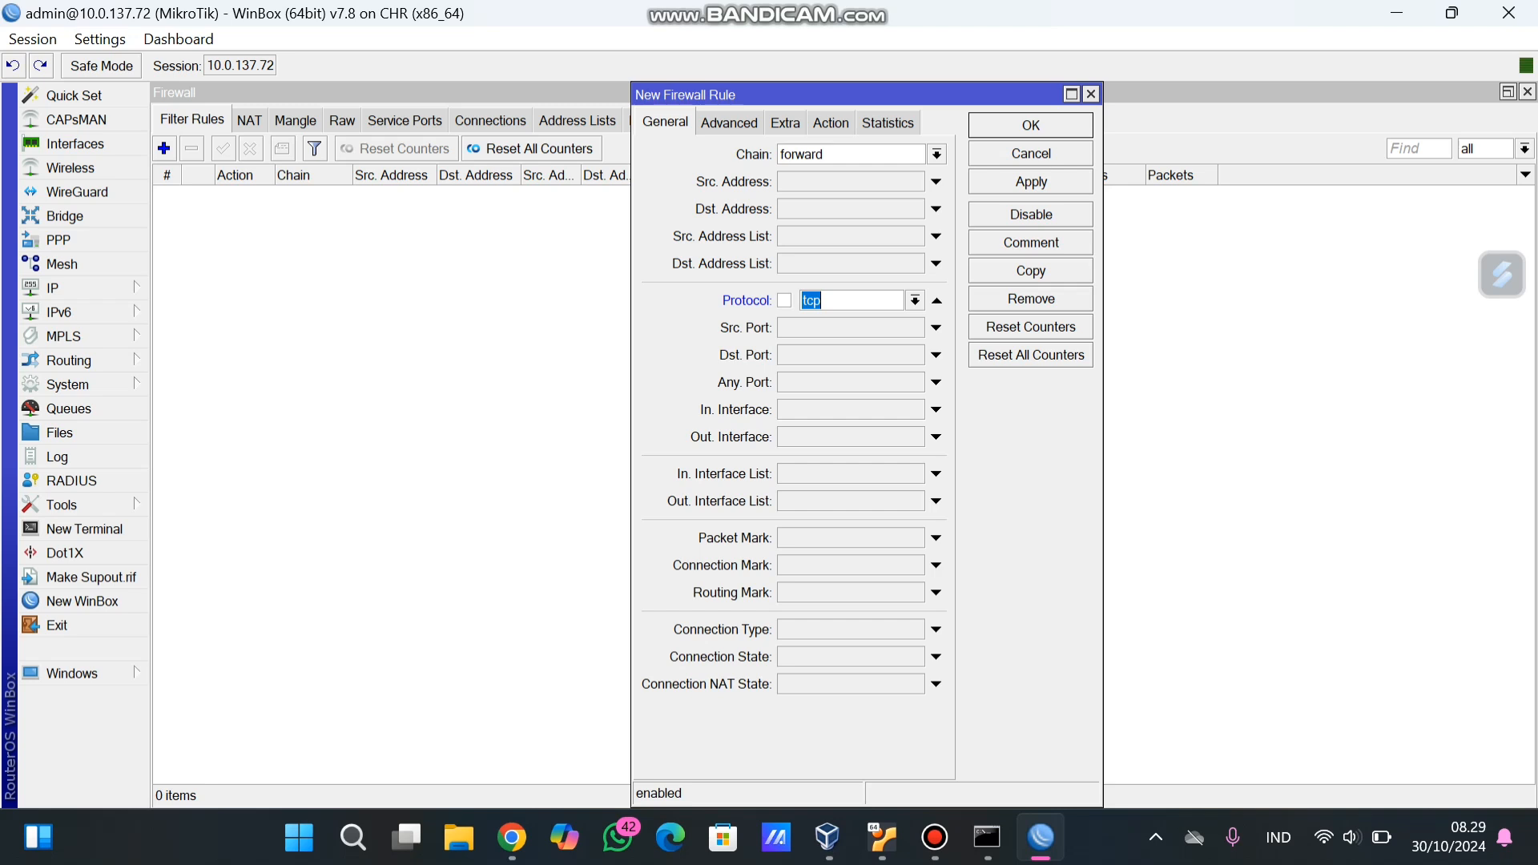
pyautogui.click(850, 355)
pyautogui.write('443')
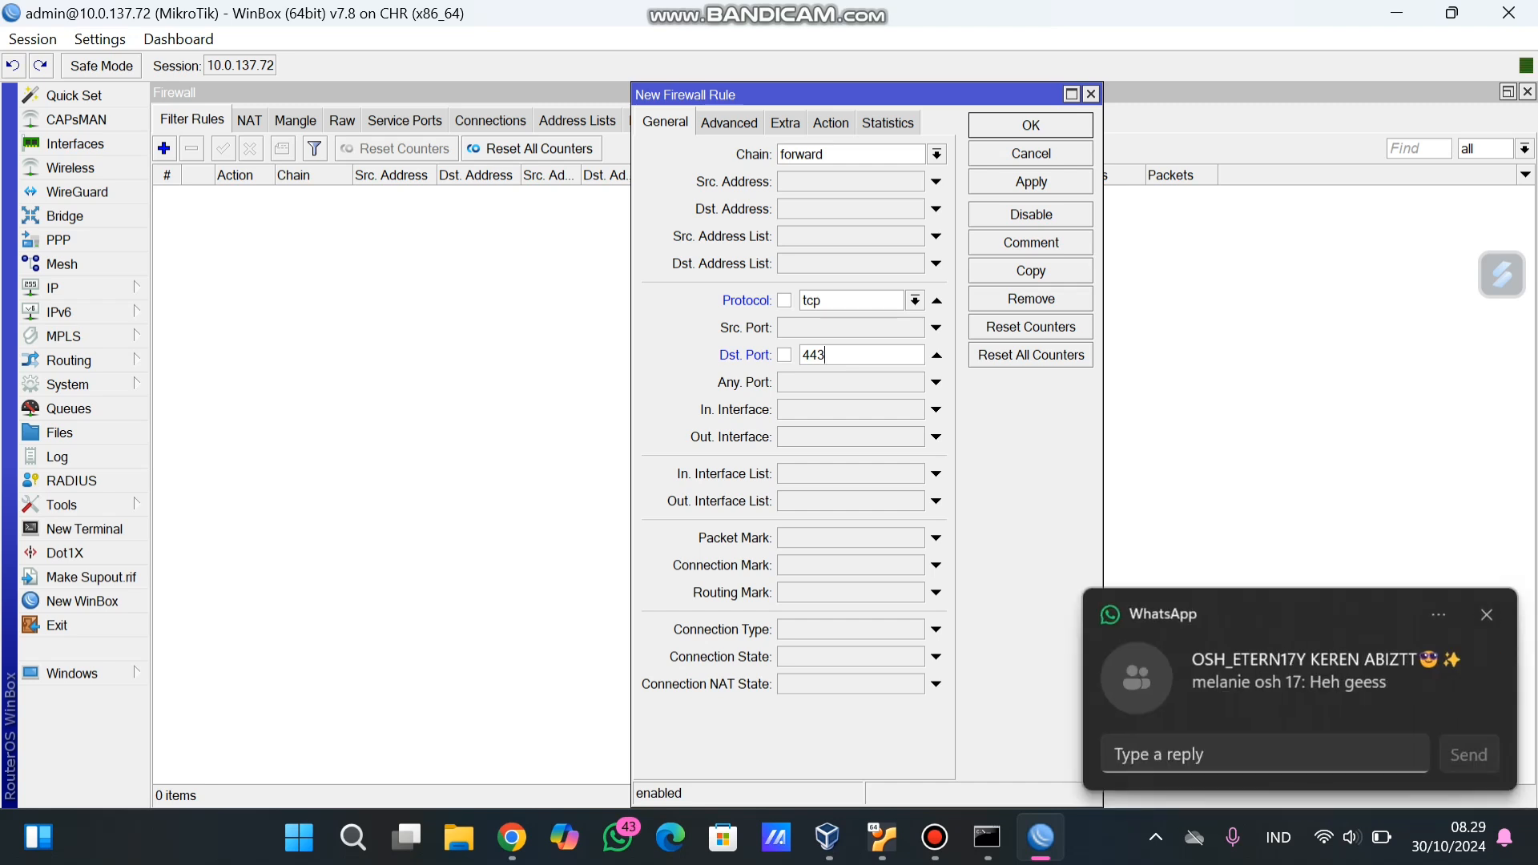
# Set the rule's TLS host to youtube.com and its action to drop, and apply the rule.
pyautogui.click(728, 123)
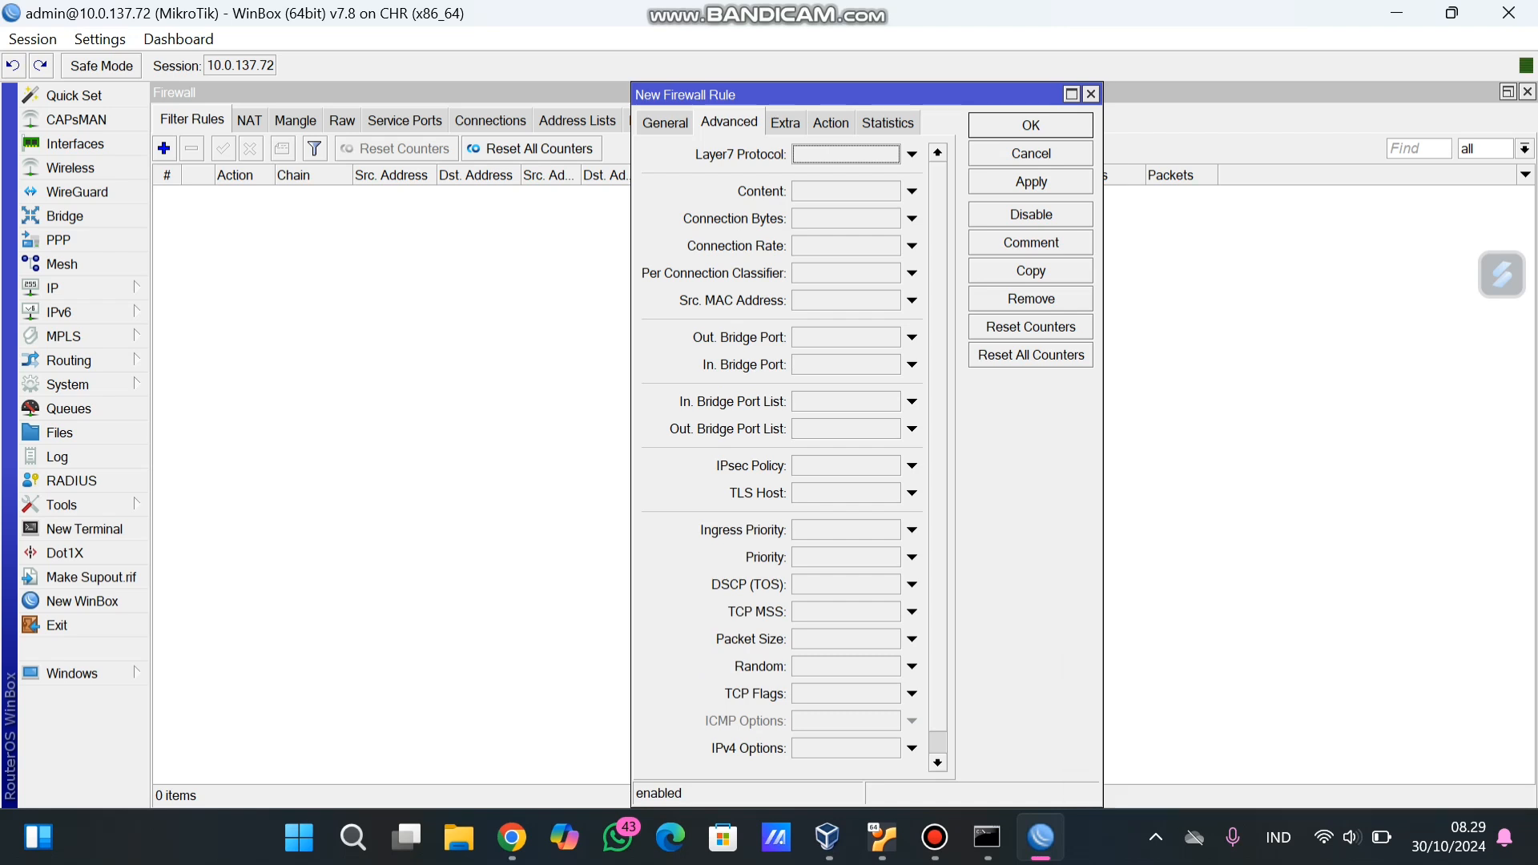
pyautogui.click(847, 493)
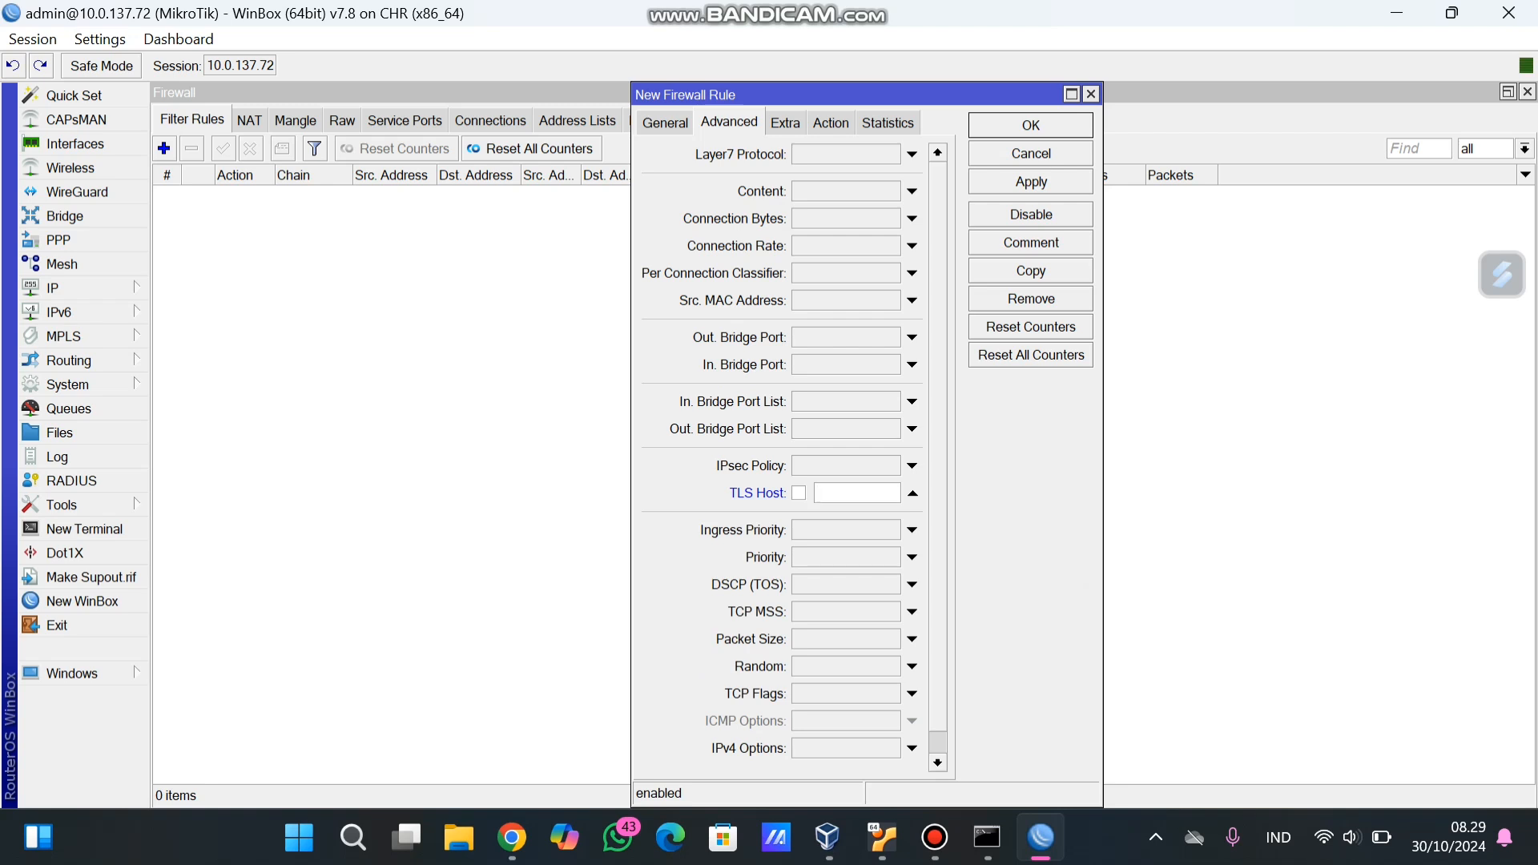
pyautogui.write('youtube.com')
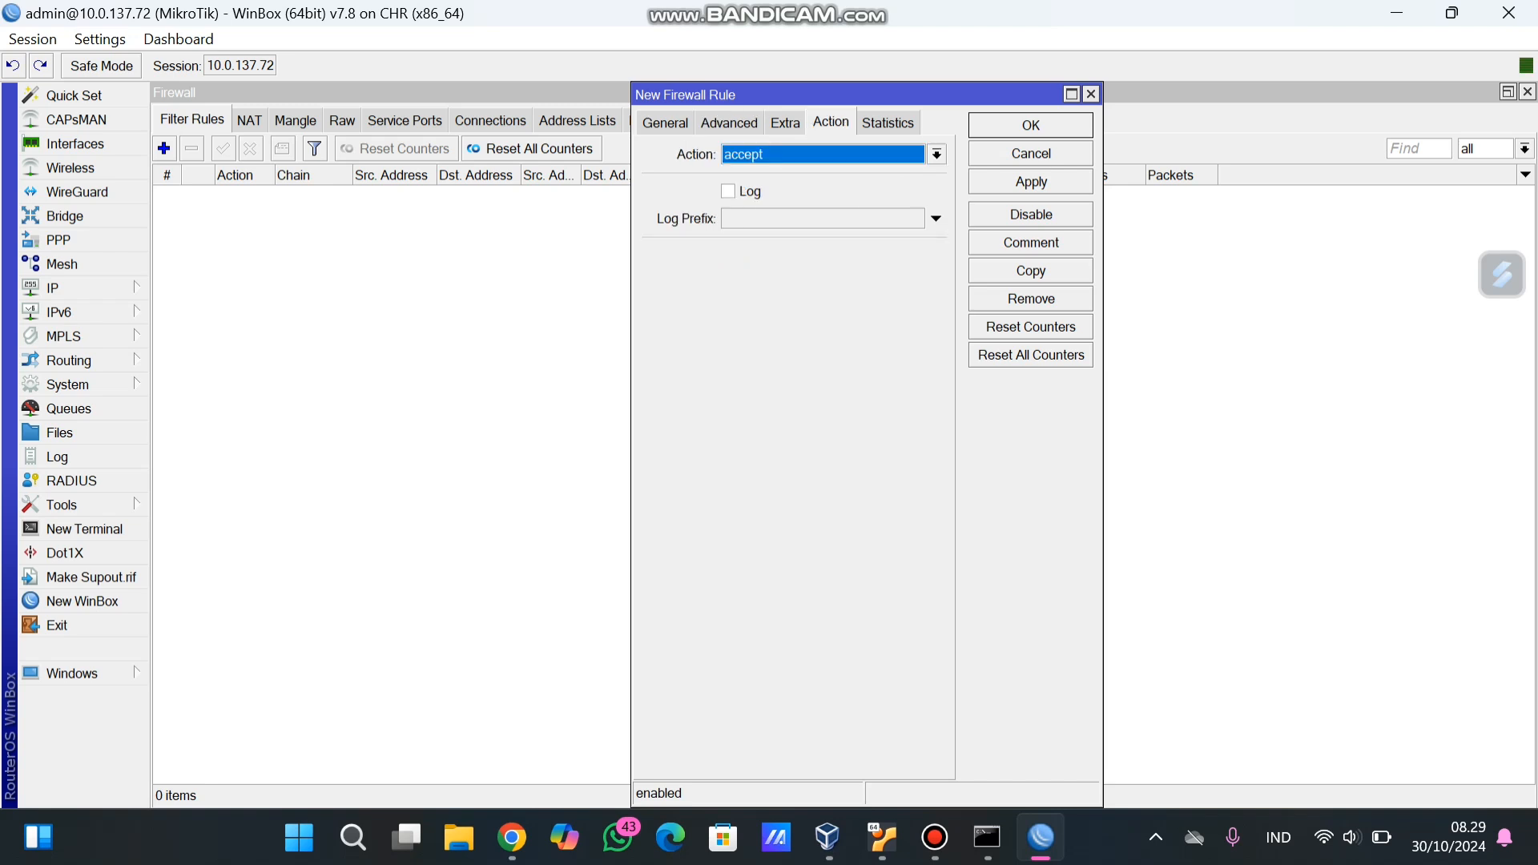
pyautogui.click(937, 154)
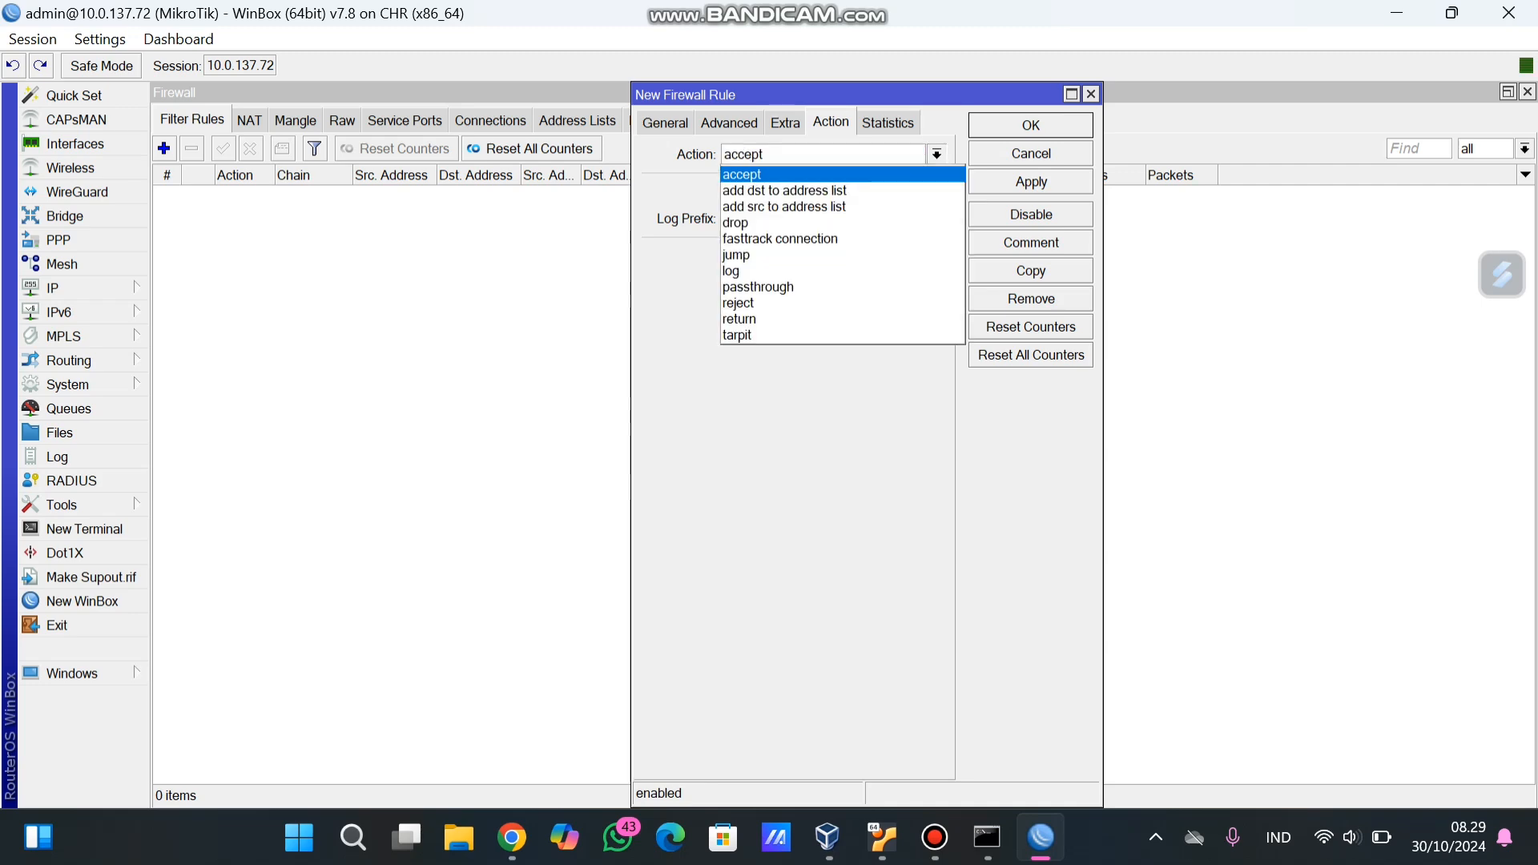
pyautogui.press('Return')
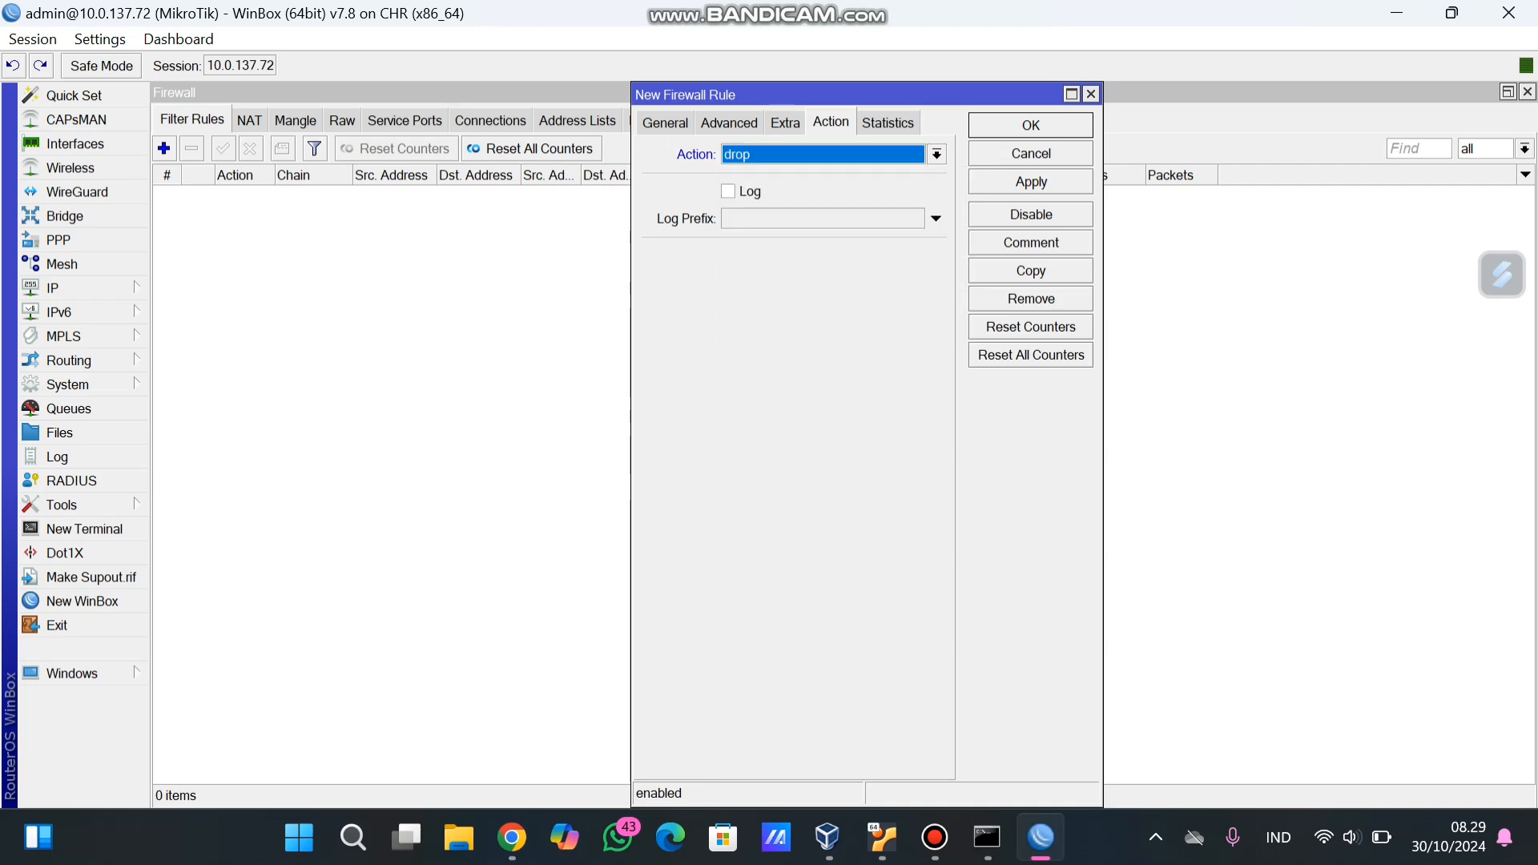
pyautogui.click(1031, 182)
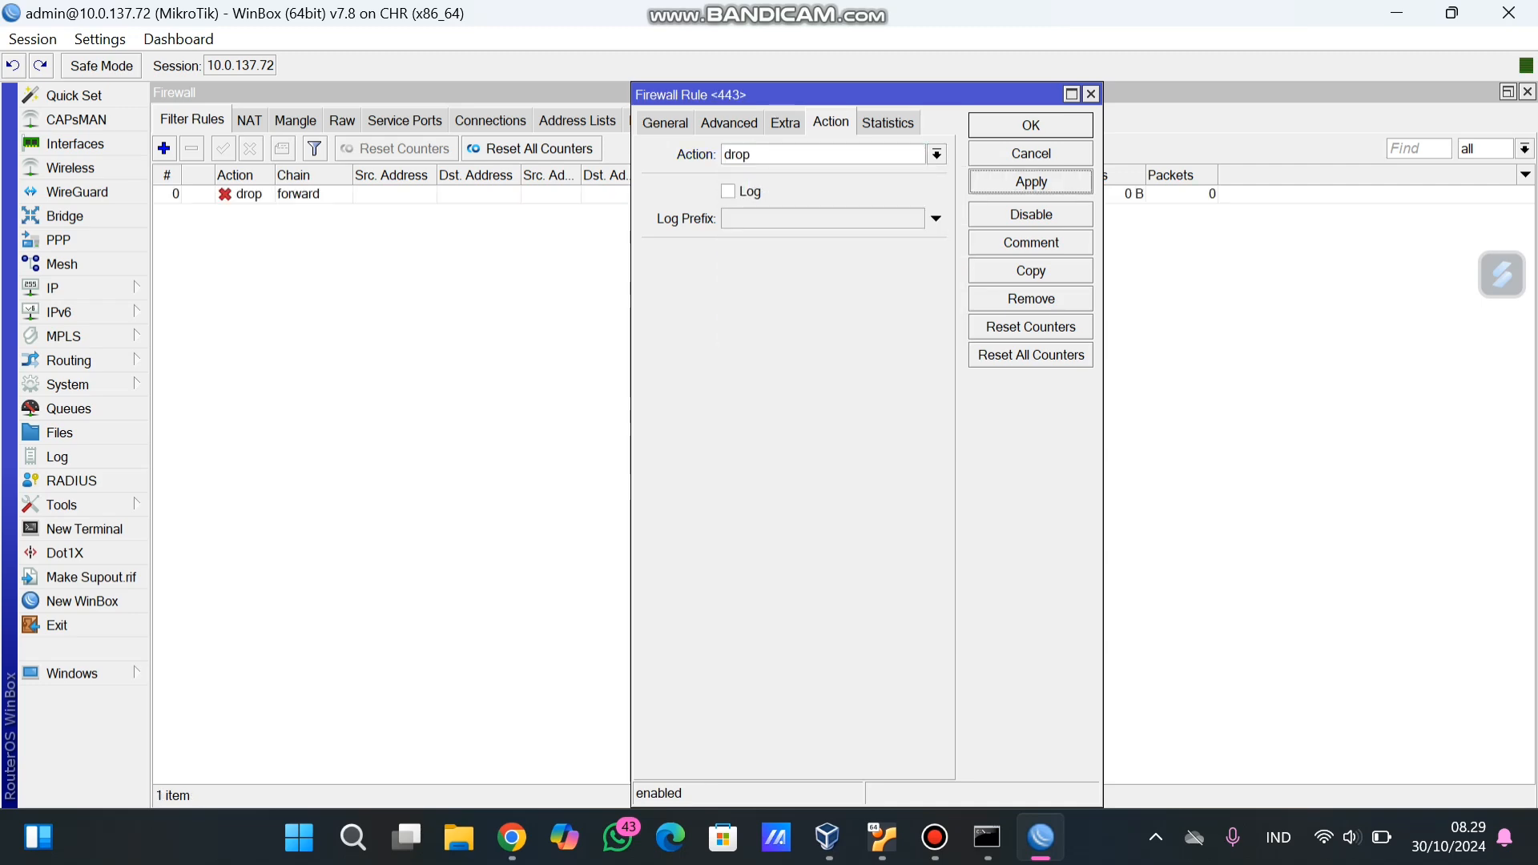
# Switch back to Firefox on the Ubuntu desktop in PNETLab and try to open youtube.com to test the block.
pyautogui.hotkey('alt', 'Tab')
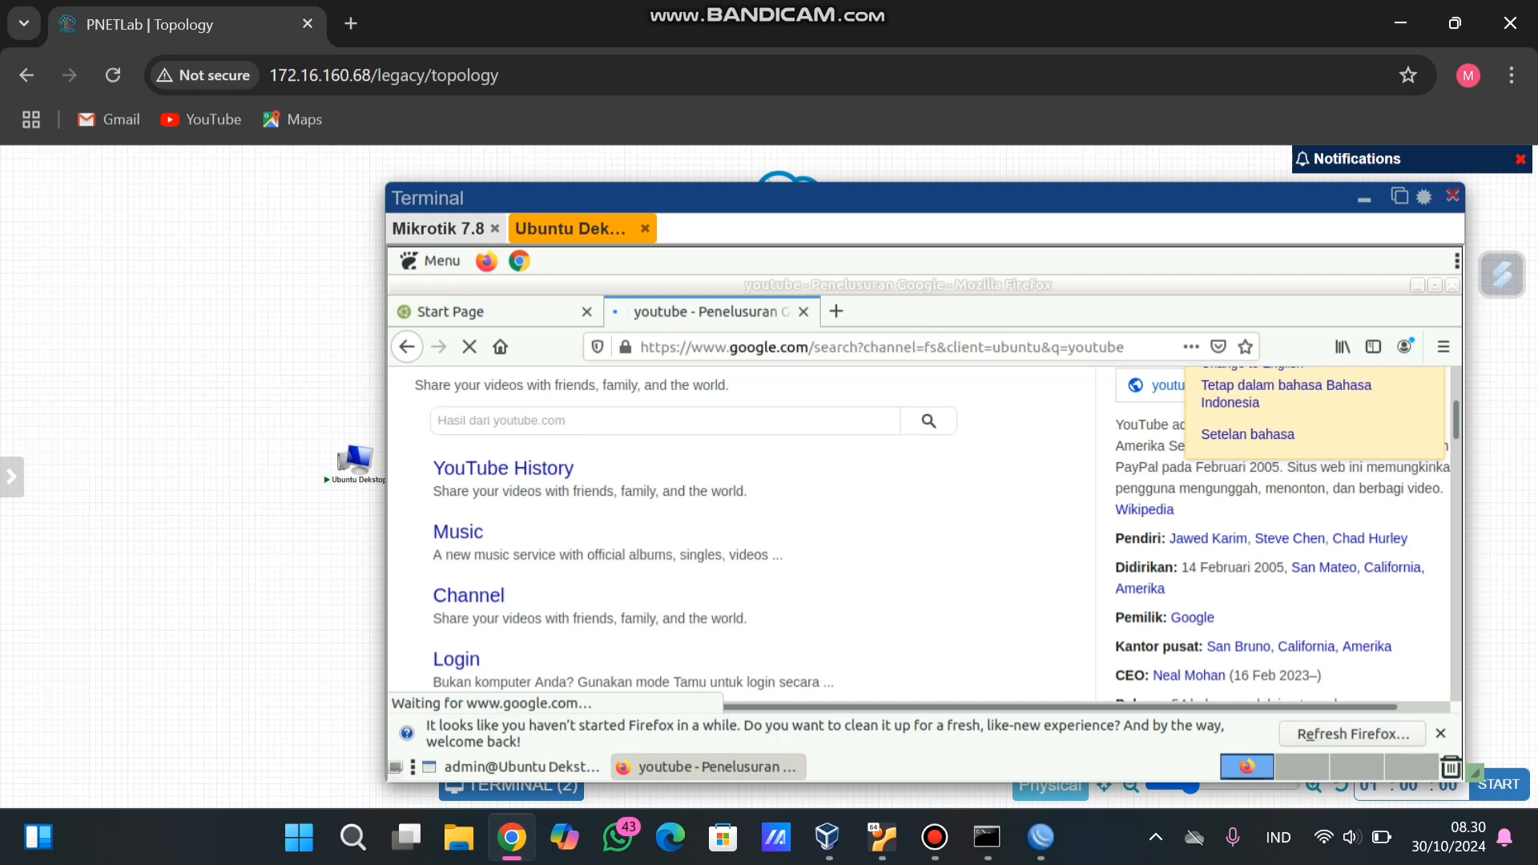
pyautogui.click(665, 420)
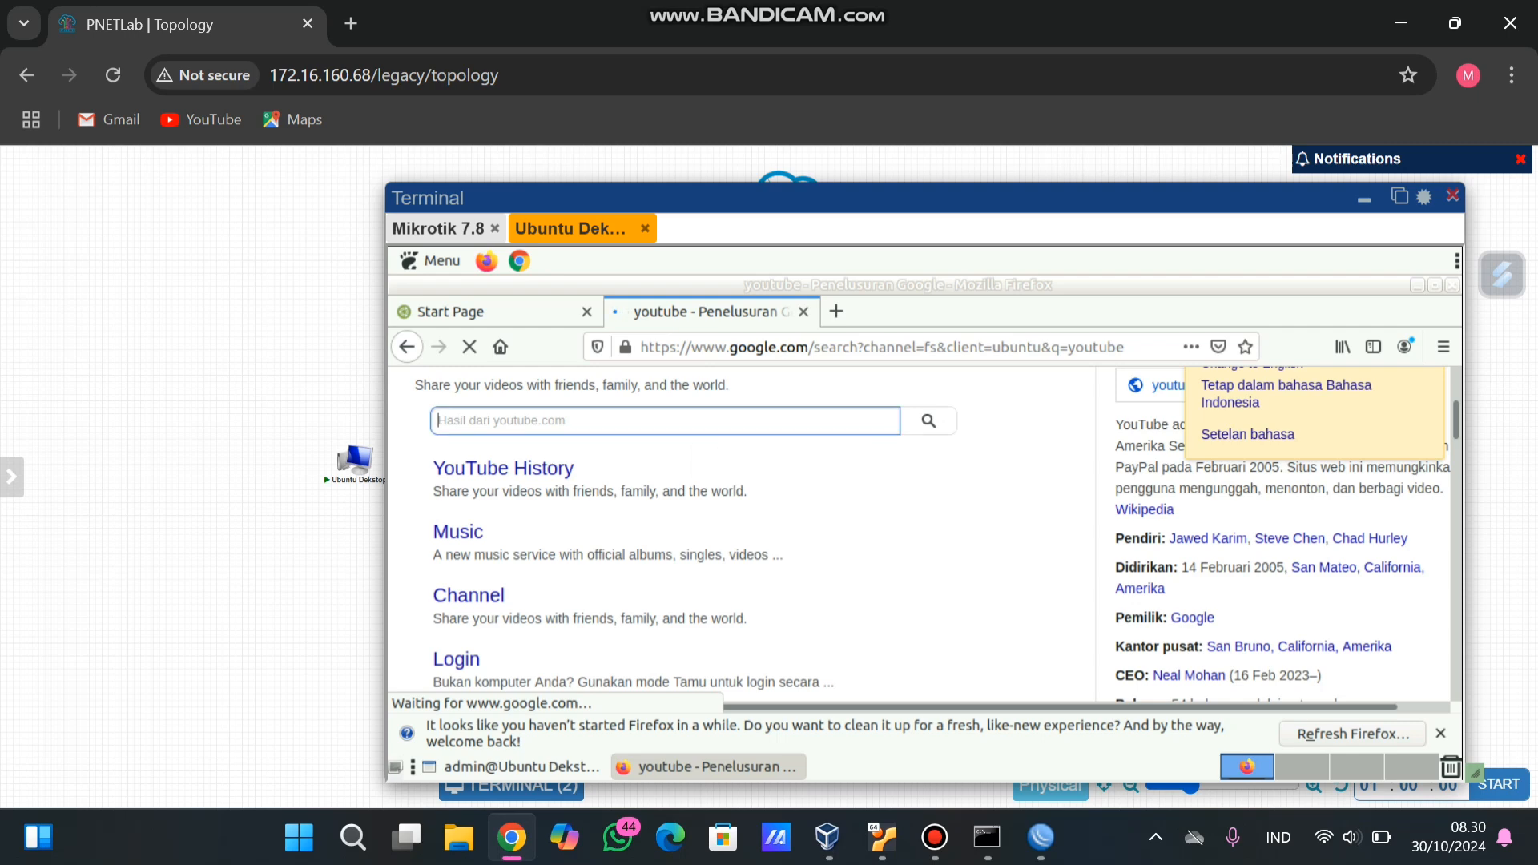
pyautogui.scroll(5, 1273, 558)
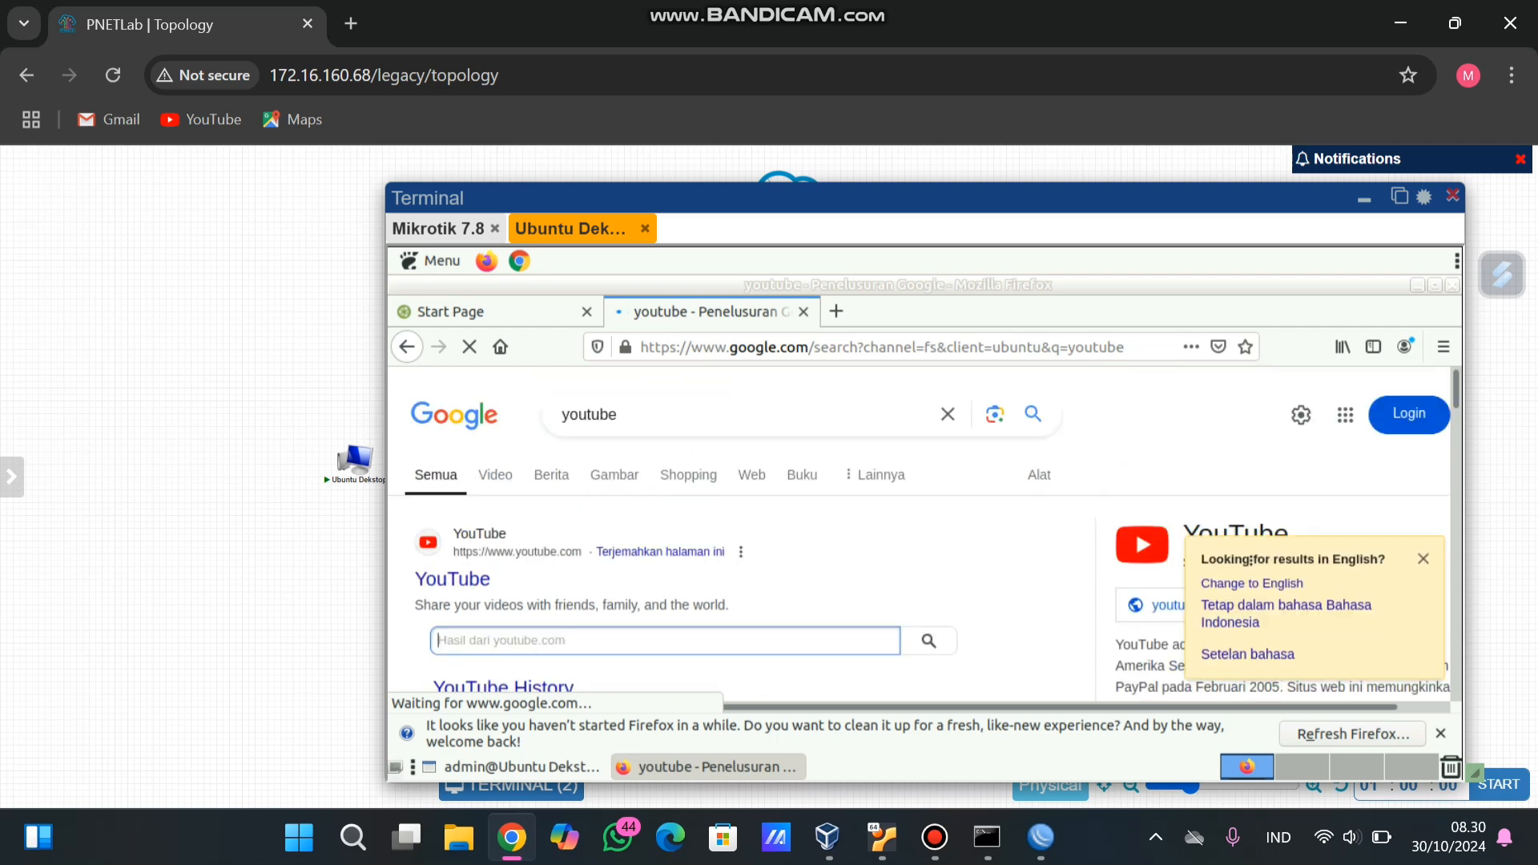
pyautogui.click(619, 414)
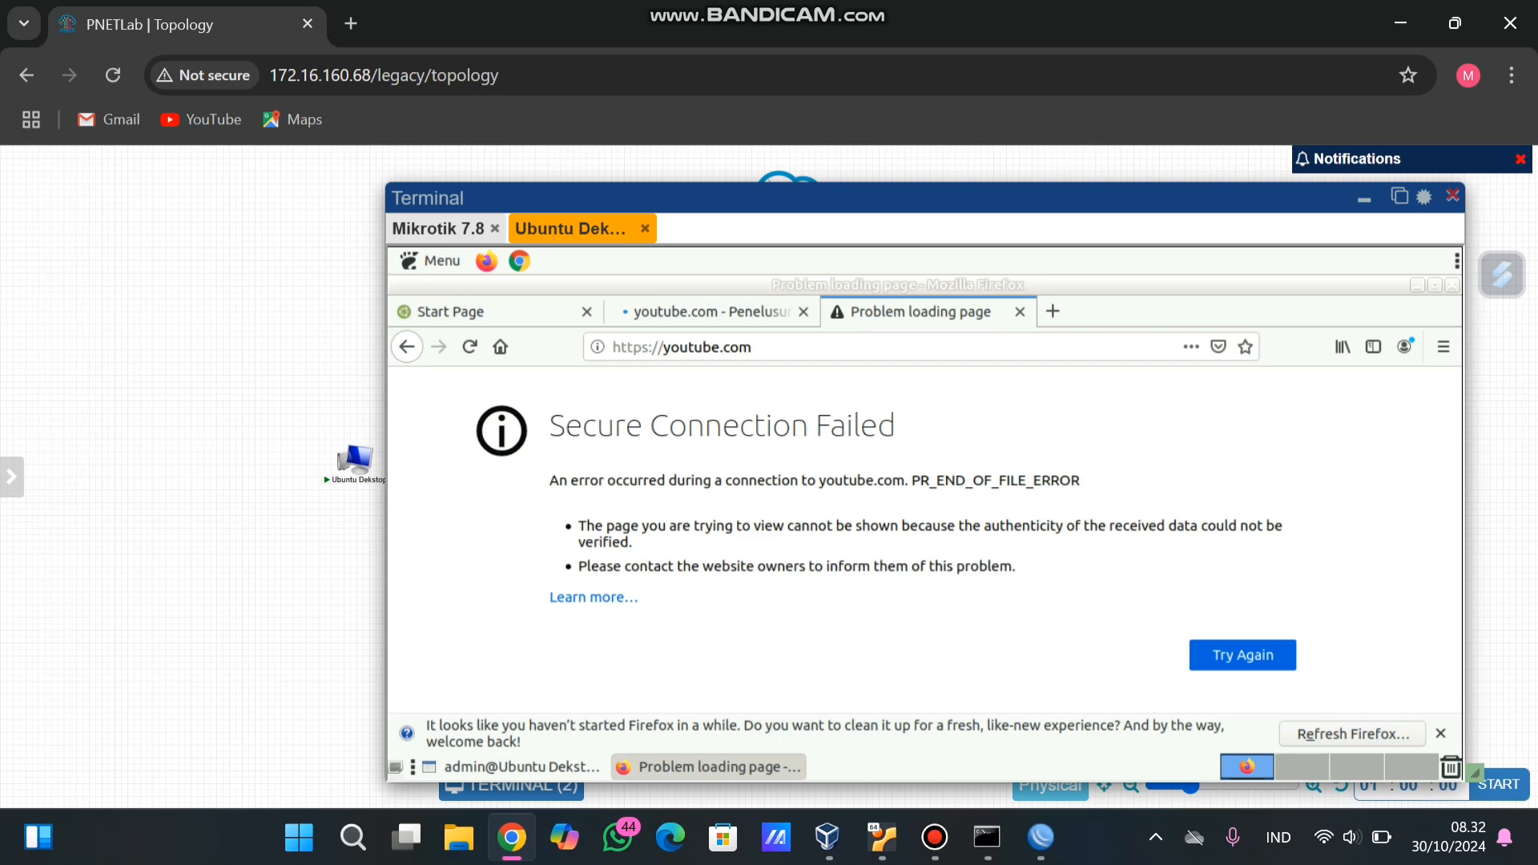
# Switch to WinBox and enable logging on the port 443 drop rule, with a prefix of the person's name plus "akses yt".
pyautogui.hotkey('alt', 'Tab')
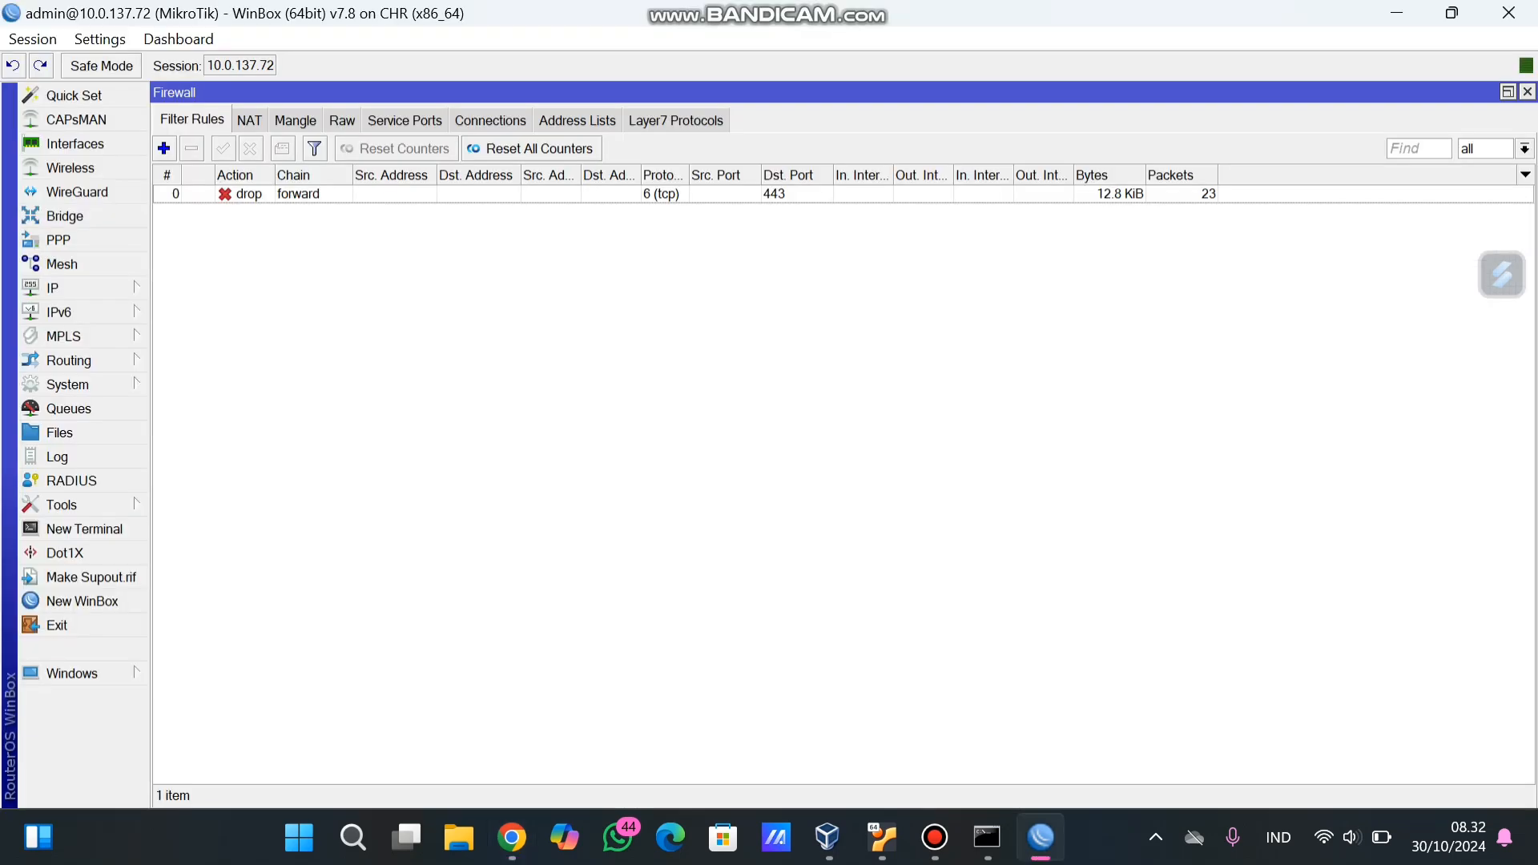
pyautogui.click(298, 194)
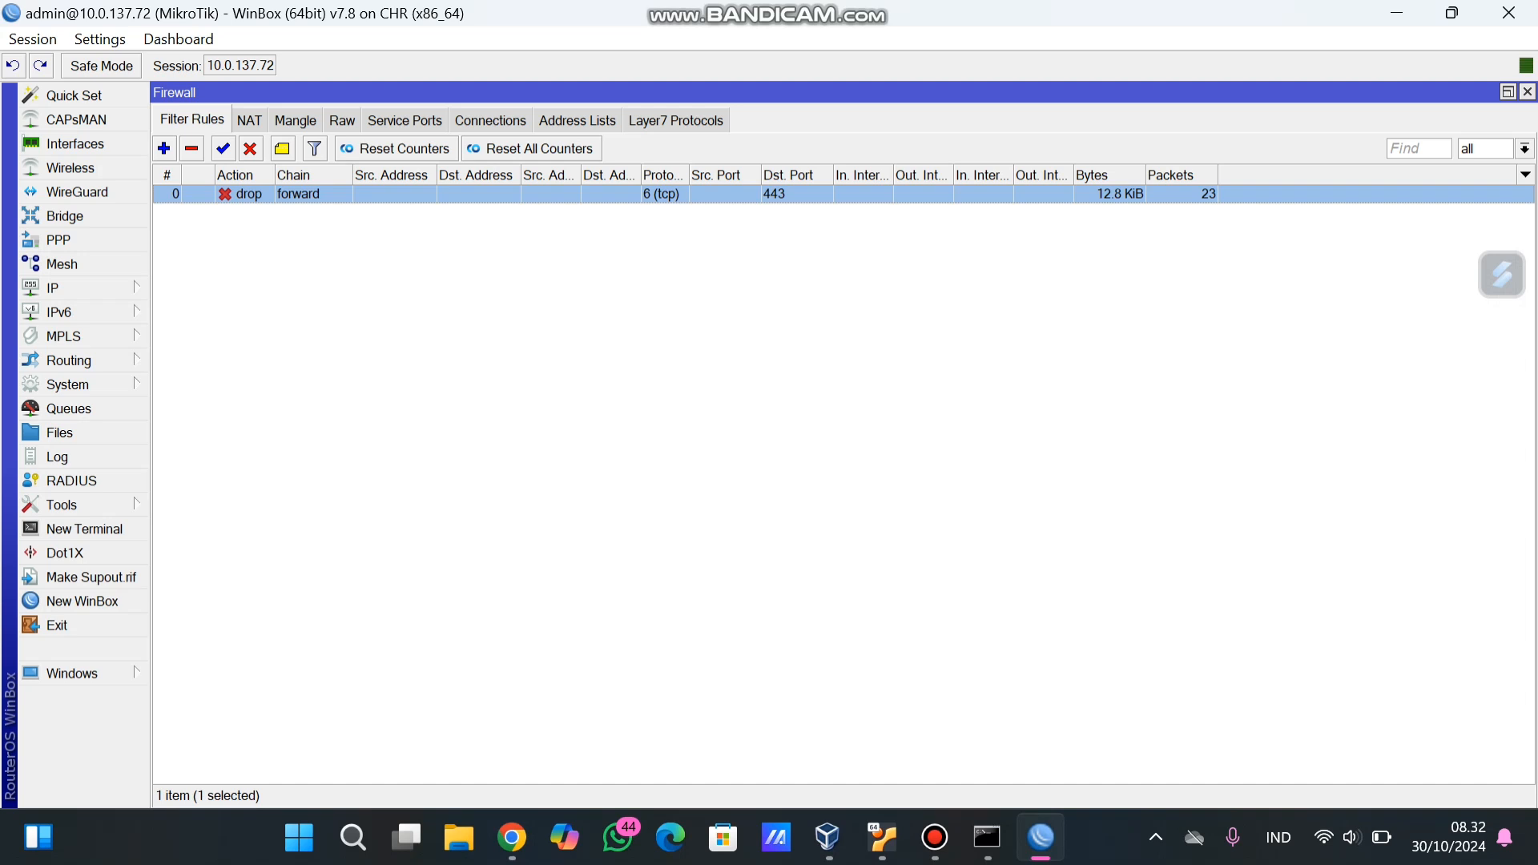
pyautogui.doubleClick(298, 194)
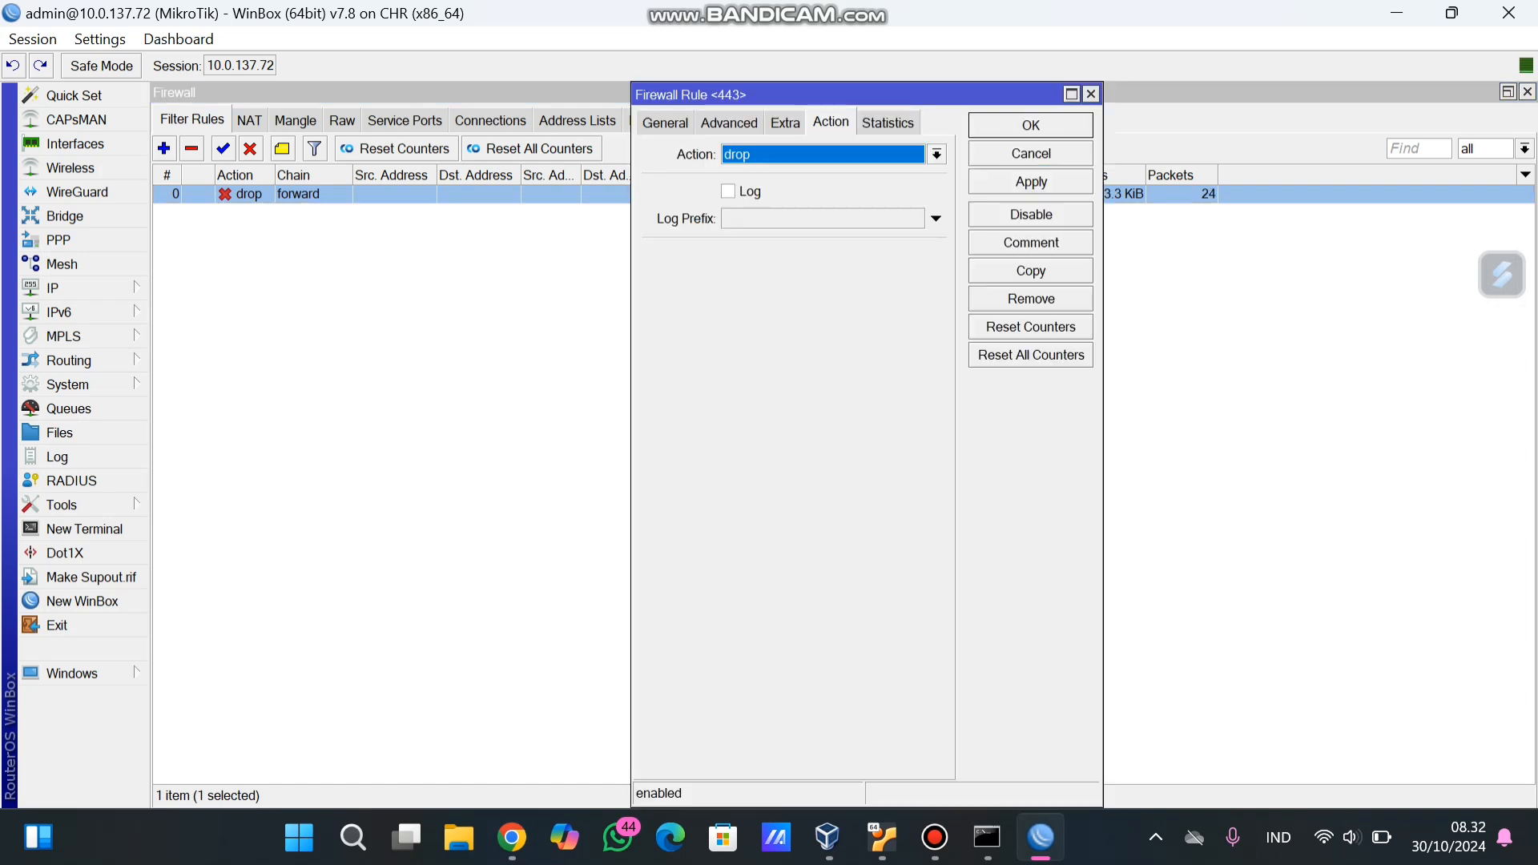
pyautogui.press('Tab')
pyautogui.press('space')
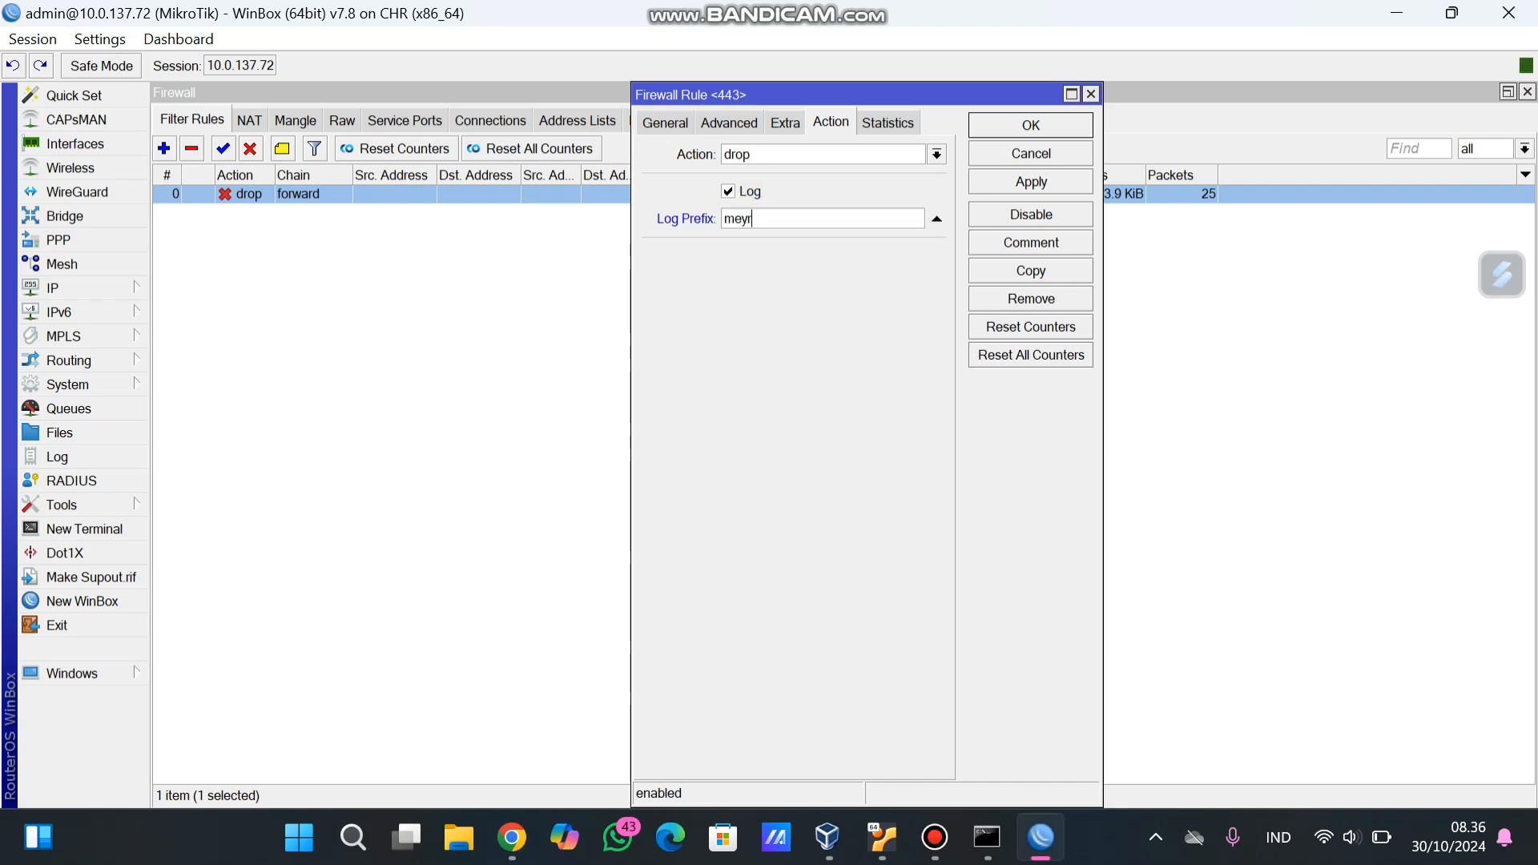
pyautogui.write('ina akses yt')
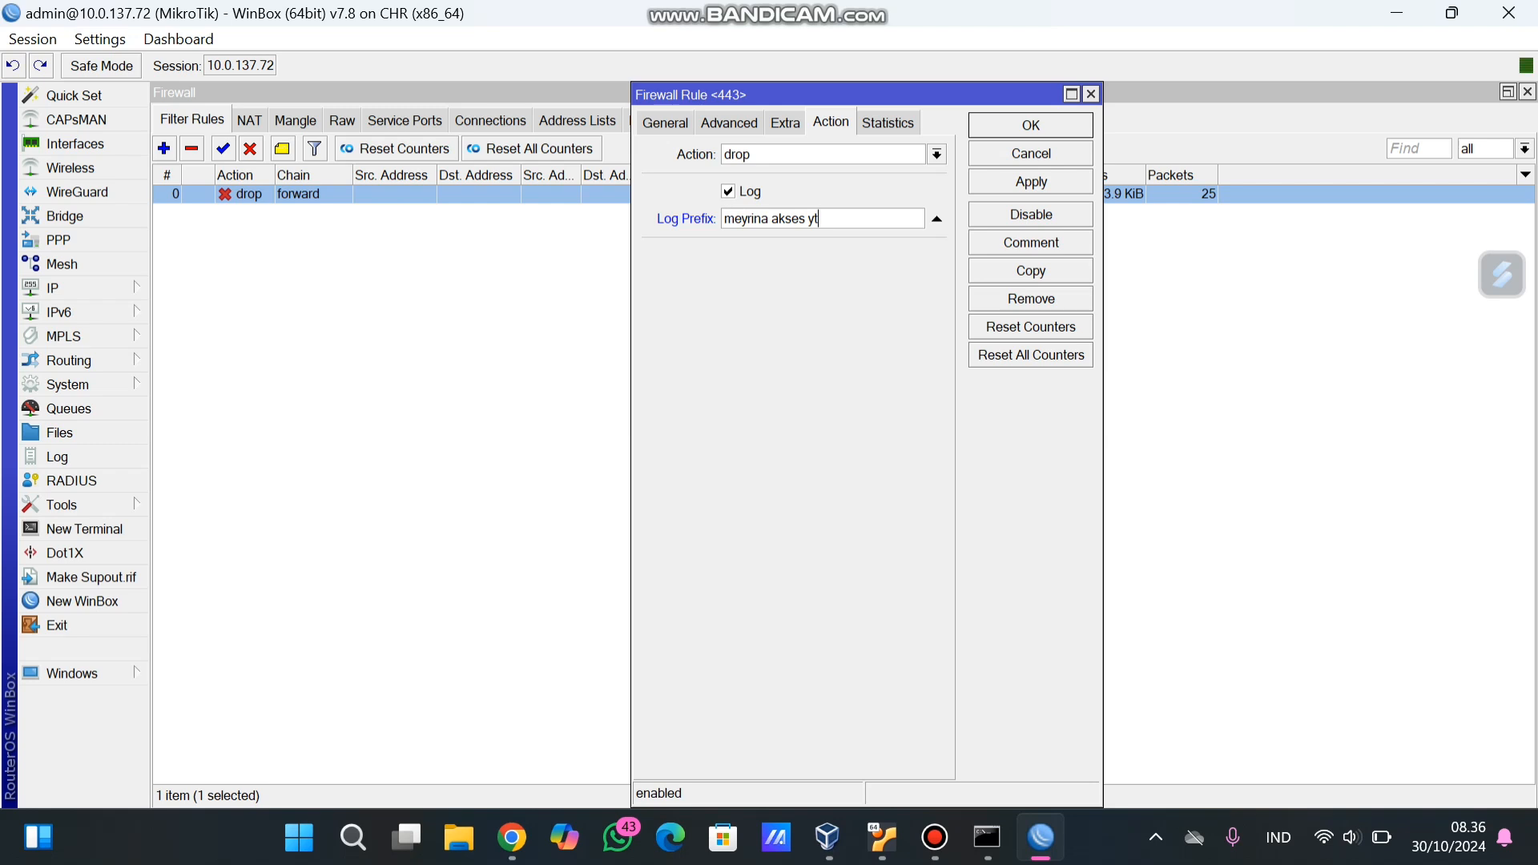
pyautogui.click(1030, 125)
# Look through the router's log back to its earliest entries and close it.
pyautogui.click(57, 457)
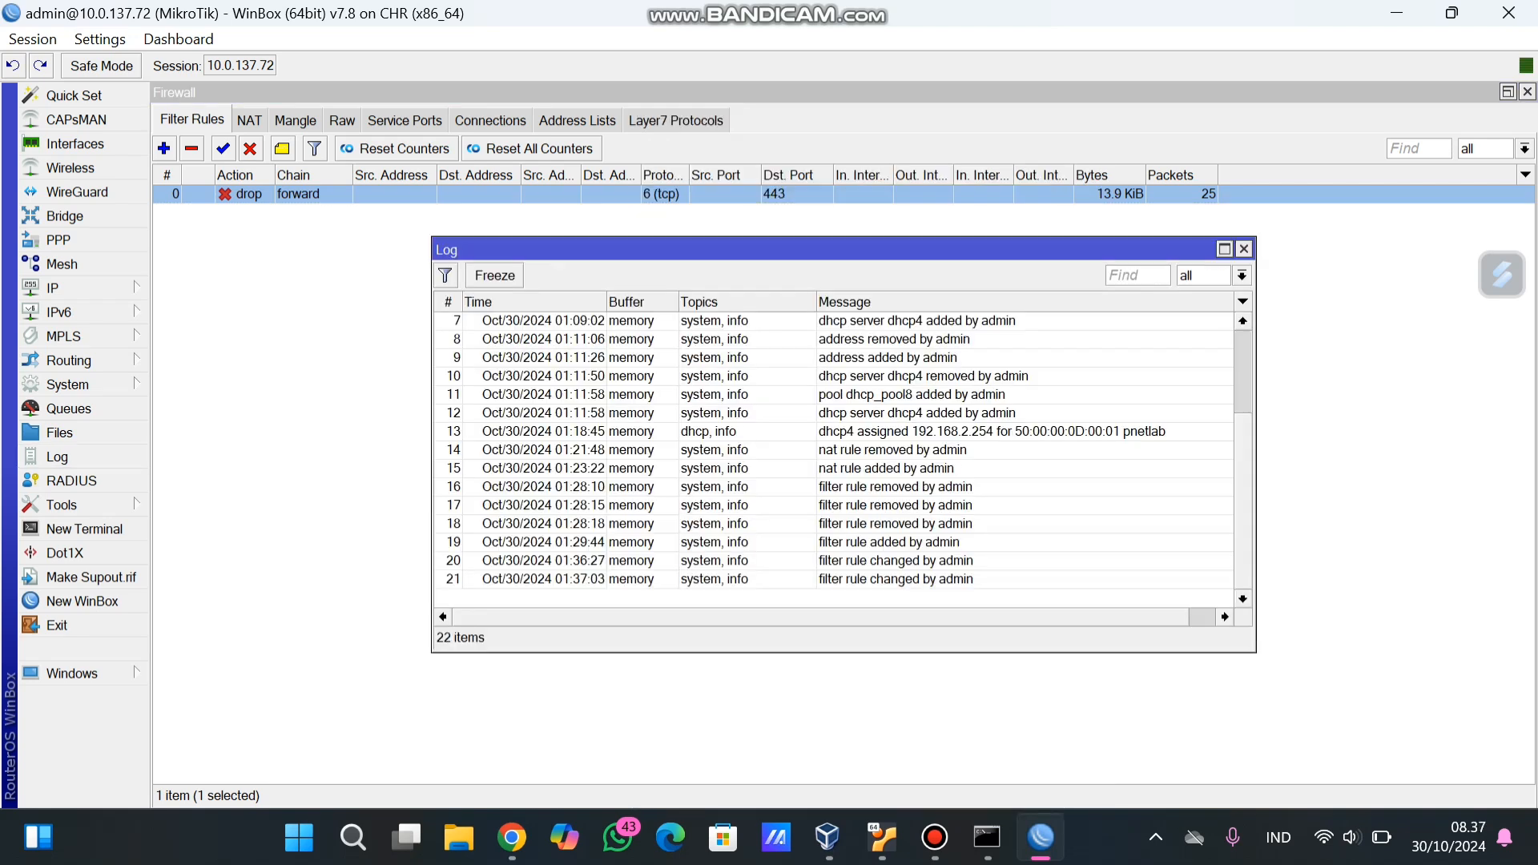
pyautogui.scroll(3, 841, 456)
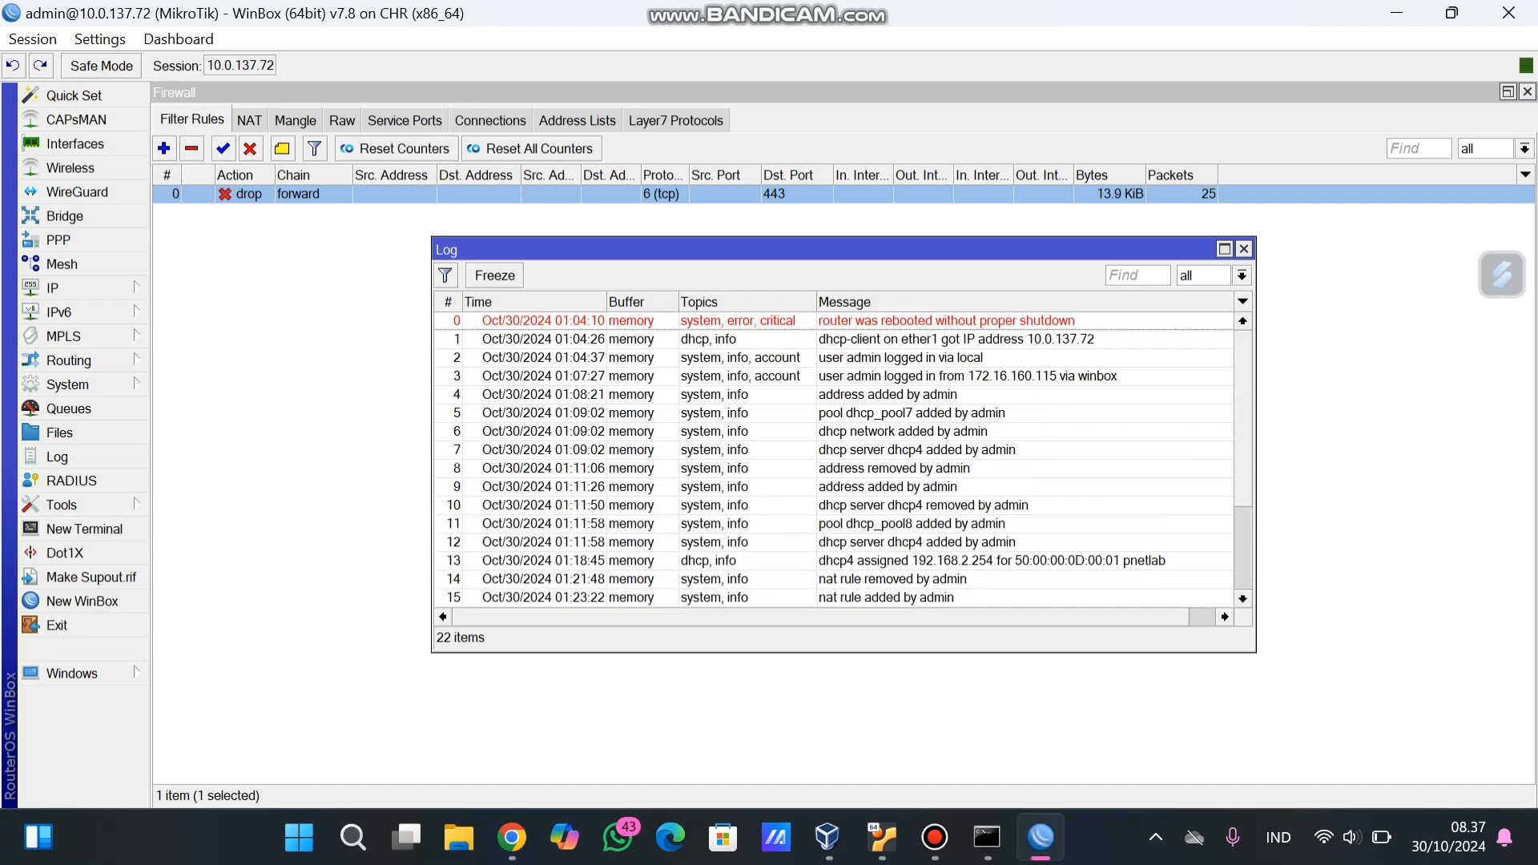
pyautogui.click(304, 457)
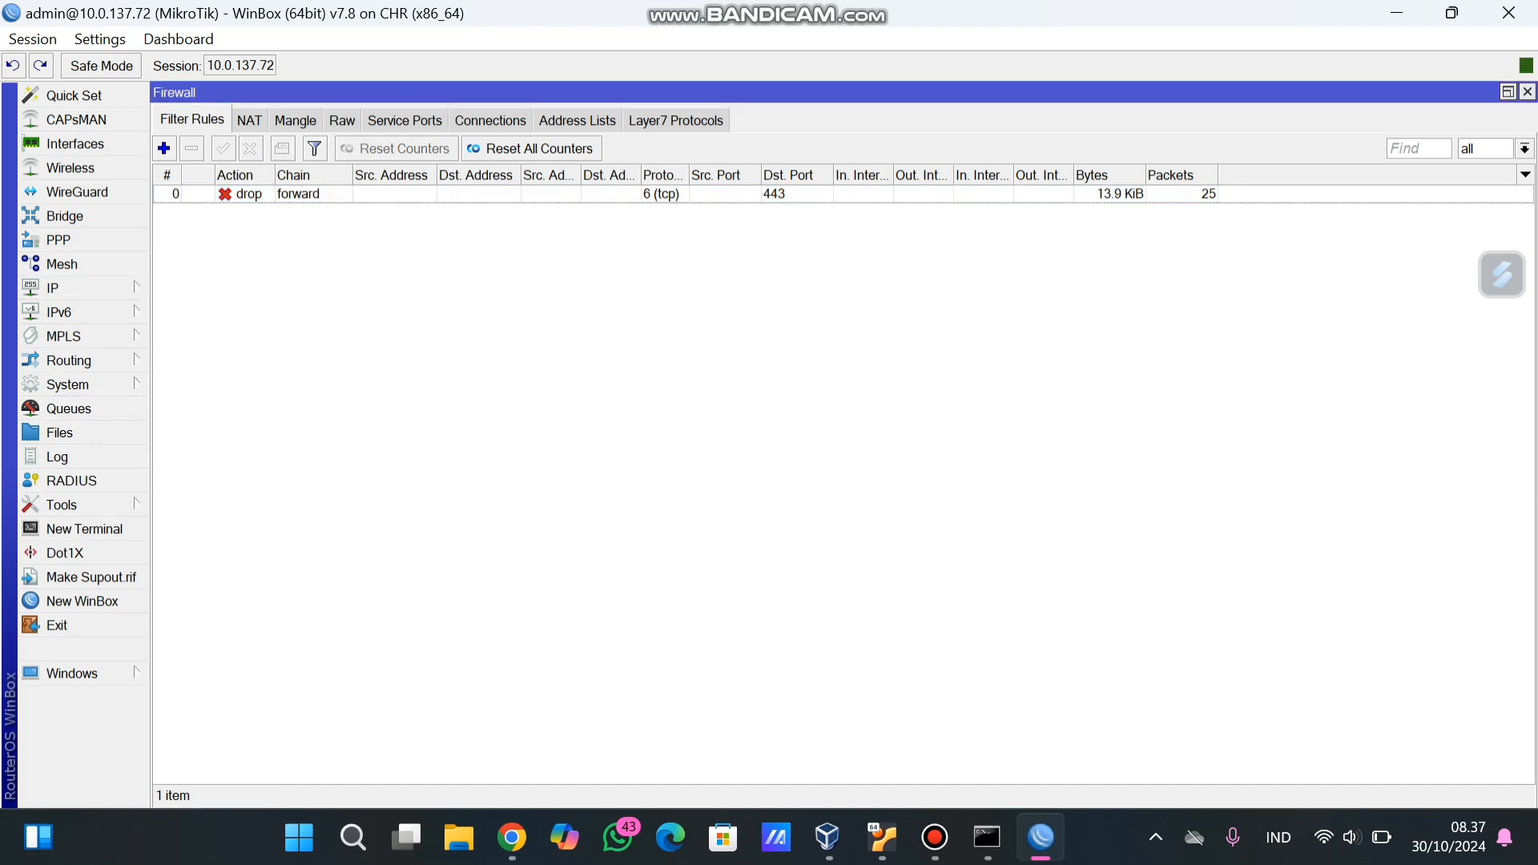
# Recheck the port 443 drop rule's log settings, reapply the rule and open the router's log again.
pyautogui.click(308, 193)
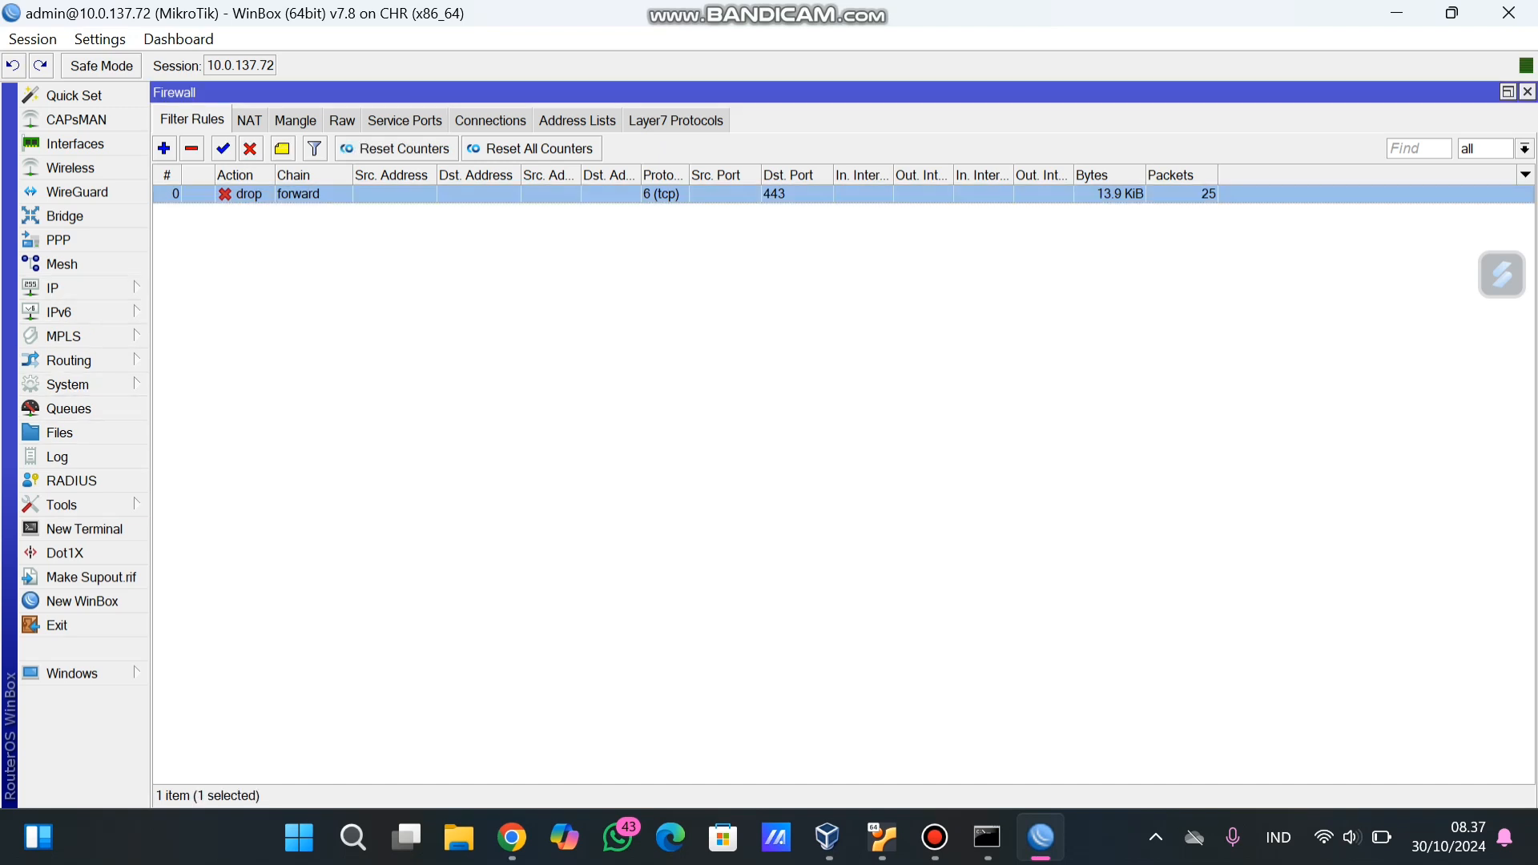
pyautogui.doubleClick(308, 194)
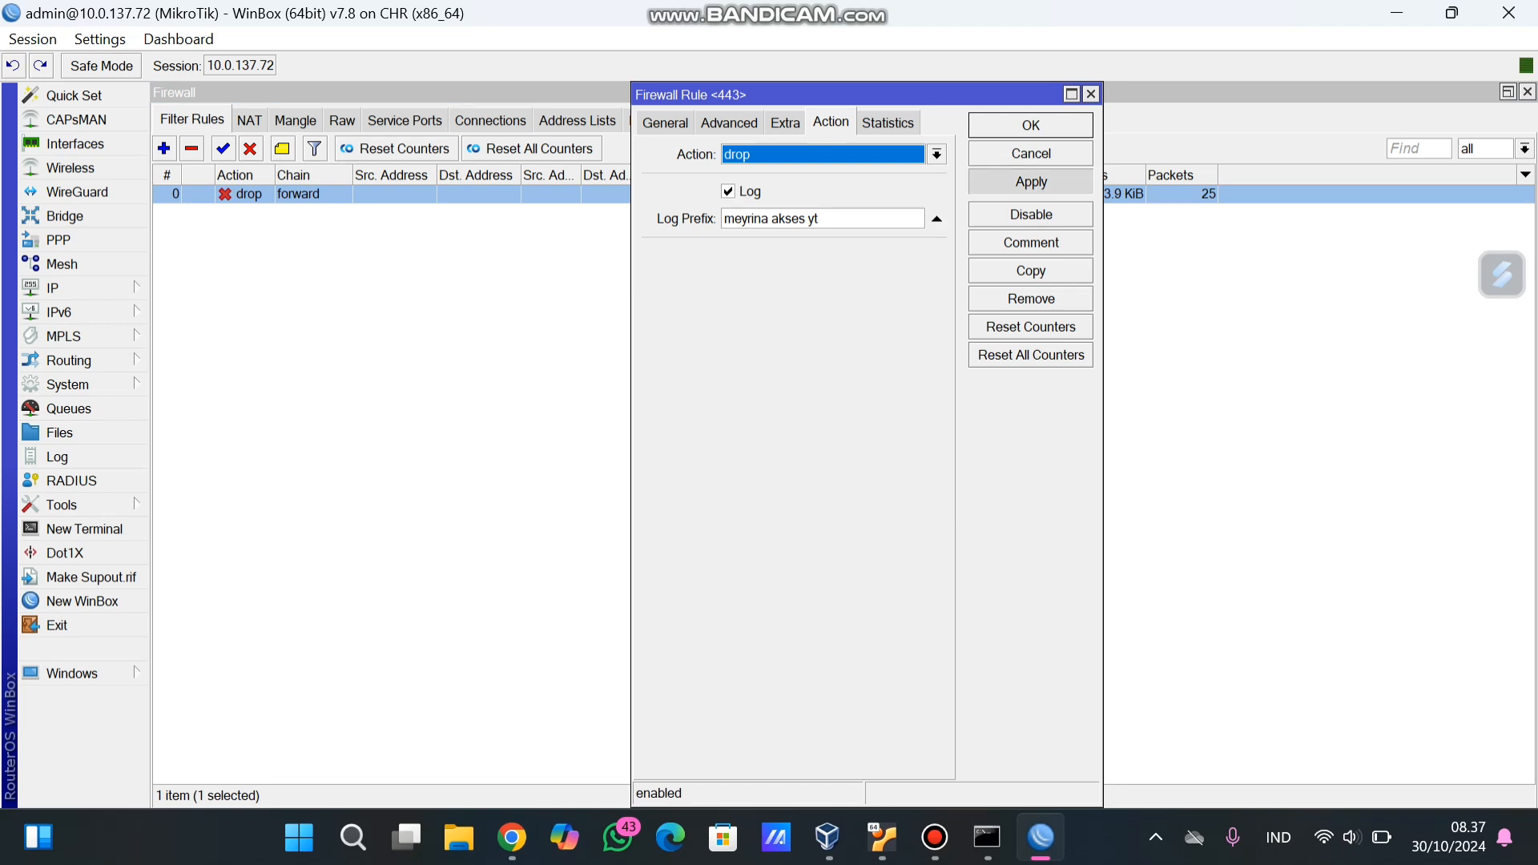
pyautogui.click(1031, 182)
pyautogui.click(1031, 125)
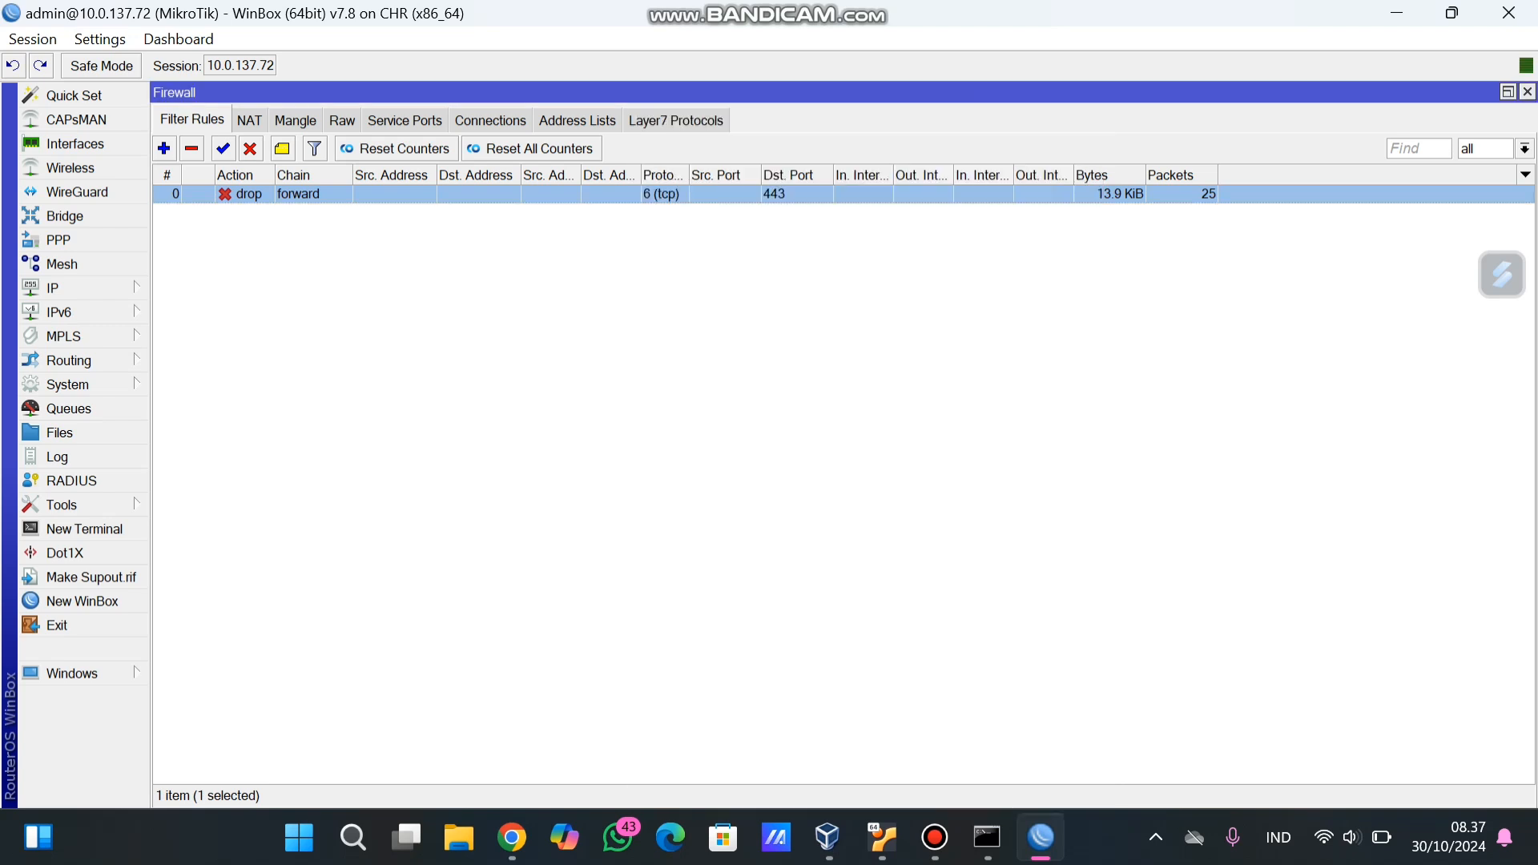
pyautogui.click(56, 456)
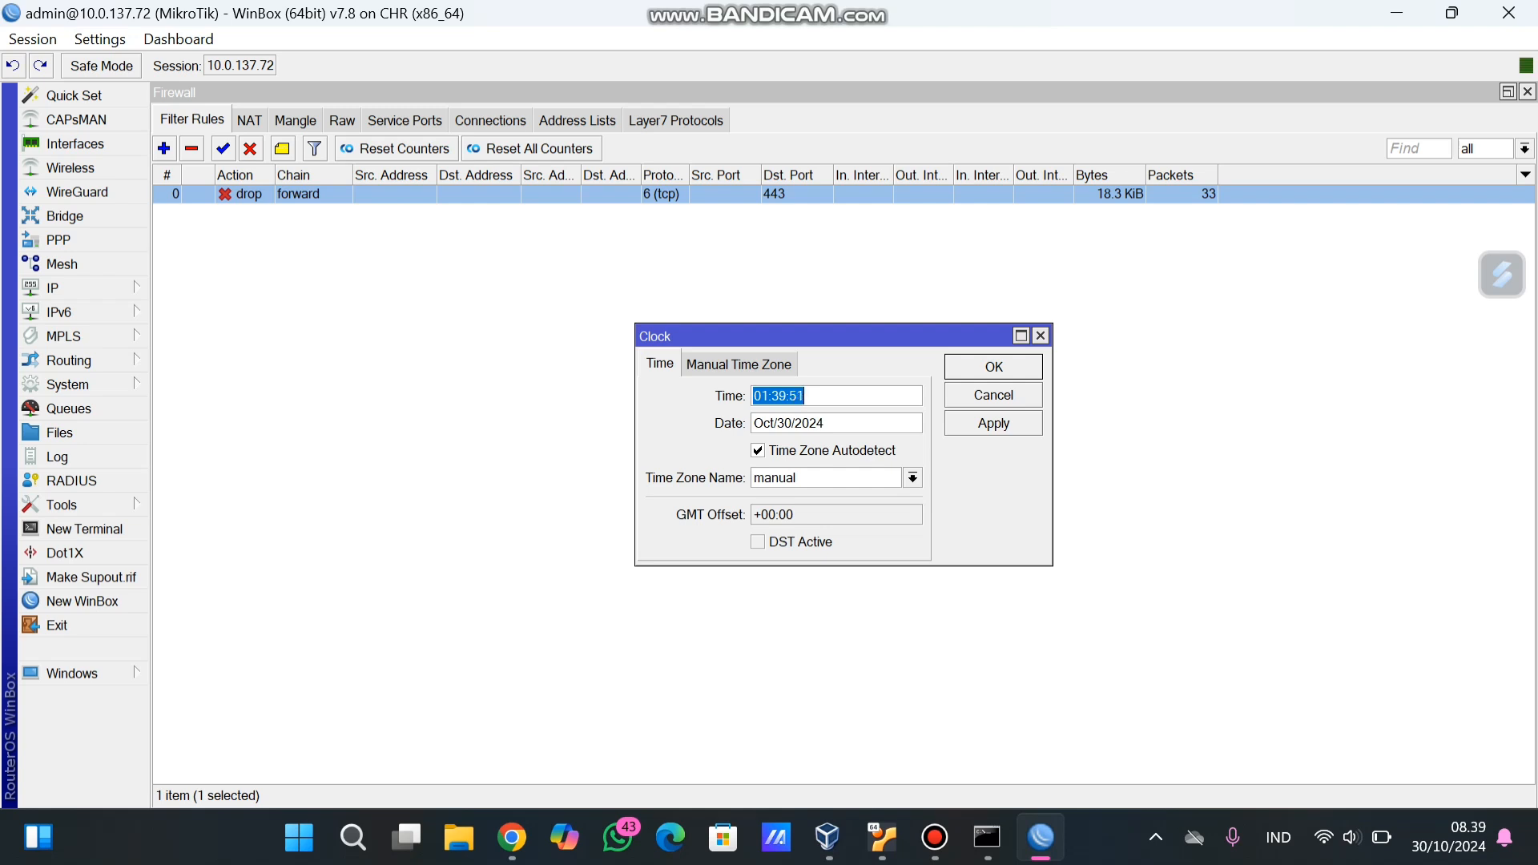
# Change the time zone in the router's system clock settings to match the local time.
pyautogui.click(913, 478)
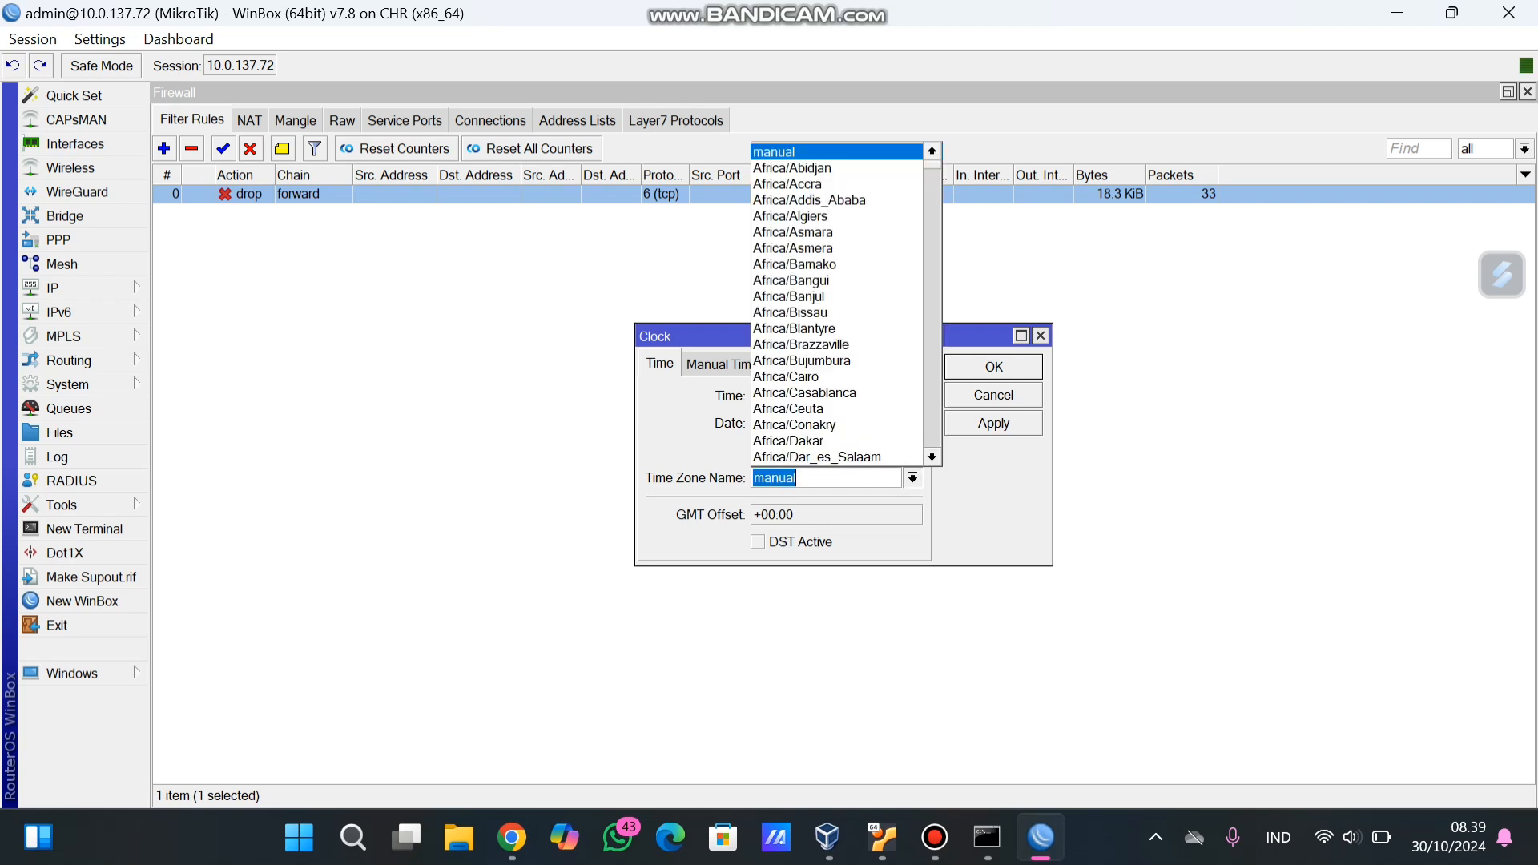
pyautogui.scroll(-1, 881, 457)
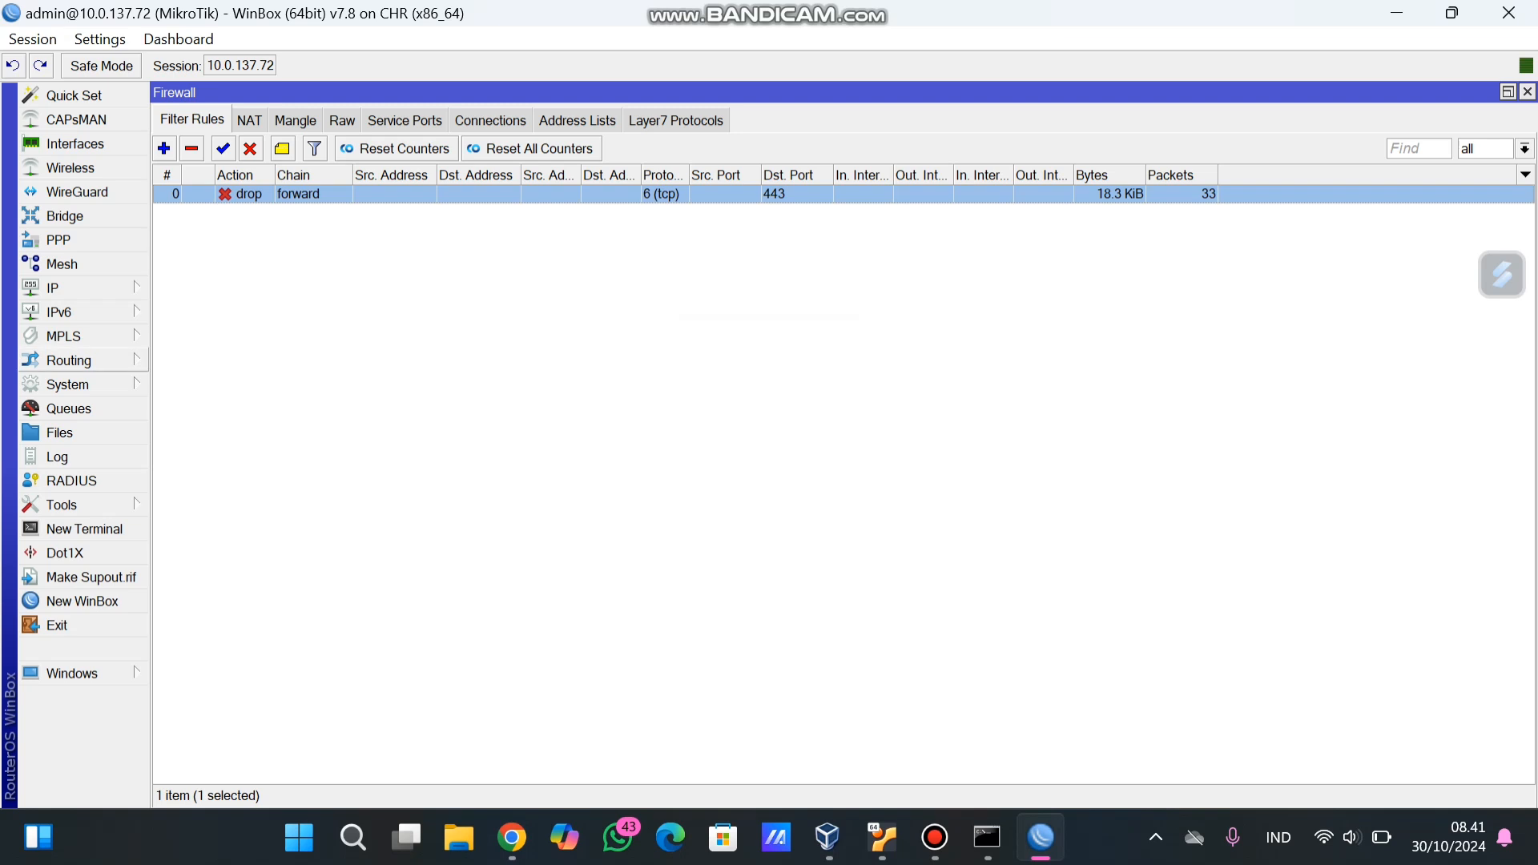
pyautogui.click(68, 384)
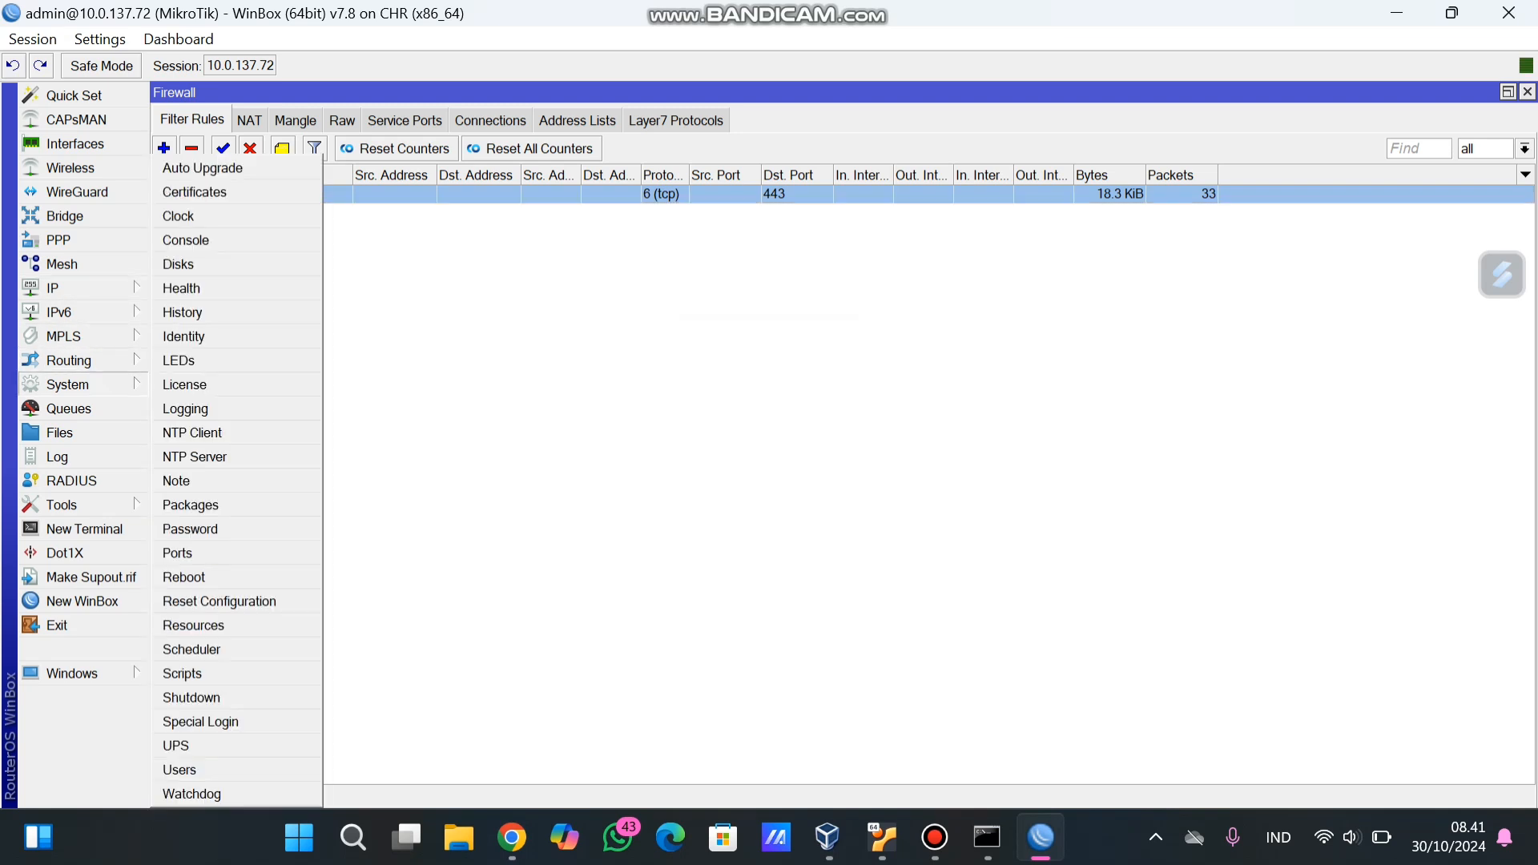
pyautogui.click(178, 217)
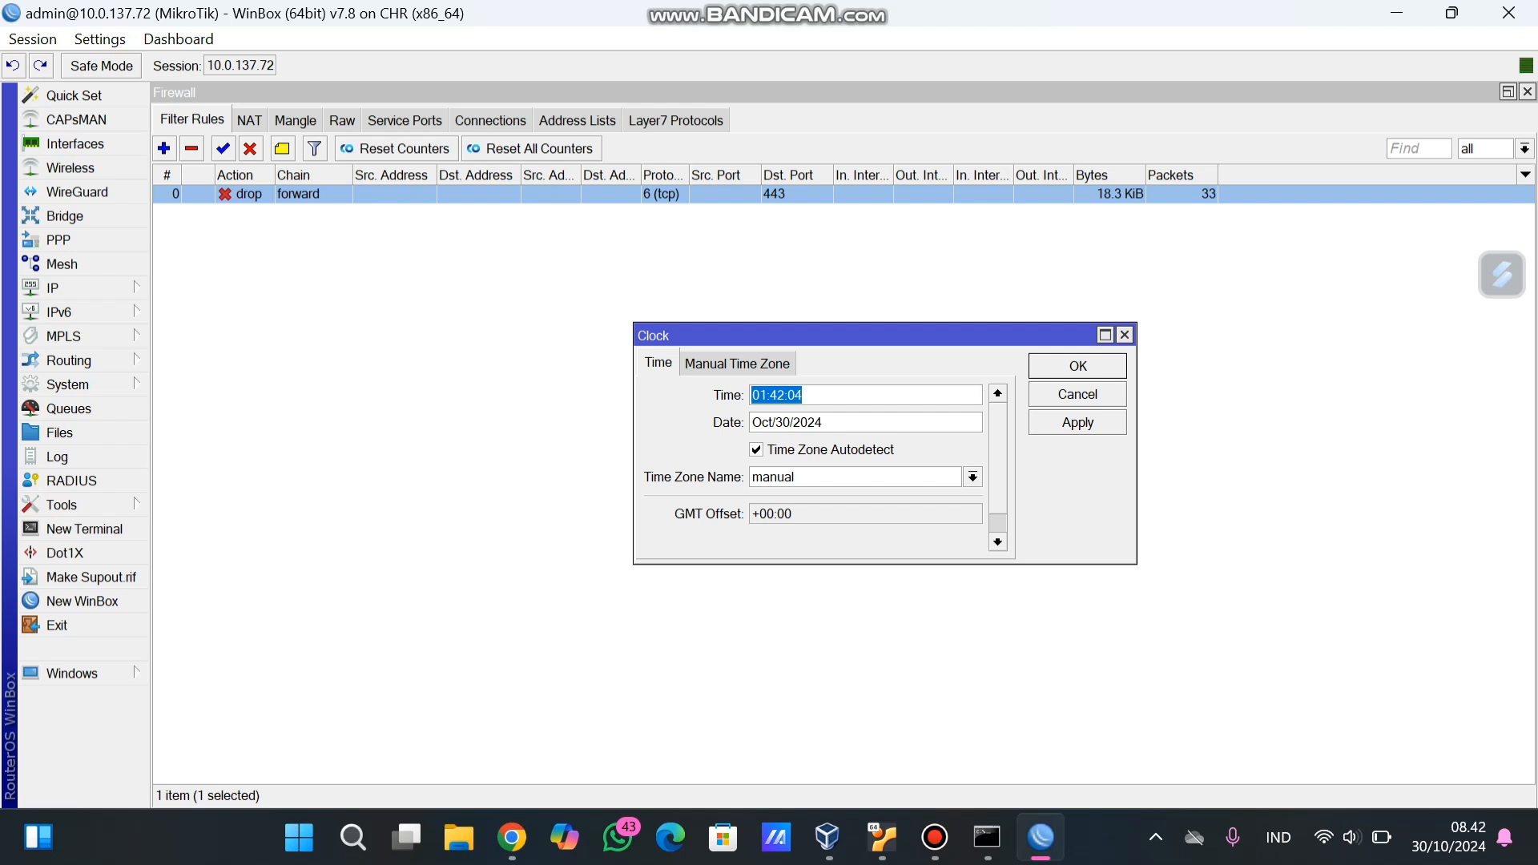
pyautogui.click(972, 478)
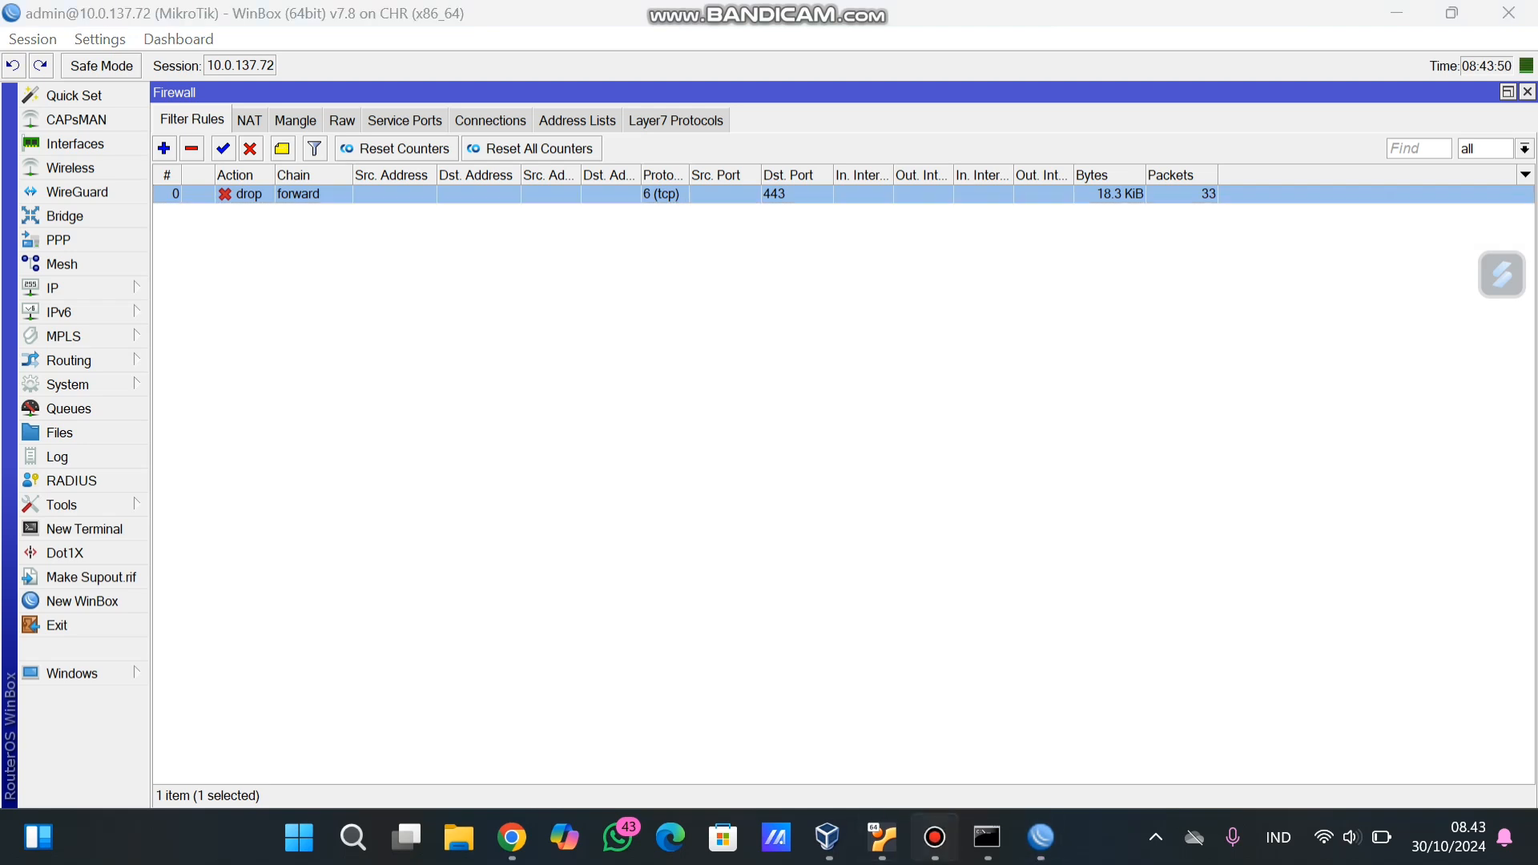
pyautogui.click(934, 837)
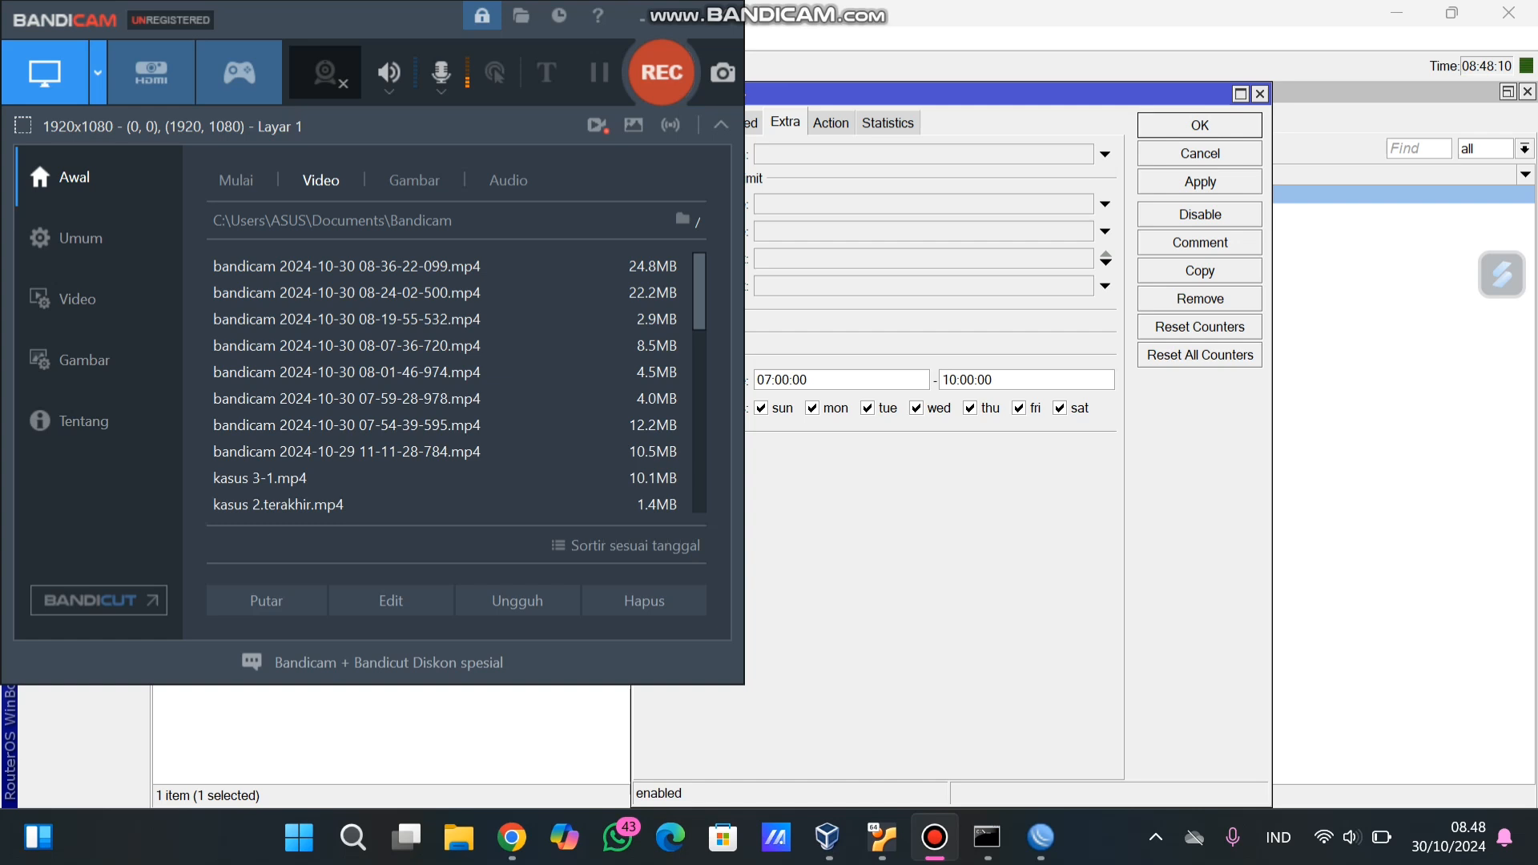
pyautogui.press('F12')
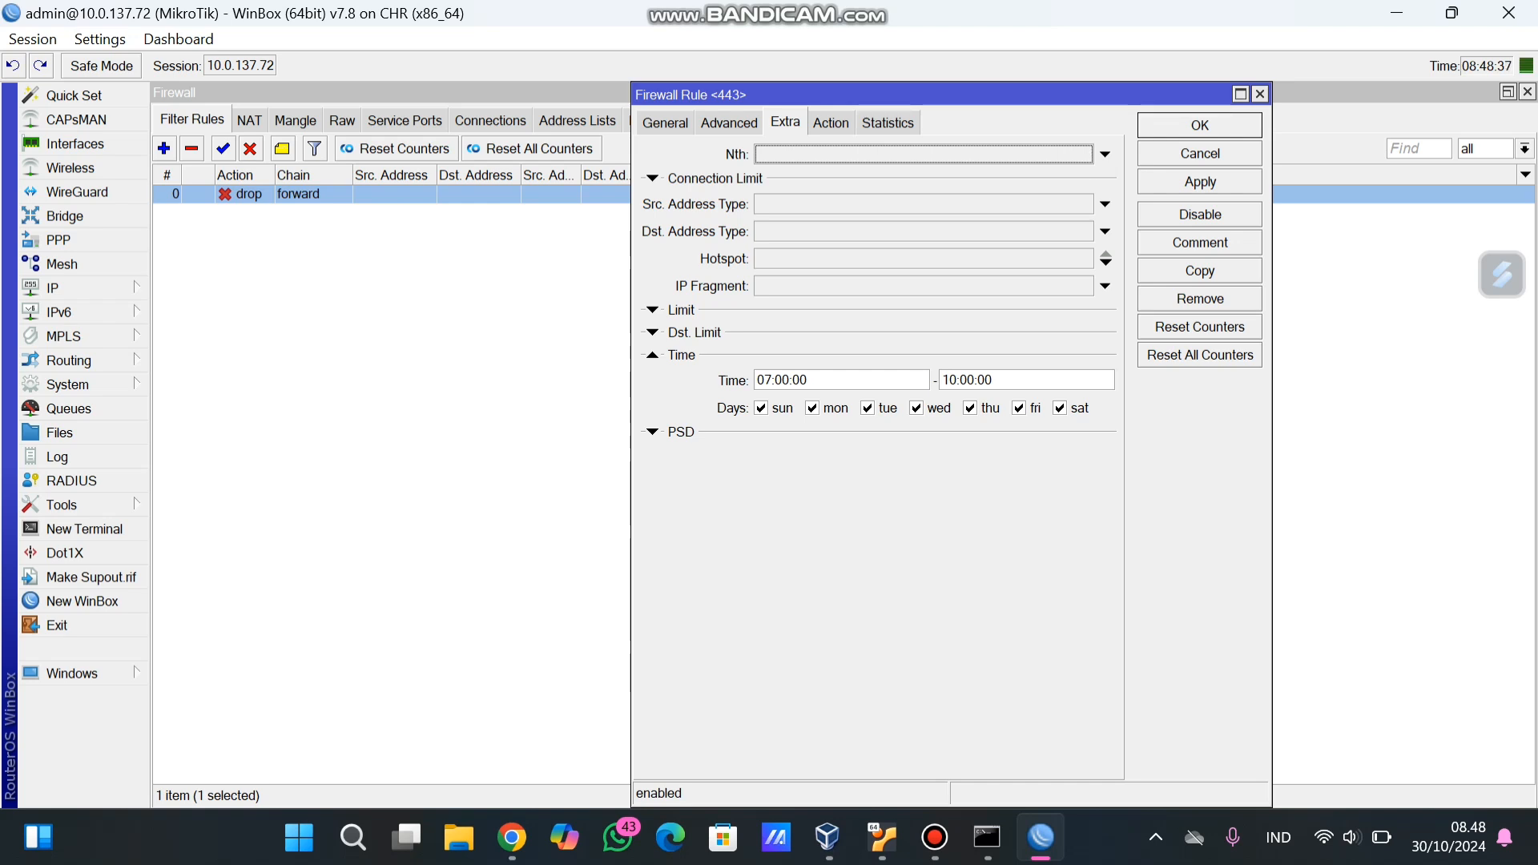
# Review the port 443 rule's action, logging and TLS host settings.
pyautogui.click(831, 123)
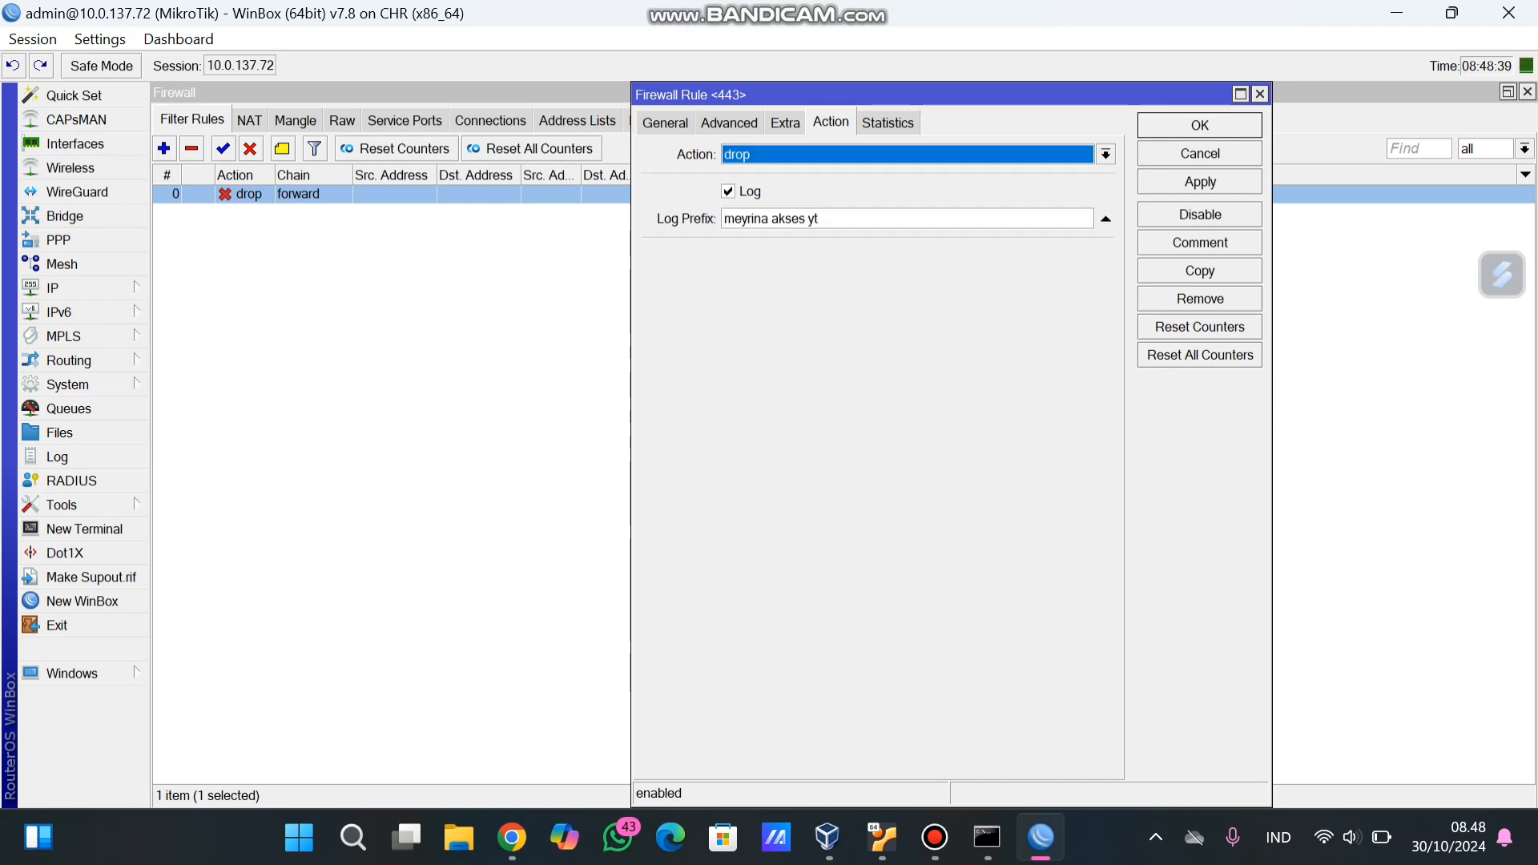
pyautogui.click(729, 123)
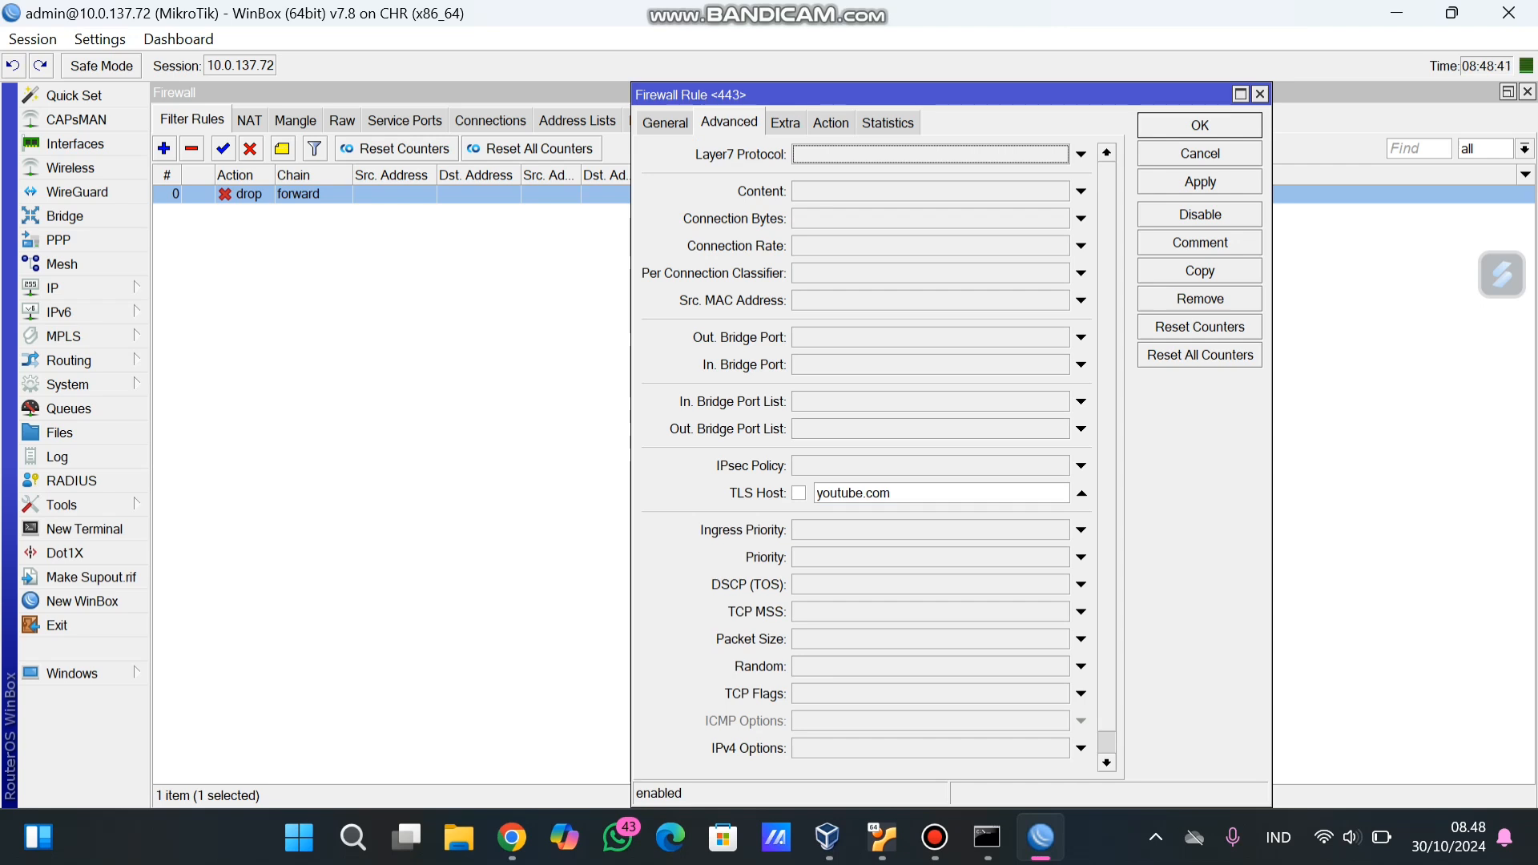
pyautogui.click(905, 493)
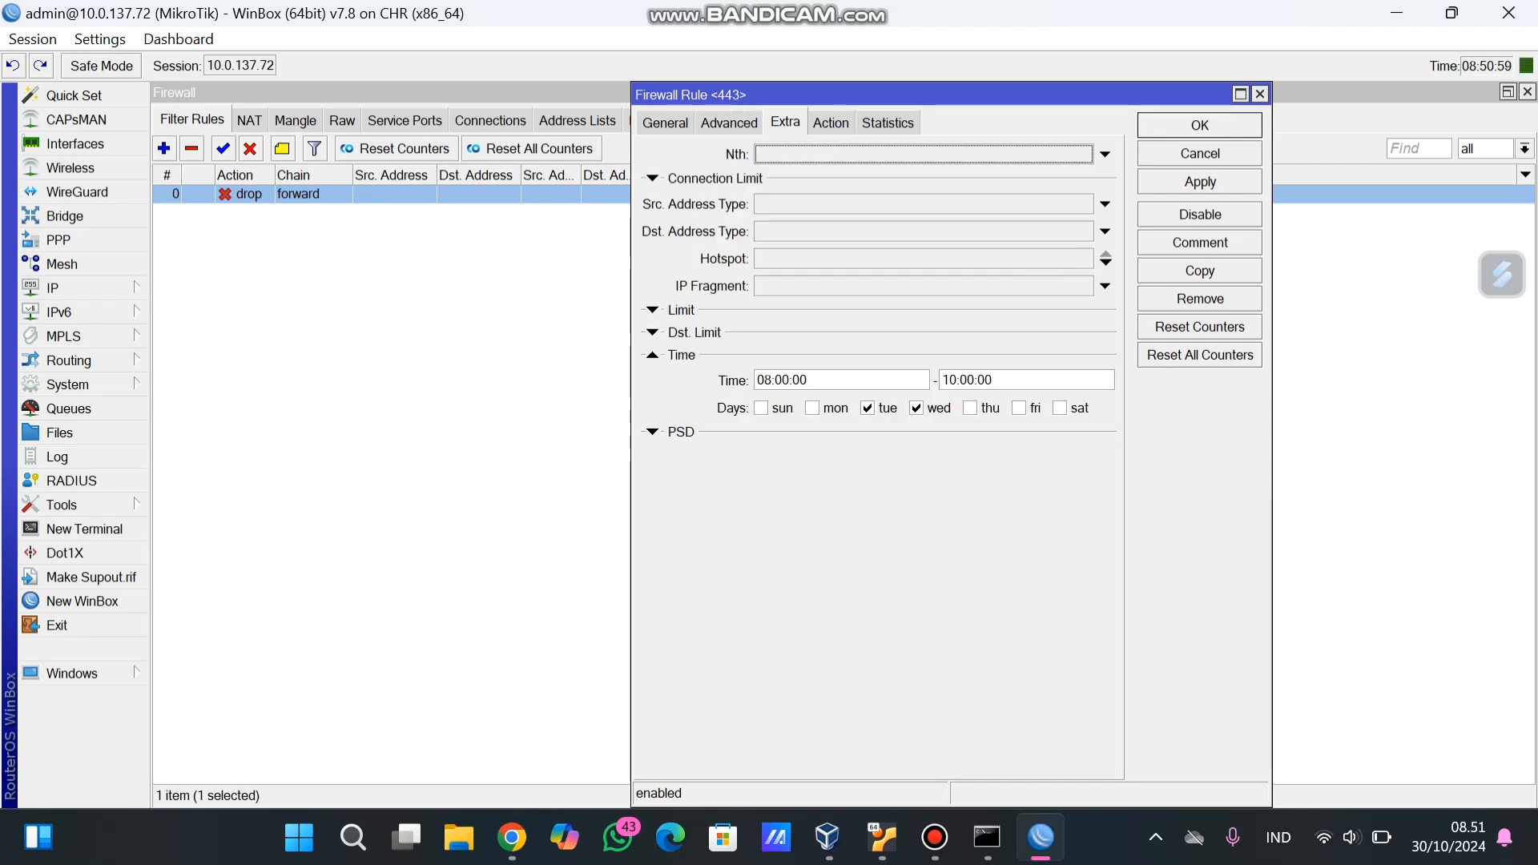
# Set the start of the drop rule's time range to 09:00:00 and save the rule.
pyautogui.press('BackSpace')
pyautogui.press('BackSpace')
pyautogui.press('BackSpace')
pyautogui.press('BackSpace')
pyautogui.press('BackSpace')
pyautogui.press('BackSpace')
pyautogui.press('BackSpace')
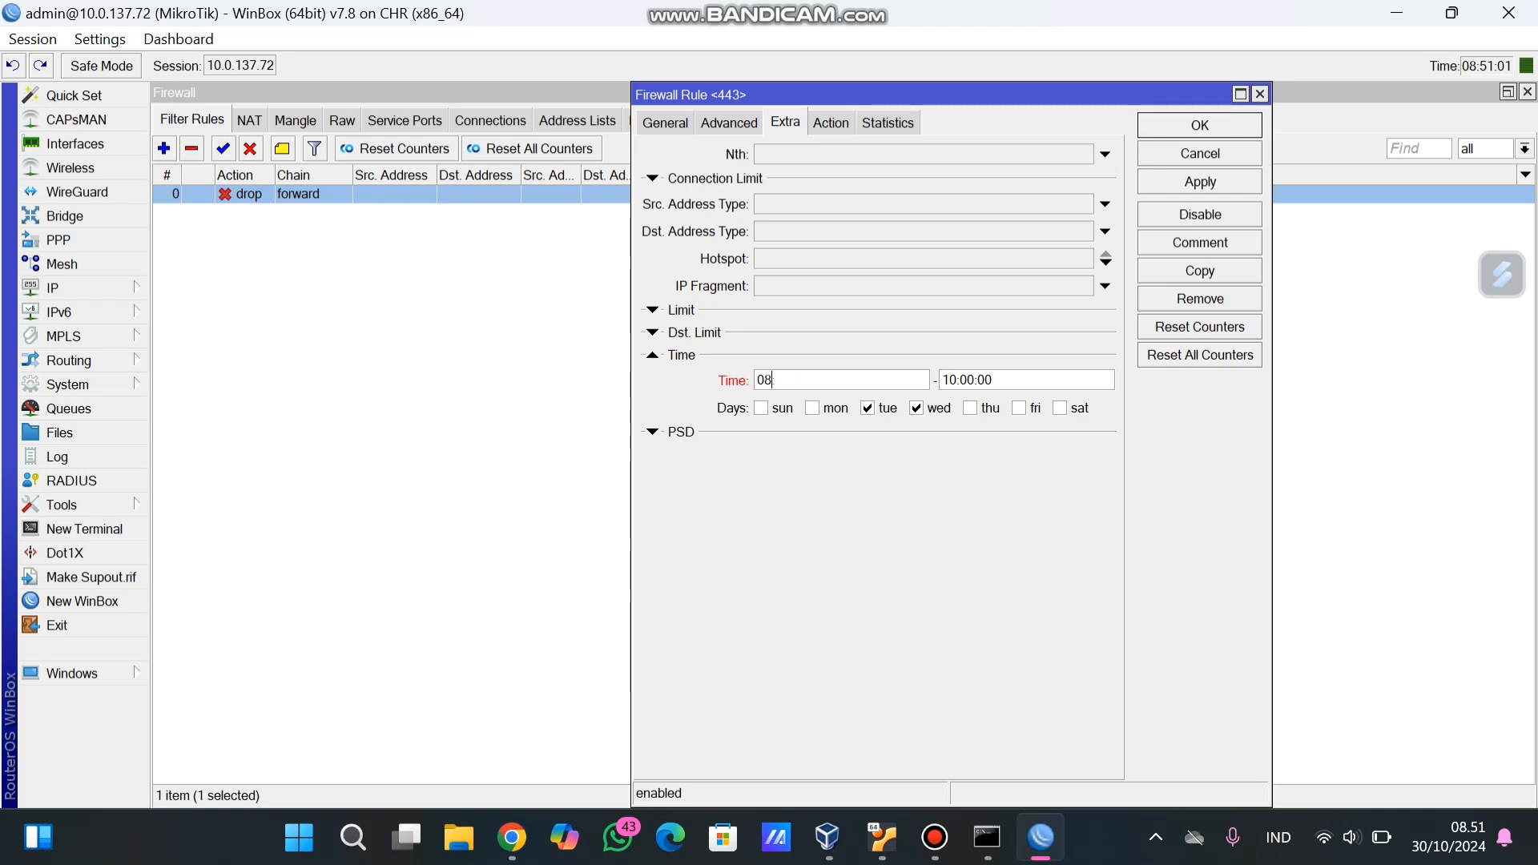
pyautogui.write('09')
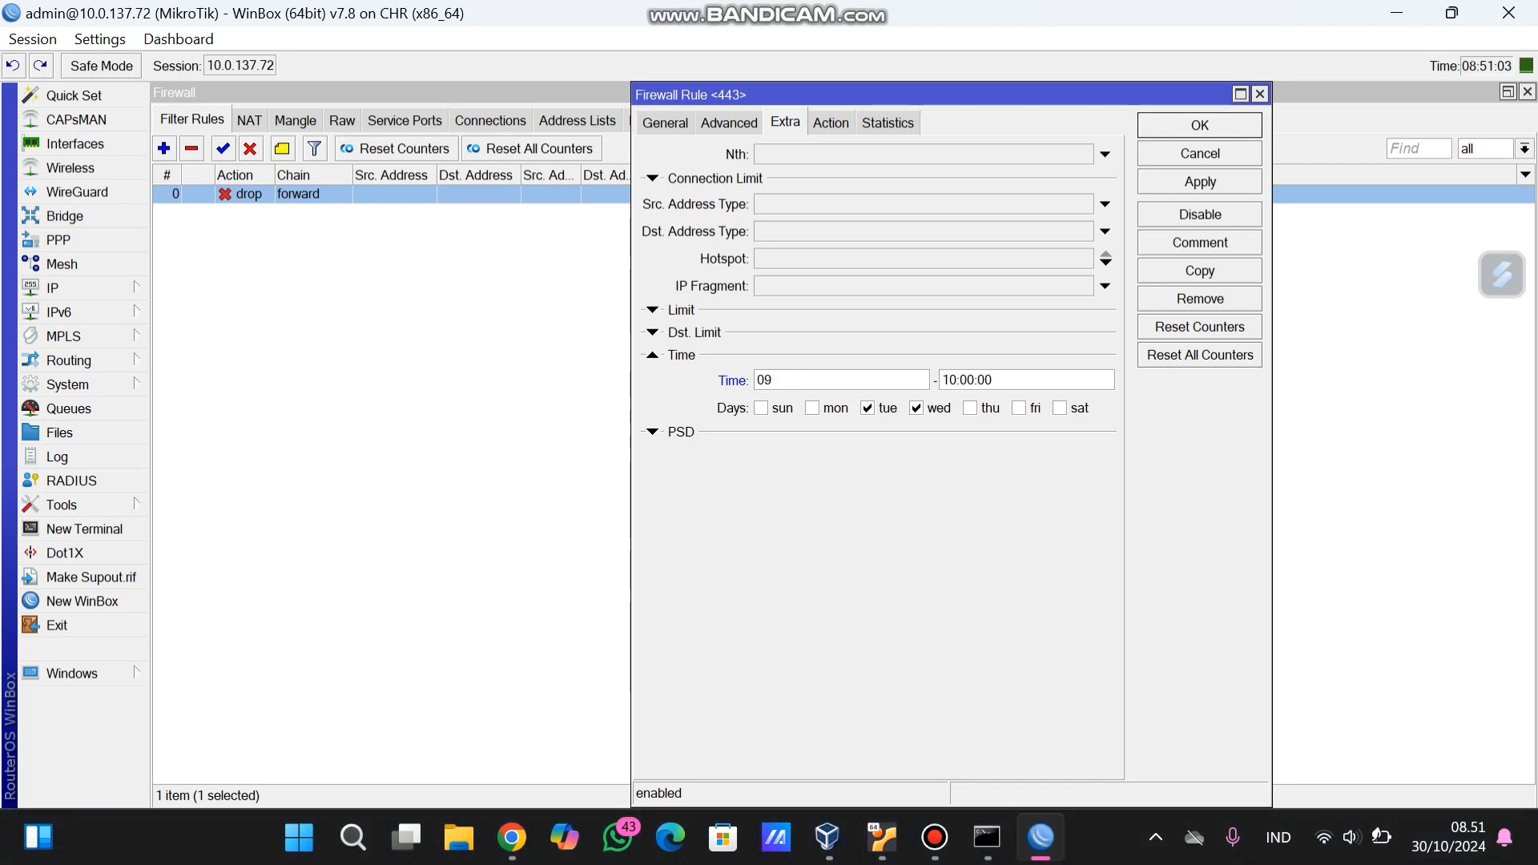
pyautogui.write(':')
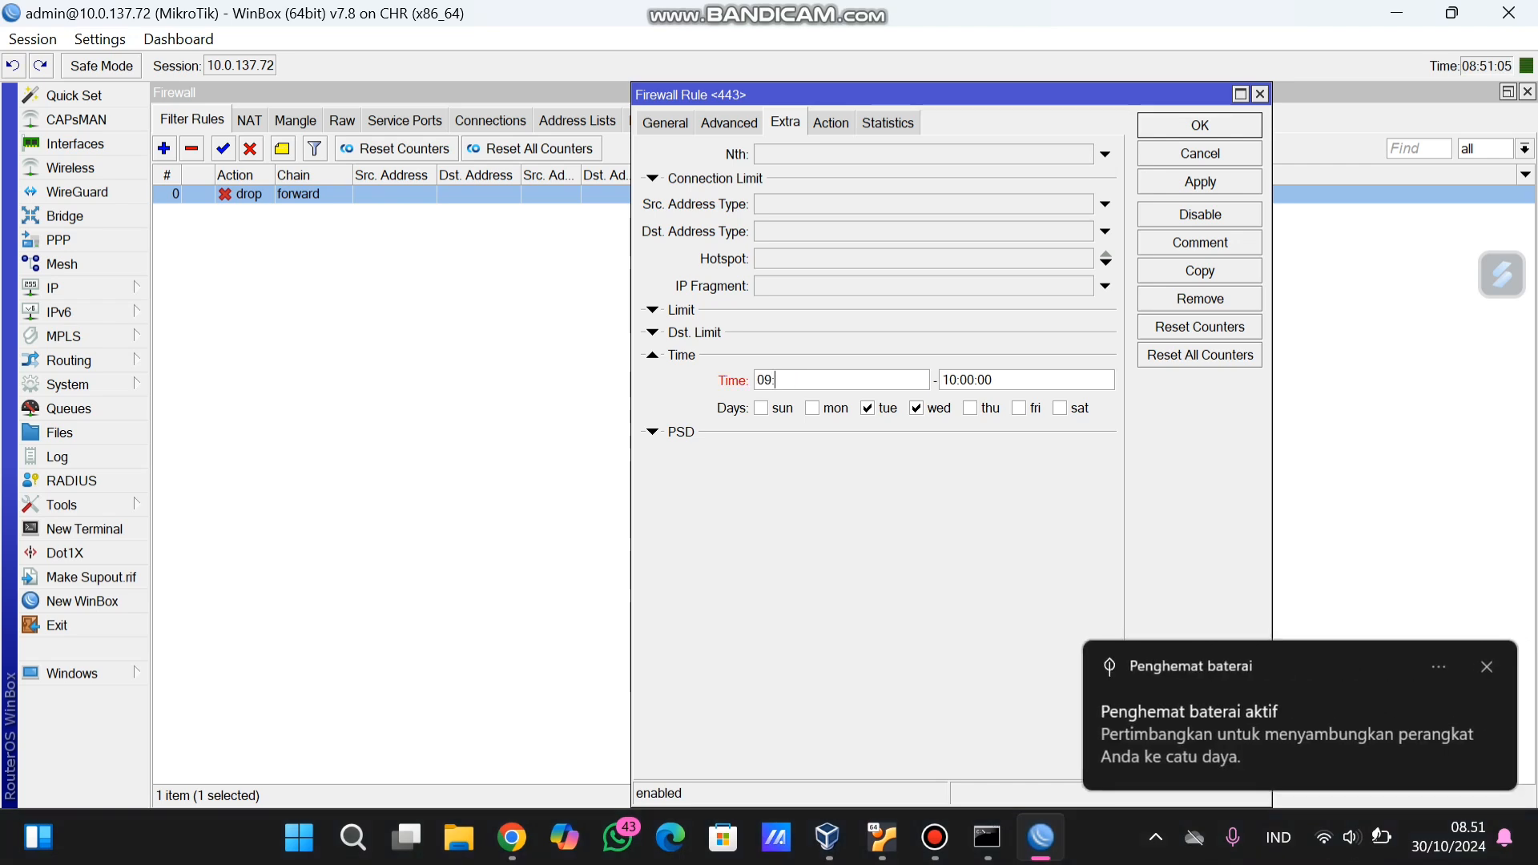
pyautogui.write('00:00')
pyautogui.press('Return')
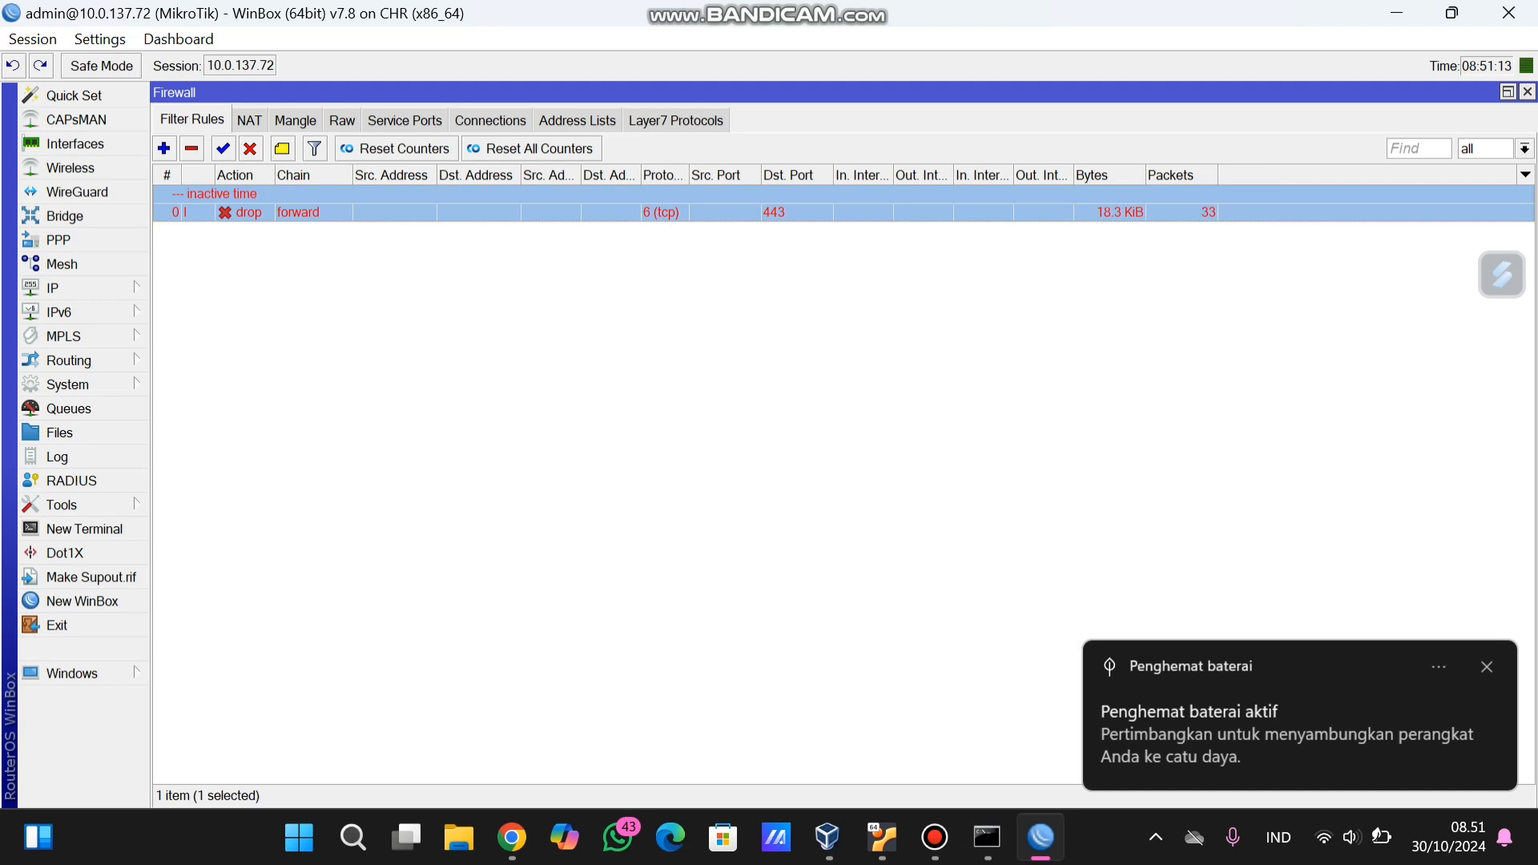